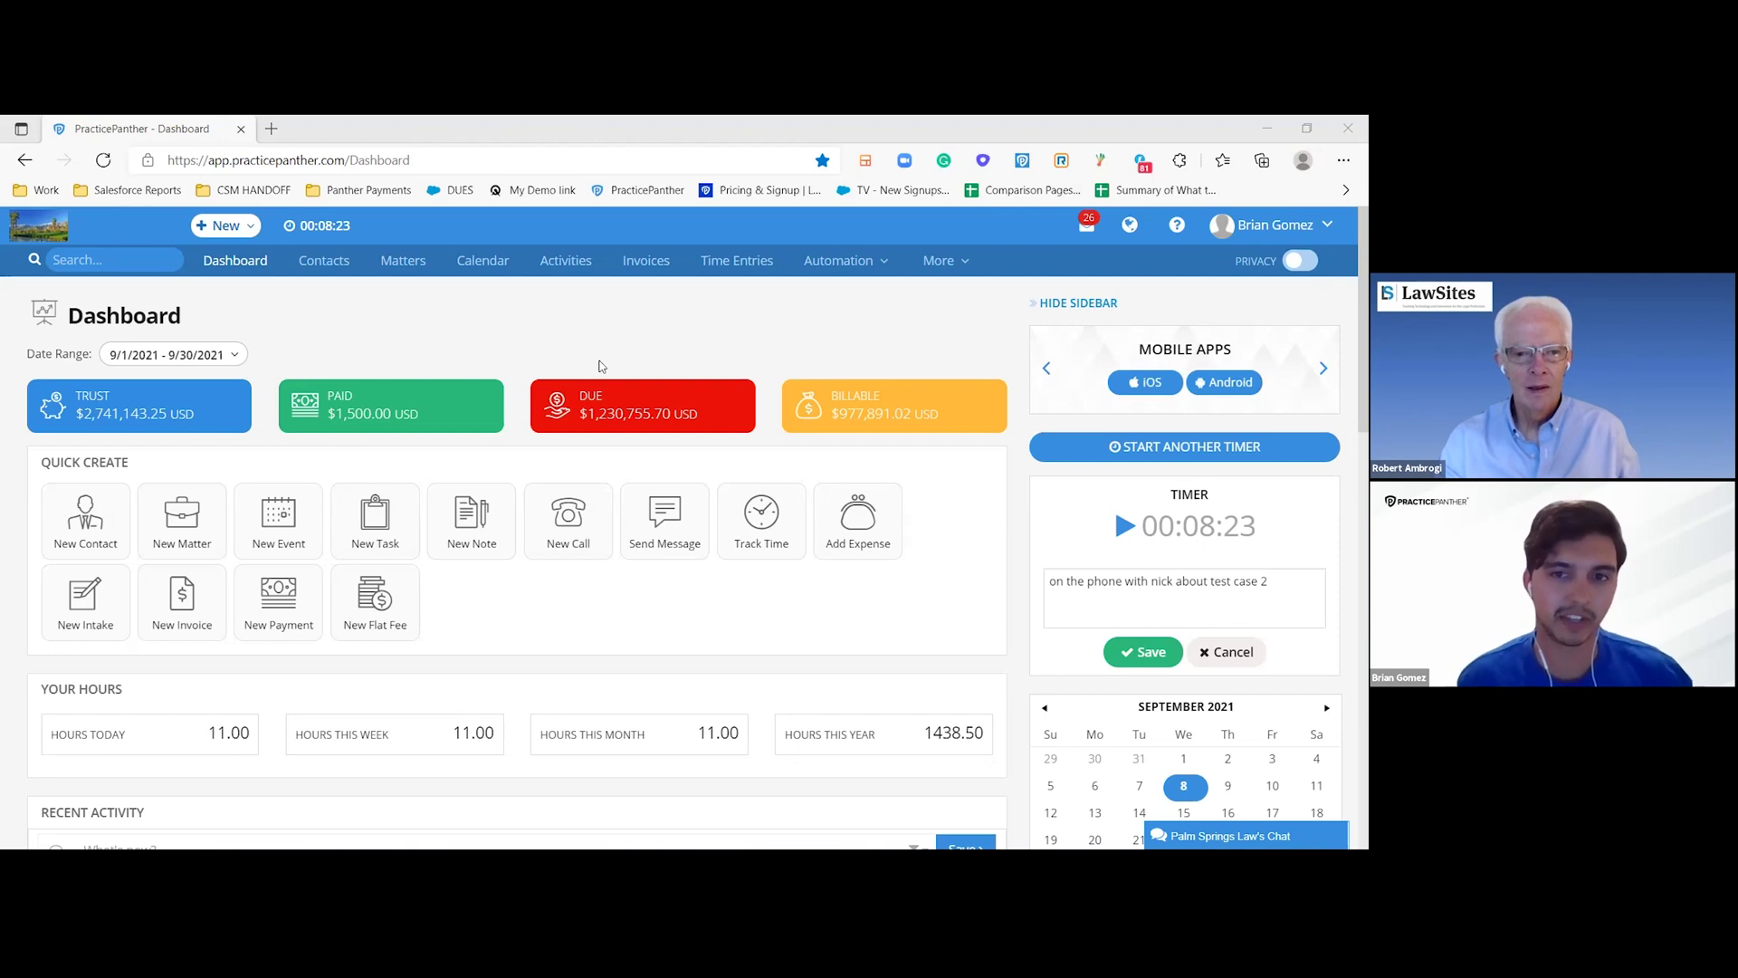
- Under Automation > Intake Forms, start an intake from the New Client Intake template
left_click(871, 271)
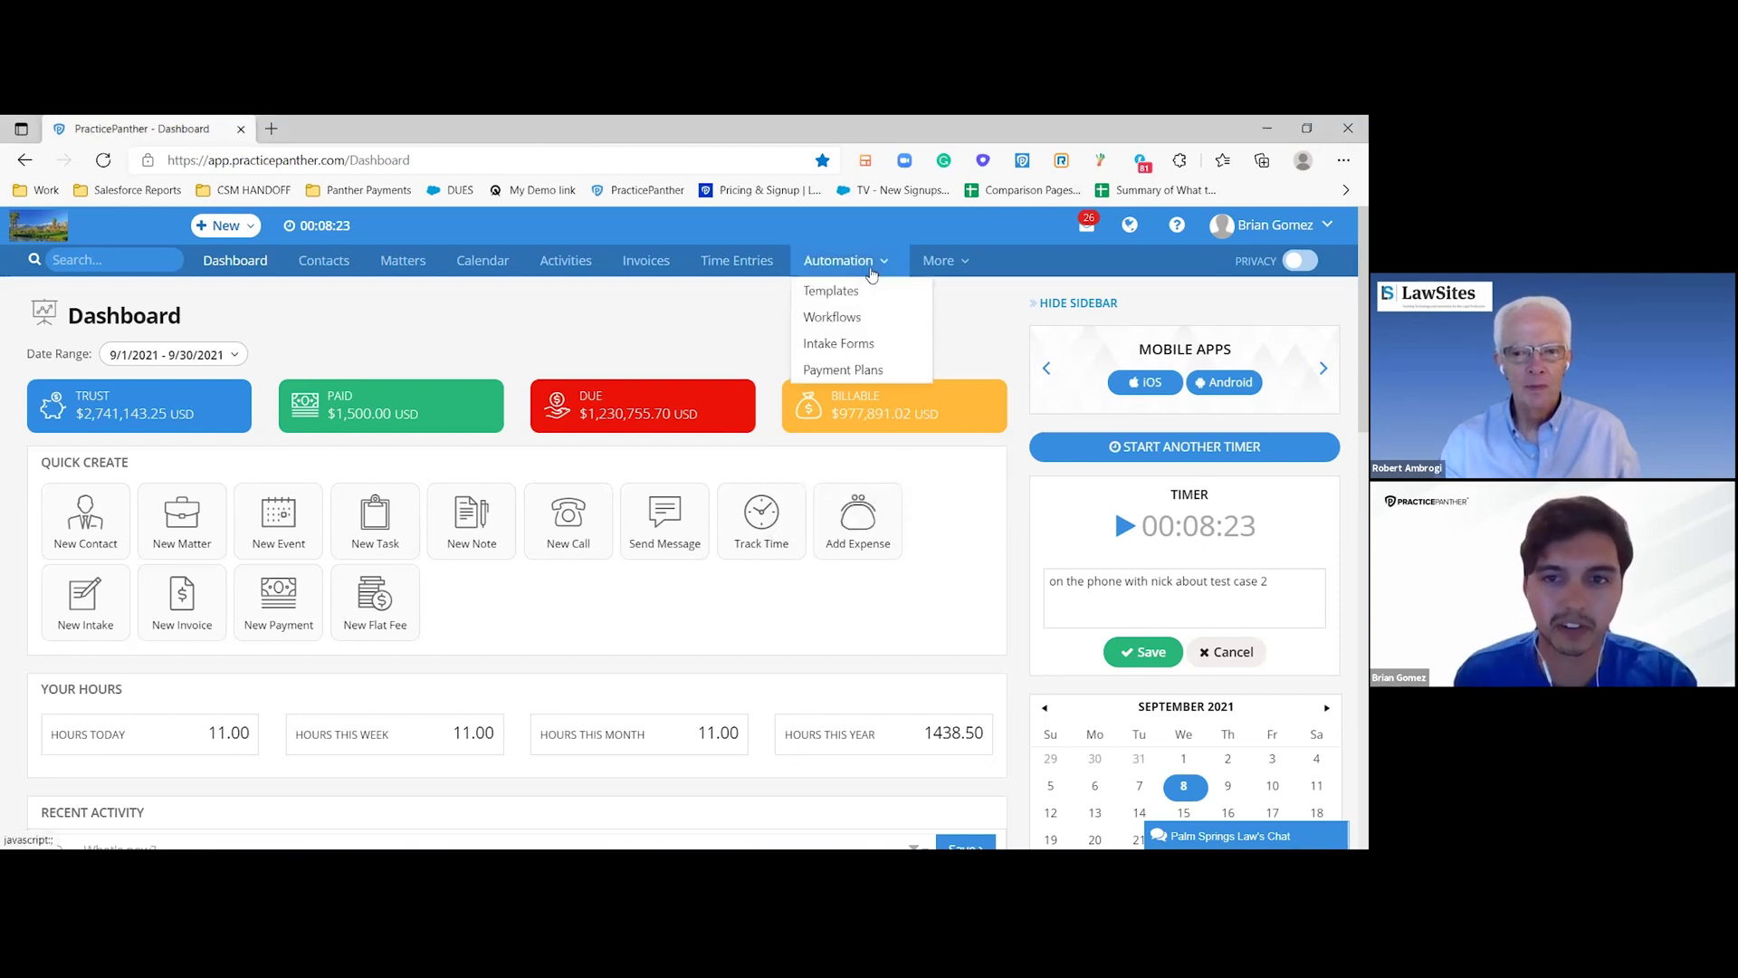
left_click(839, 347)
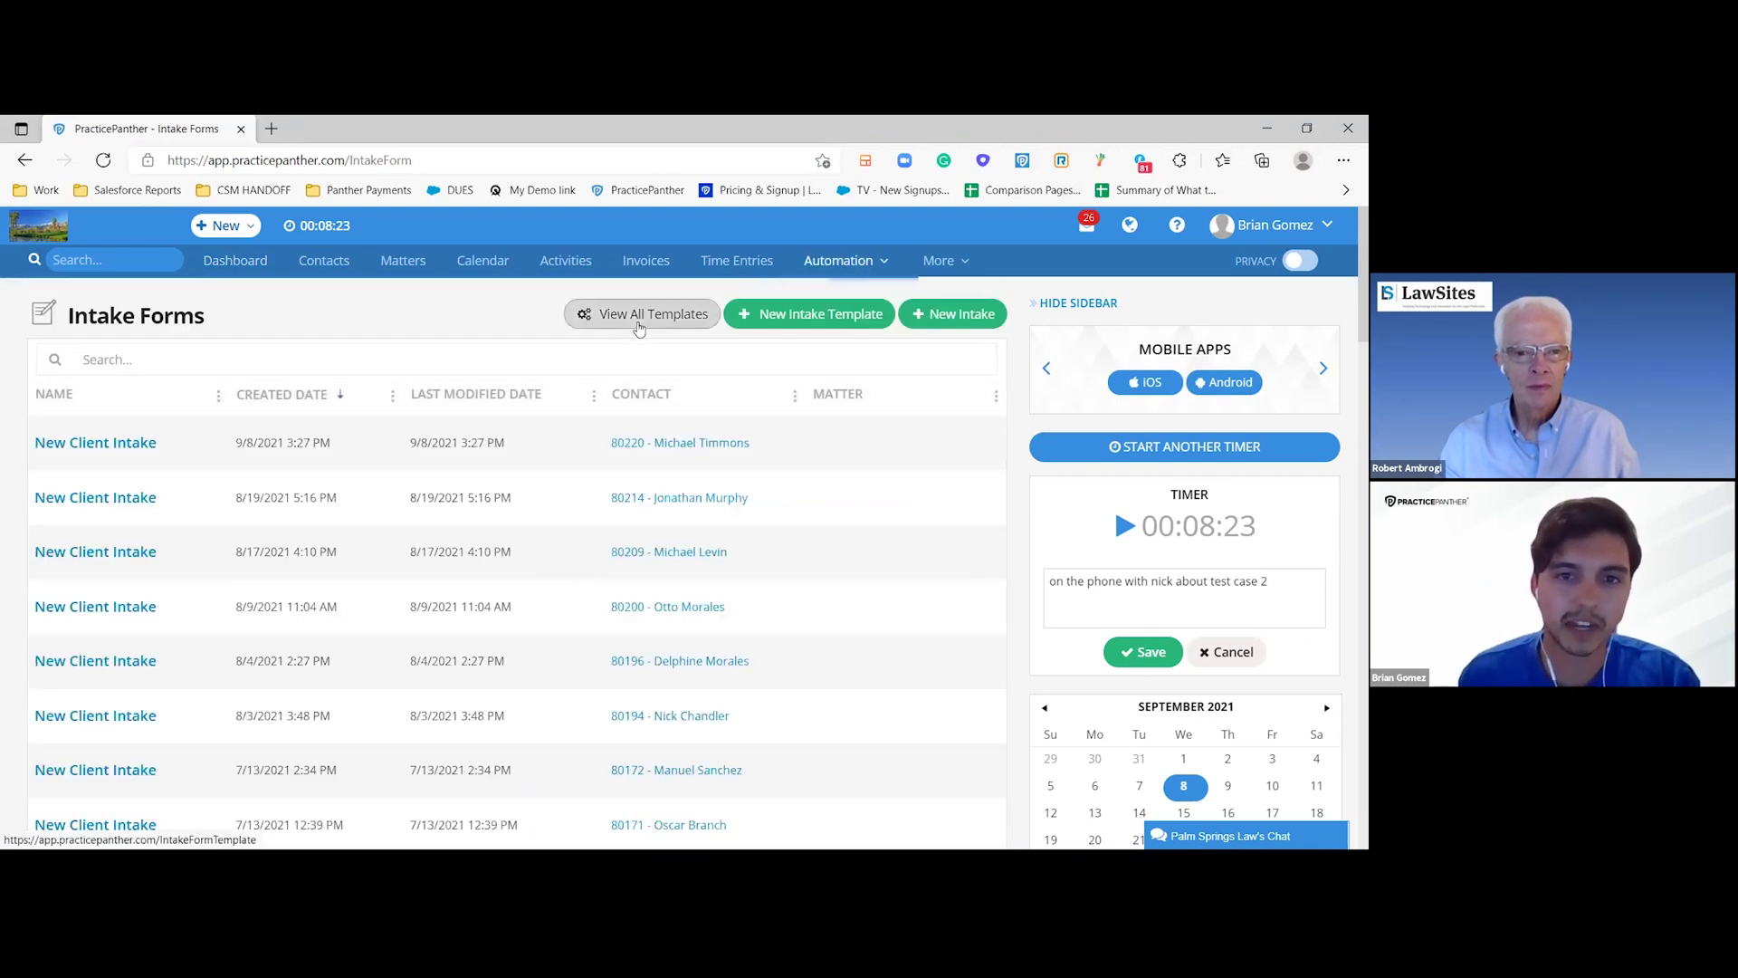
left_click(638, 318)
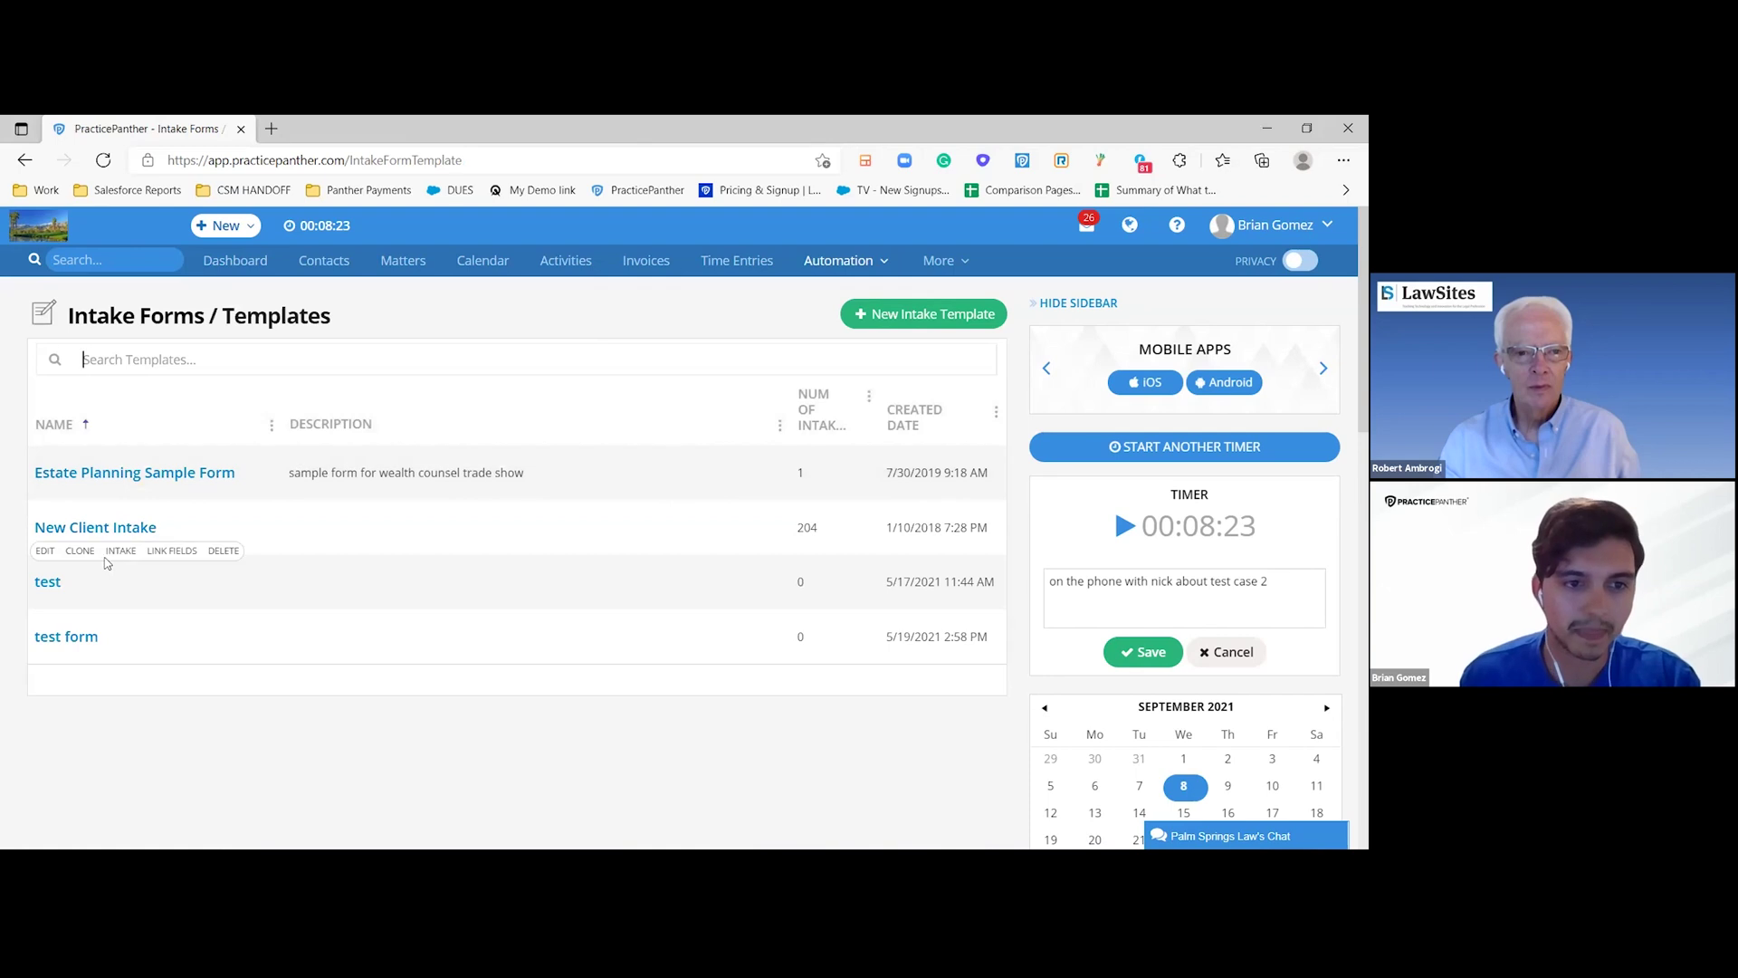
left_click(112, 551)
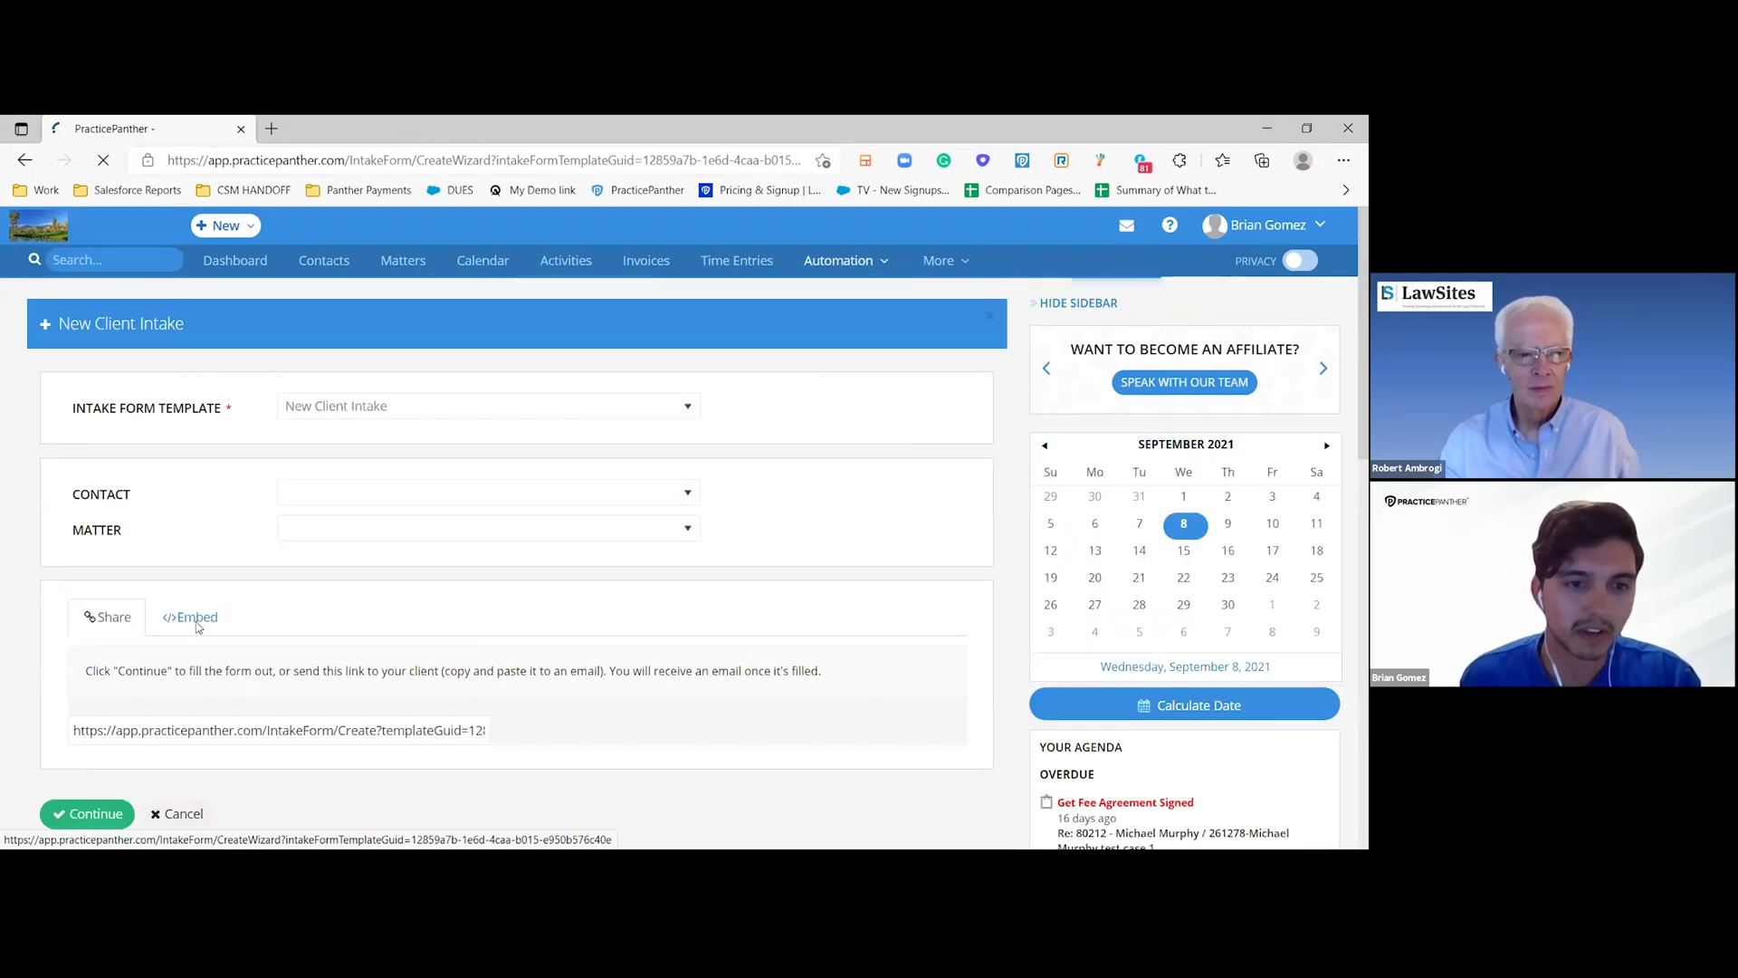
- Look at the embed code, then select and copy the form's shareable link
left_click(197, 624)
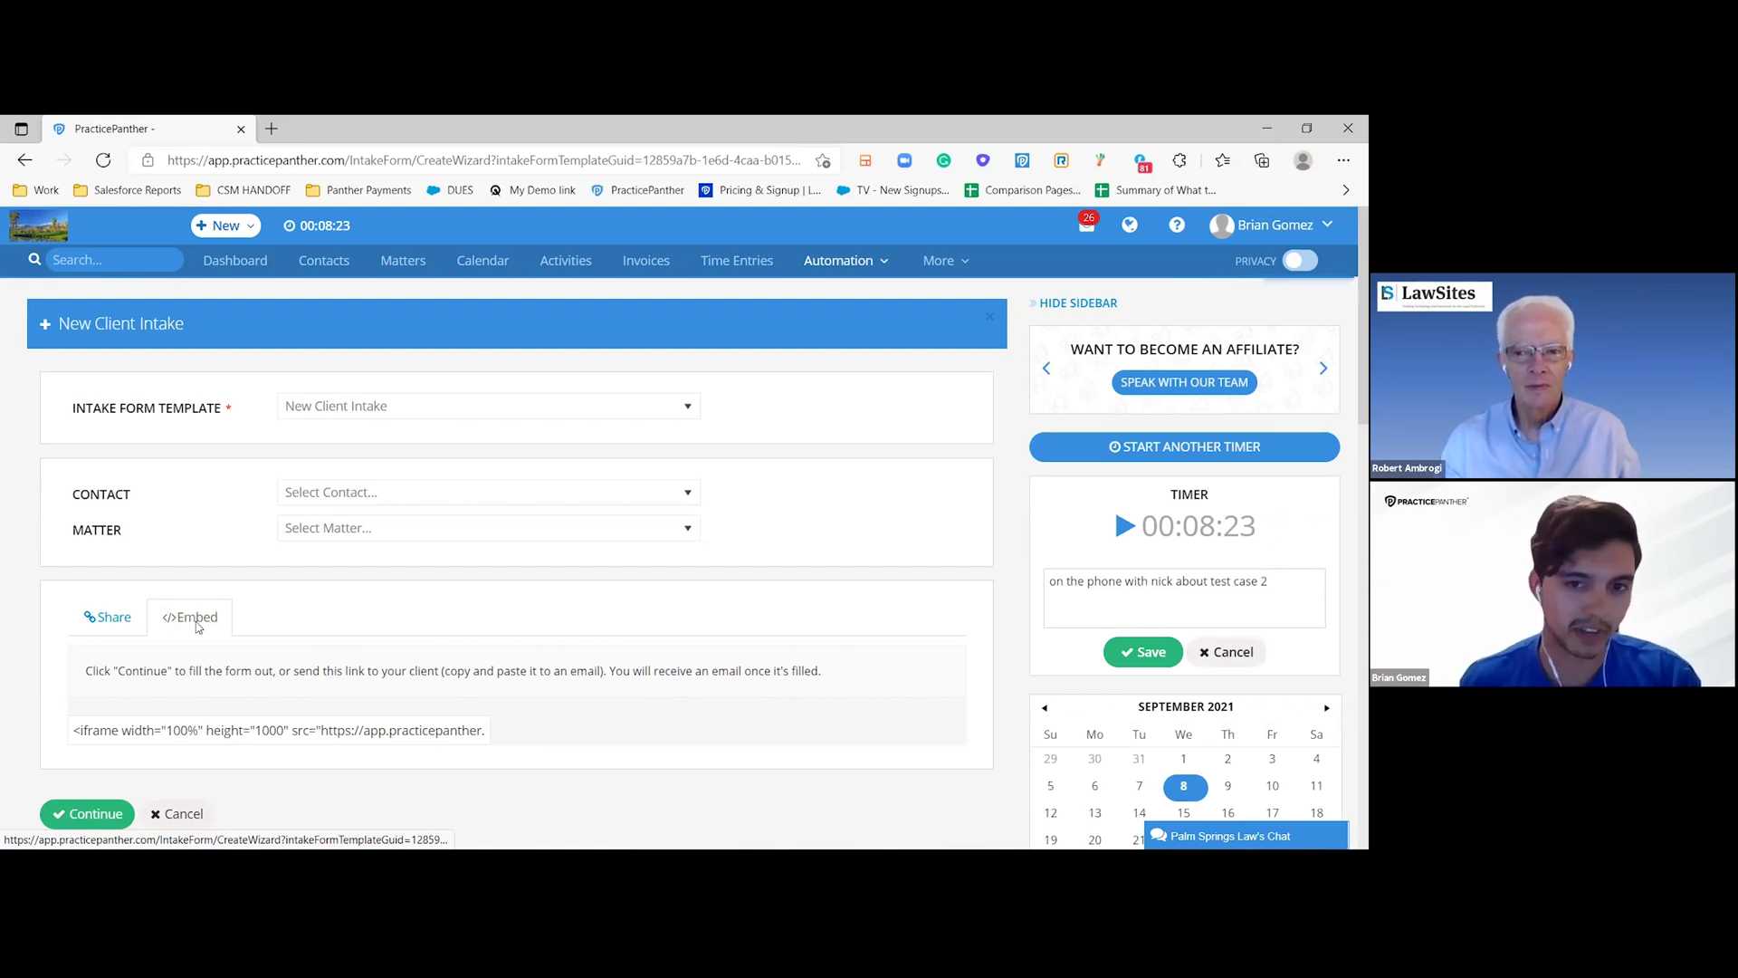
left_click(121, 623)
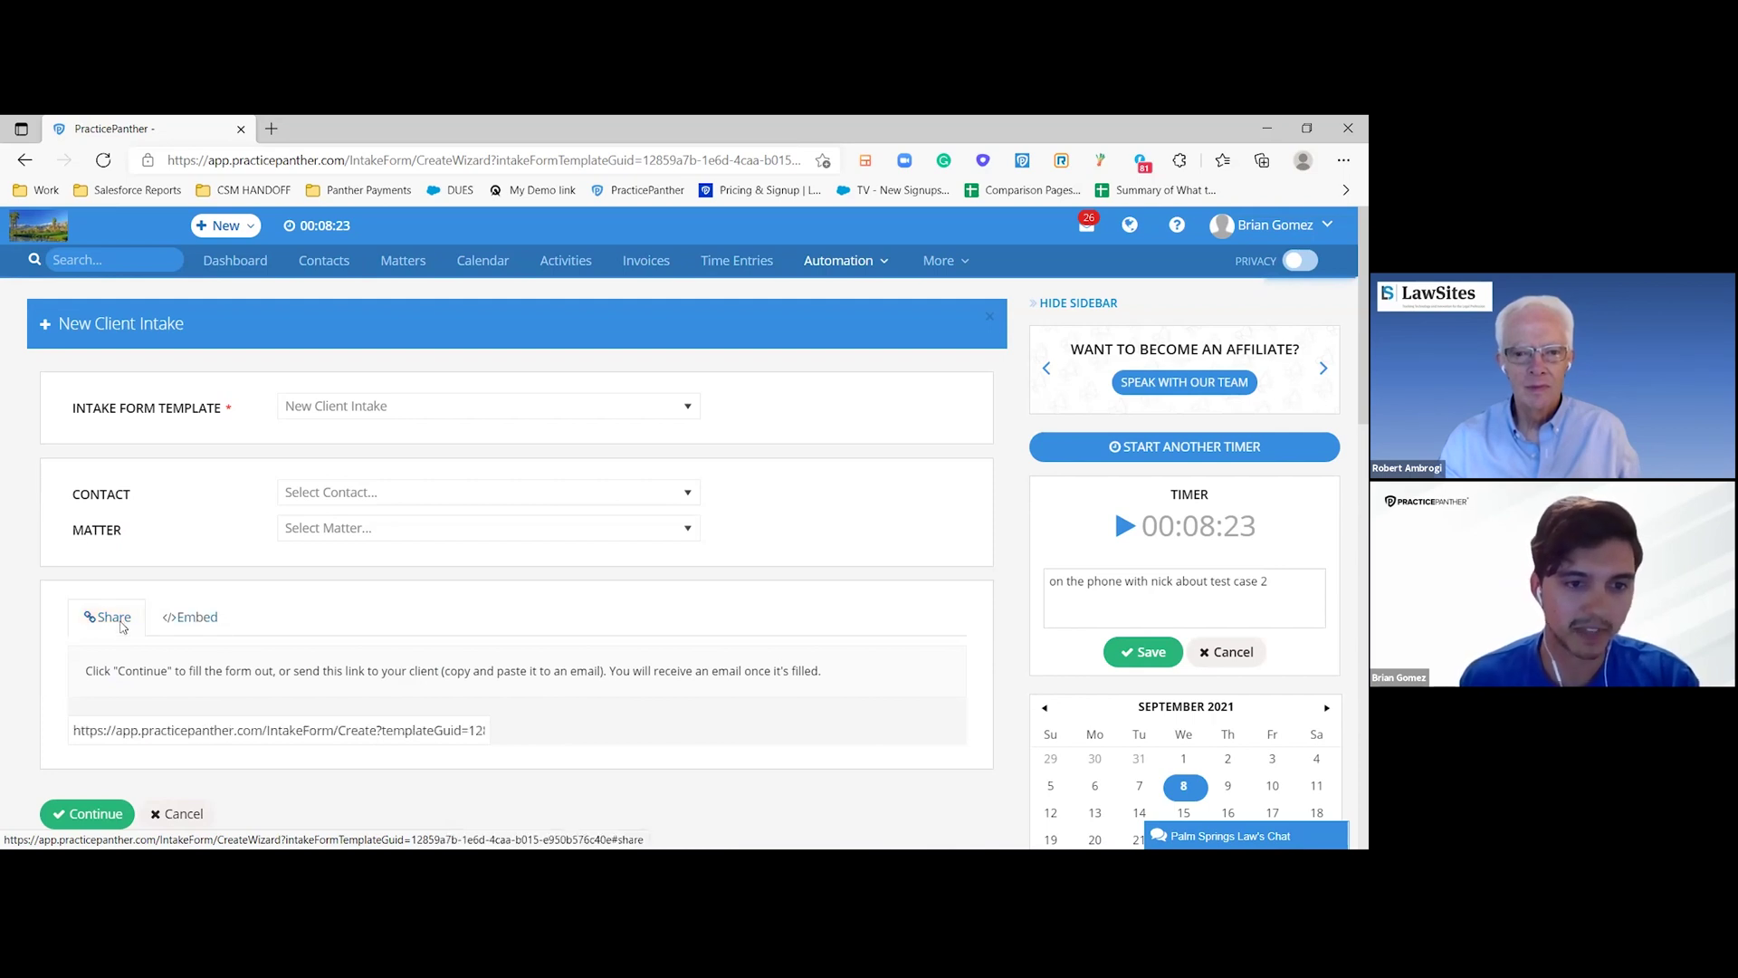
left_click(192, 730)
right_click(193, 729)
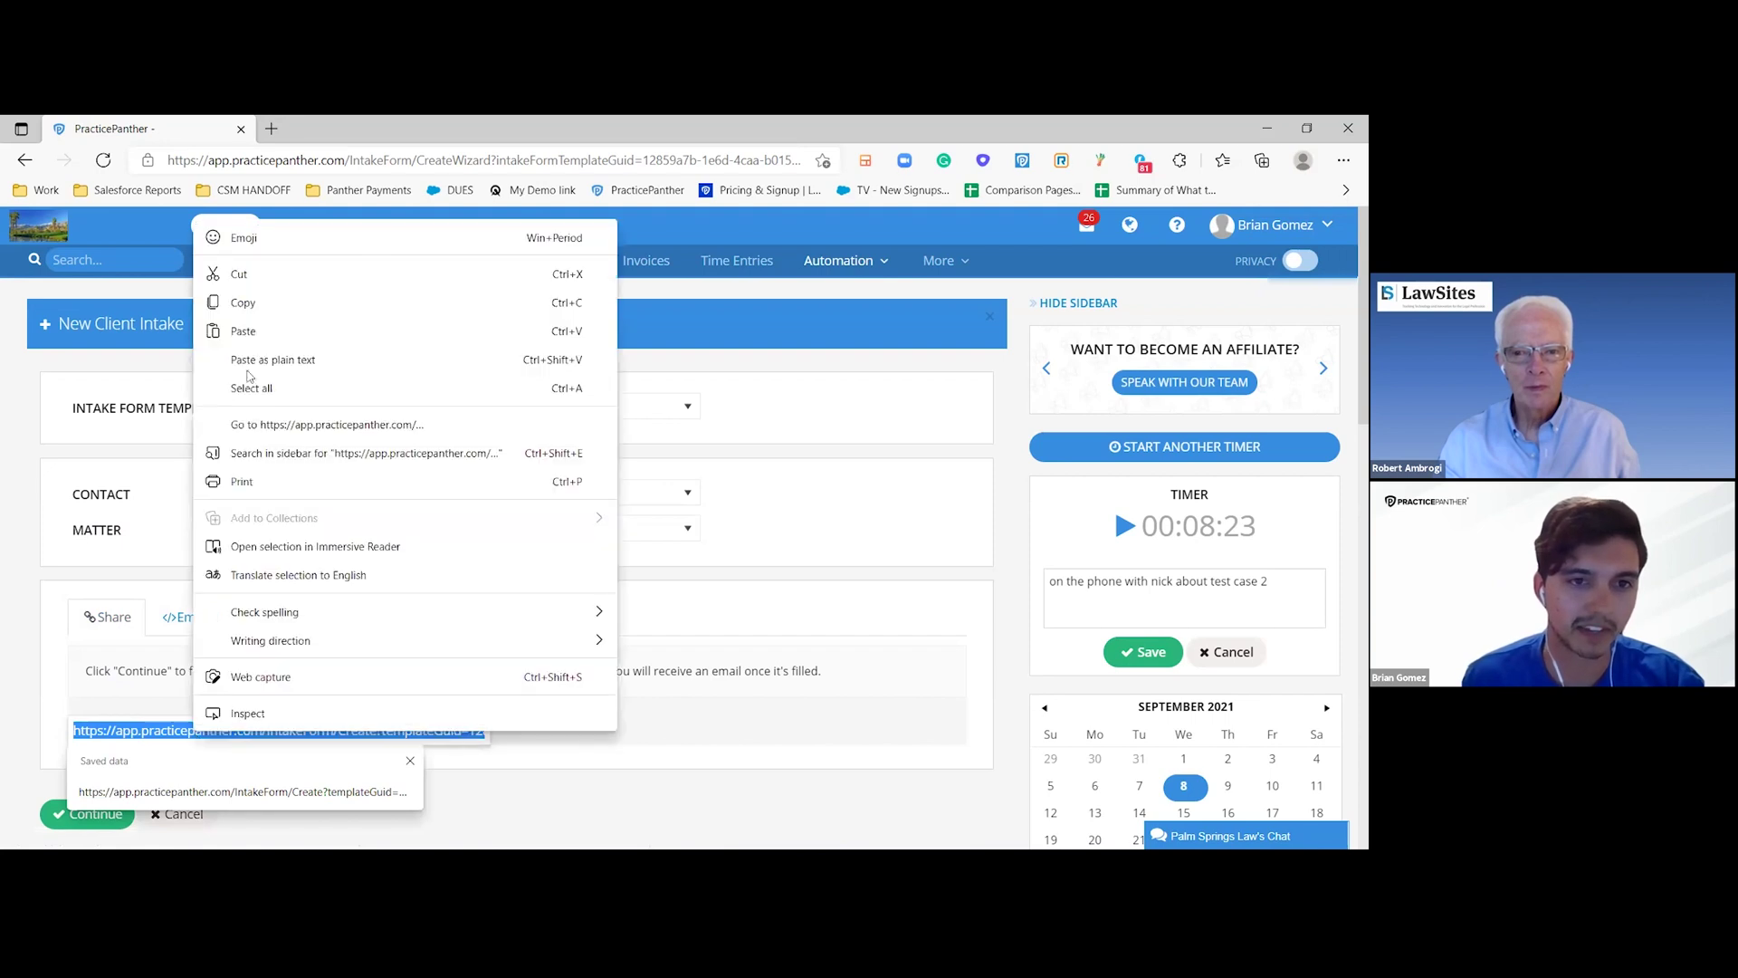
- Load the copied intake form link in the private window
left_click(263, 311)
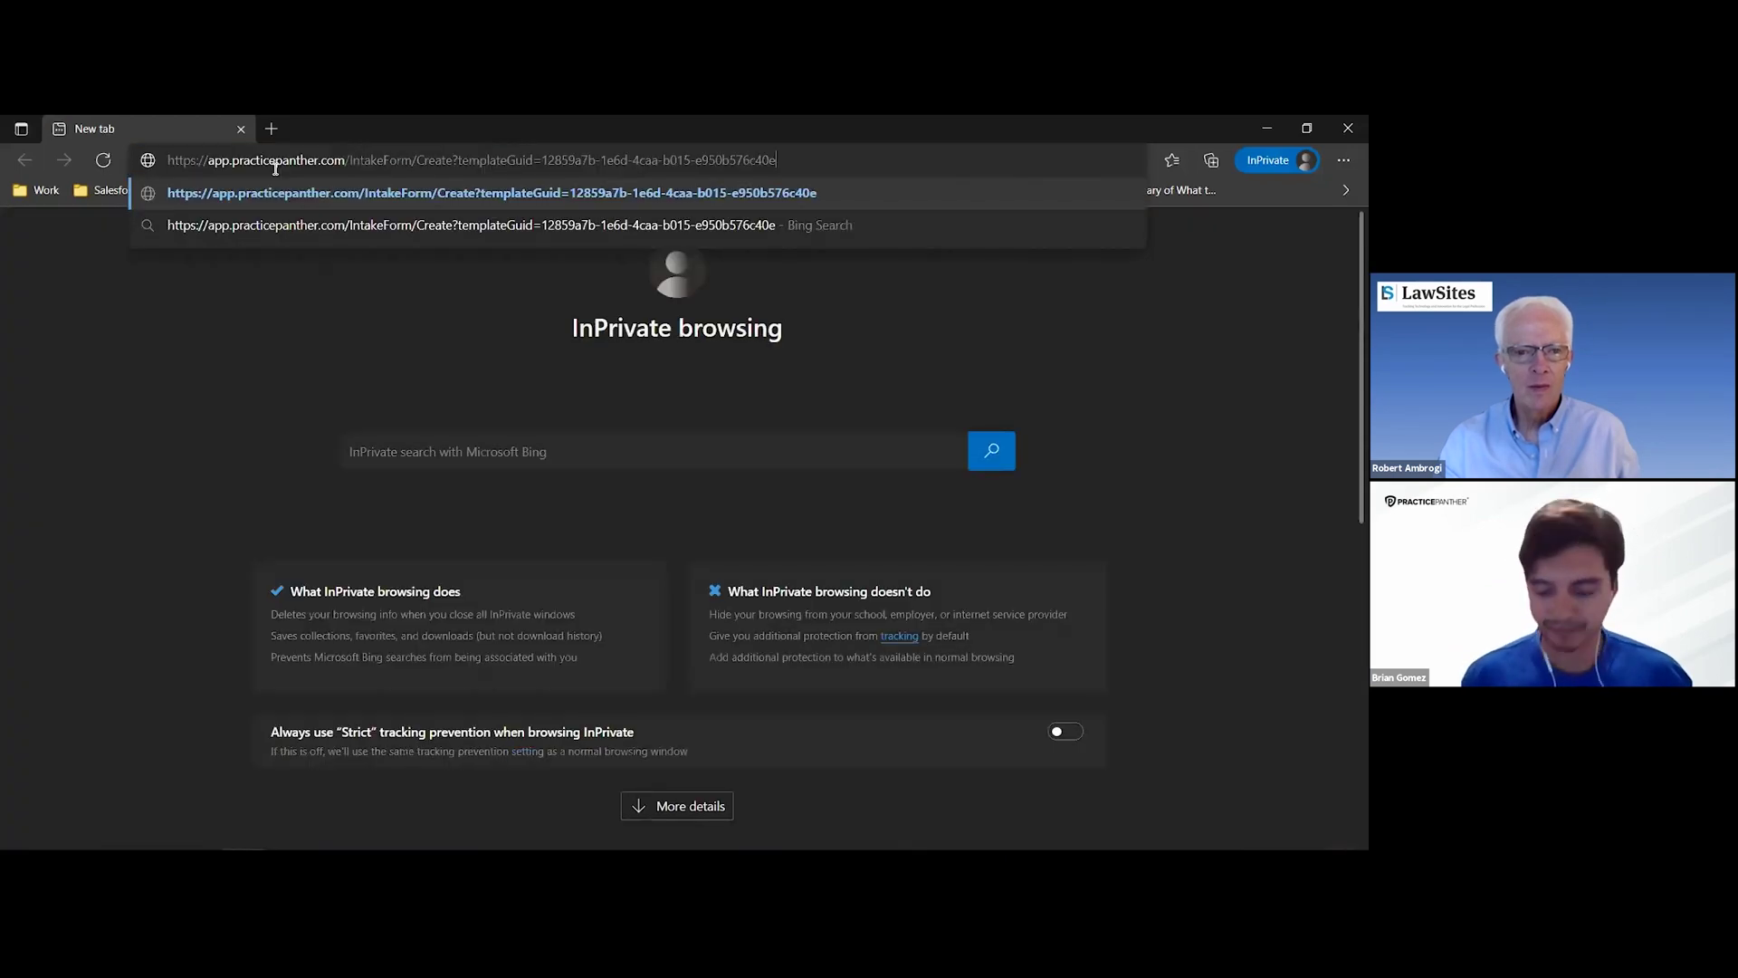
key("Return")
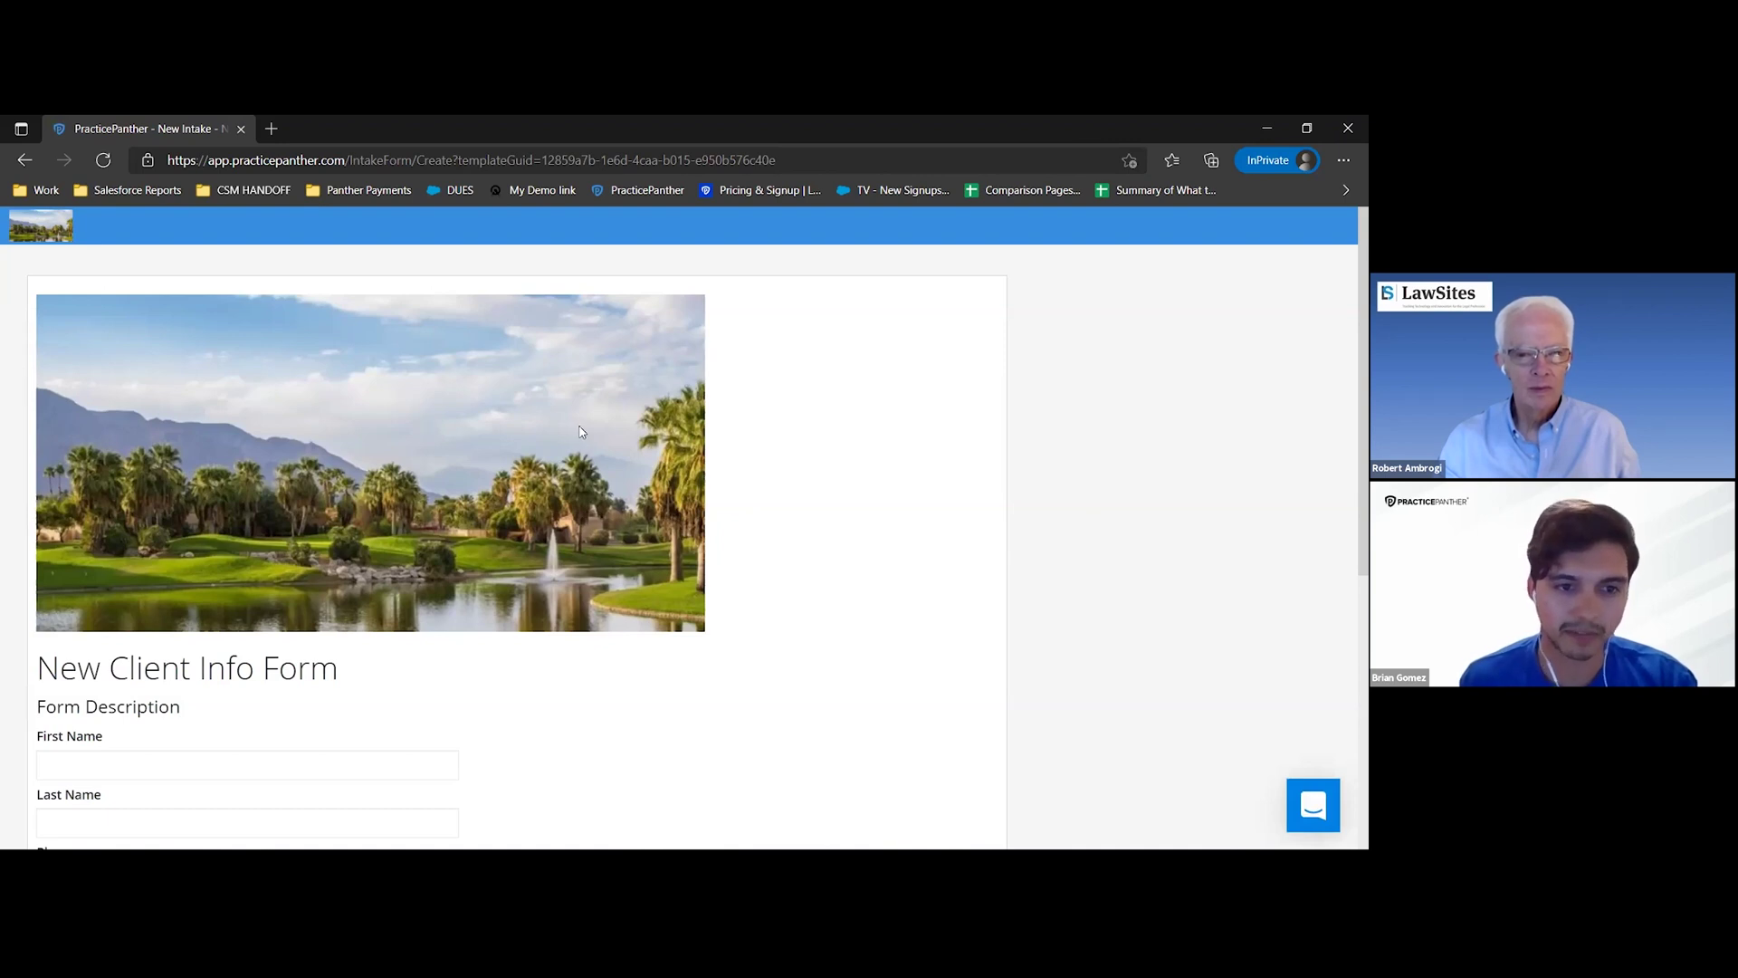
scroll(528, 386, "down", 1)
scroll(27, 507, "down", 1)
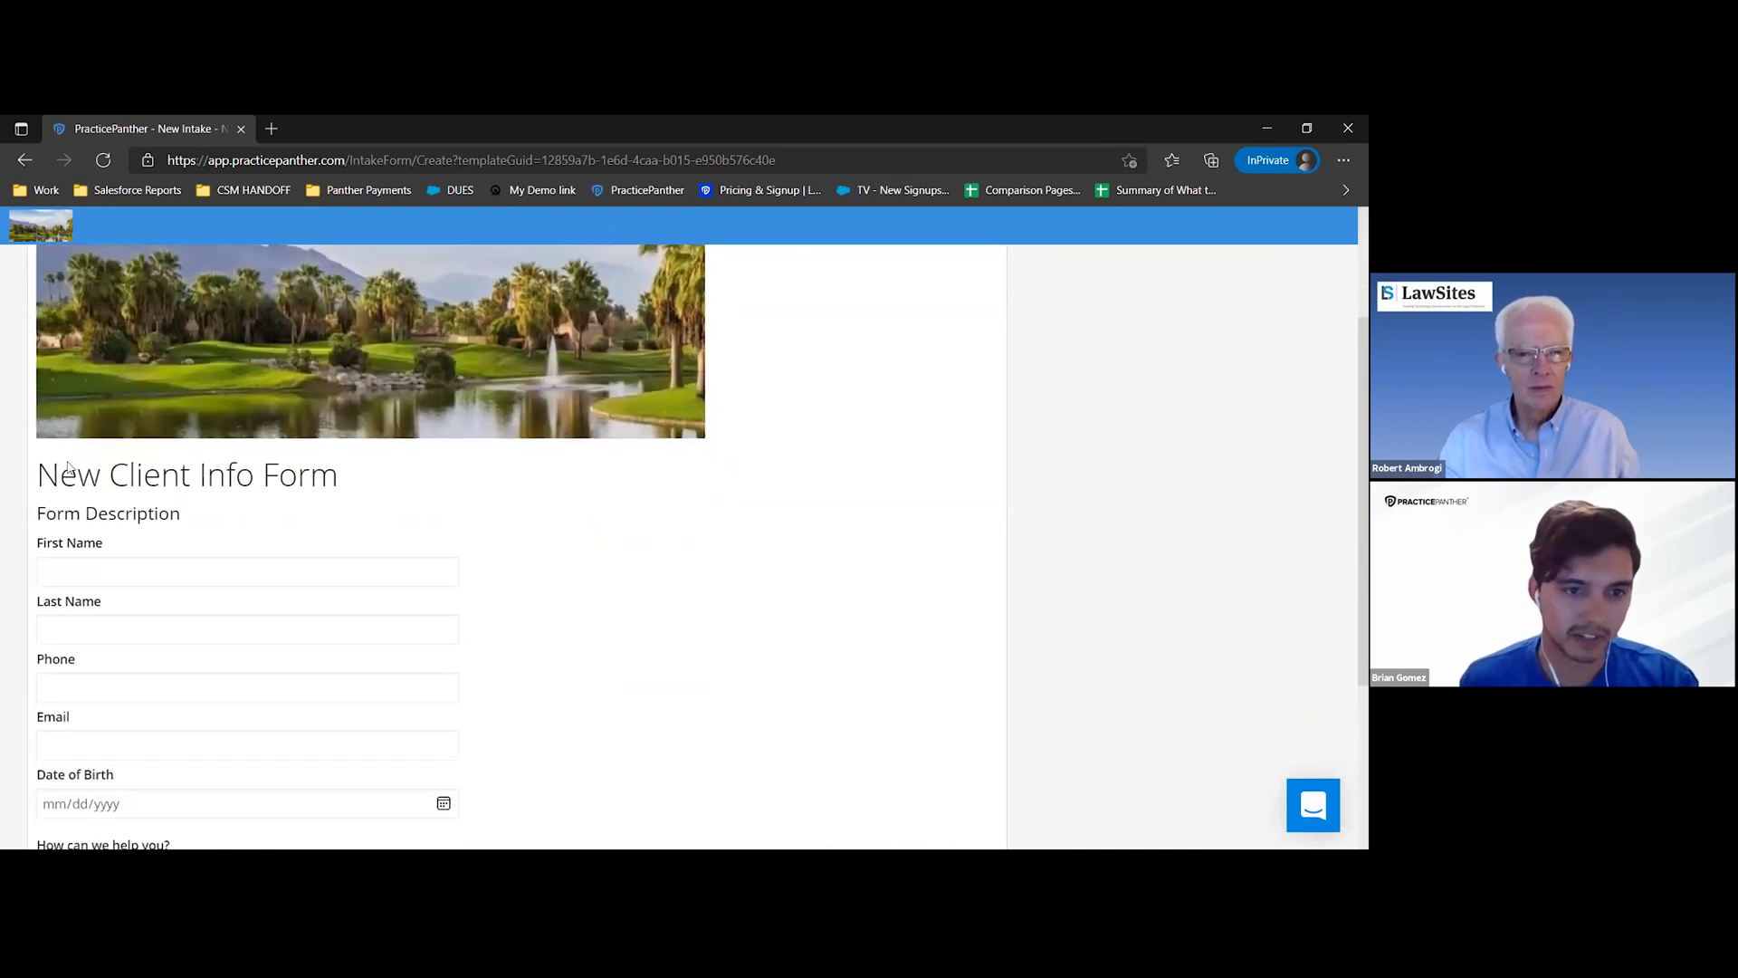
scroll(95, 478, "down", 1)
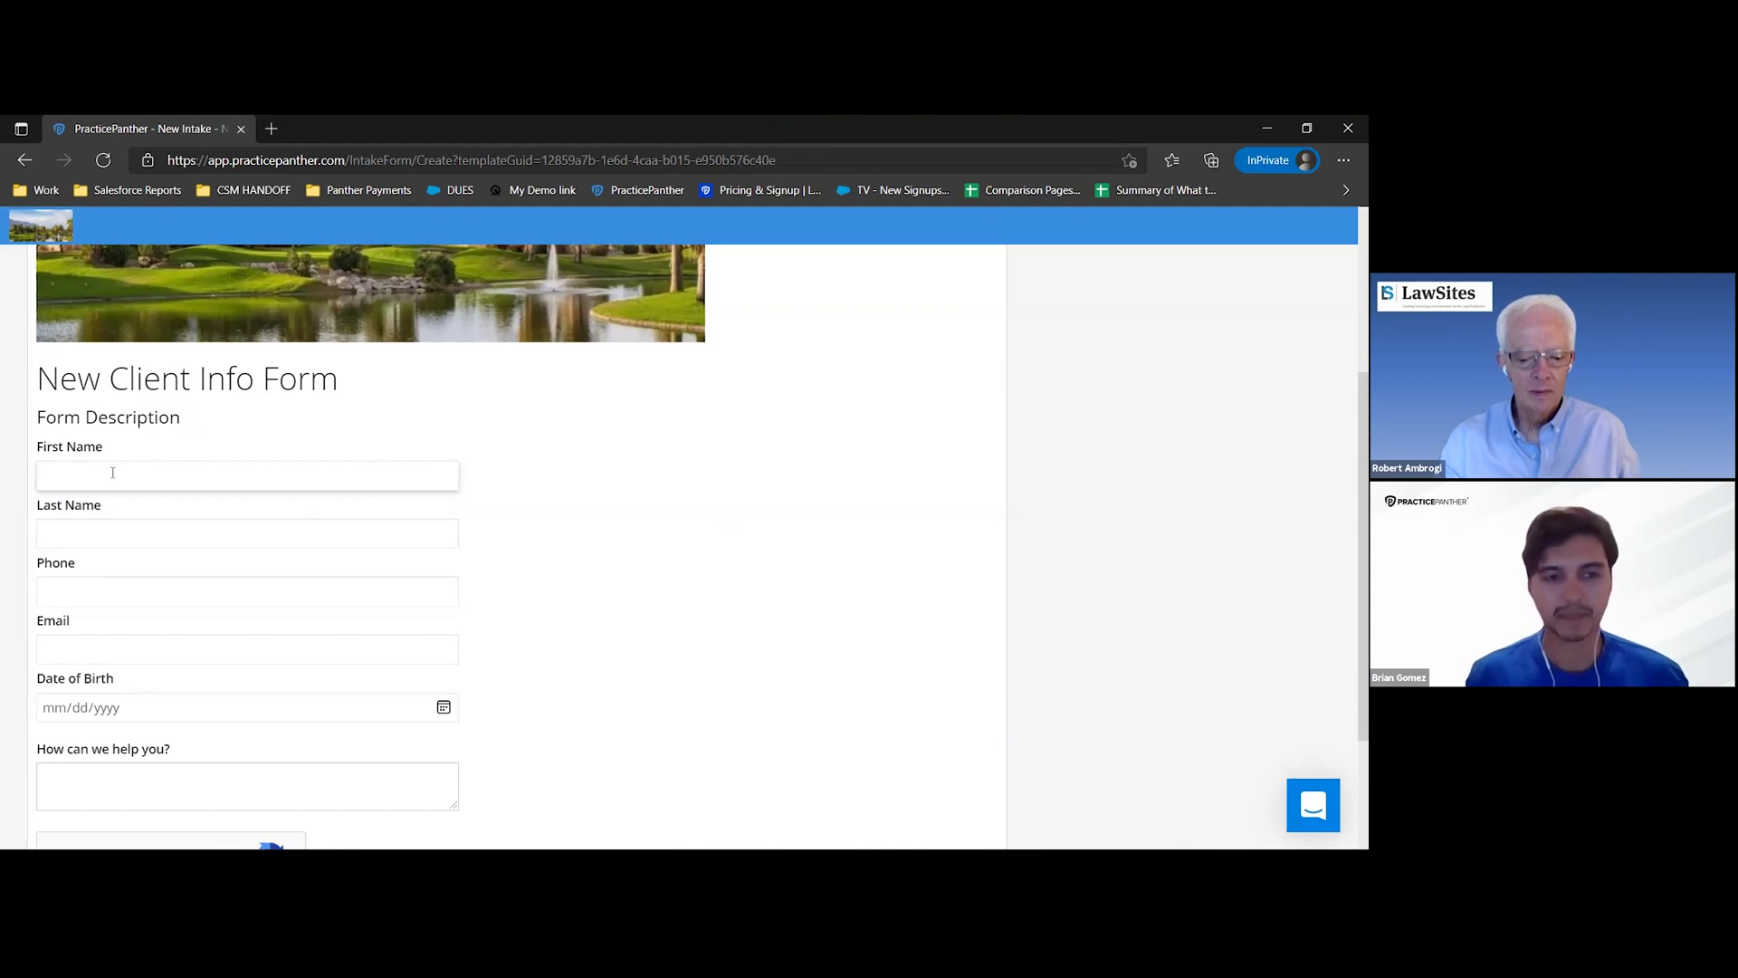
- Fill in the client's first name, last name and phone number on the form
left_click(113, 473)
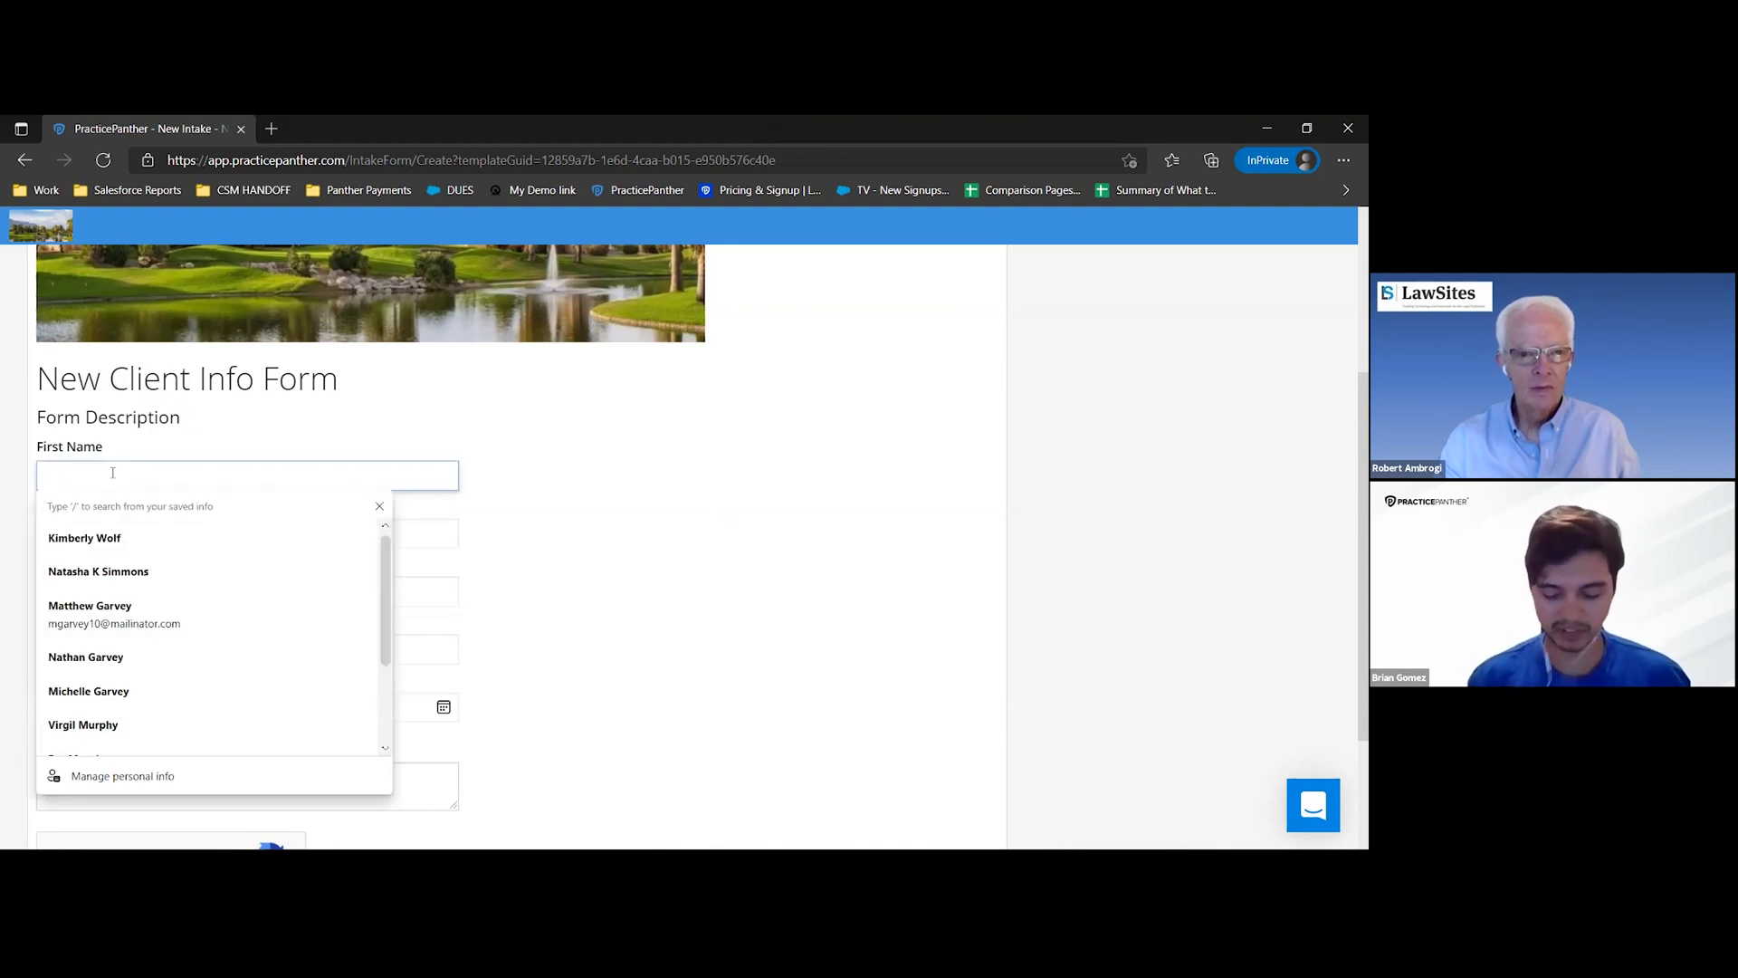
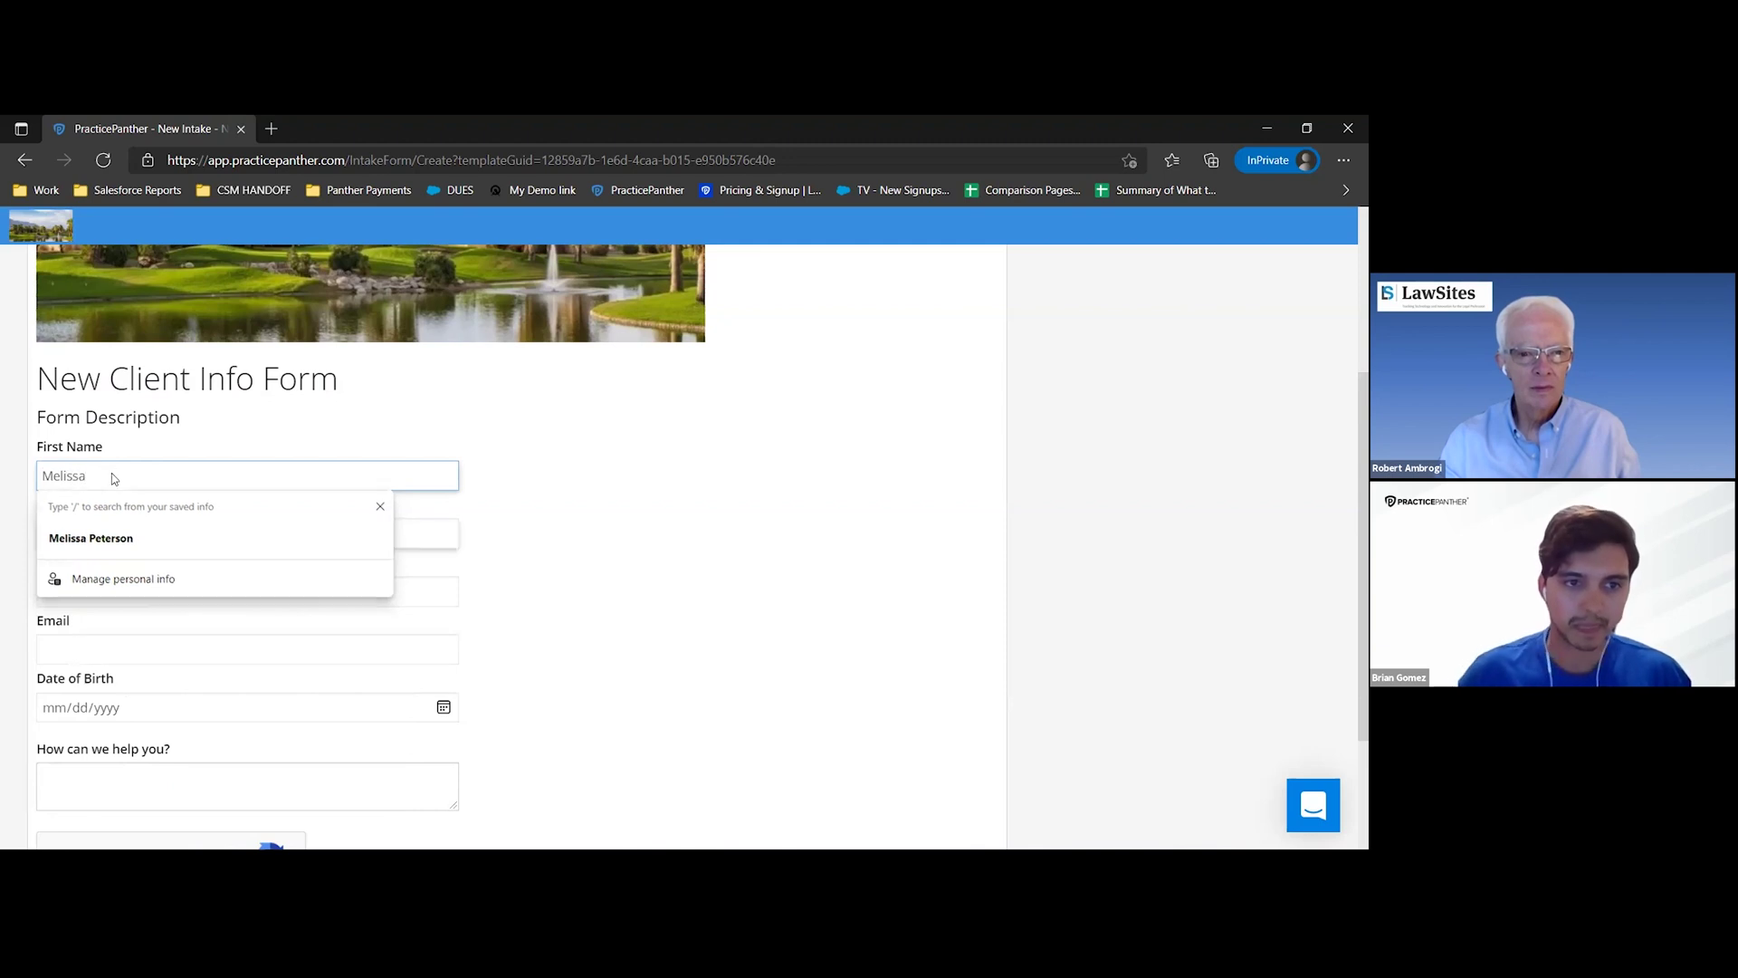
key("Tab")
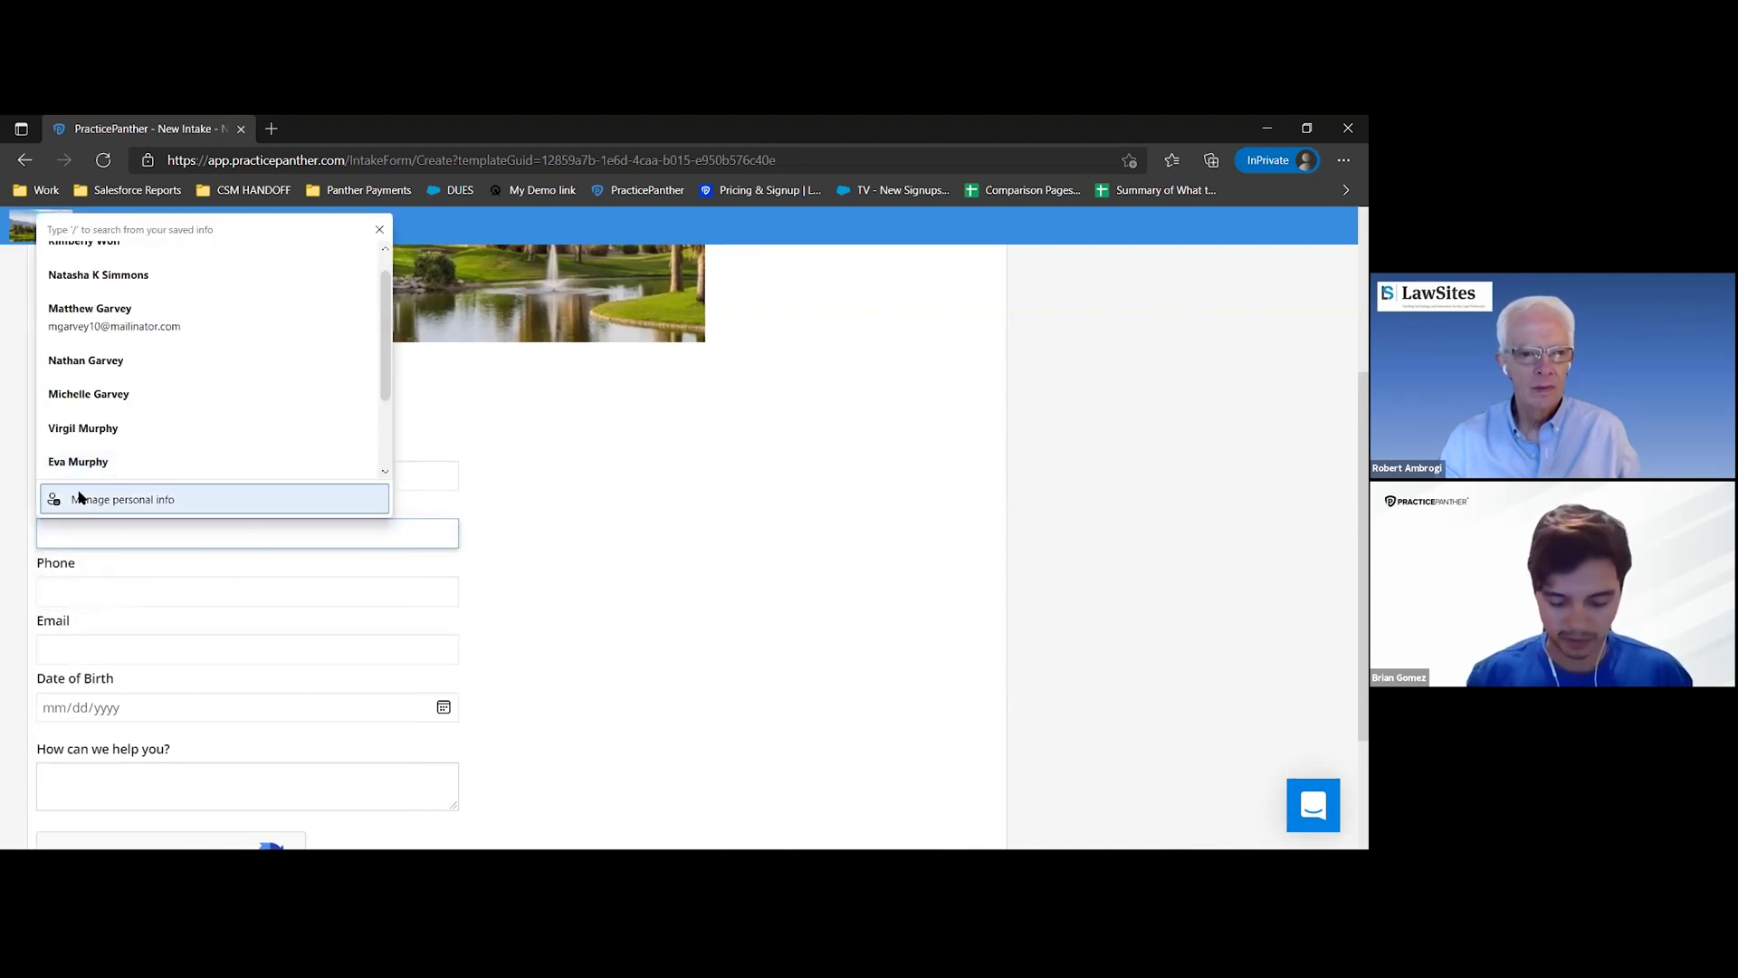
left_click(606, 539)
left_click(129, 584)
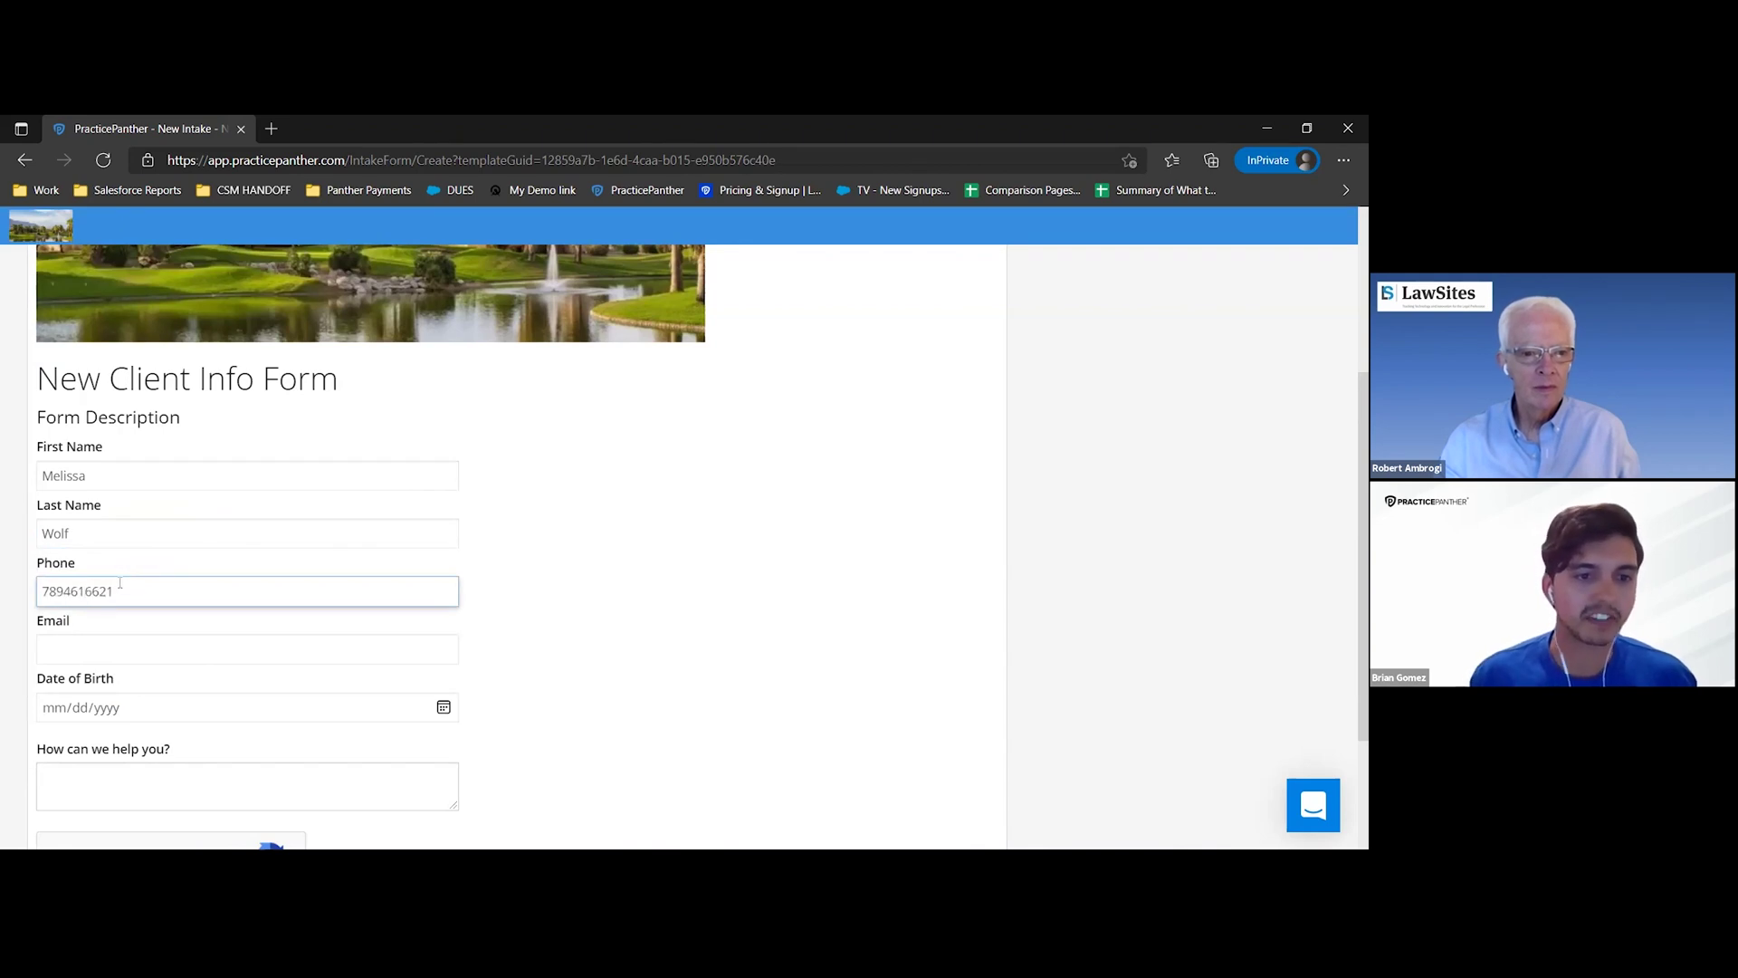
- Tick the reCAPTCHA check and submit the New Client Info Form
scroll(127, 570, "down", 1)
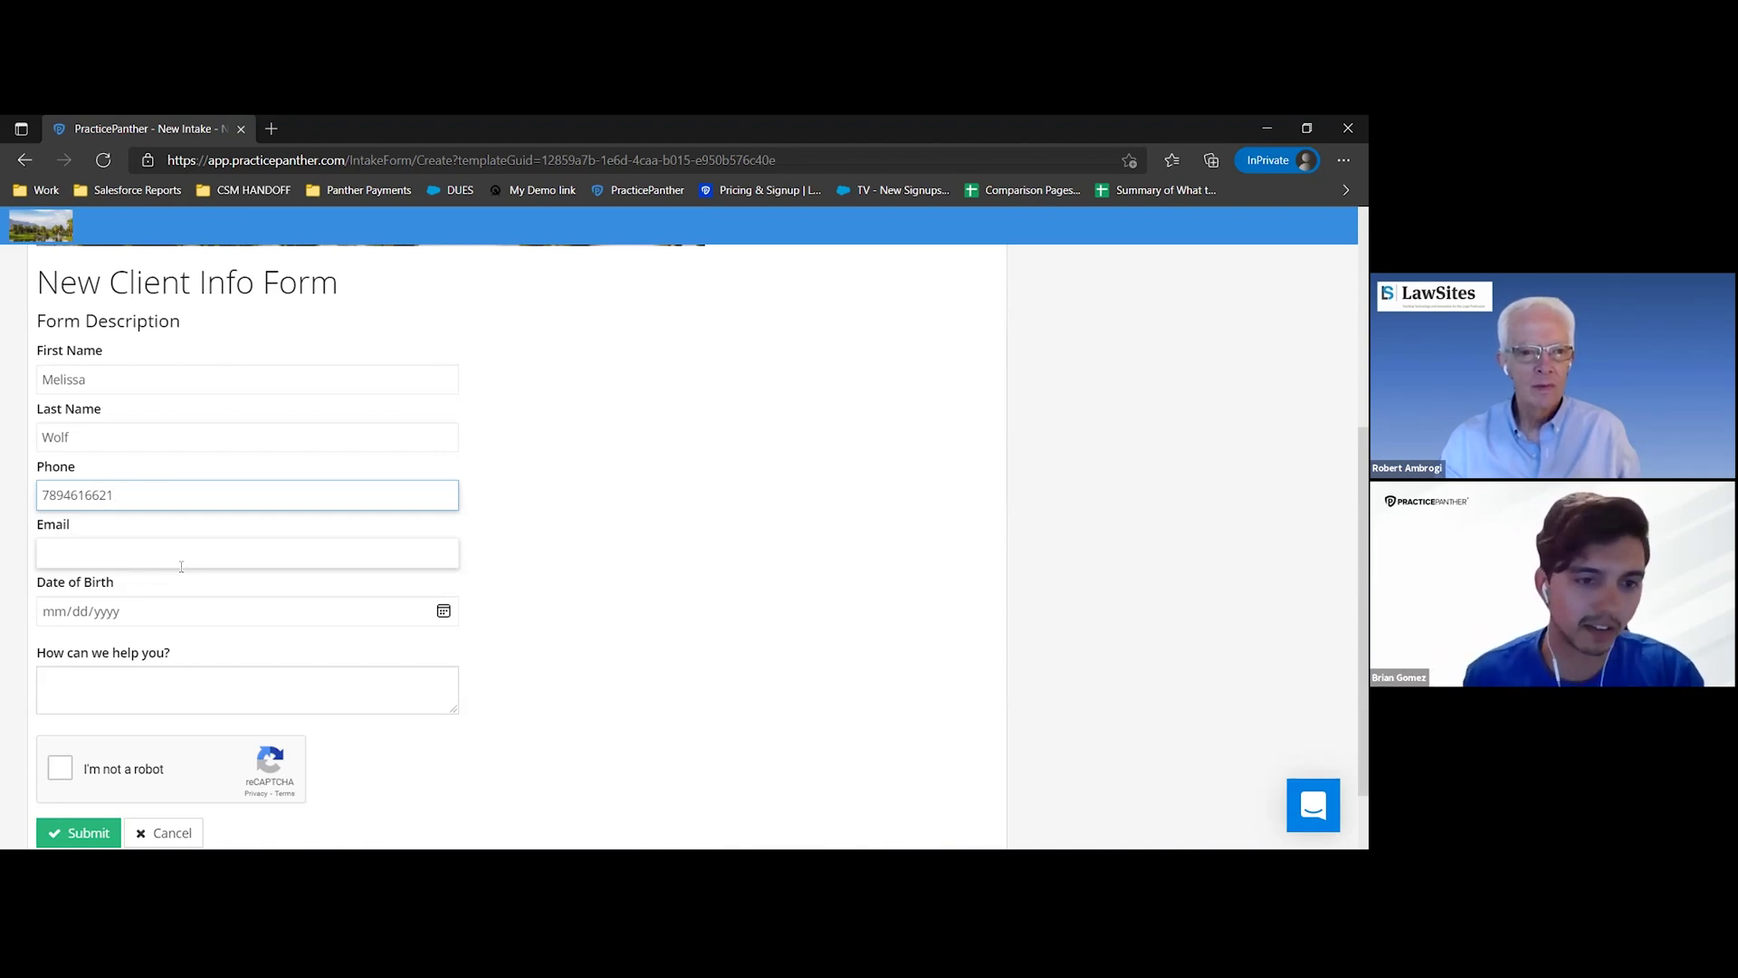
left_click(59, 768)
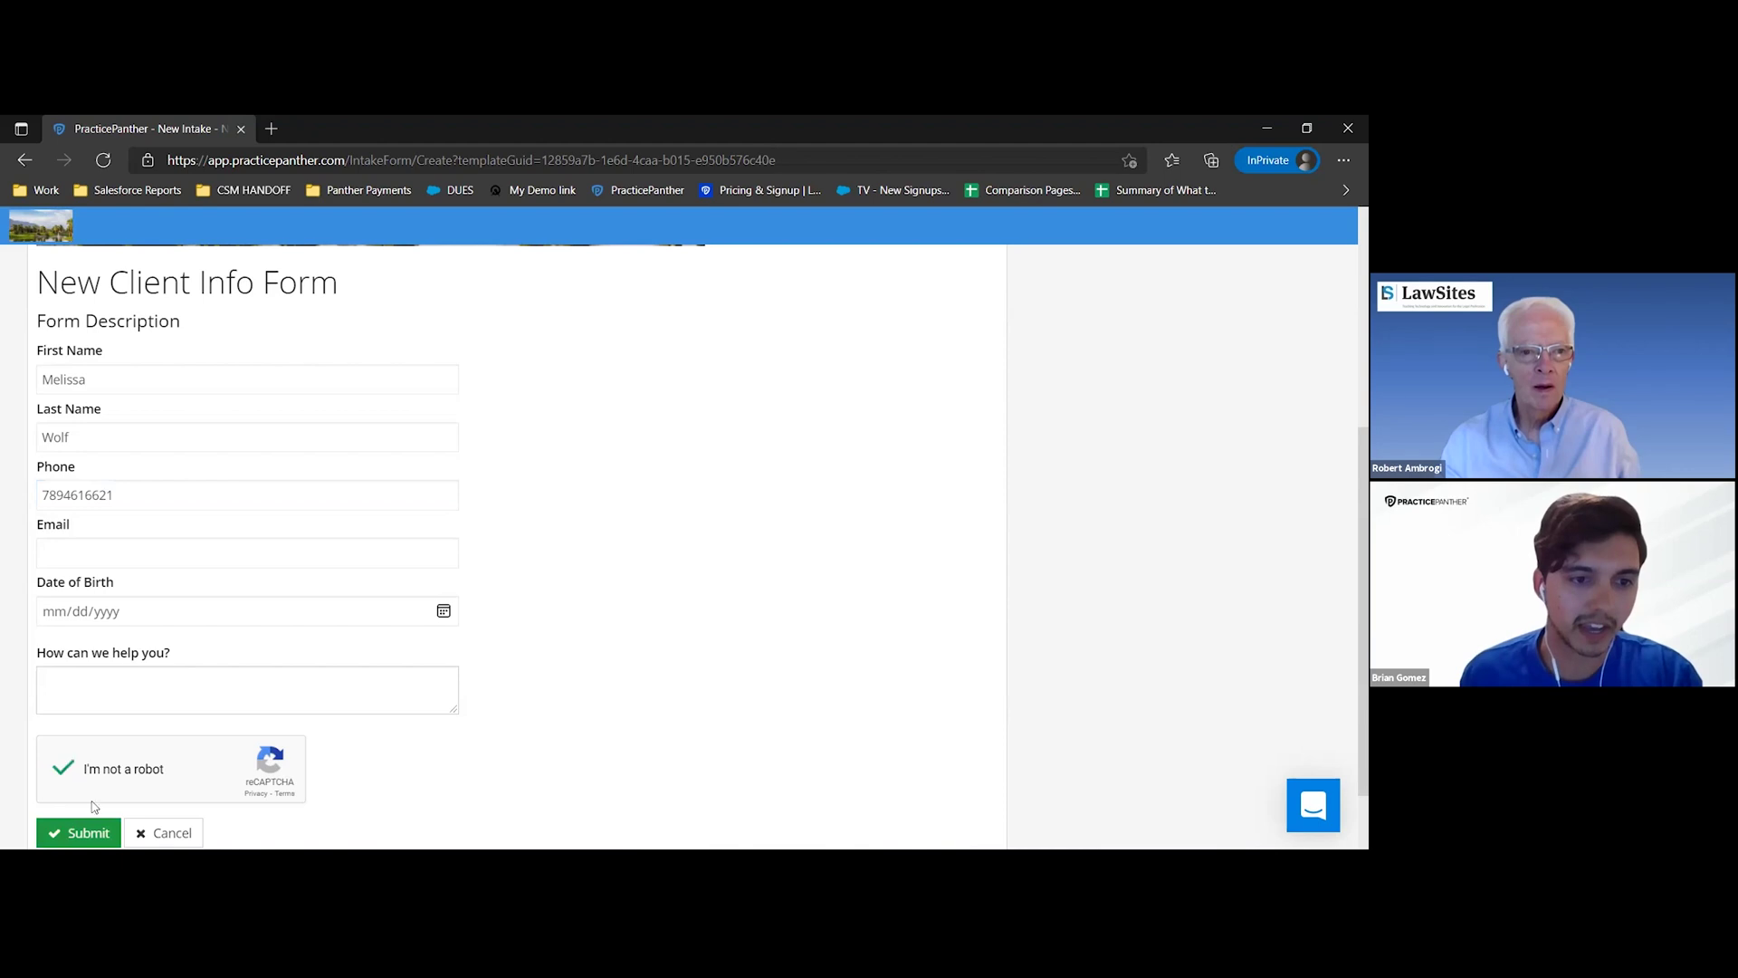
left_click(80, 833)
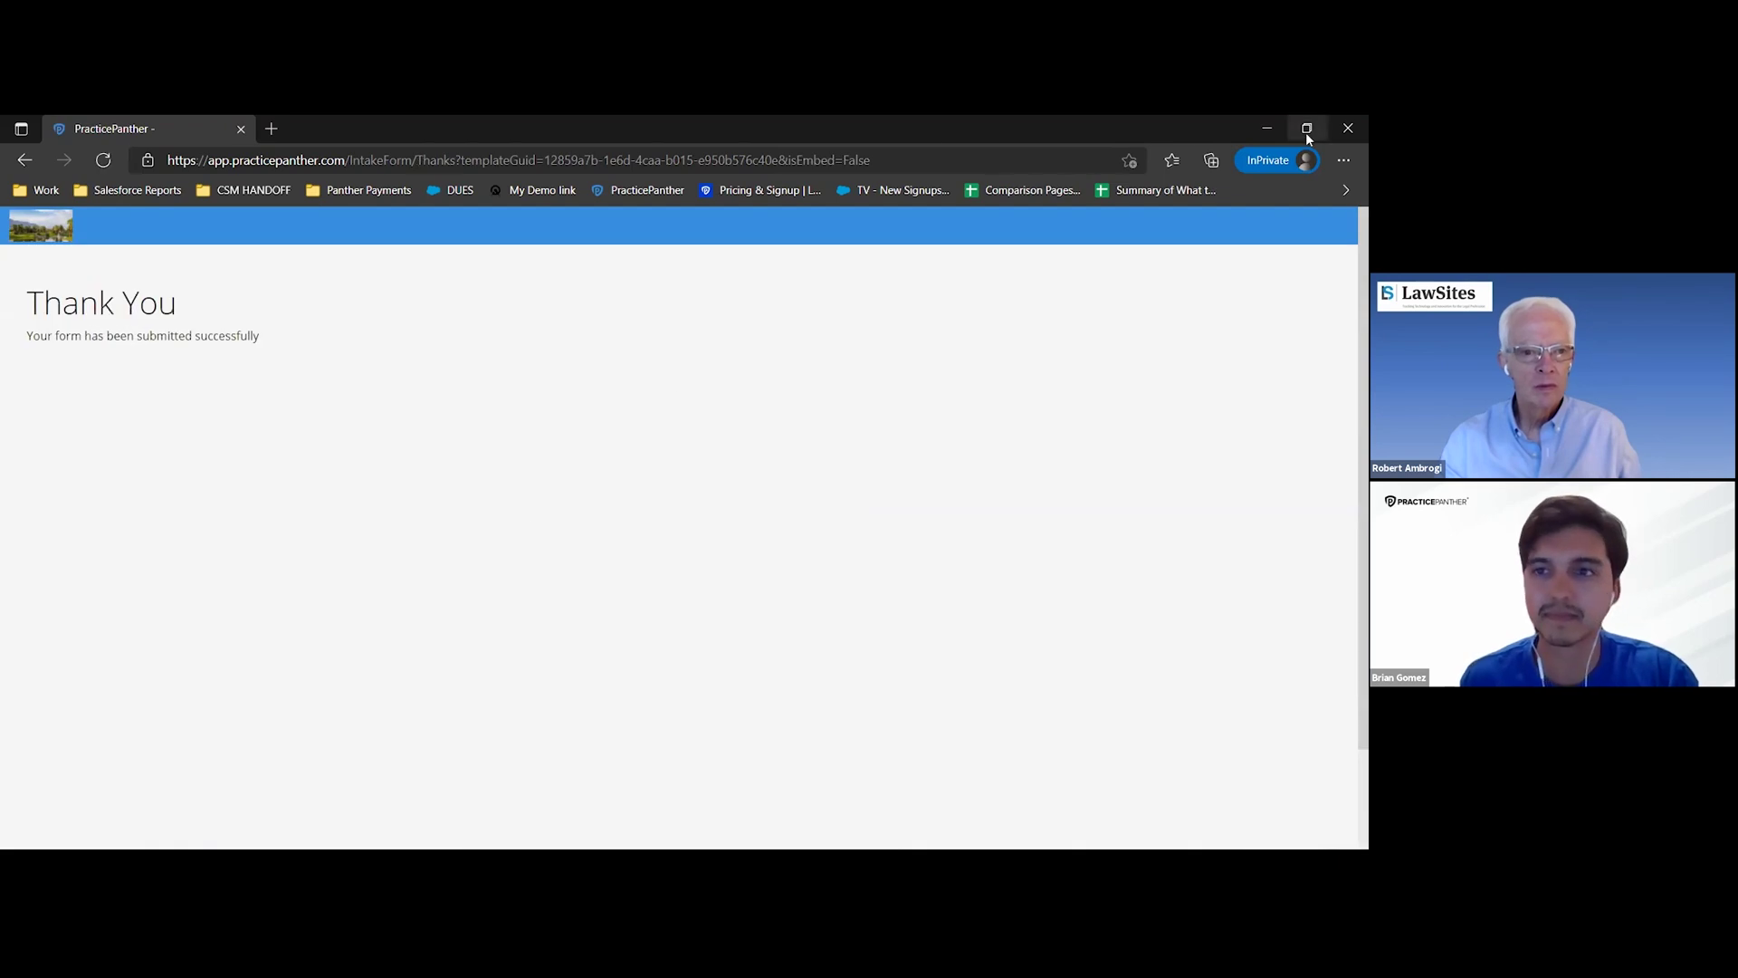
- Back in PracticePanther, open the new contact from the client intake notification
left_click(1266, 127)
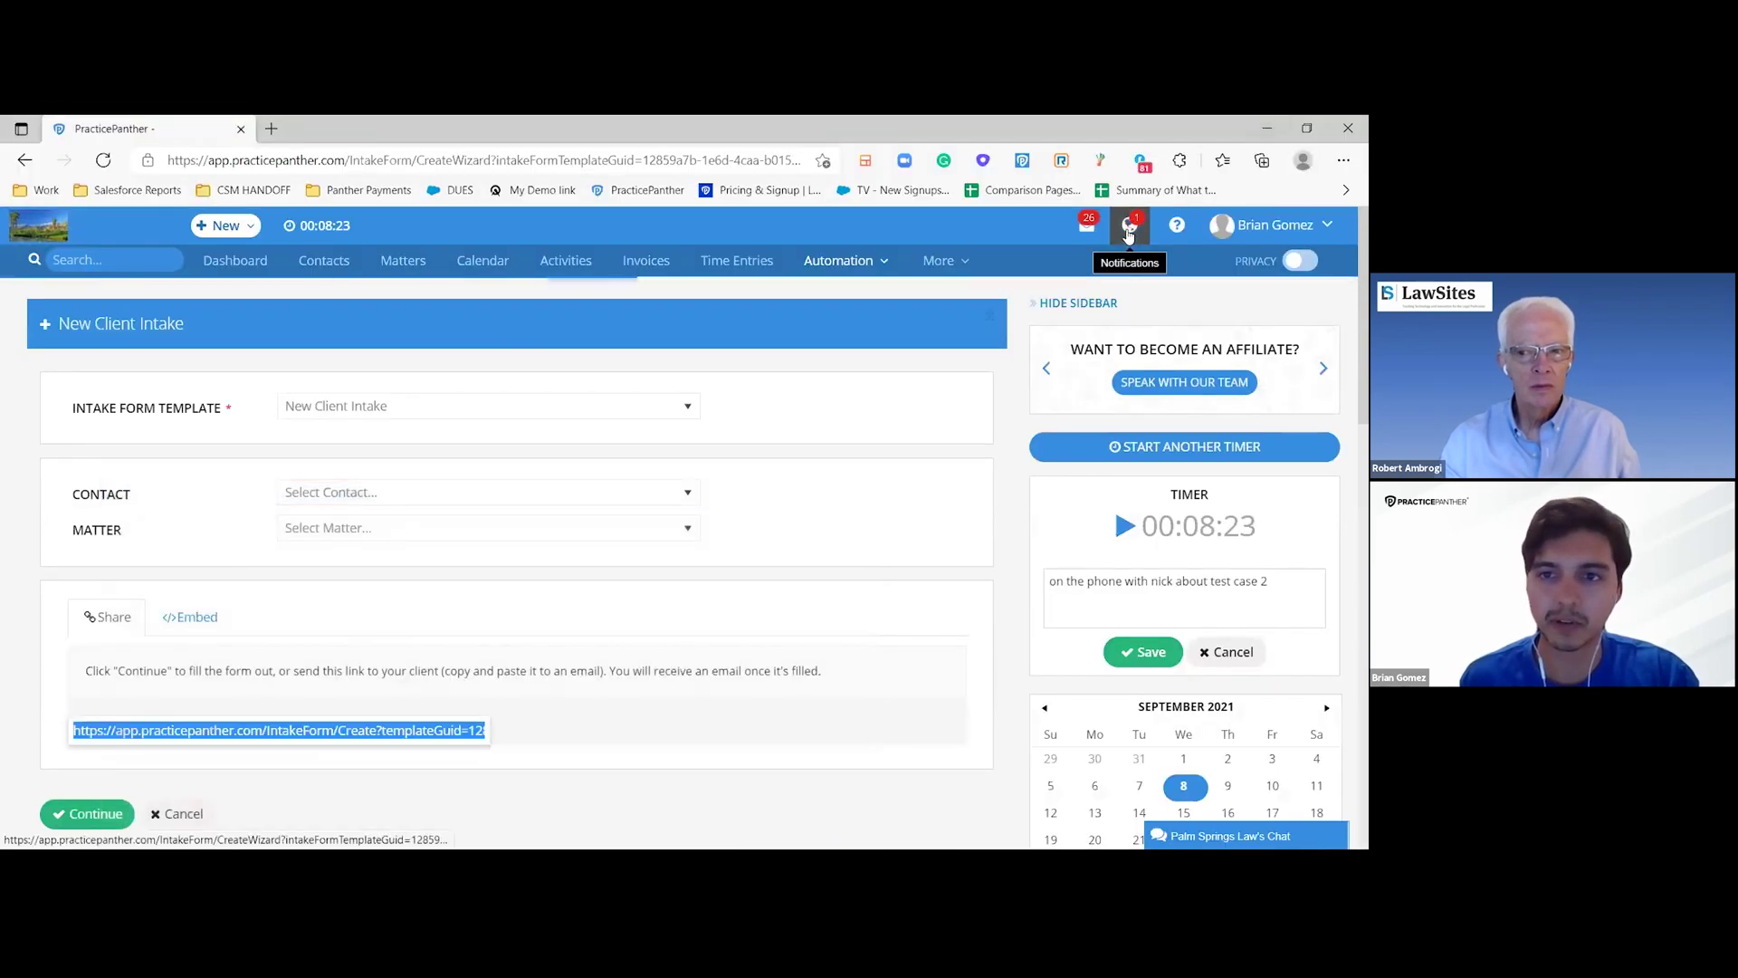
left_click(1129, 233)
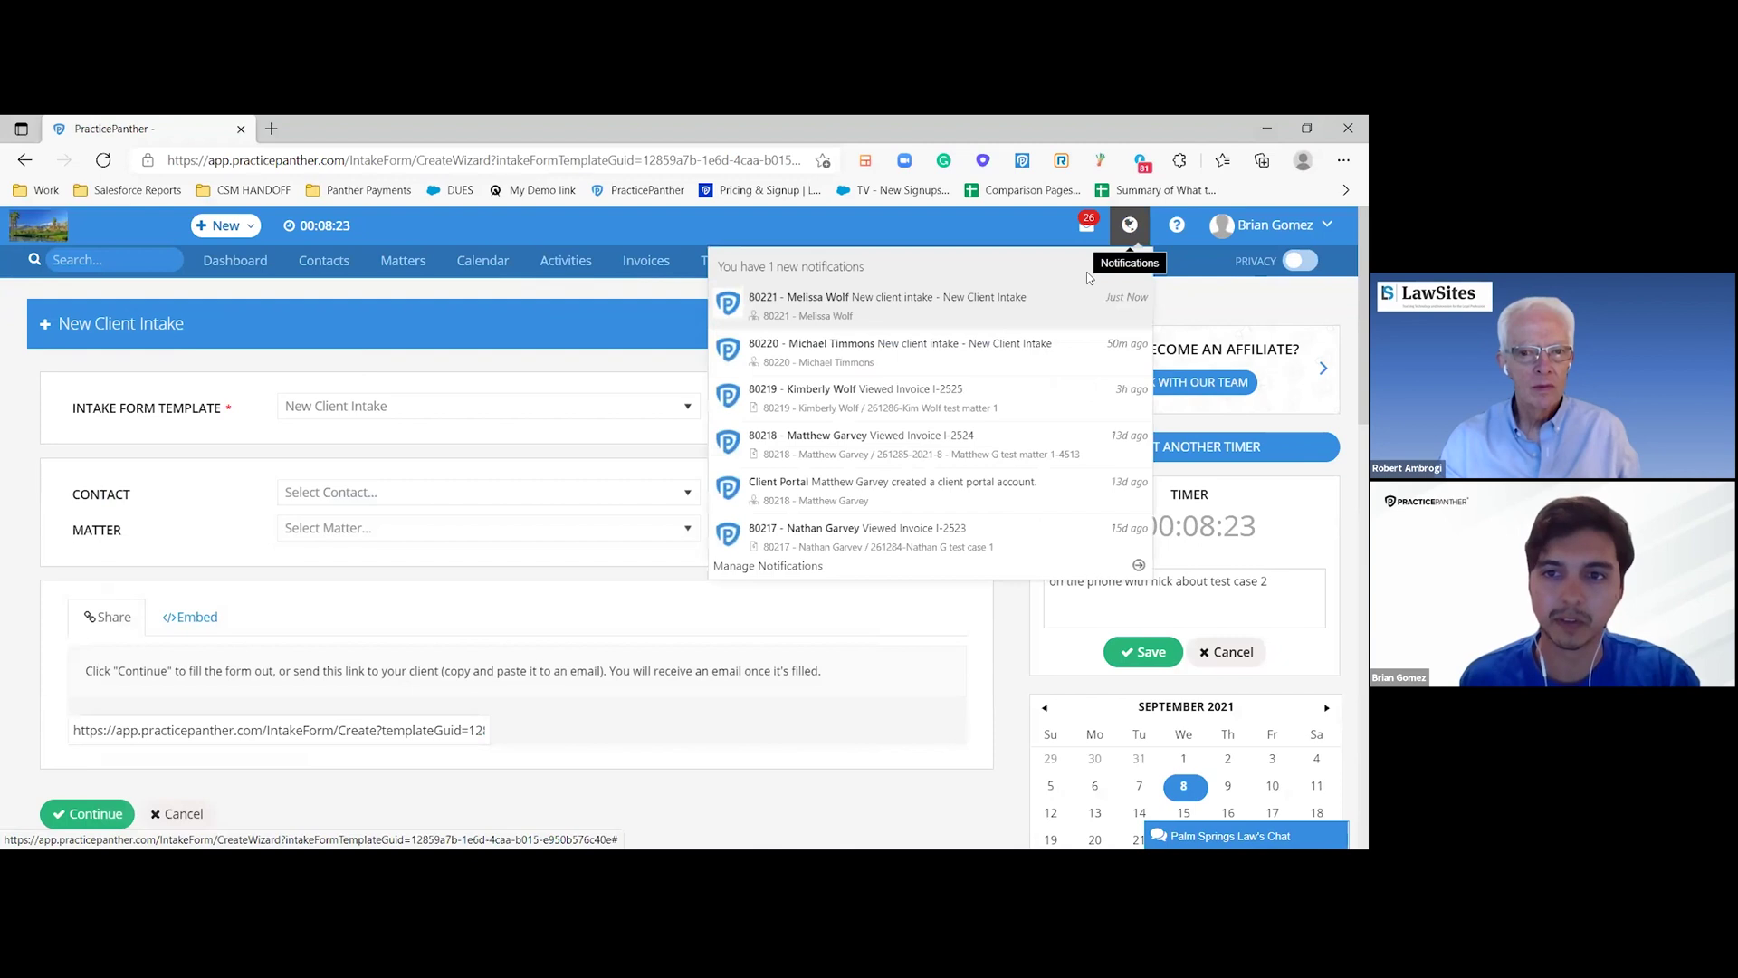
left_click(938, 303)
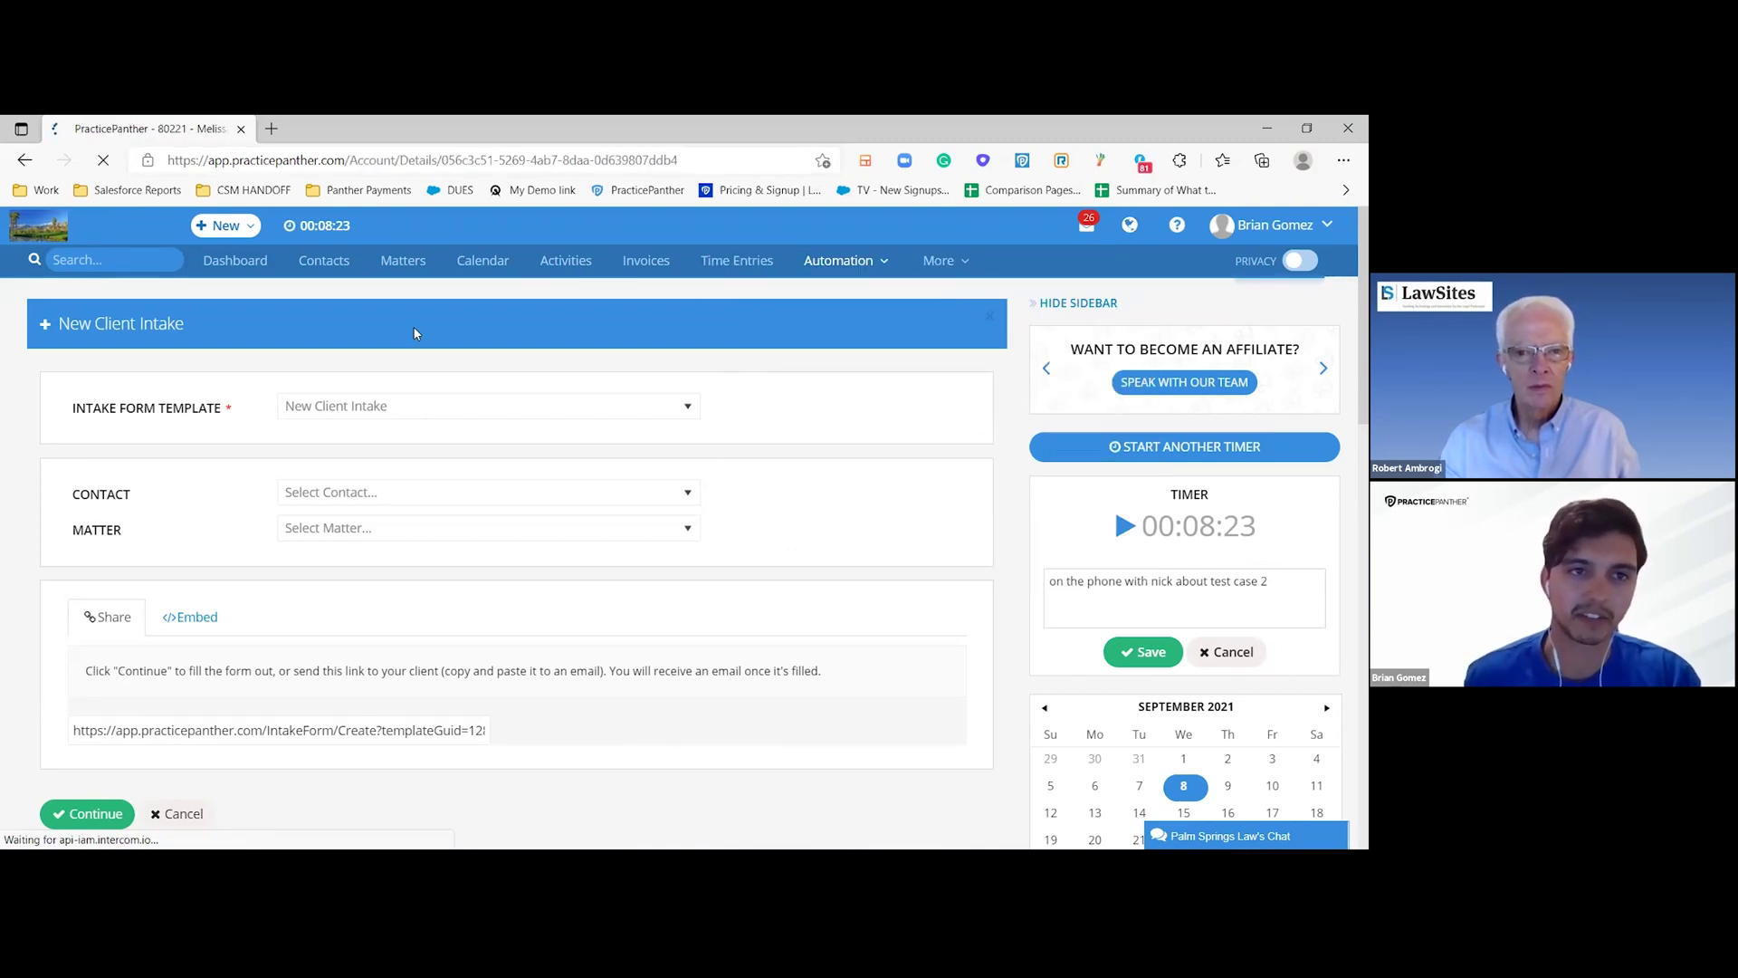
scroll(239, 422, "down", 1)
scroll(239, 422, "up", 1)
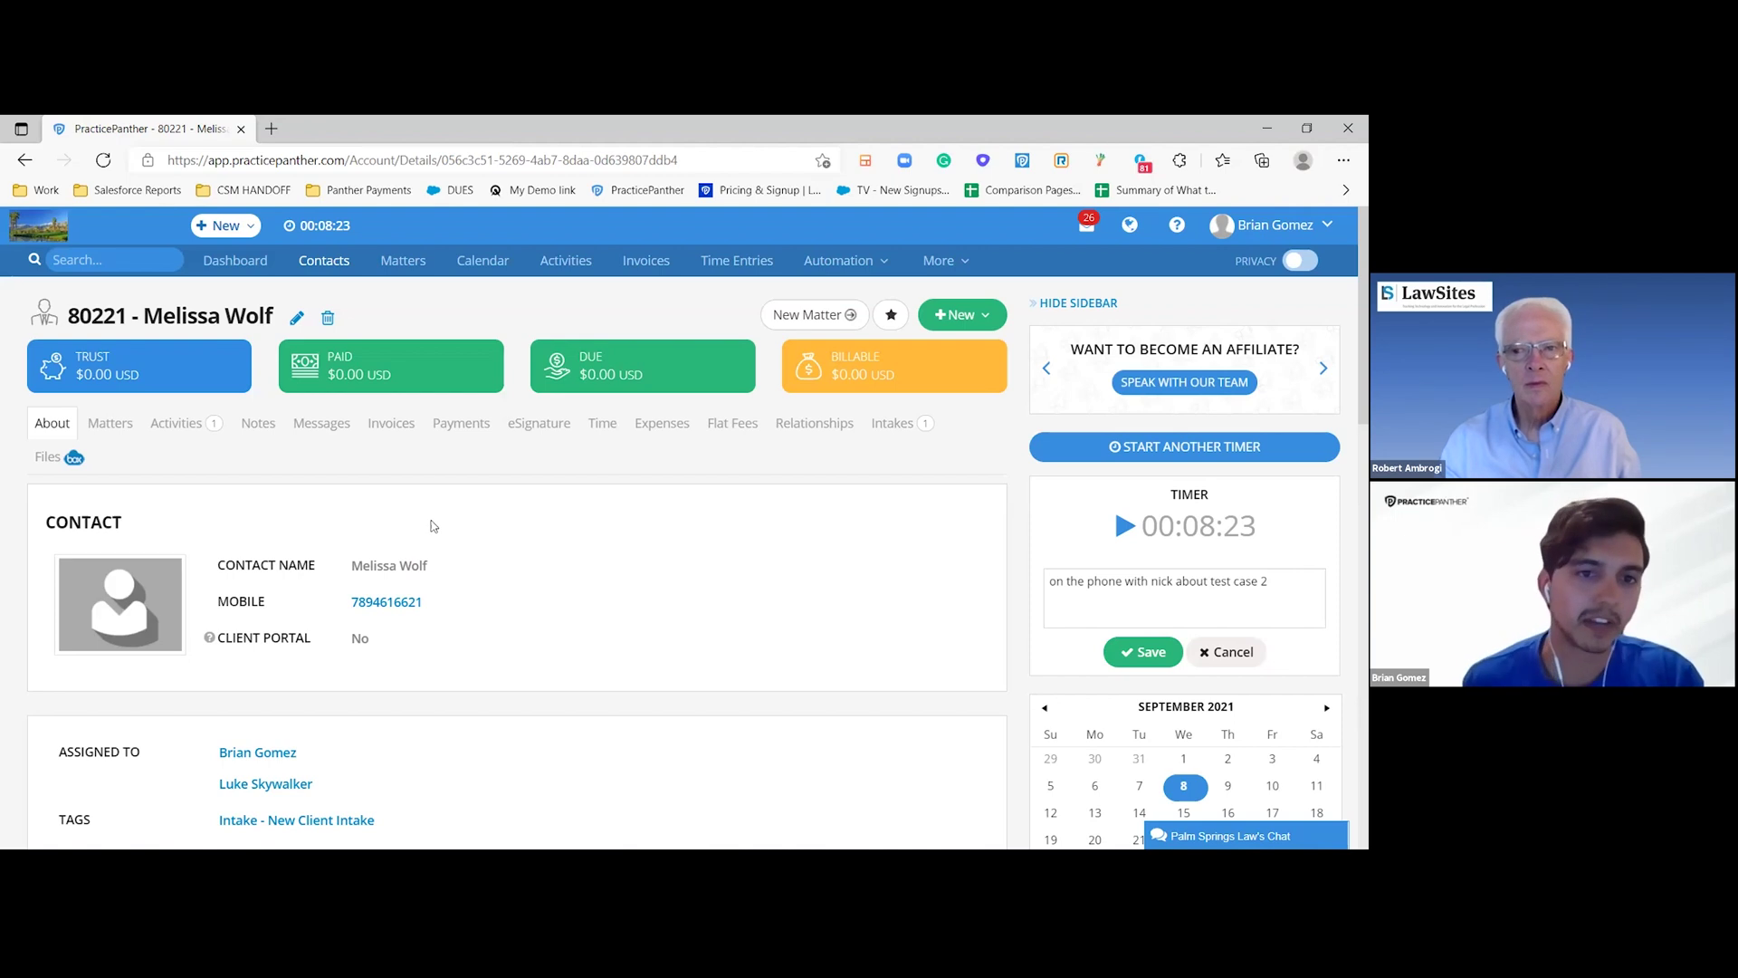
left_click(185, 424)
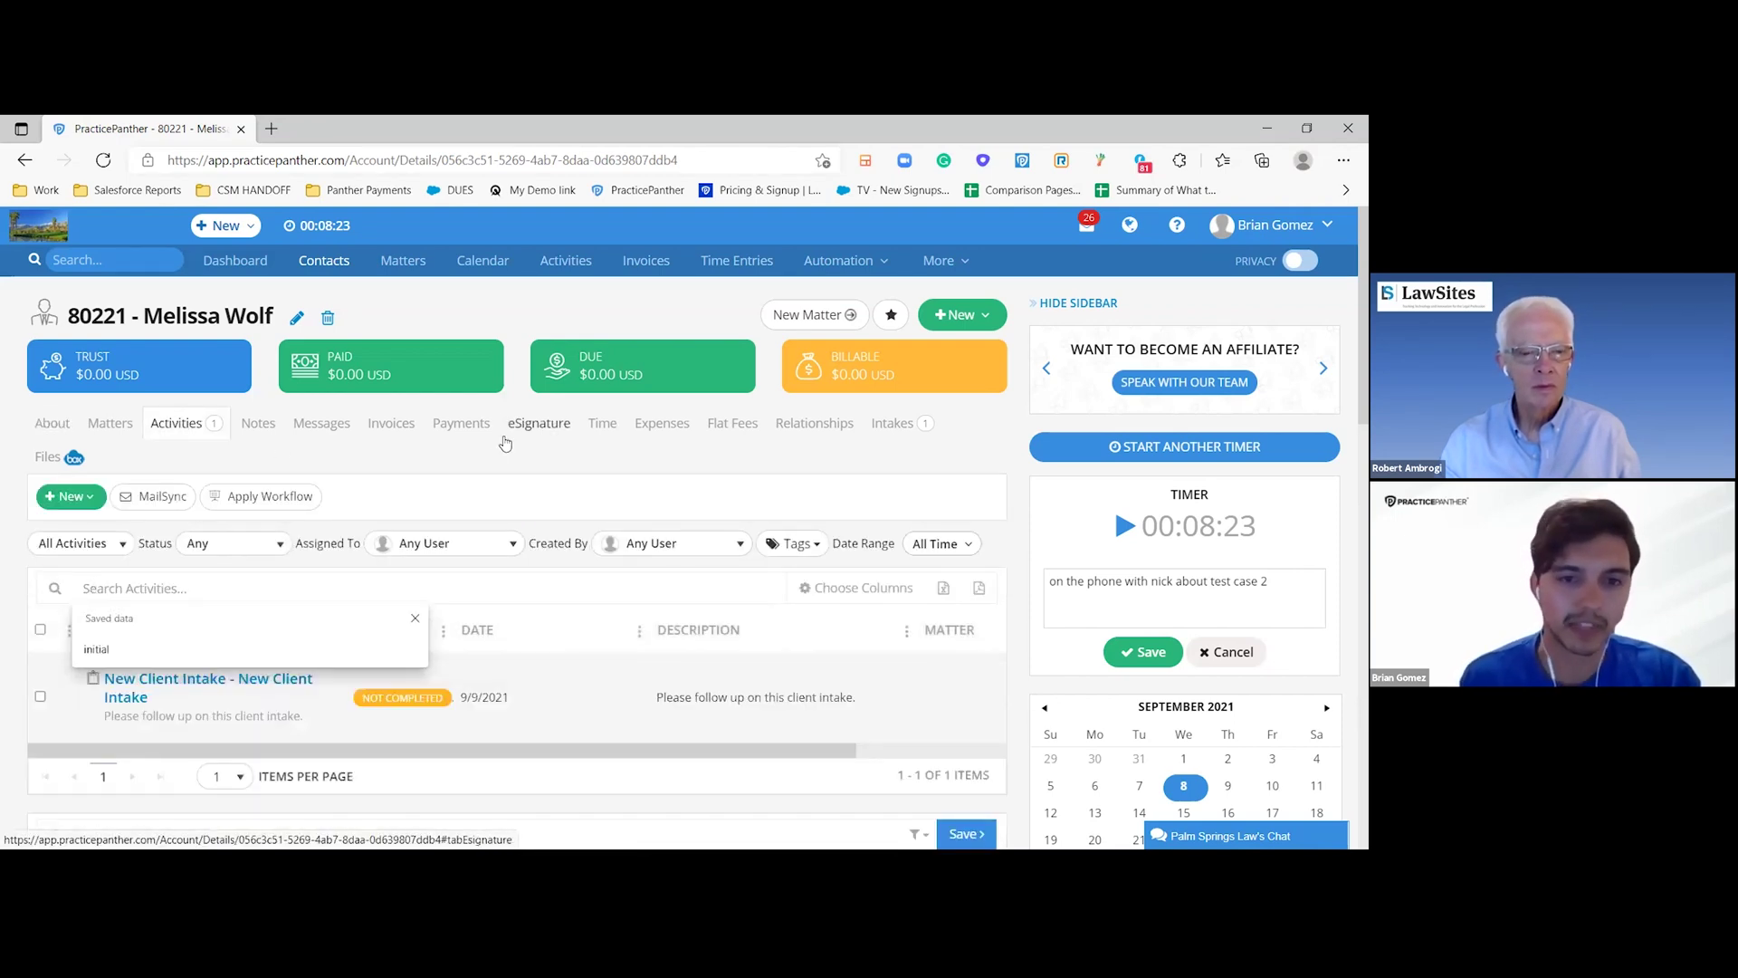
scroll(543, 392, "down", 1)
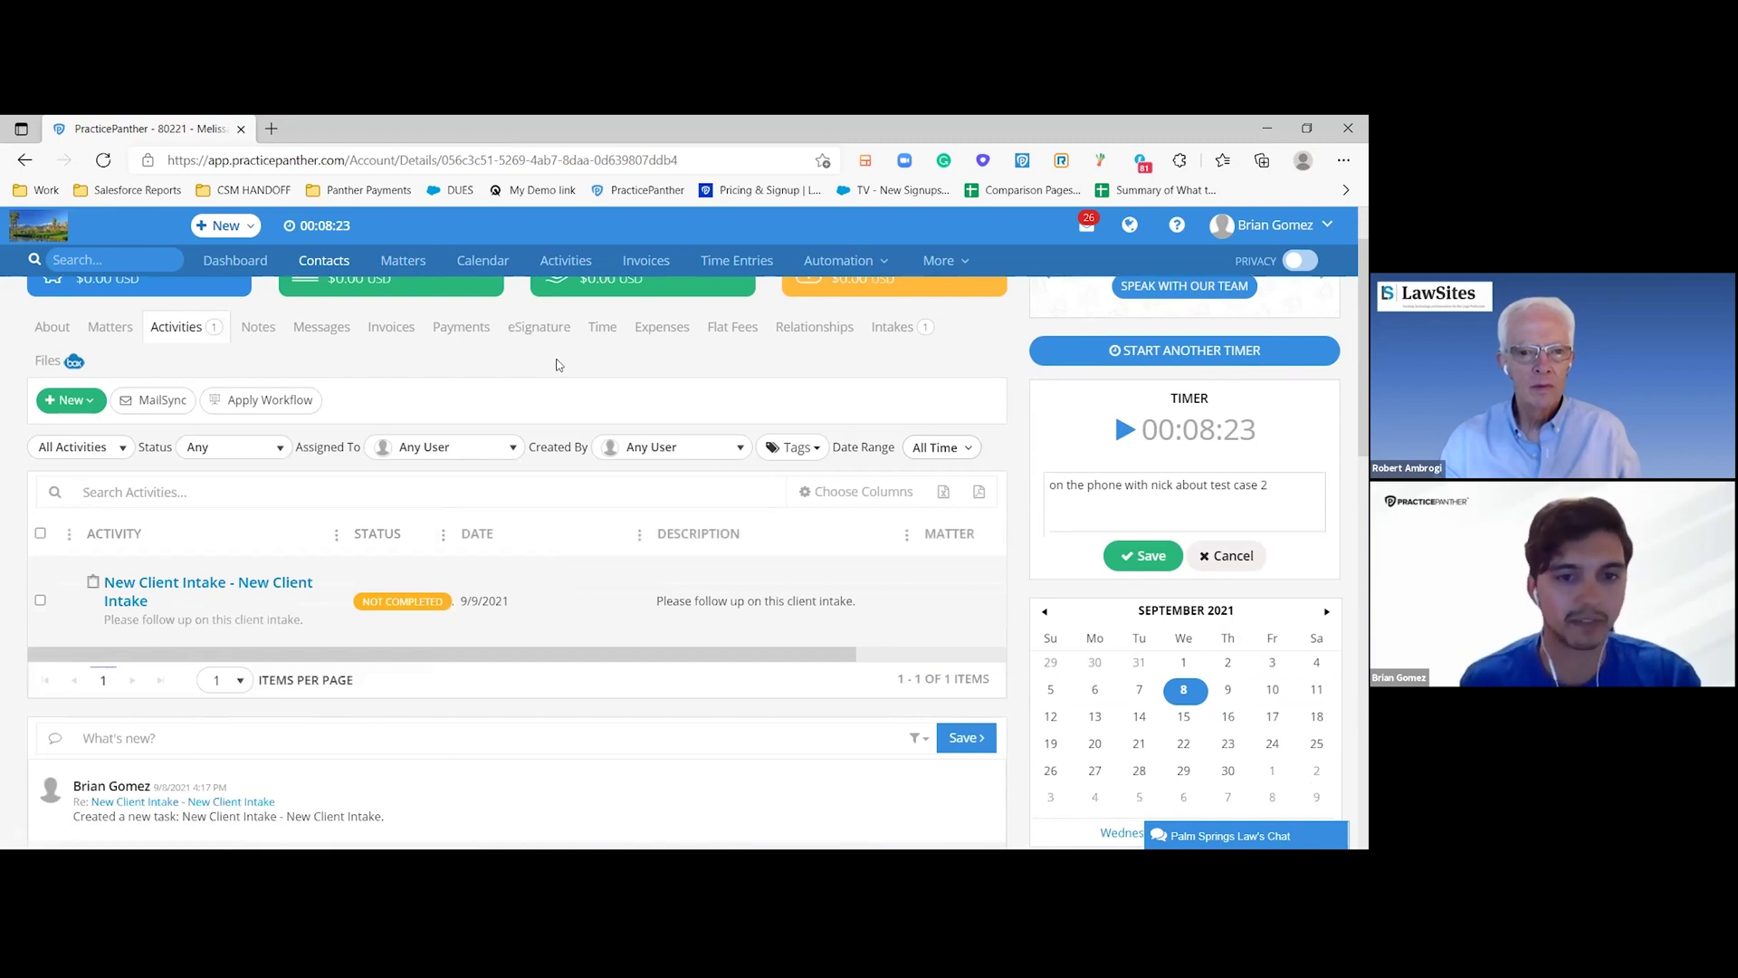
scroll(413, 661, "up", 1)
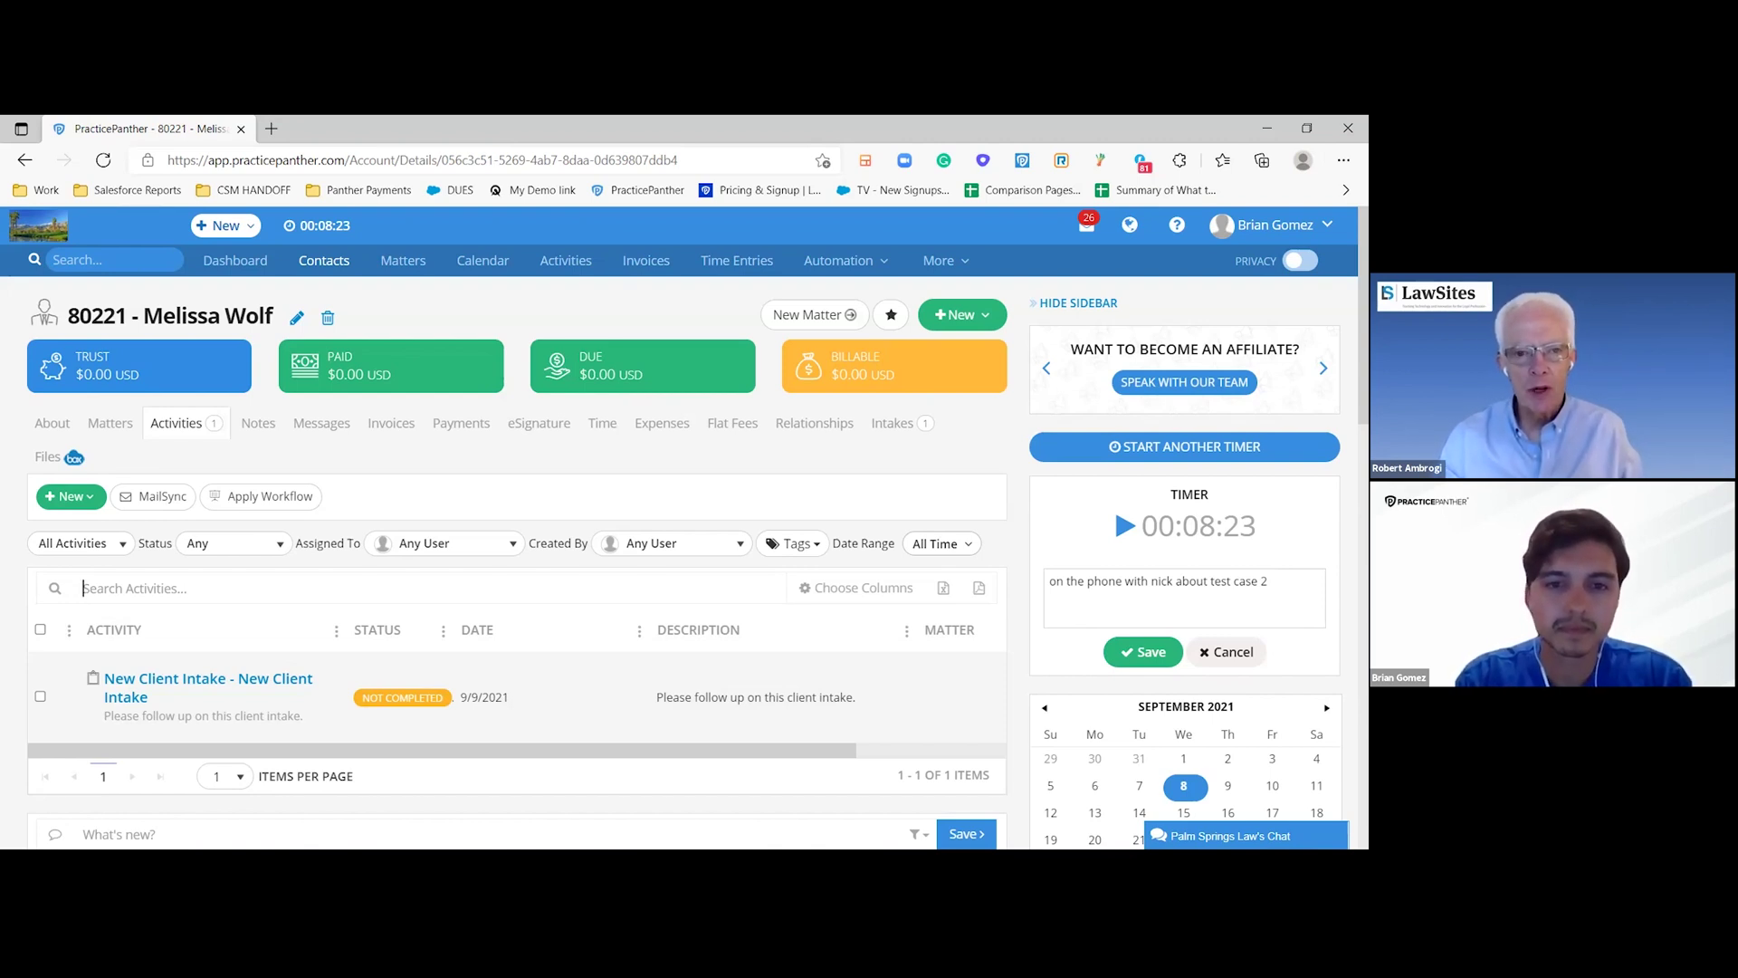
left_click(83, 588)
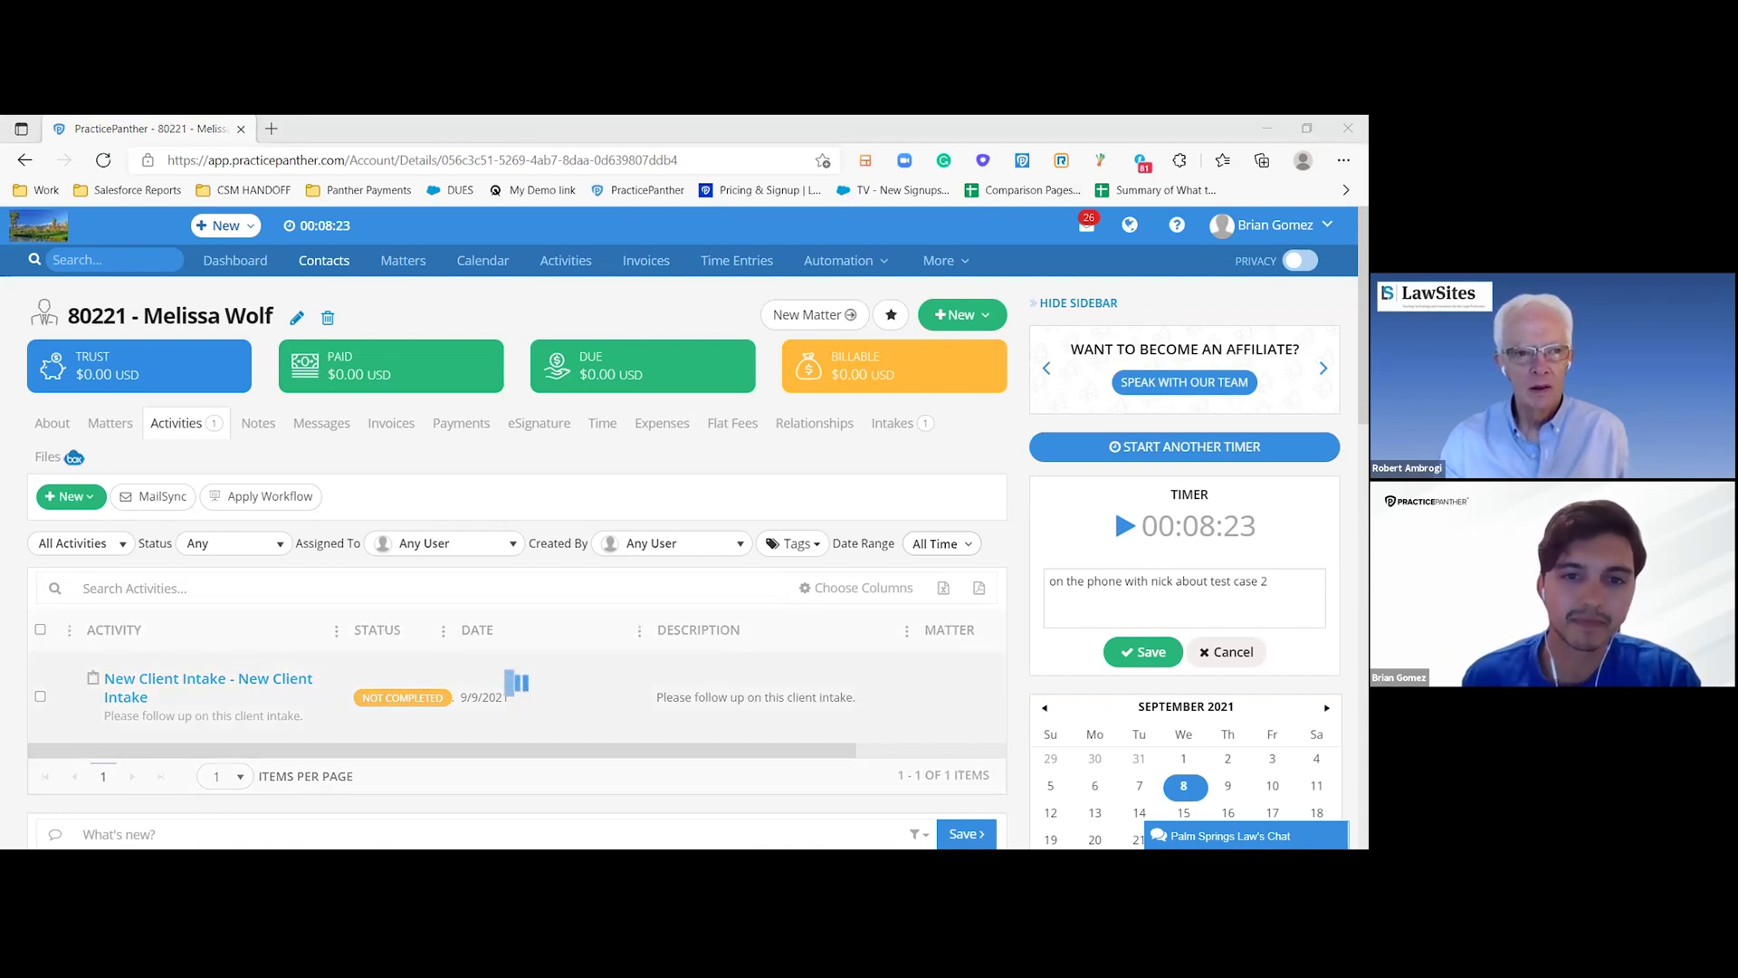
left_click(500, 464)
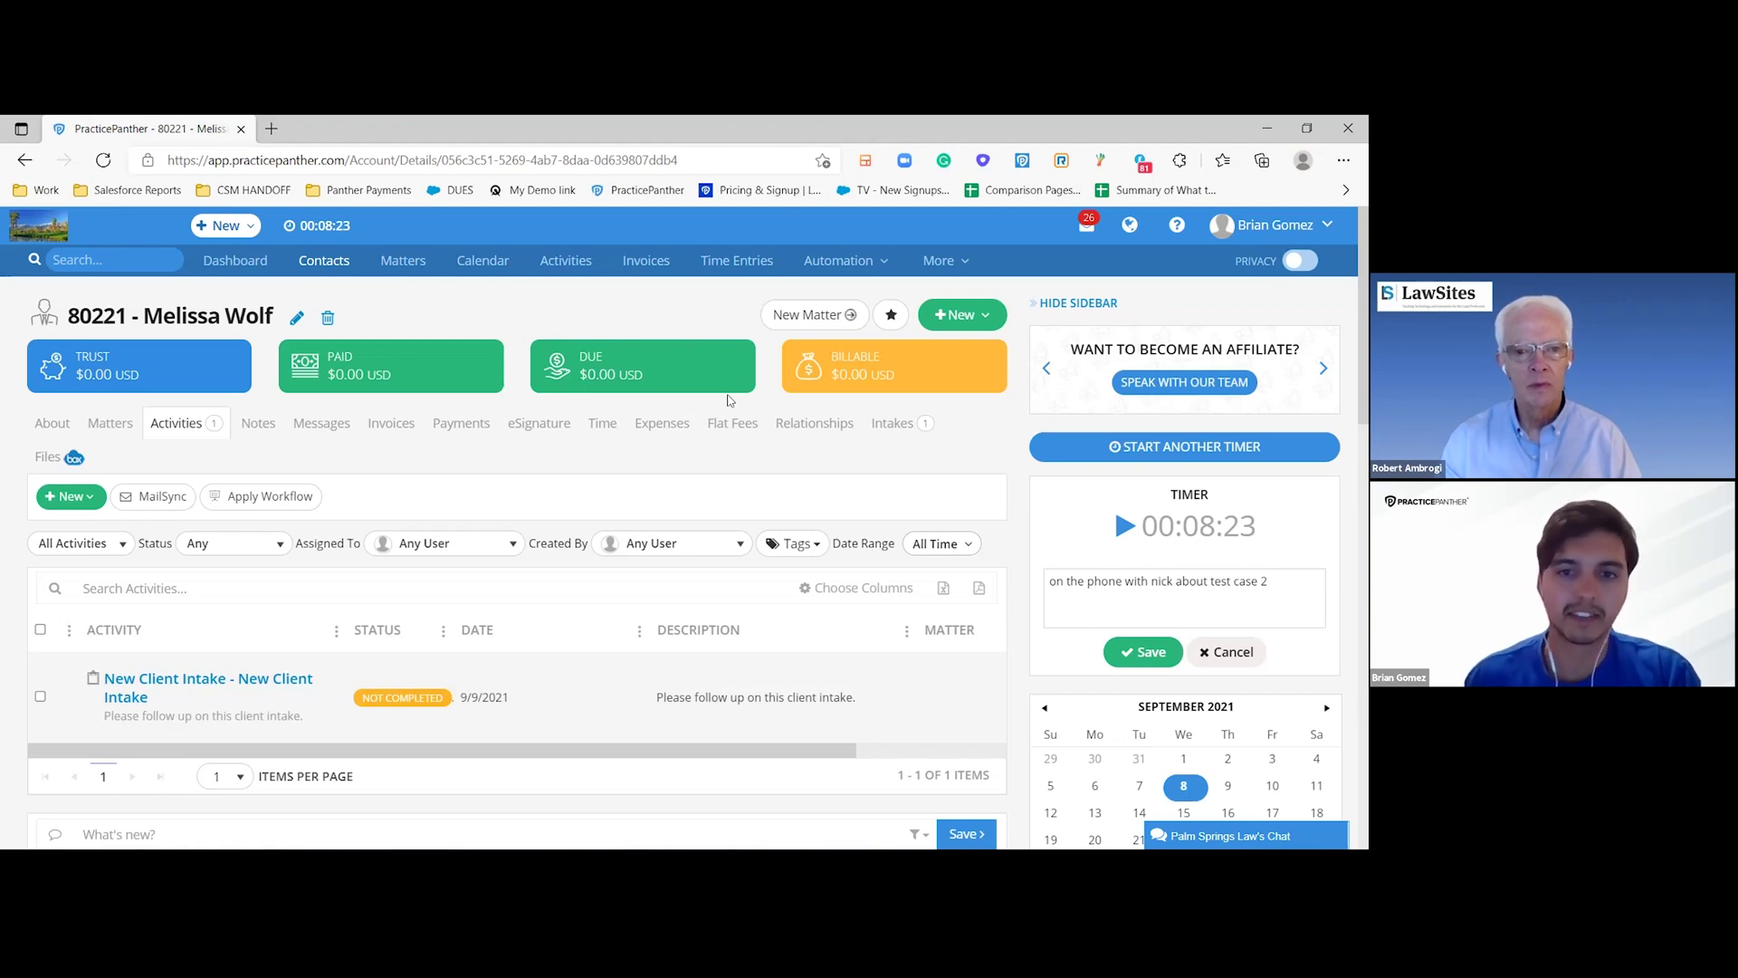
- Start a matter named with the client's name plus 'test case 1' and add Divorce custom fields
left_click(807, 317)
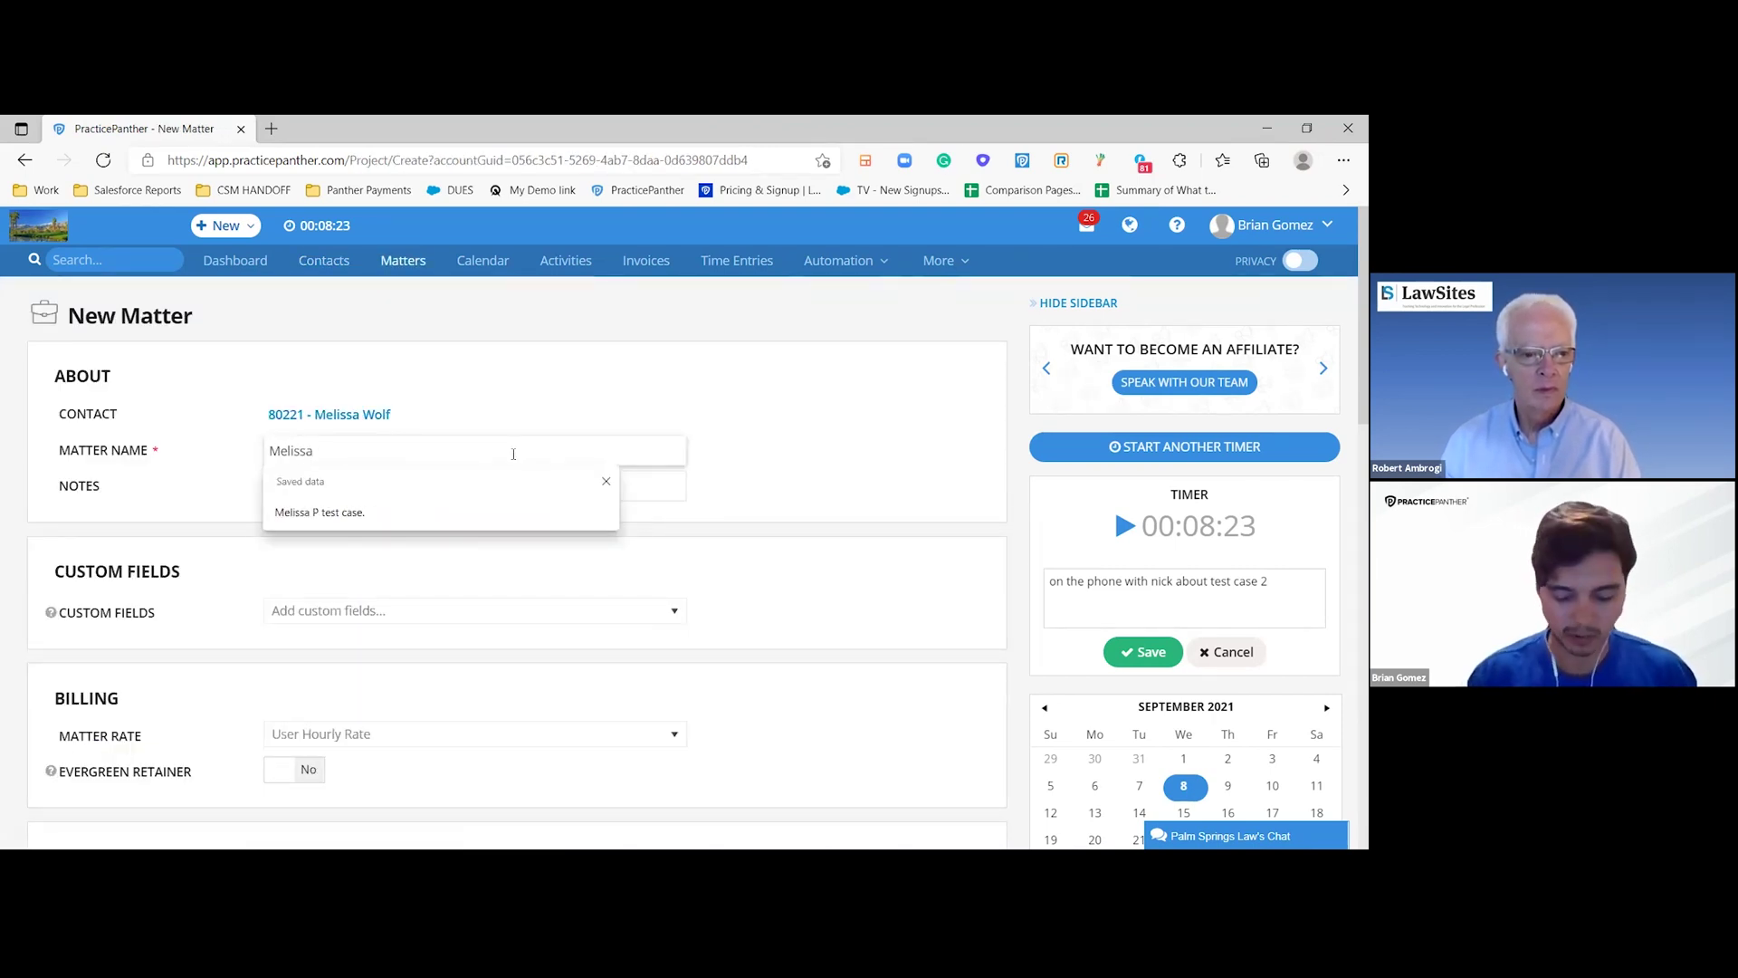
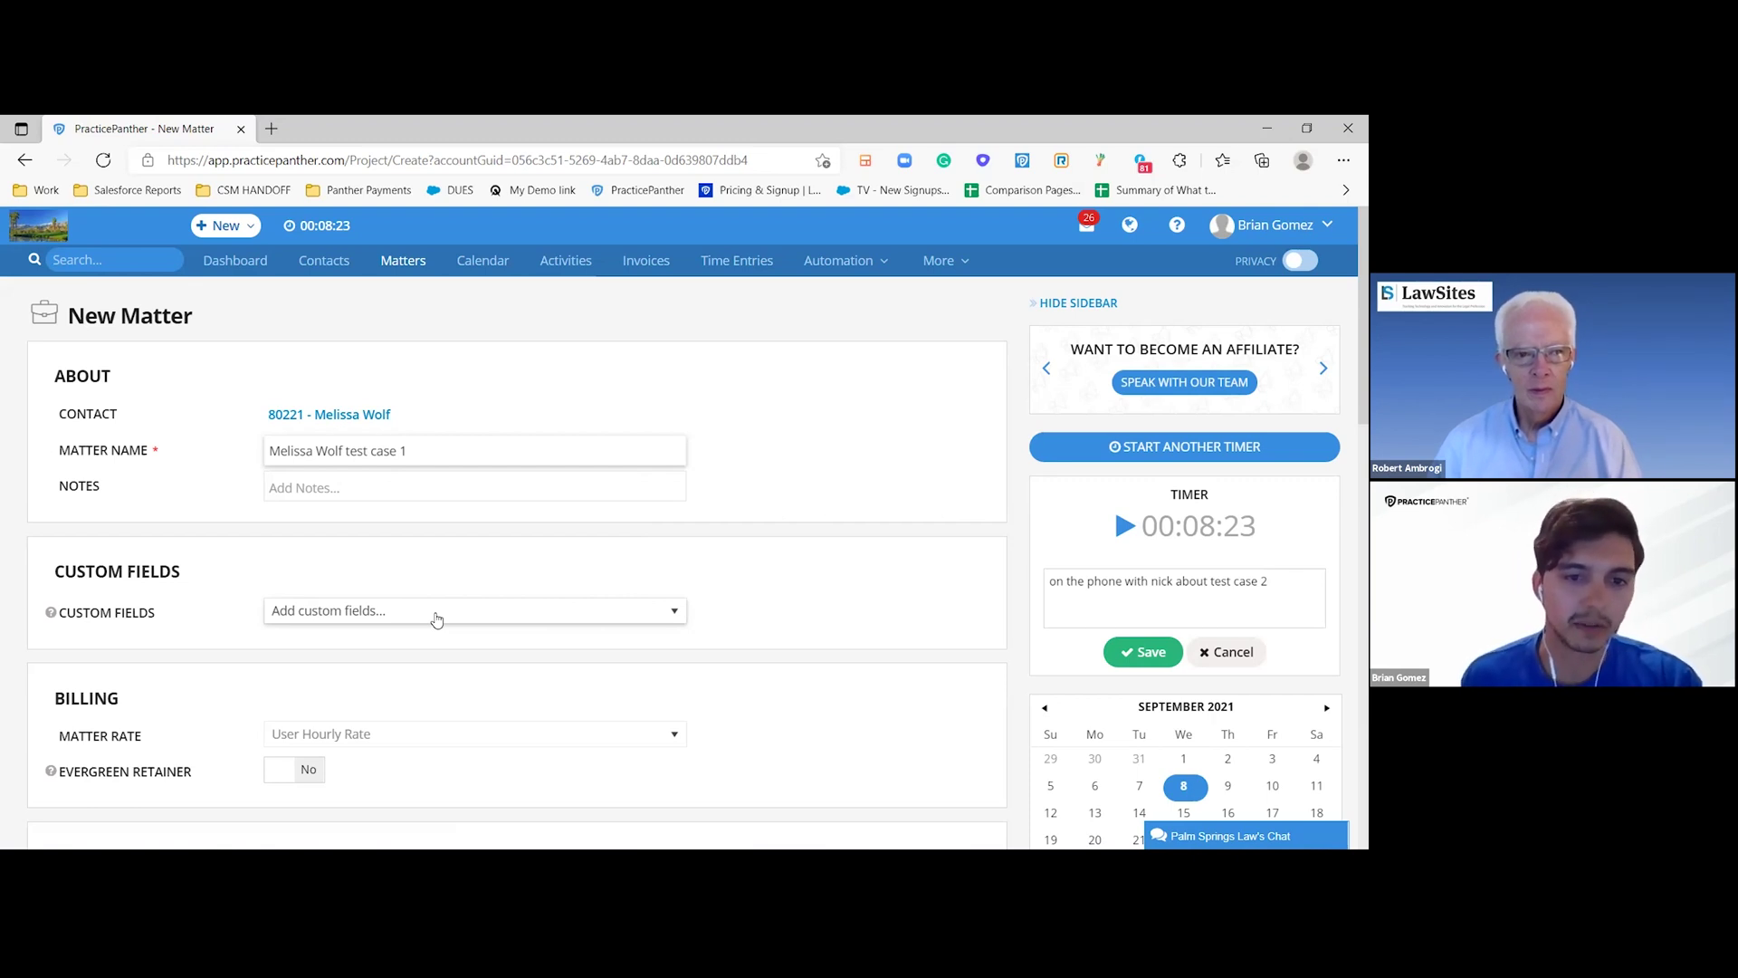
left_click(435, 617)
scroll(523, 416, "down", 5)
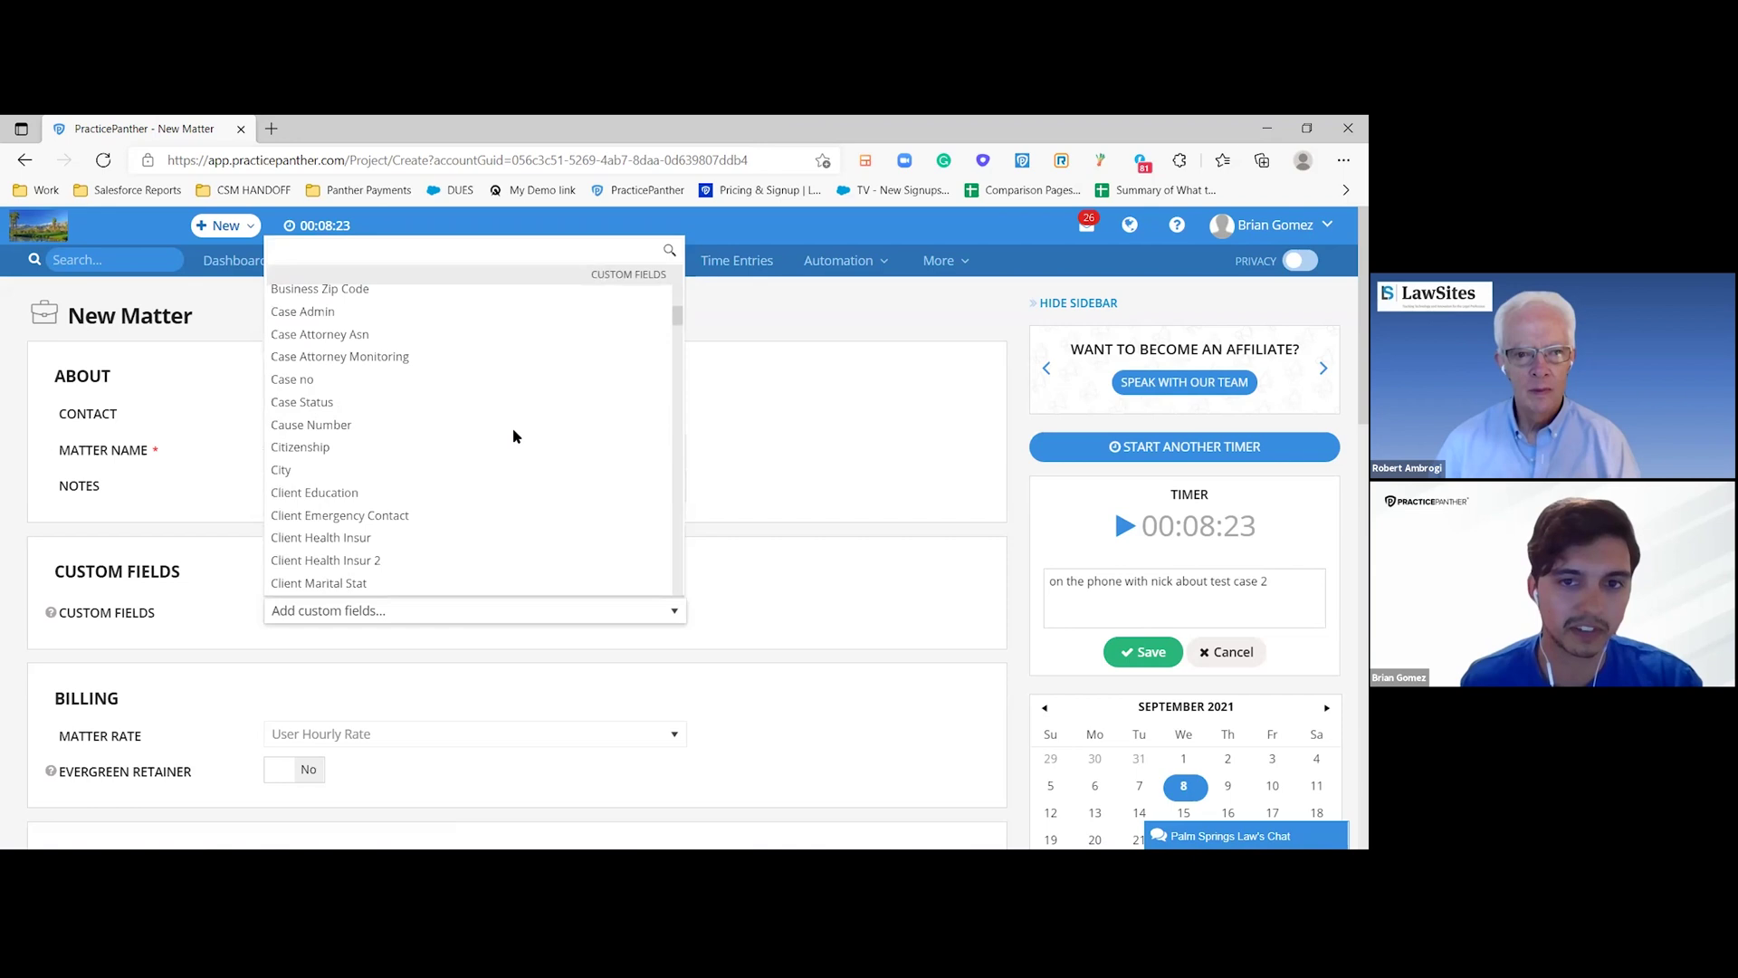
scroll(513, 435, "down", 20)
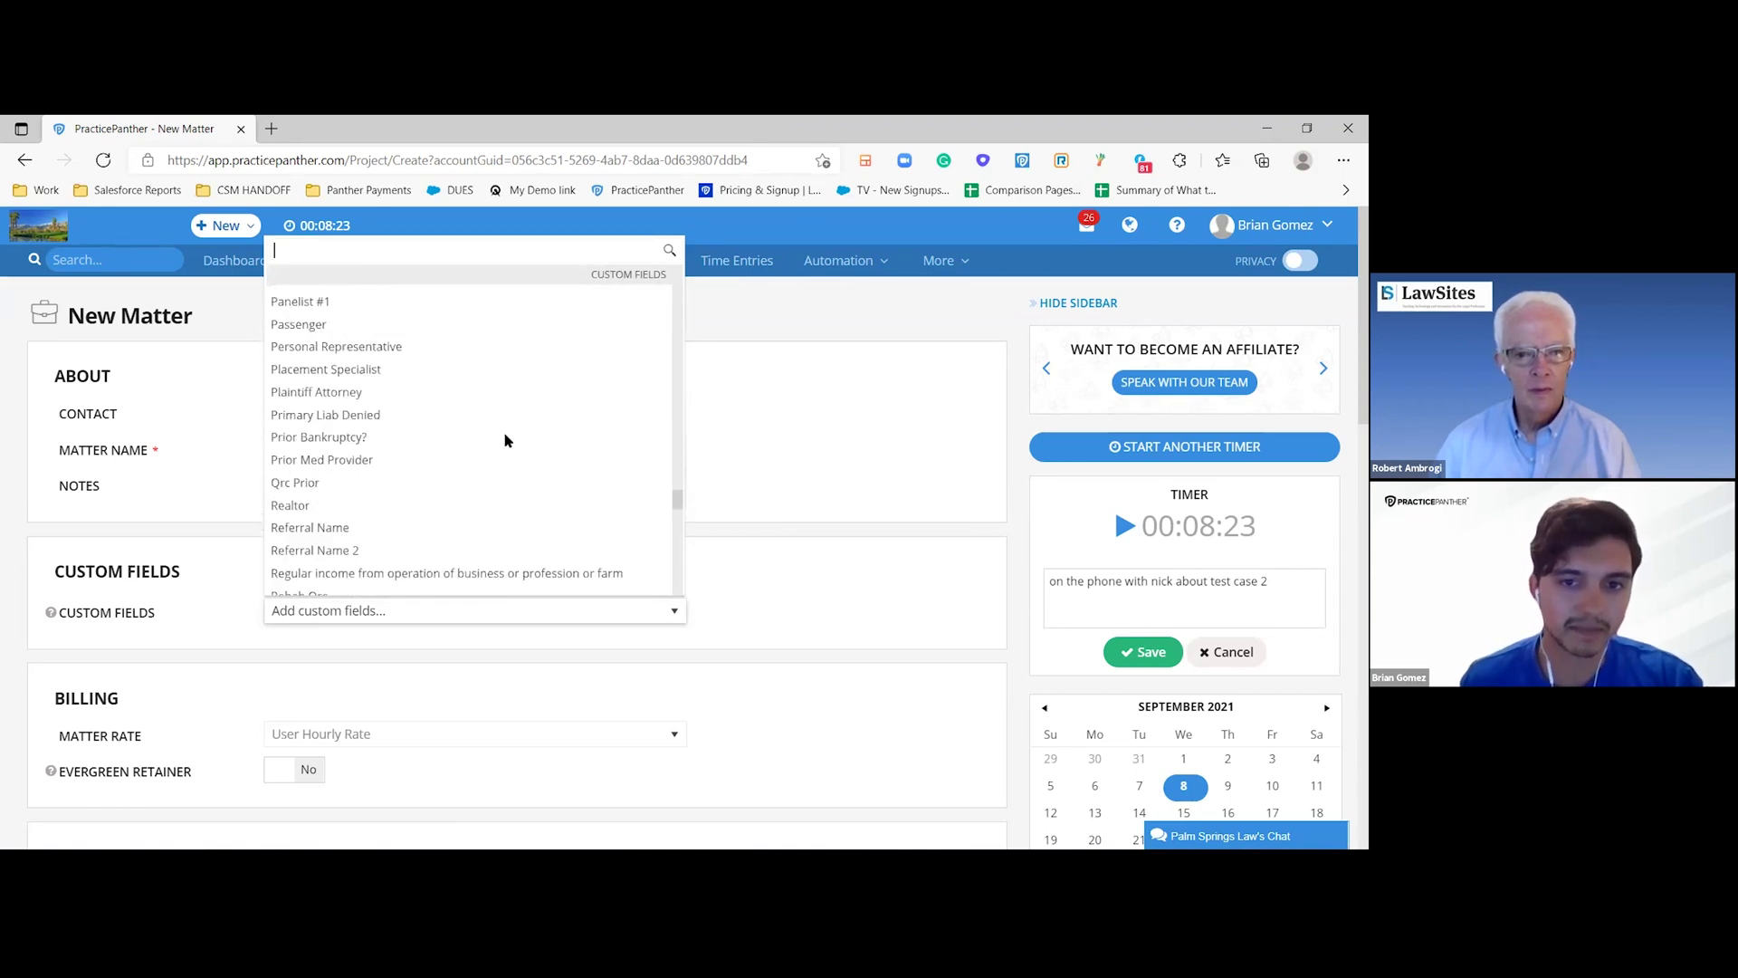
scroll(505, 441, "down", 20)
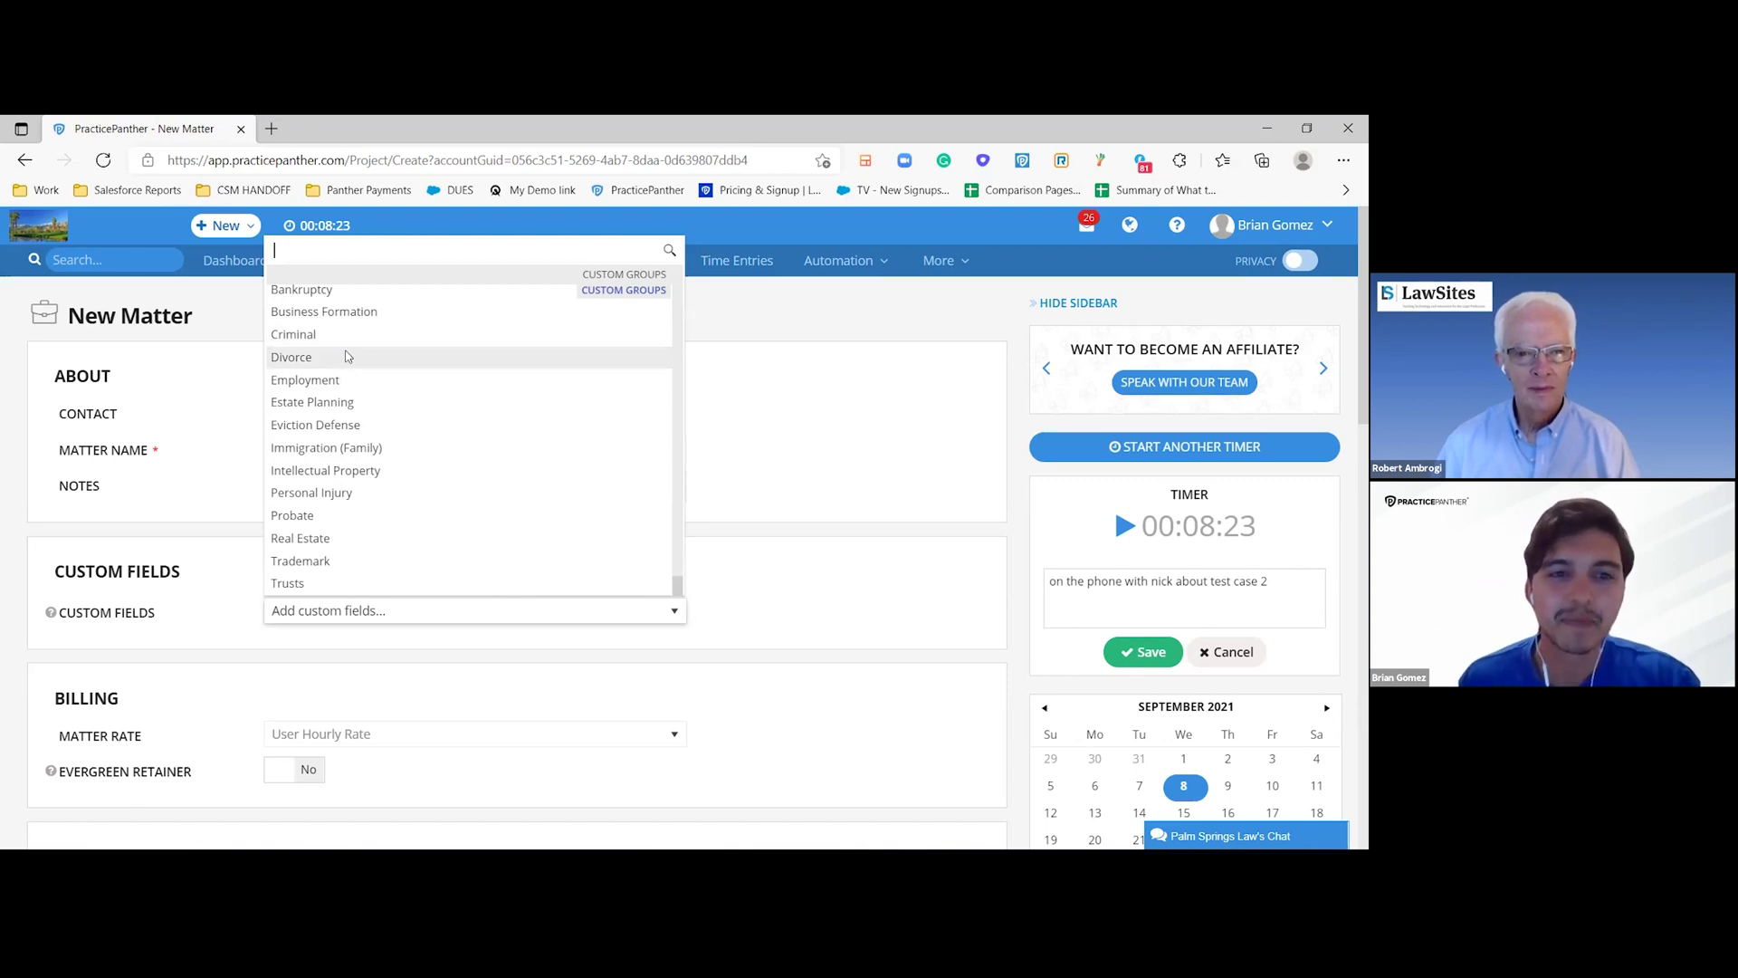
left_click(345, 356)
- Set the Matter Rate to Flat Rate 1000 and save the matter
scroll(498, 444, "down", 2)
scroll(498, 443, "up", 1)
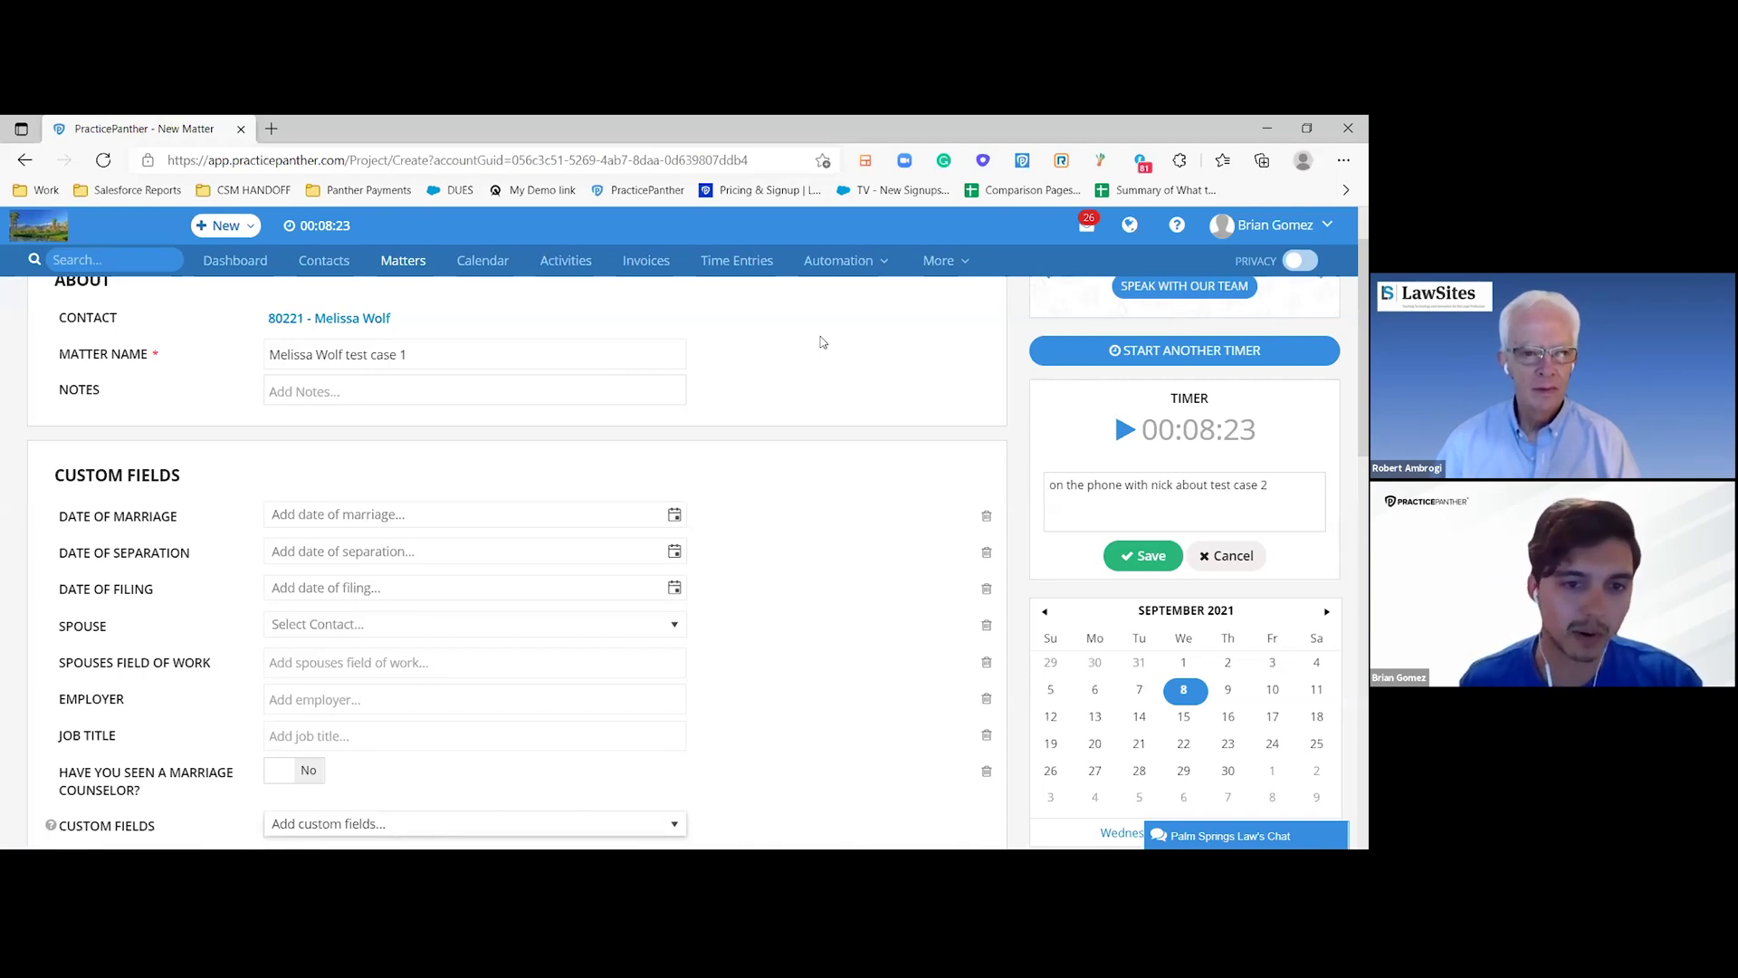
scroll(822, 342, "down", 1)
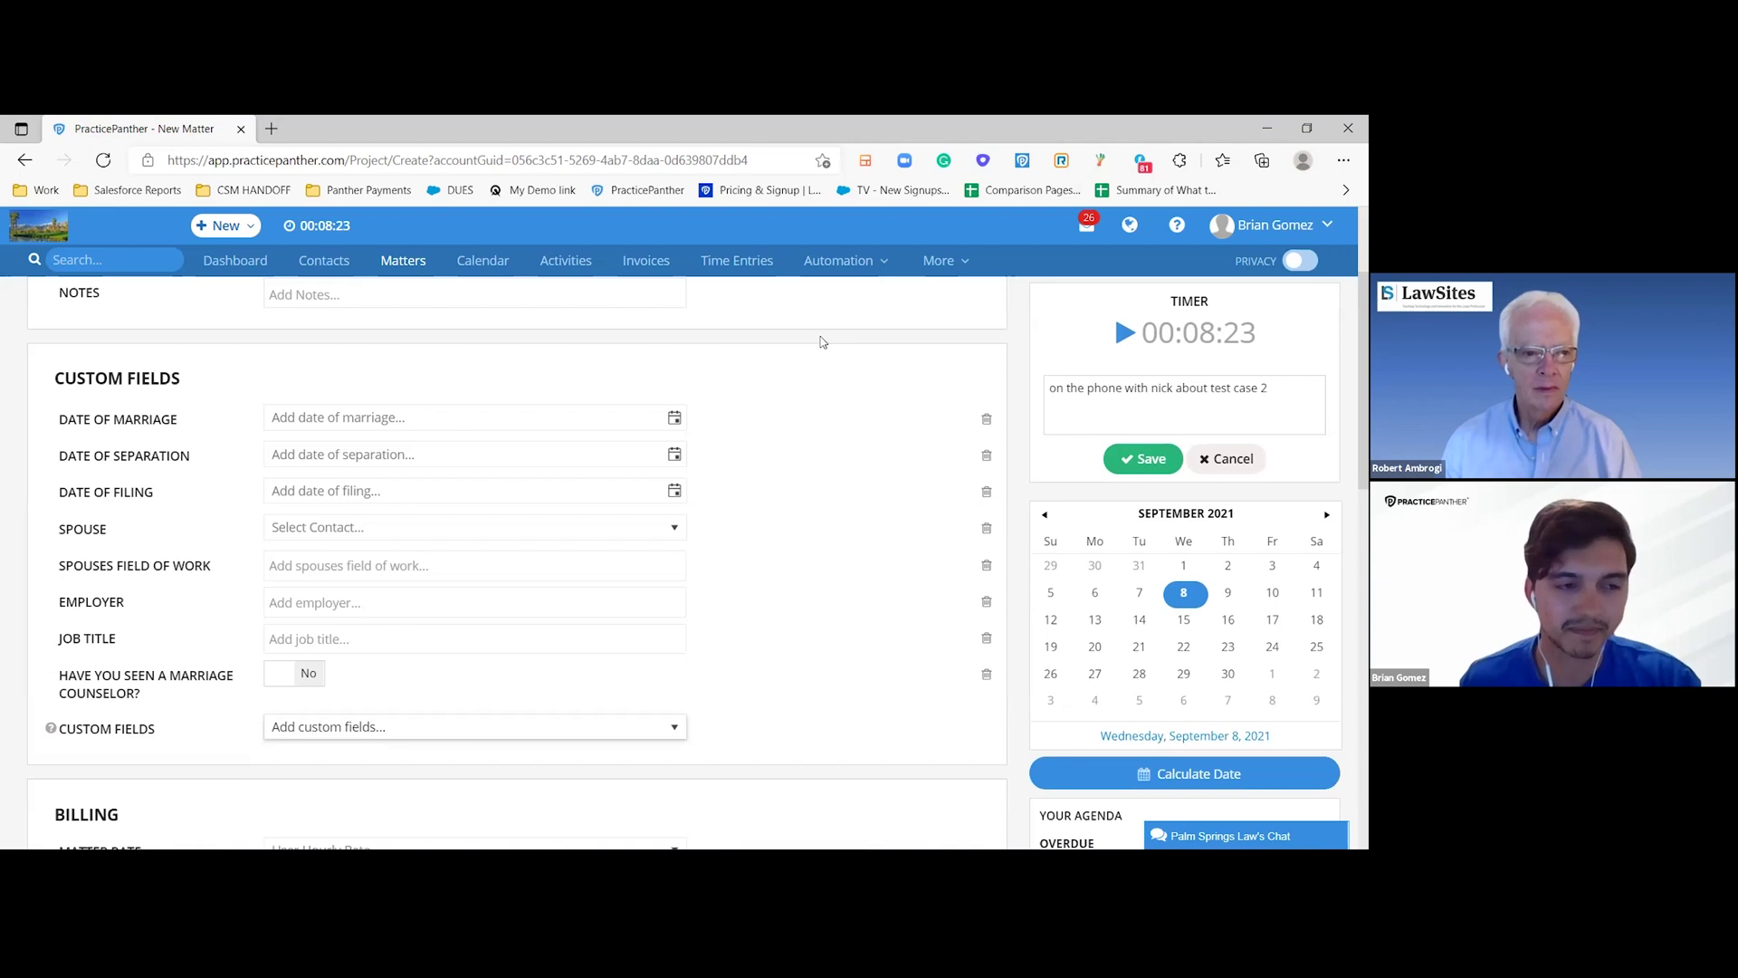
scroll(822, 342, "down", 4)
left_click(474, 464)
left_click(363, 563)
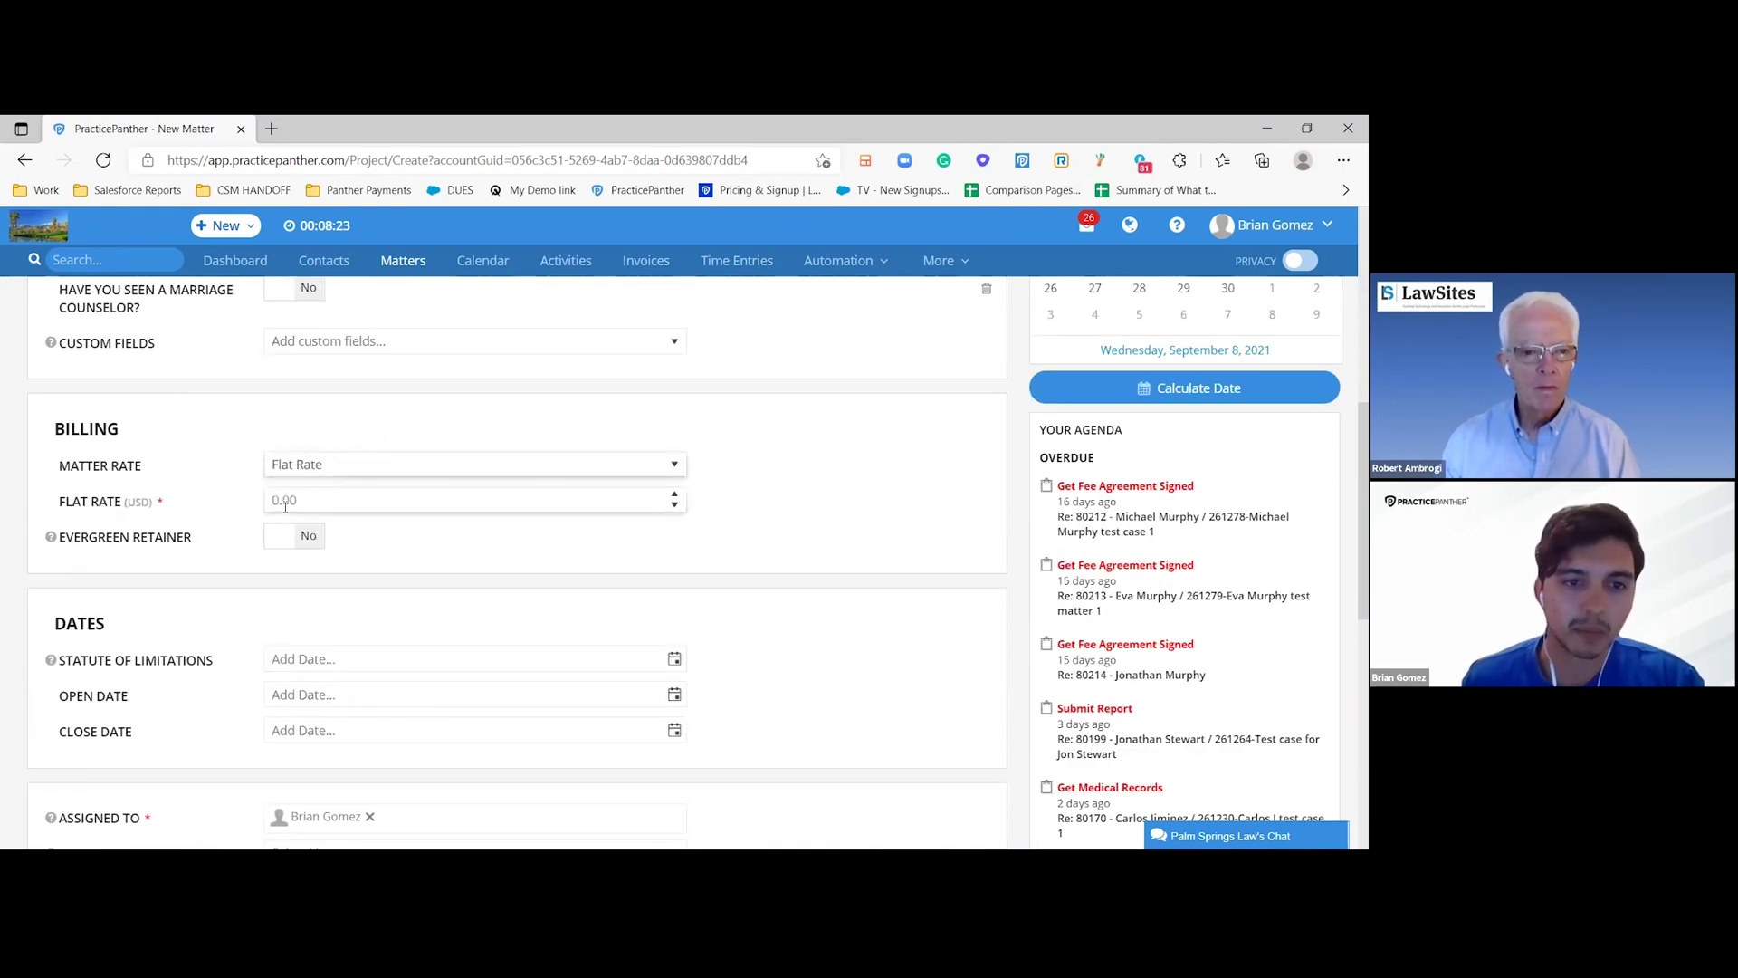
scroll(285, 505, "down", 3)
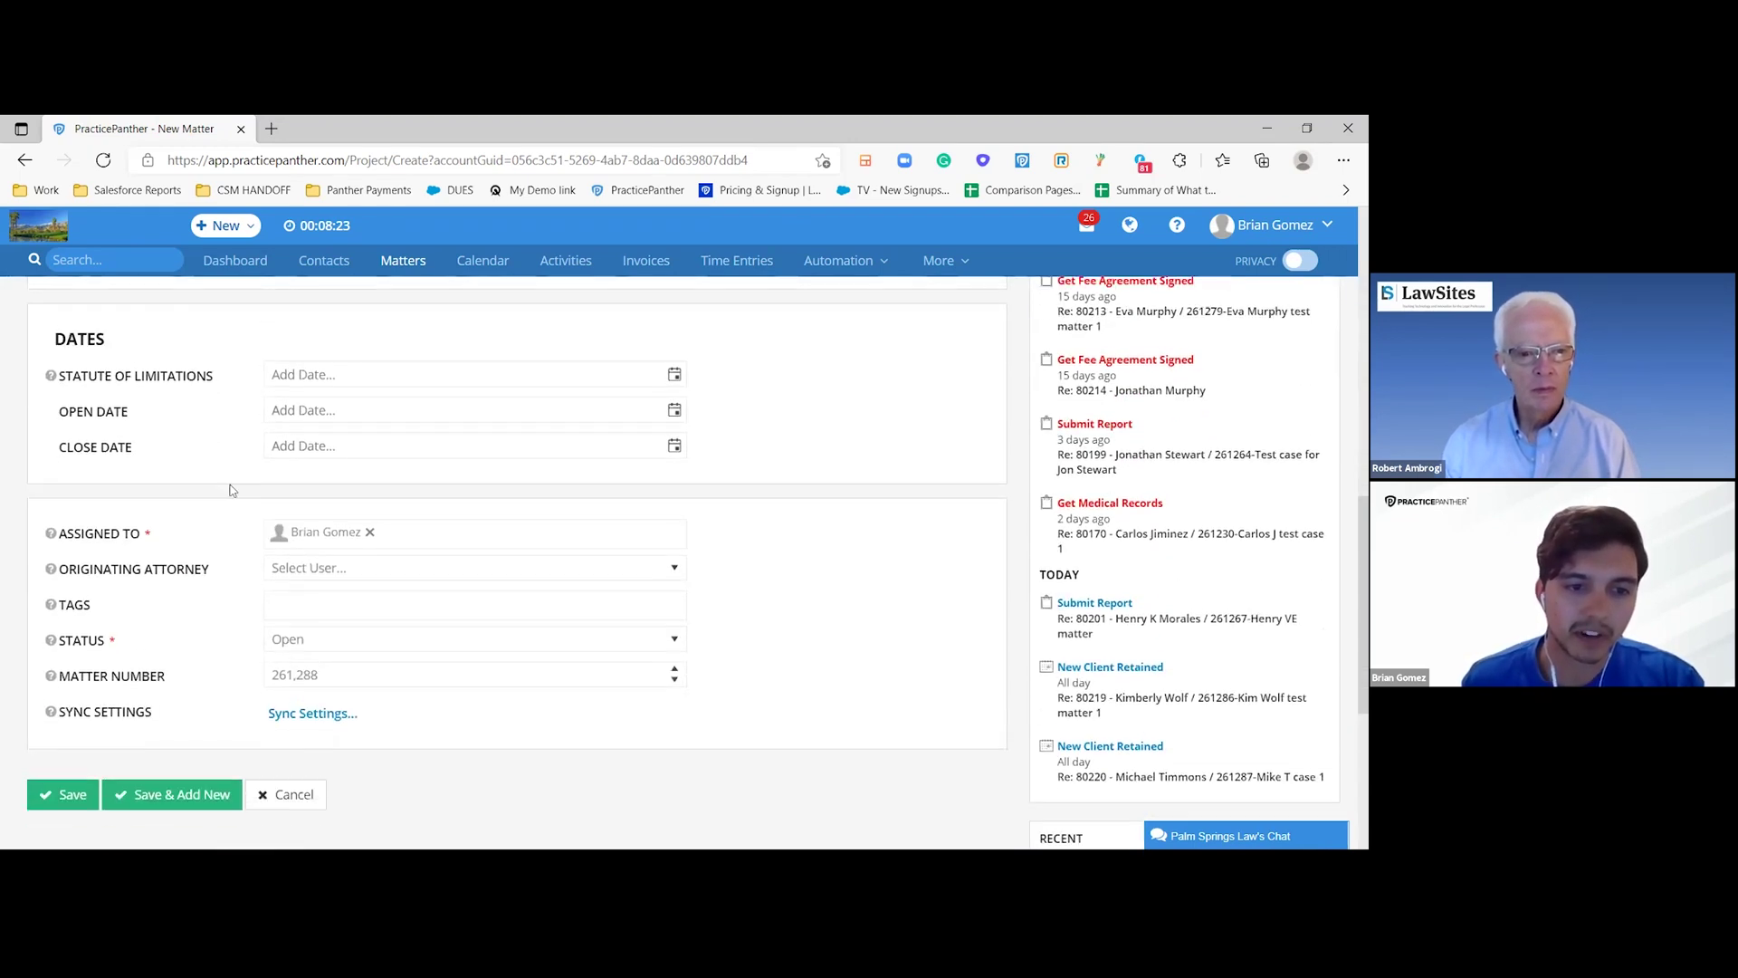
scroll(246, 523, "up", 2)
key("Tab")
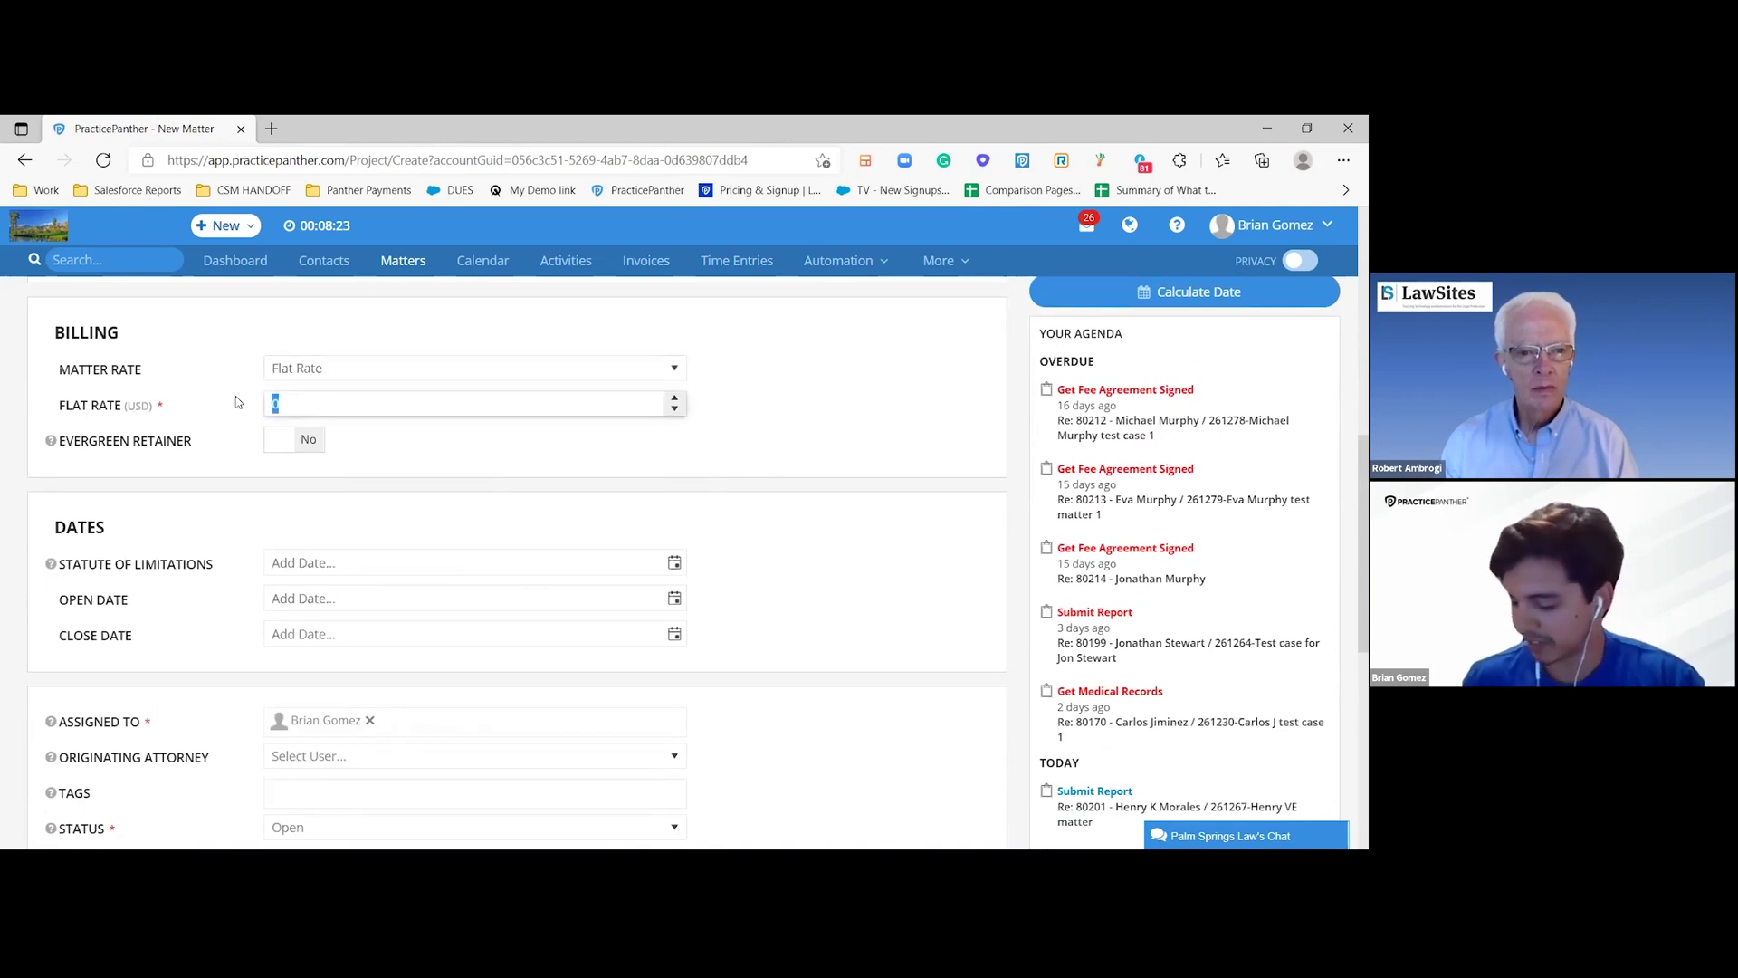
type("1000")
scroll(237, 403, "down", 2)
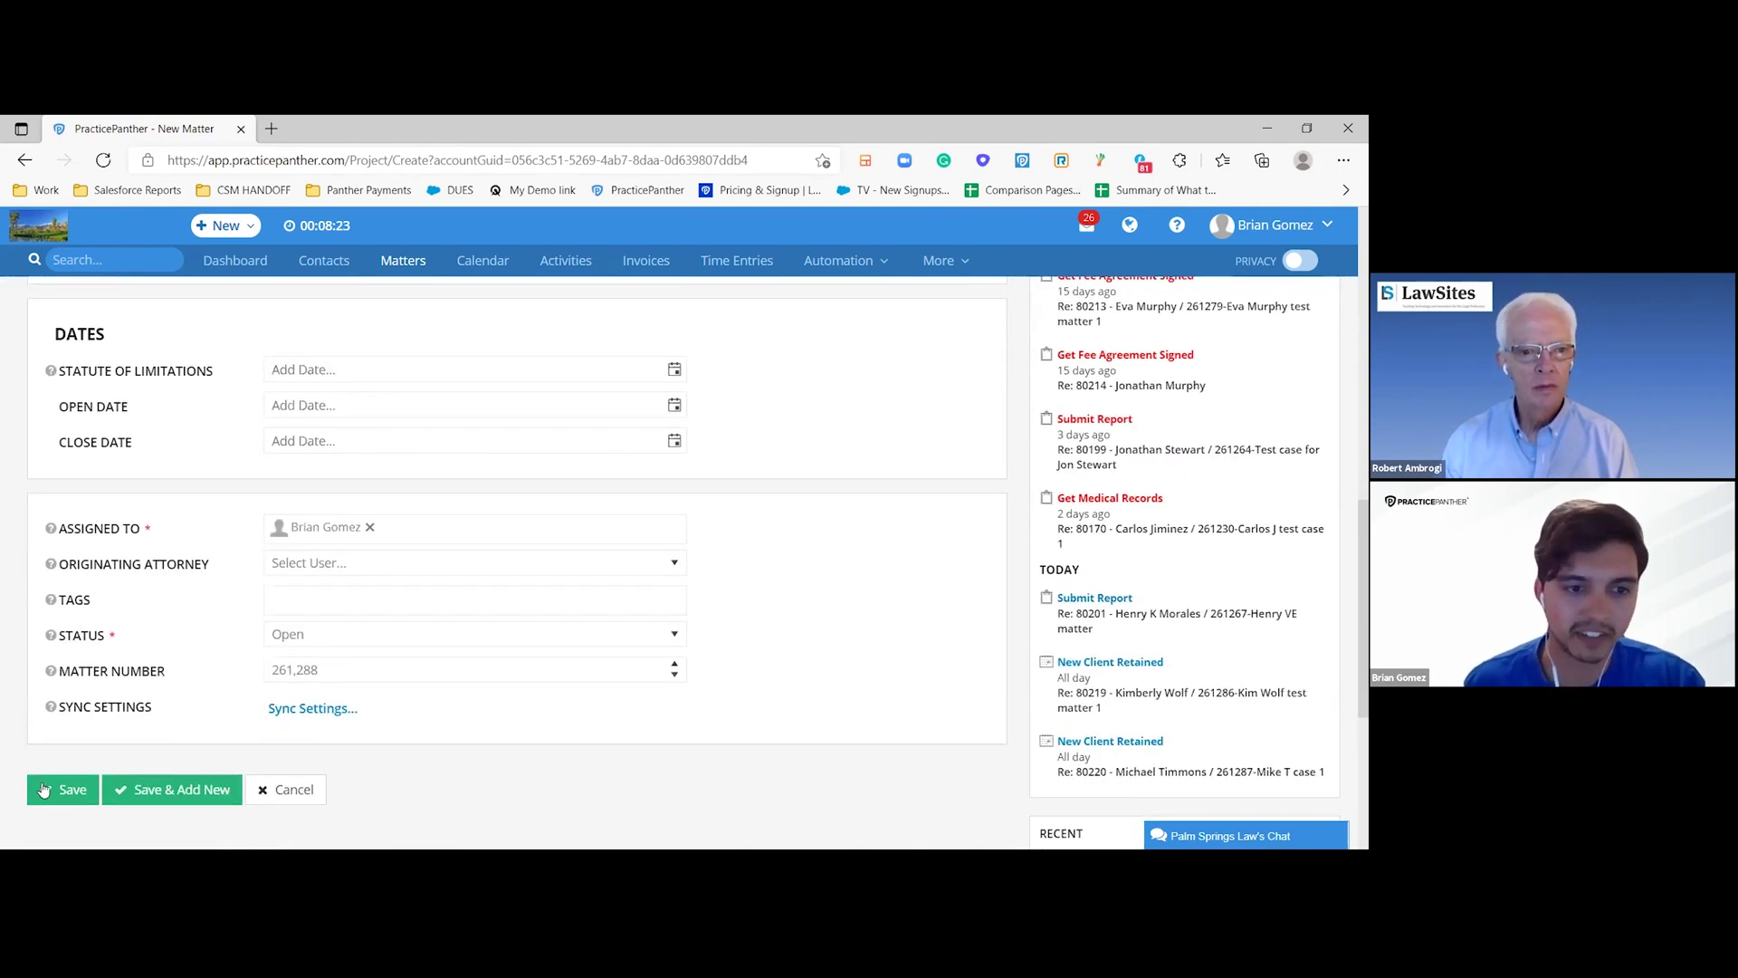
left_click(59, 789)
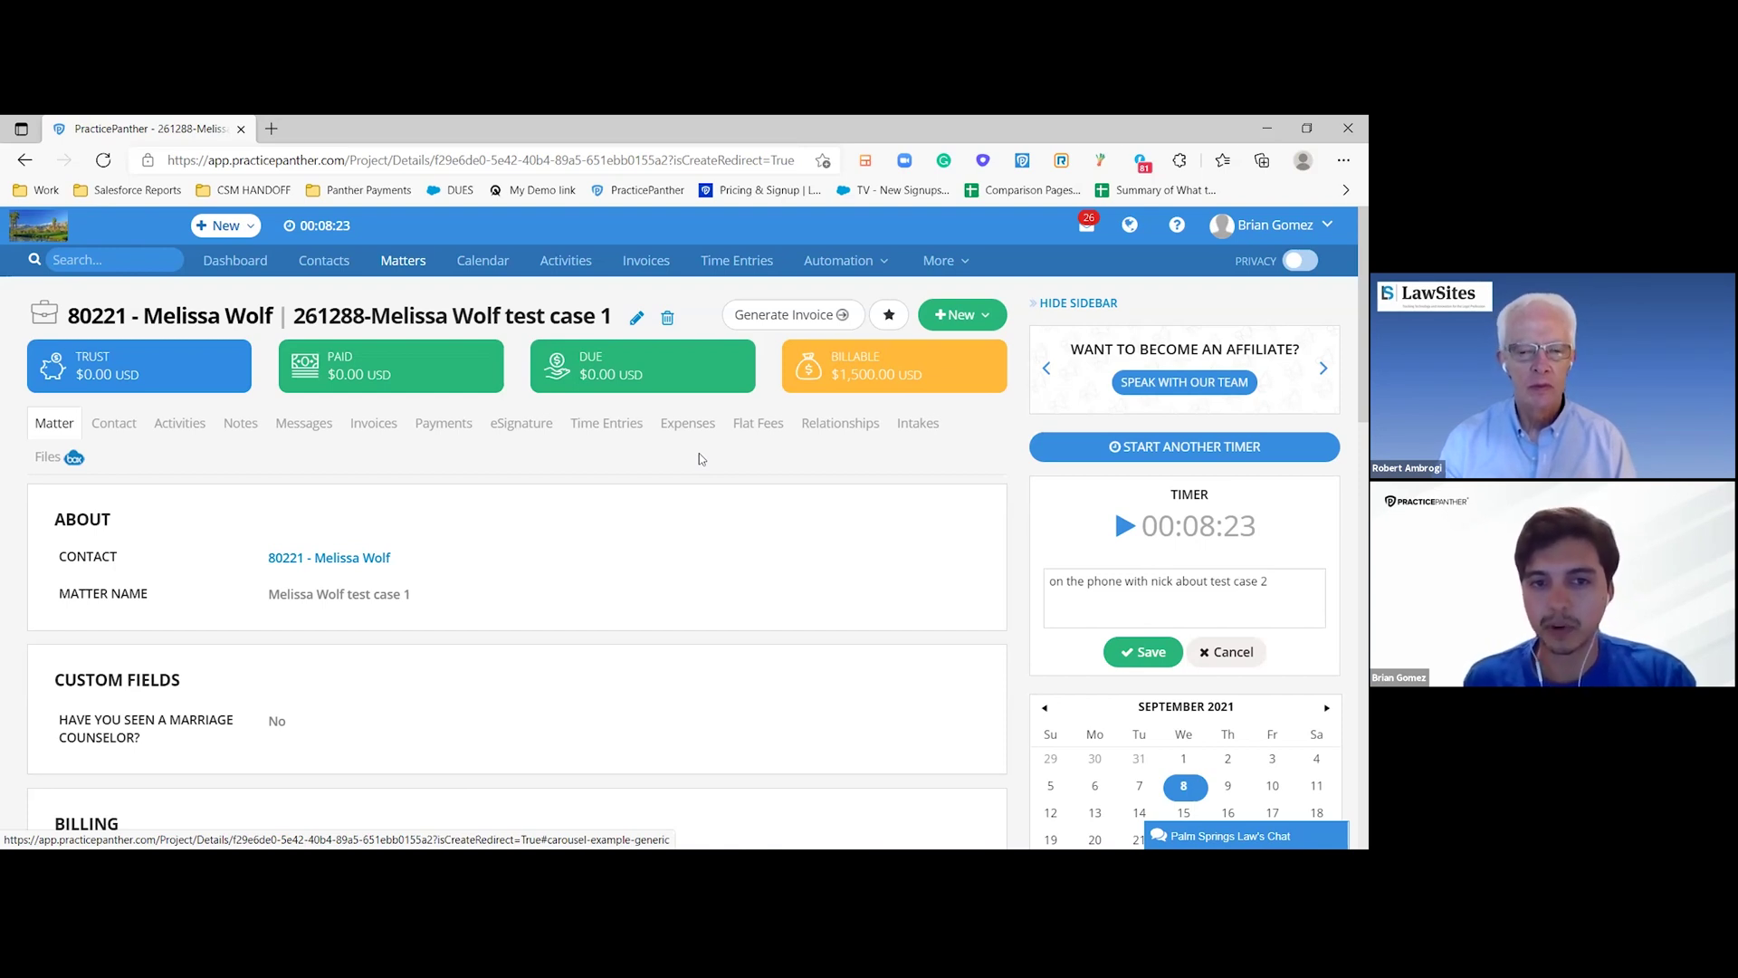
- Open Automation > Workflows in a new browser tab and switch to it
left_click(862, 263)
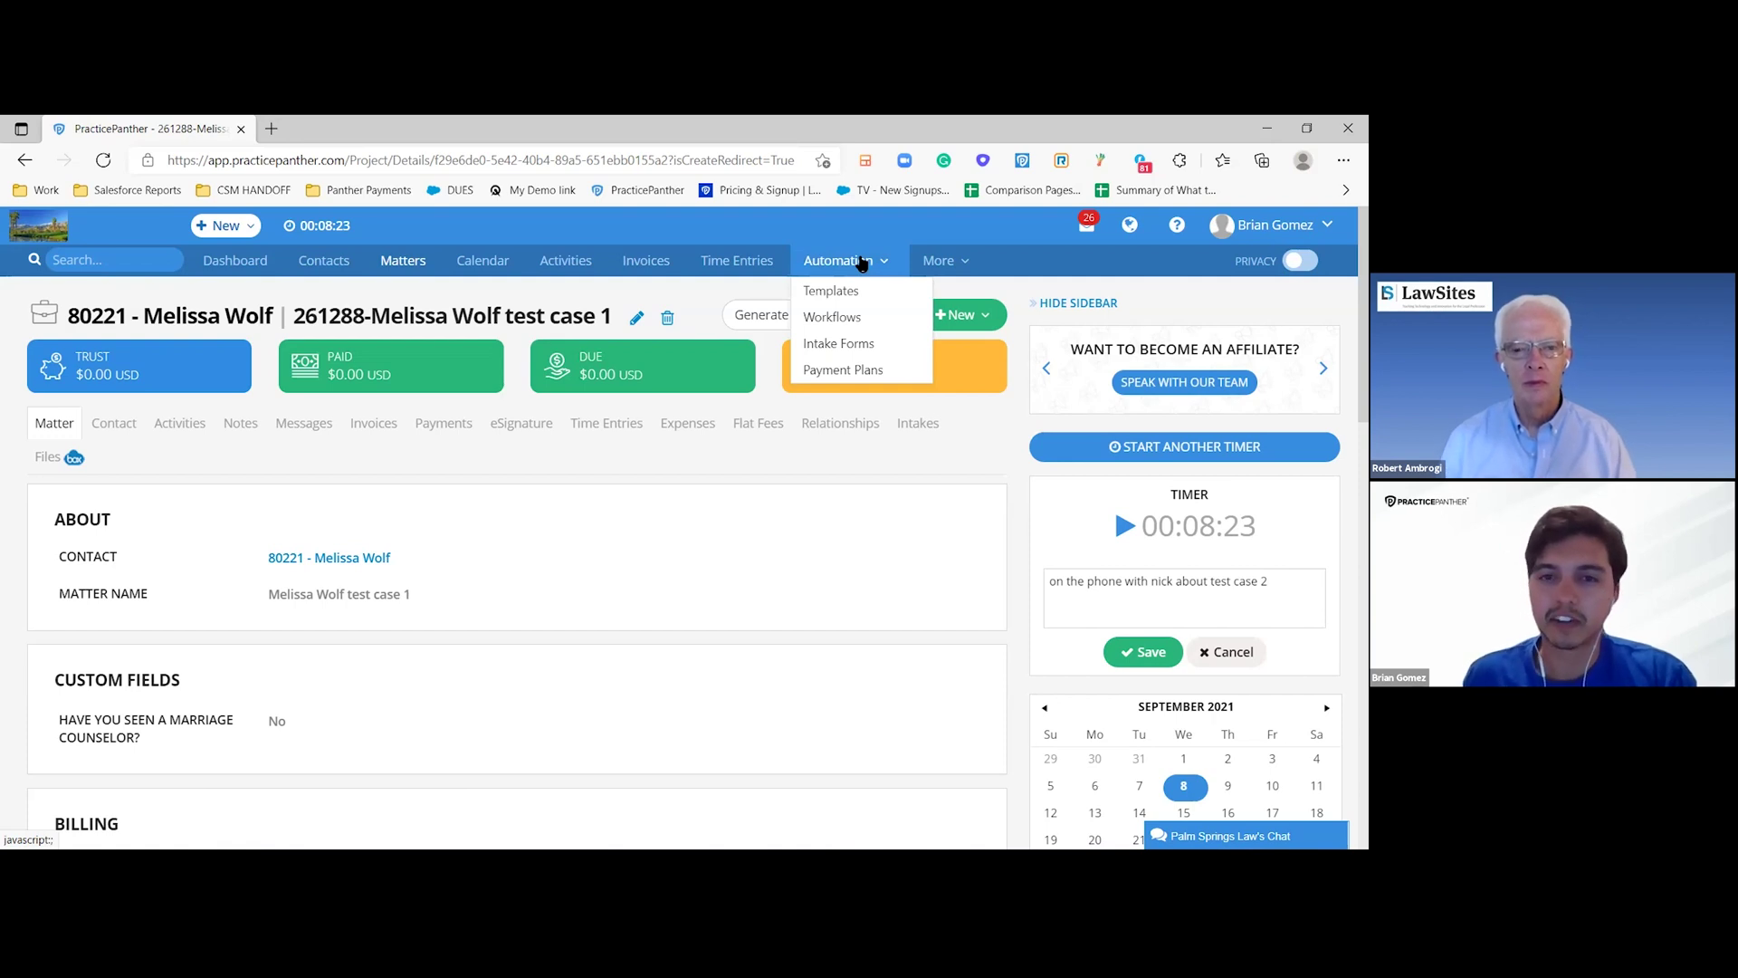
left_click(861, 263)
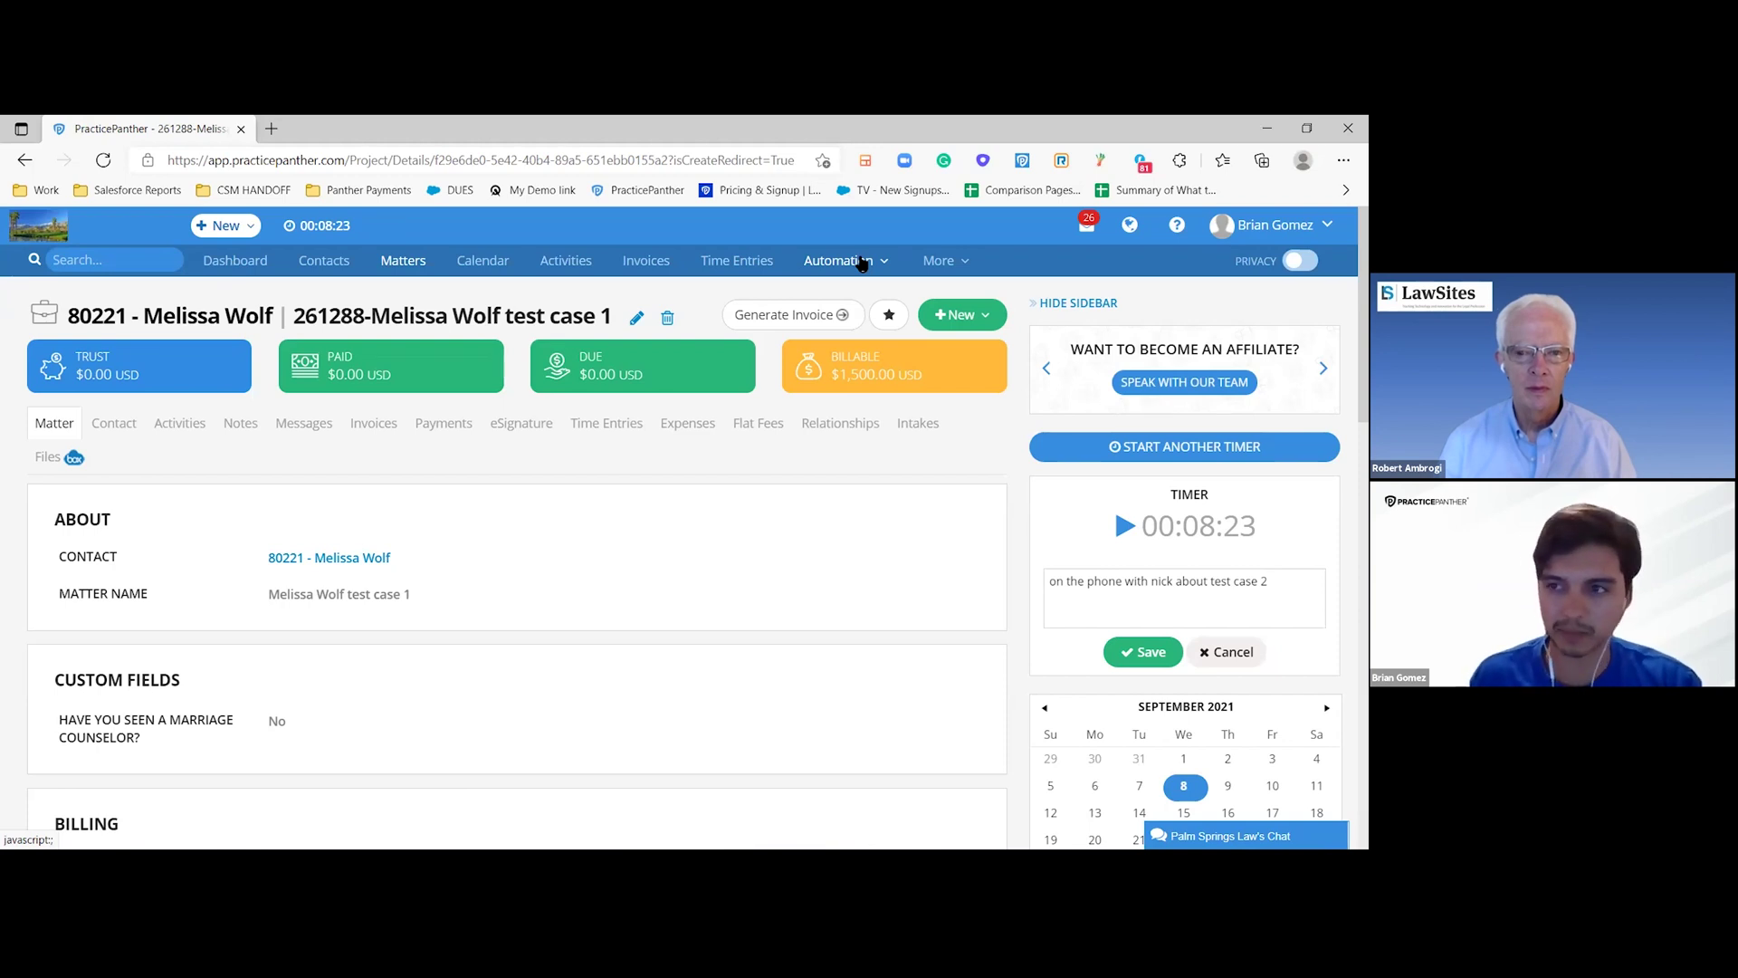
left_click(862, 263)
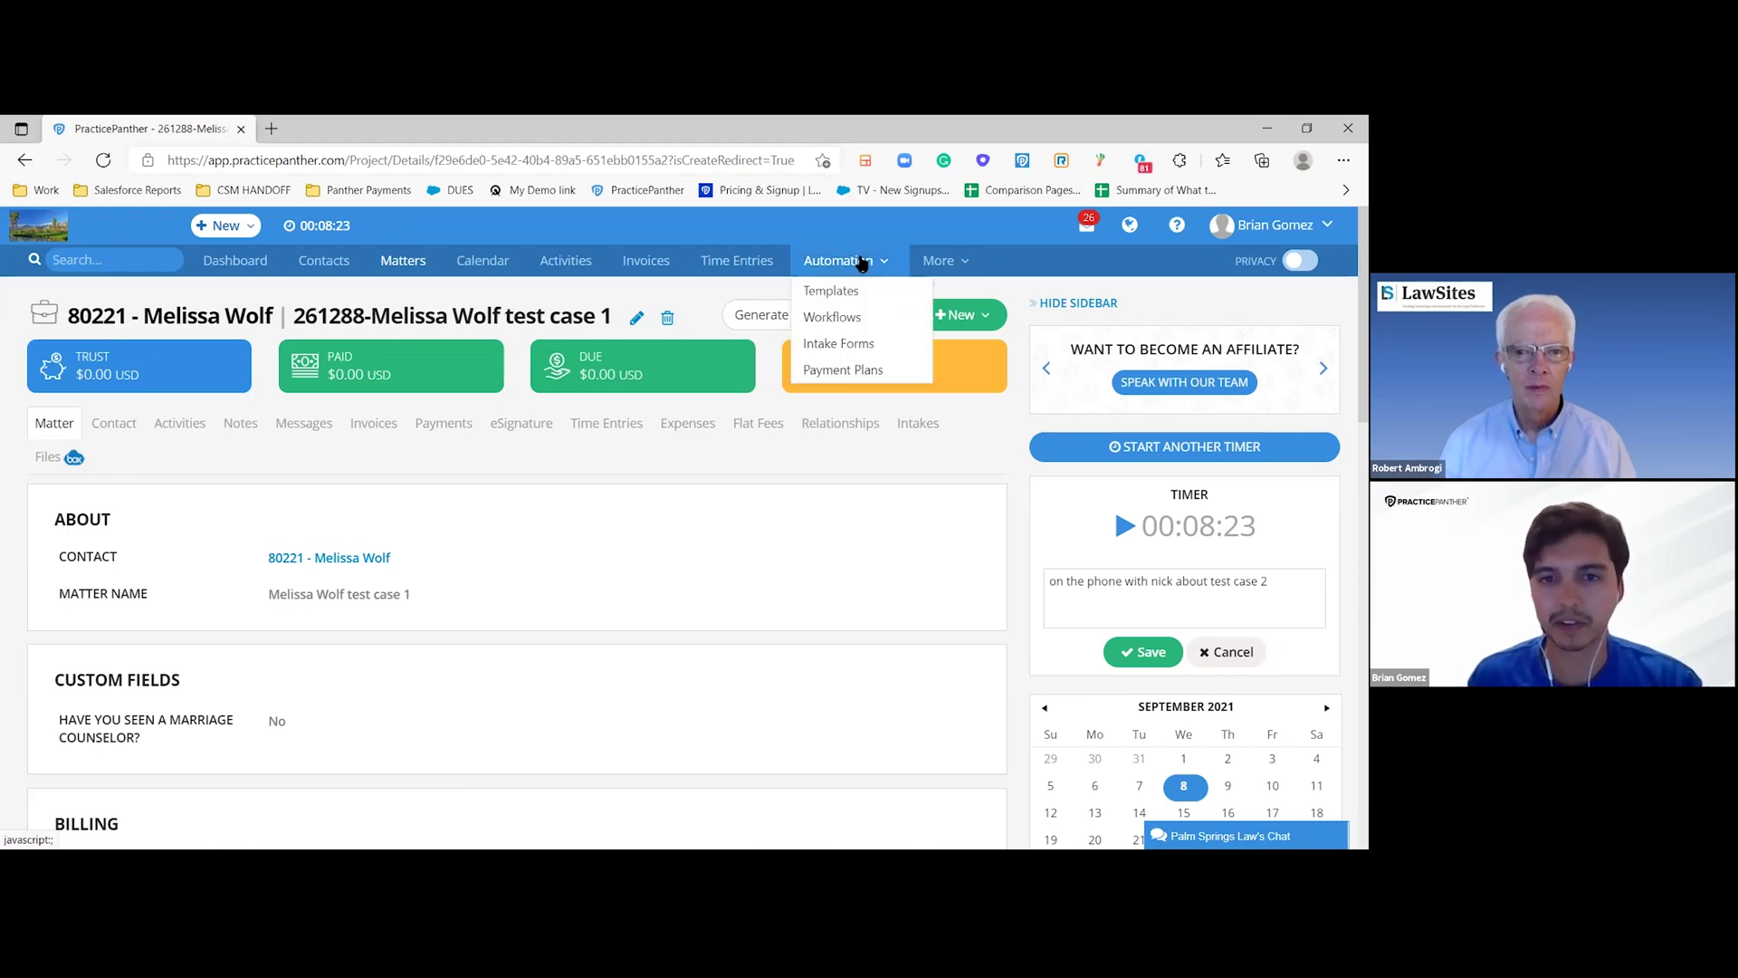
right_click(824, 324)
left_click(869, 337)
left_click(351, 127)
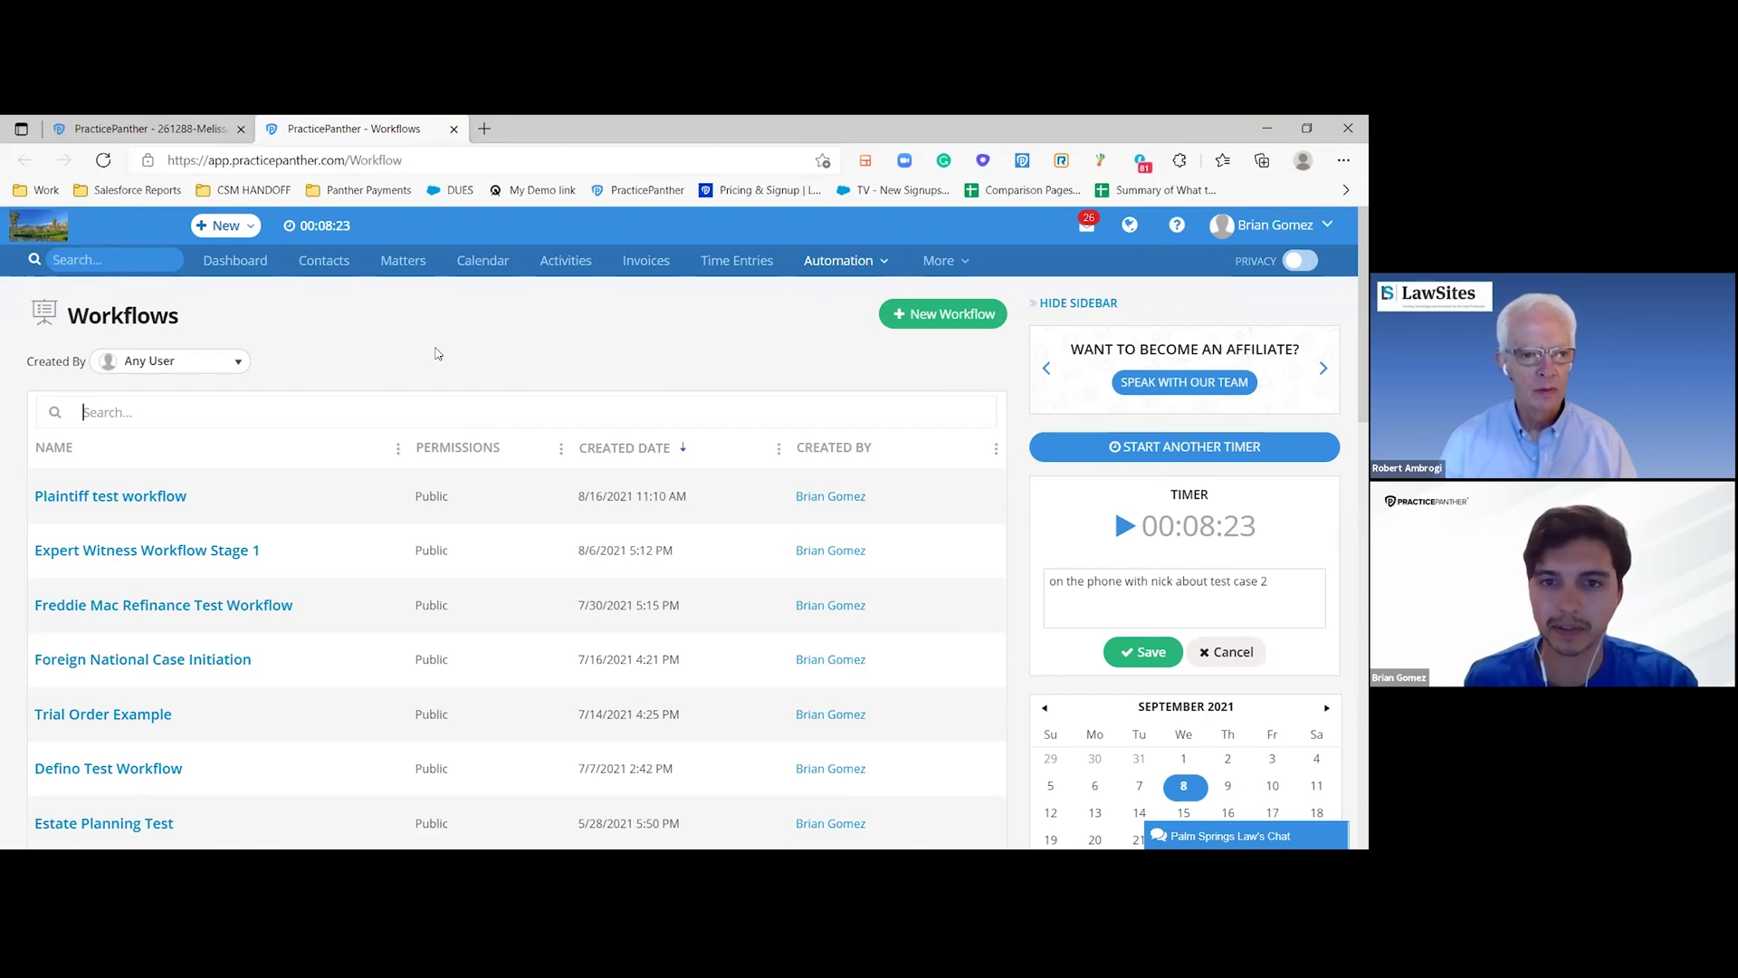
- Find New Client Retained in the Workflows list and open it in Edit Workflow
scroll(436, 351, "down", 1)
scroll(192, 681, "down", 3)
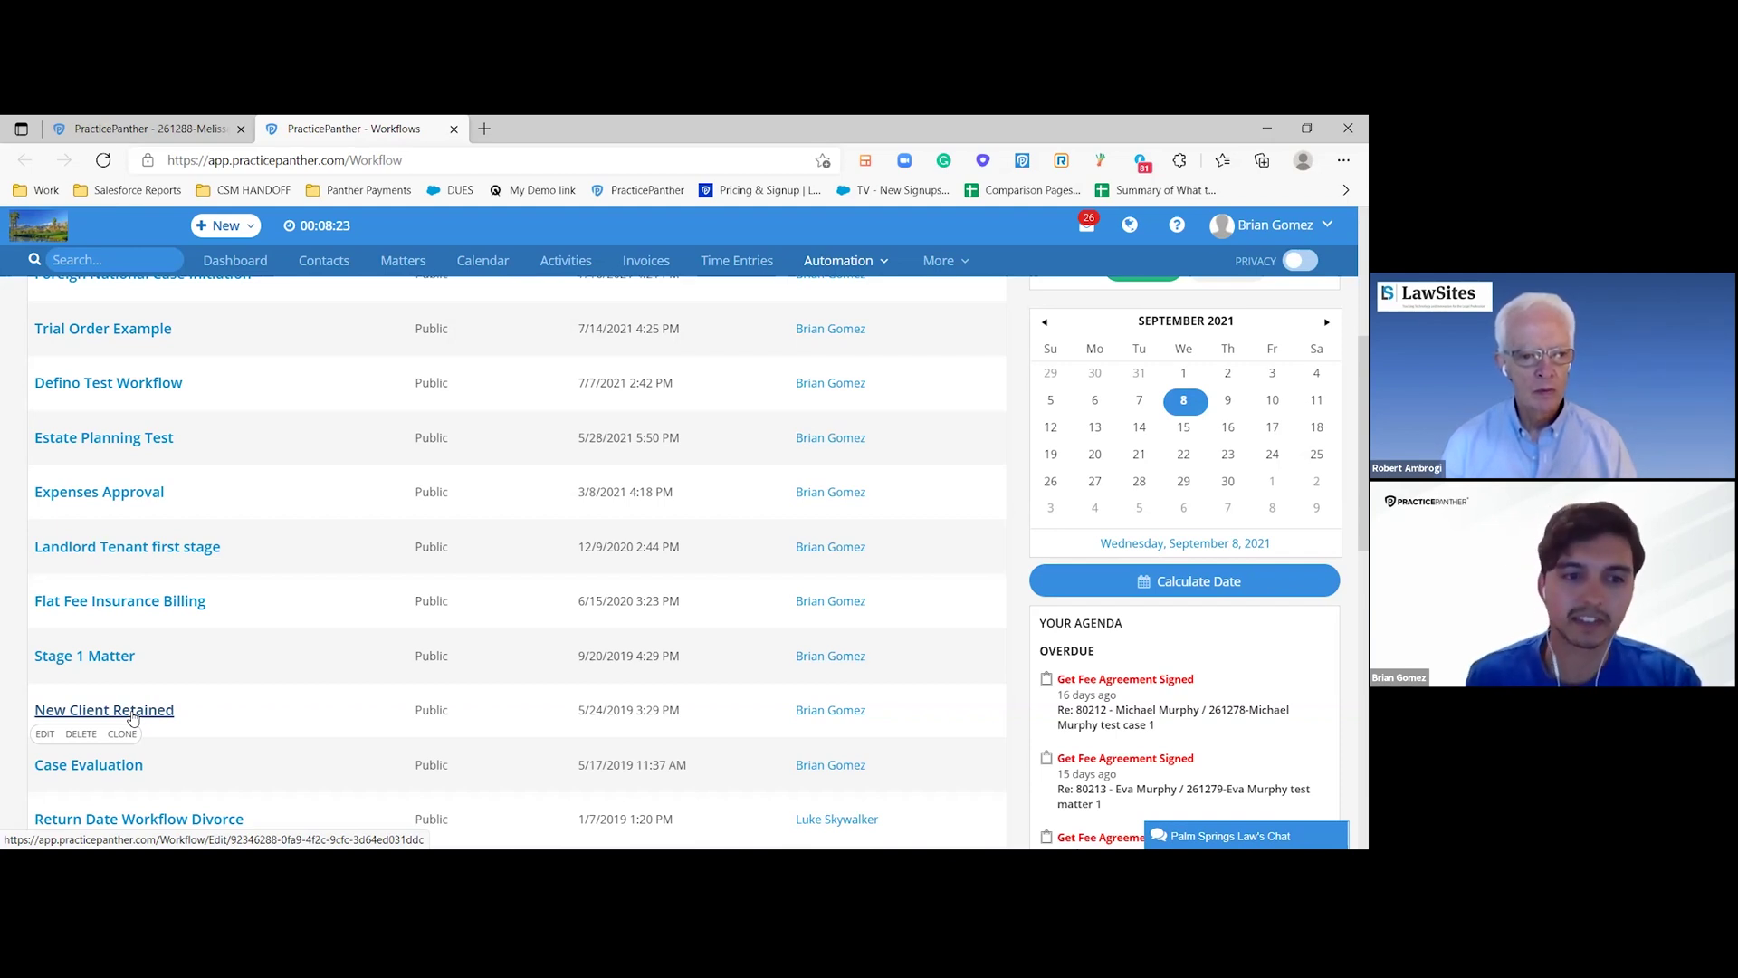
left_click(132, 716)
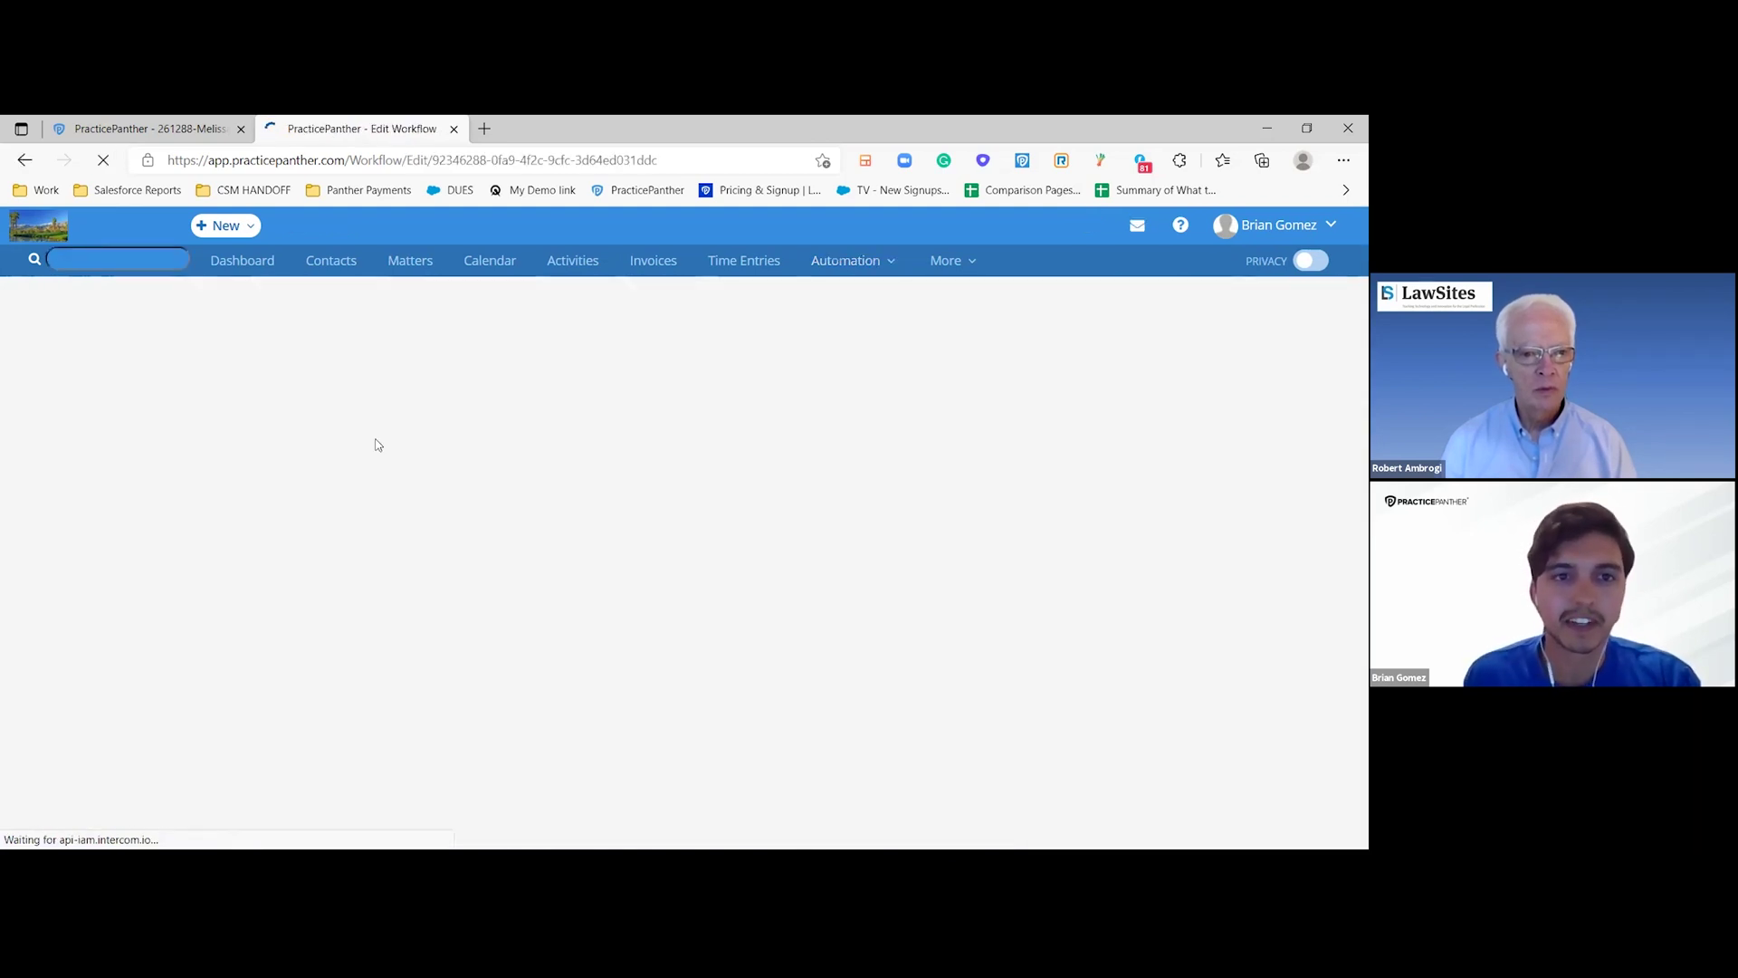
scroll(308, 443, "down", 1)
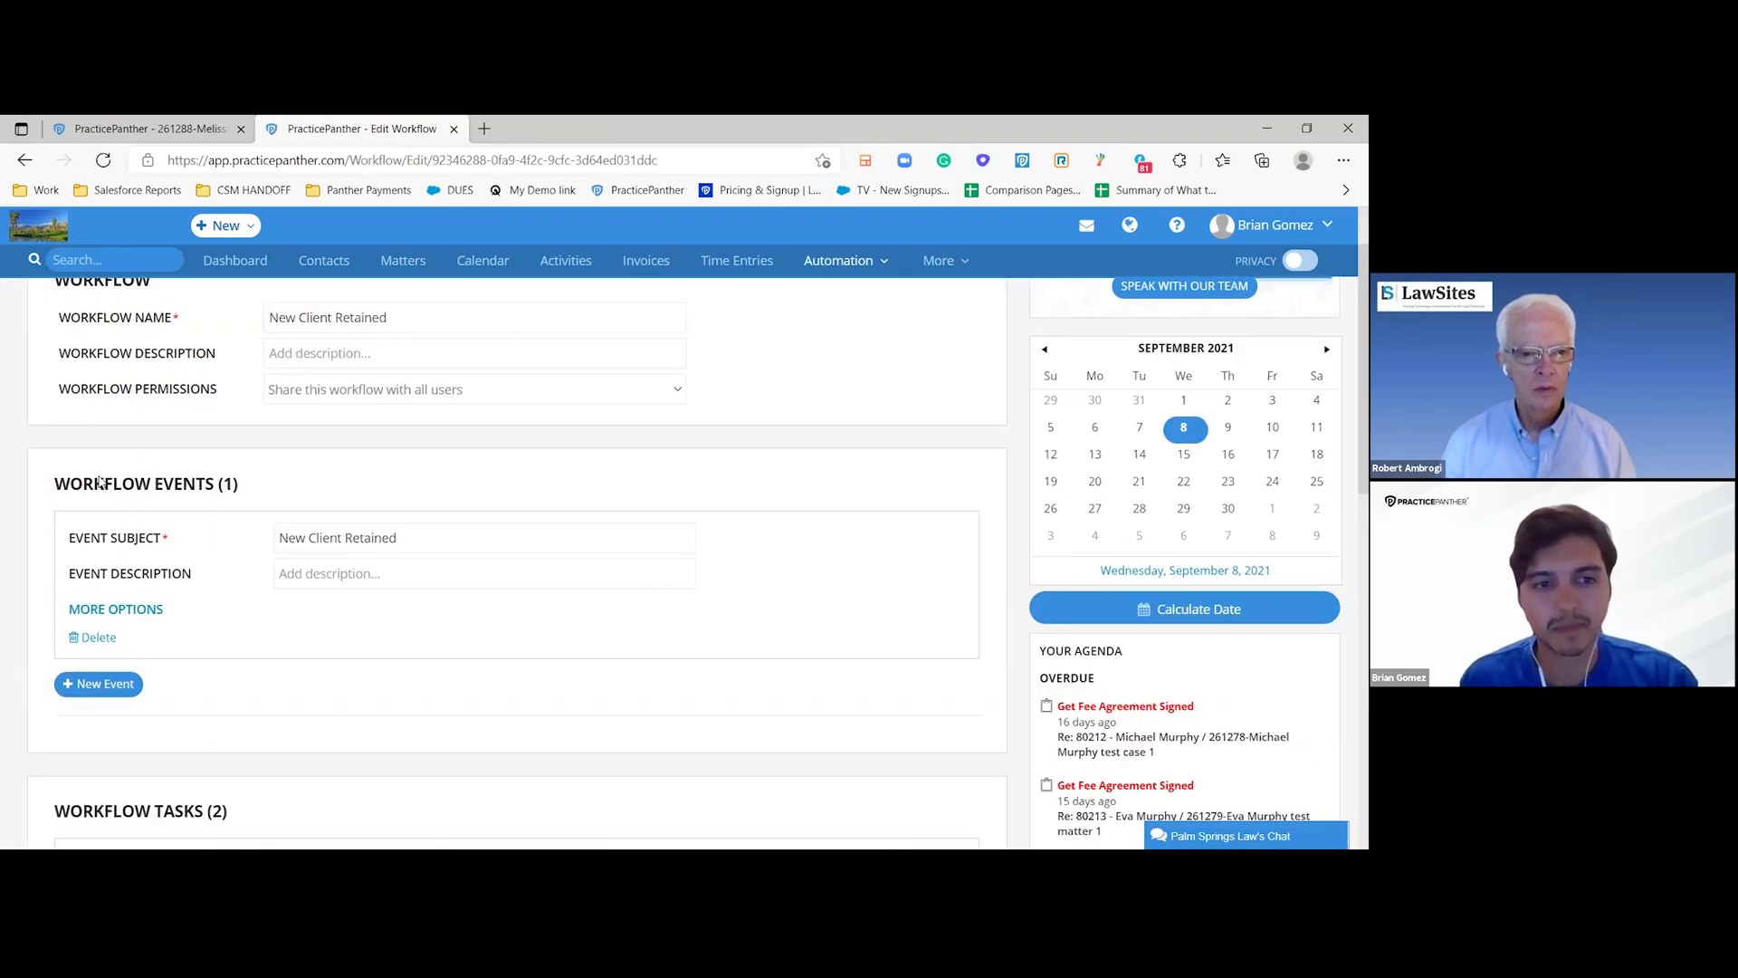
scroll(523, 536, "up", 1)
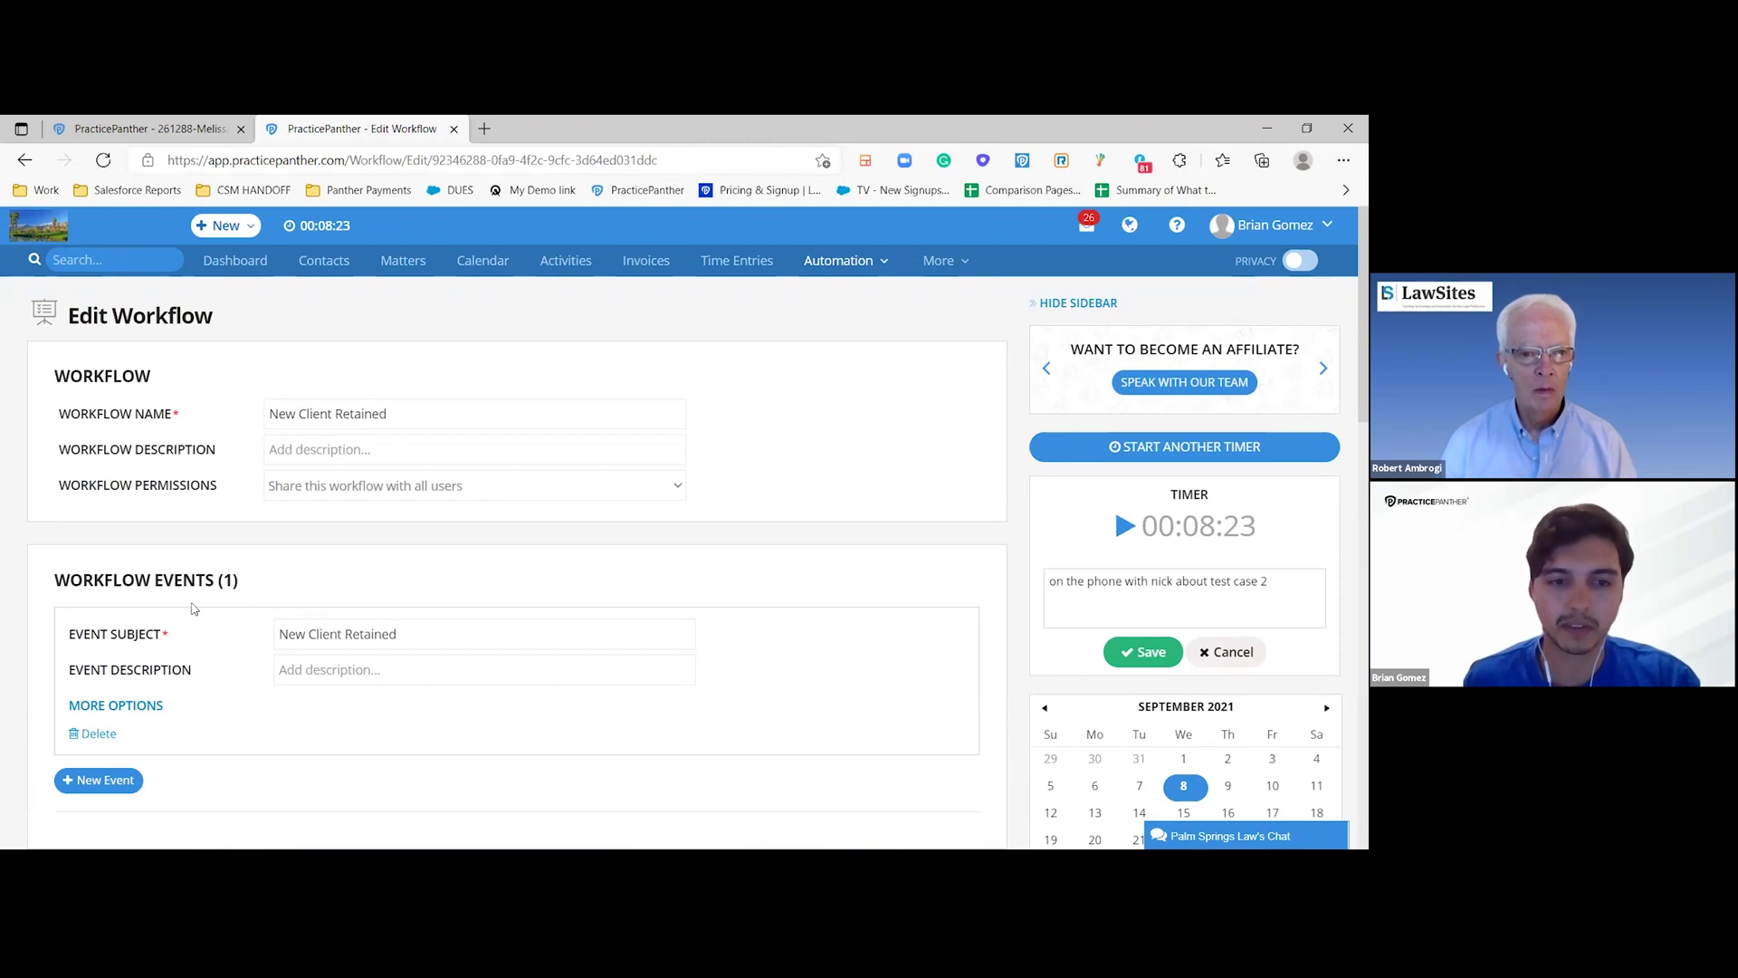
scroll(282, 579, "down", 1)
scroll(282, 554, "down", 4)
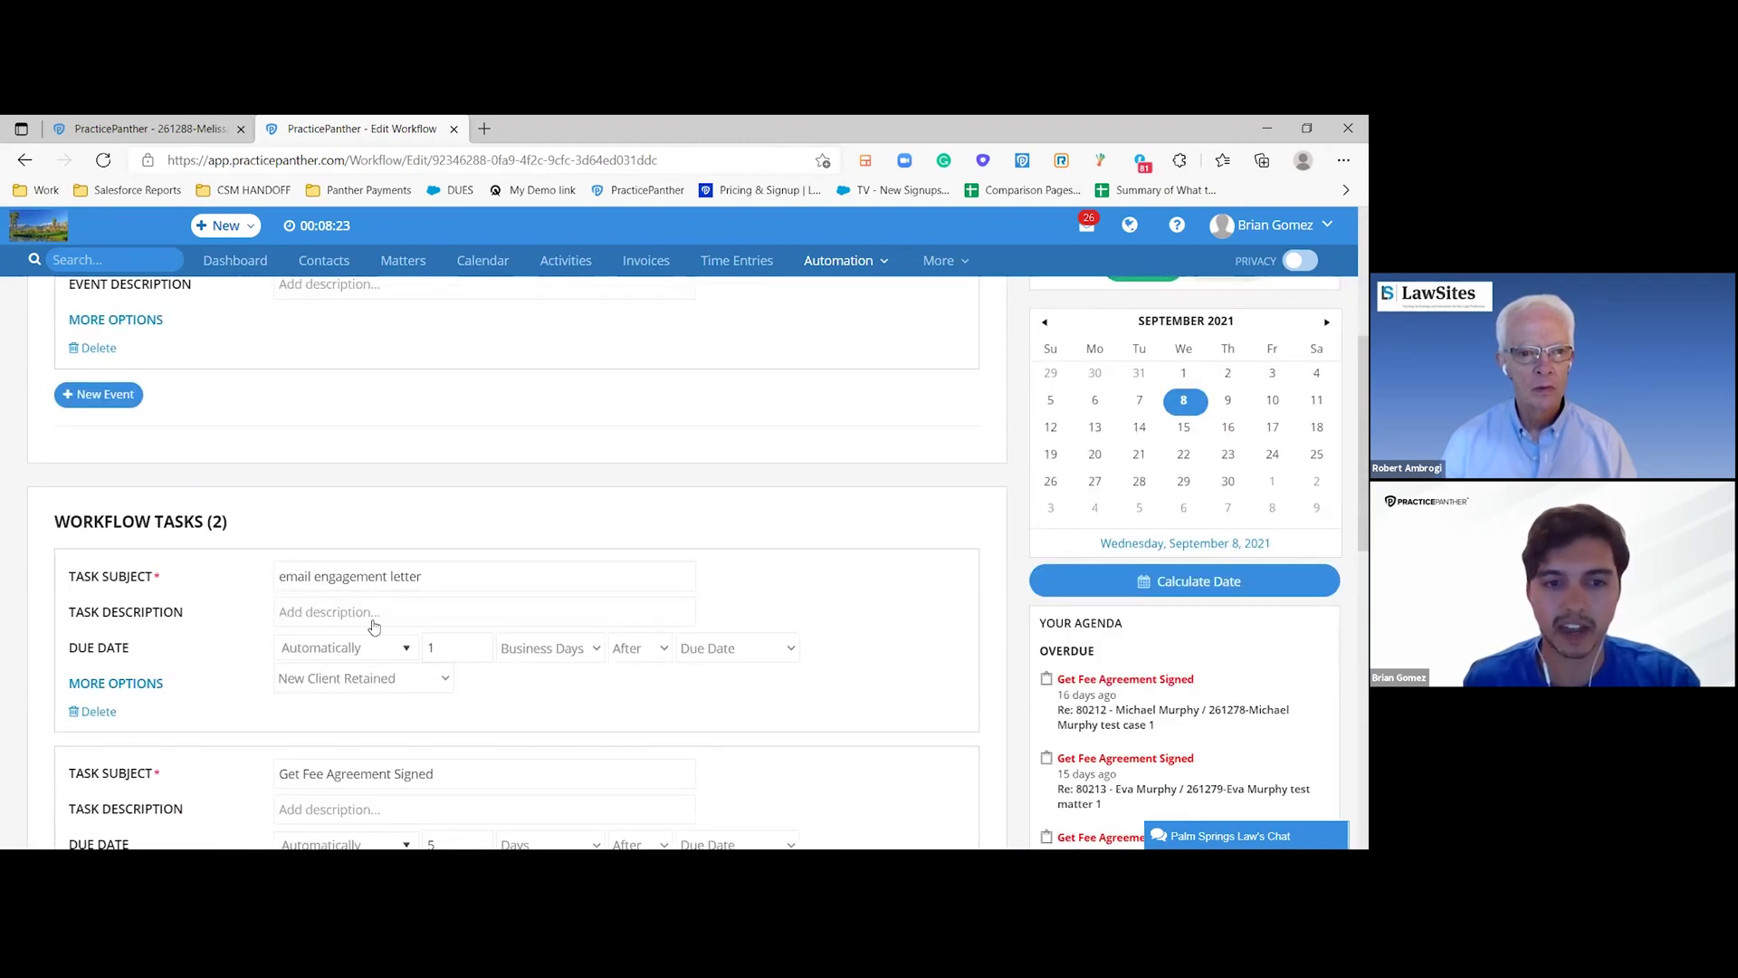
scroll(387, 652, "up", 3)
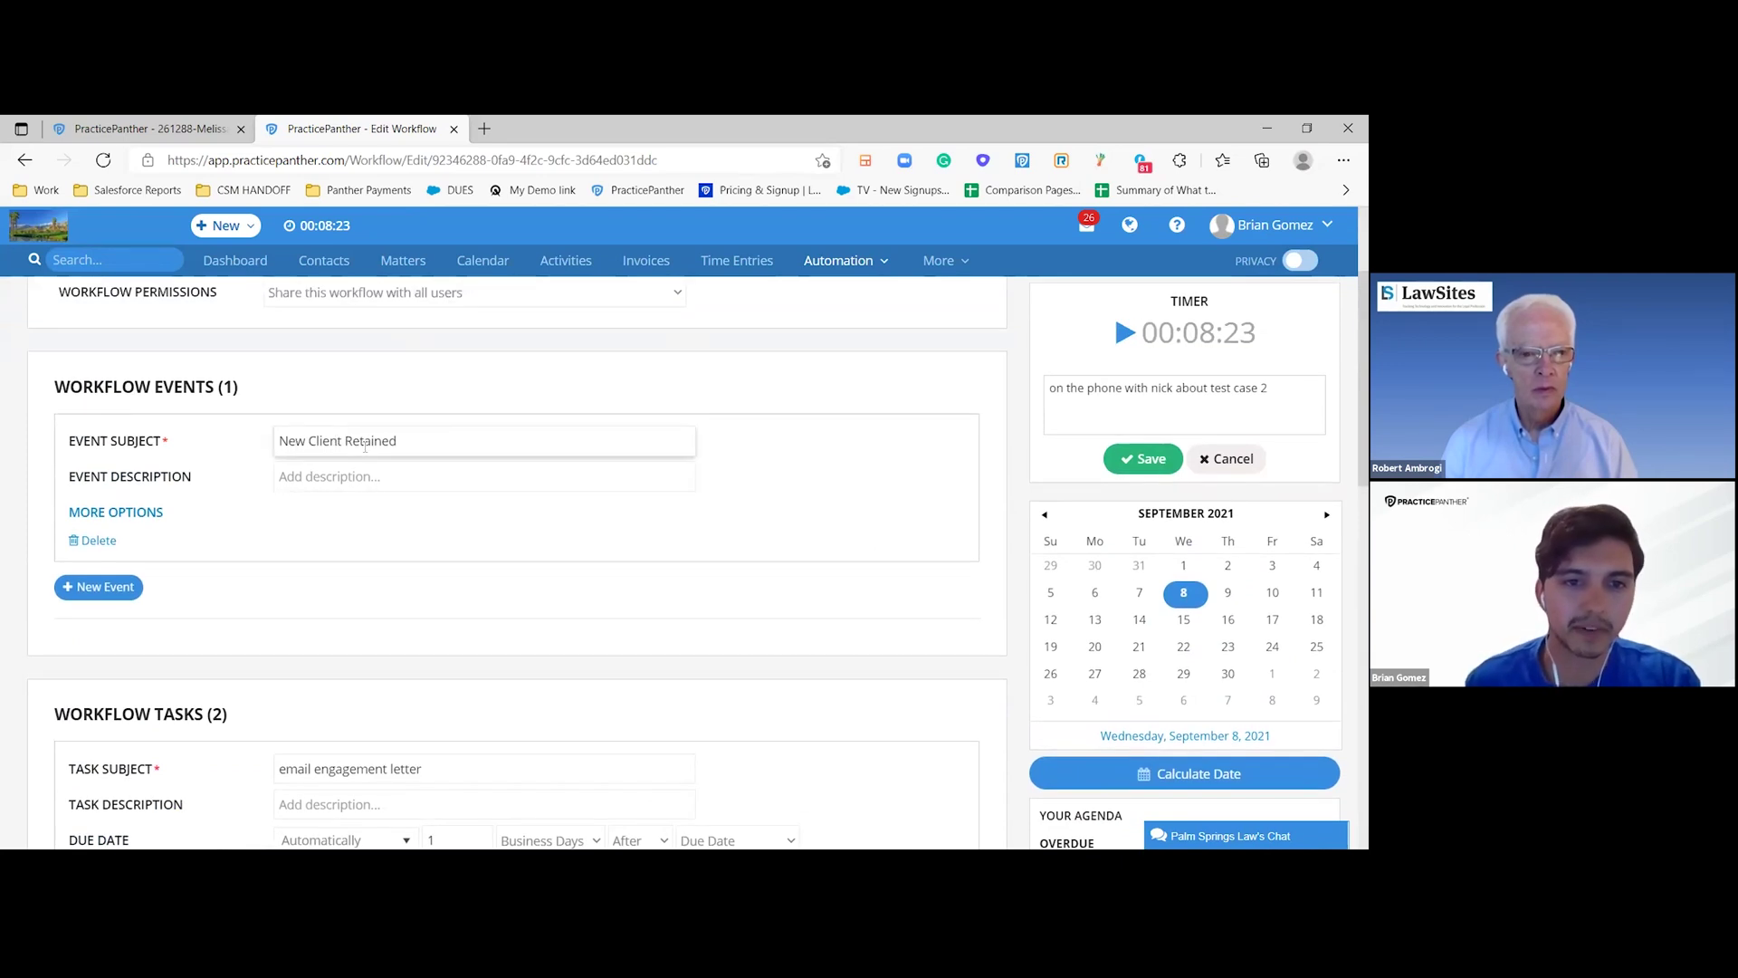
left_click_drag(421, 435, 253, 439)
left_click(423, 611)
scroll(410, 532, "down", 1)
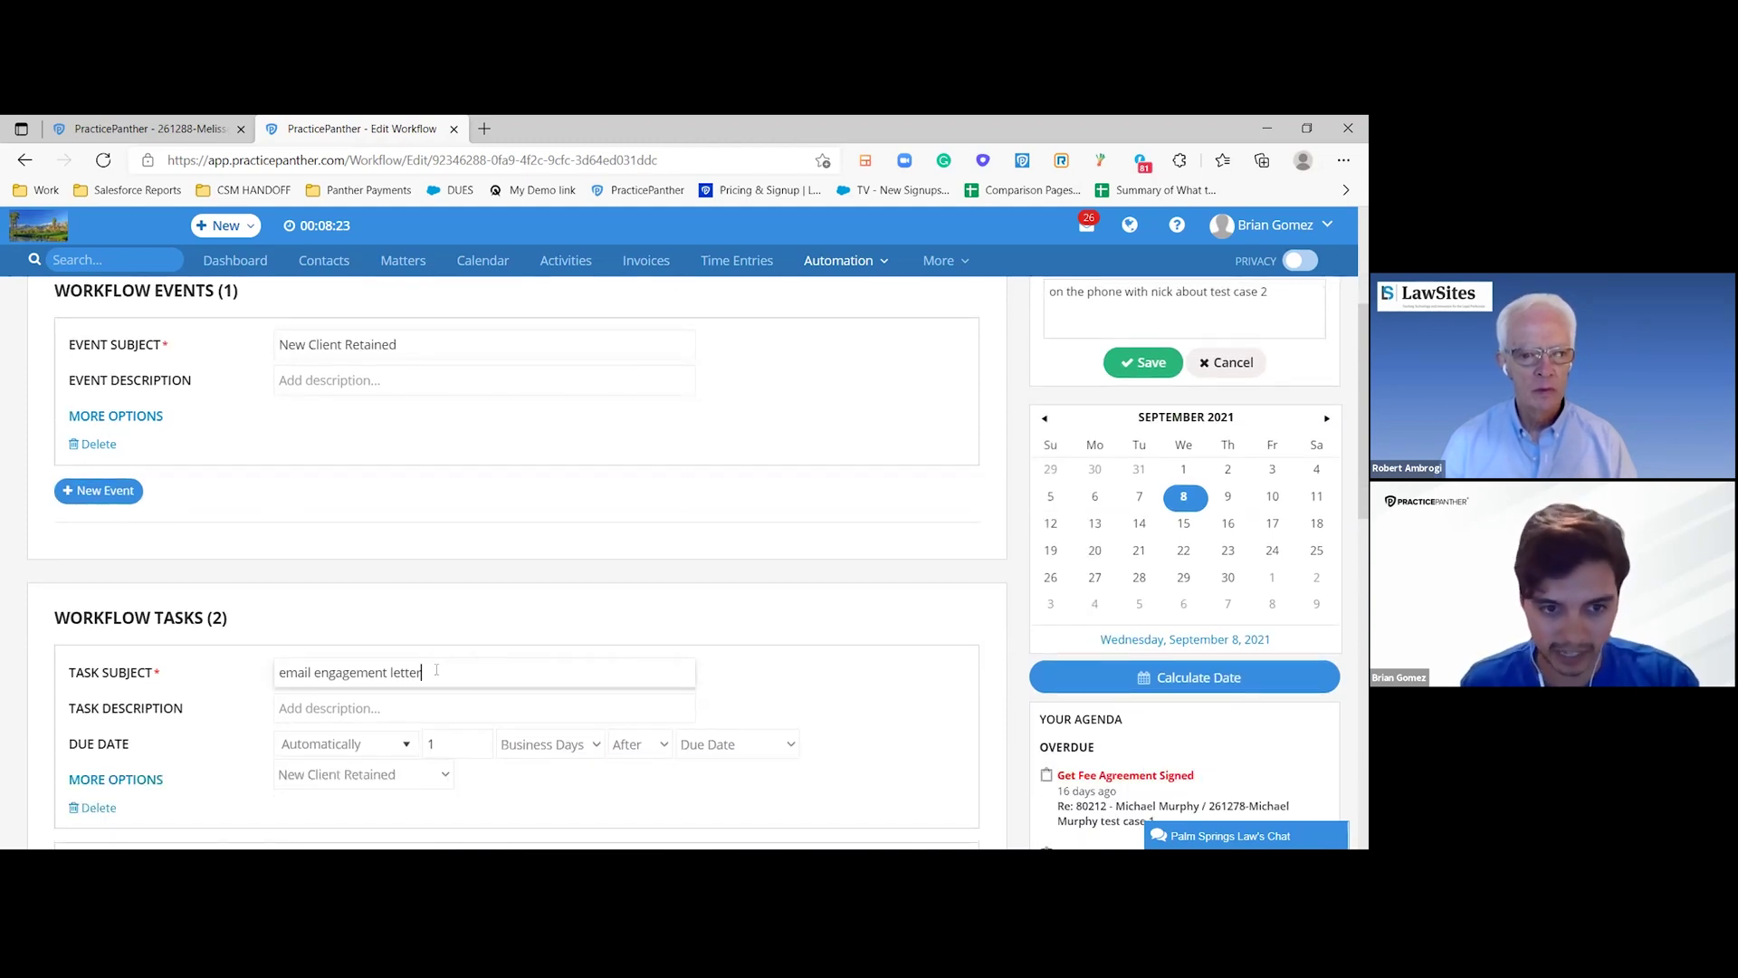
left_click_drag(436, 672, 275, 681)
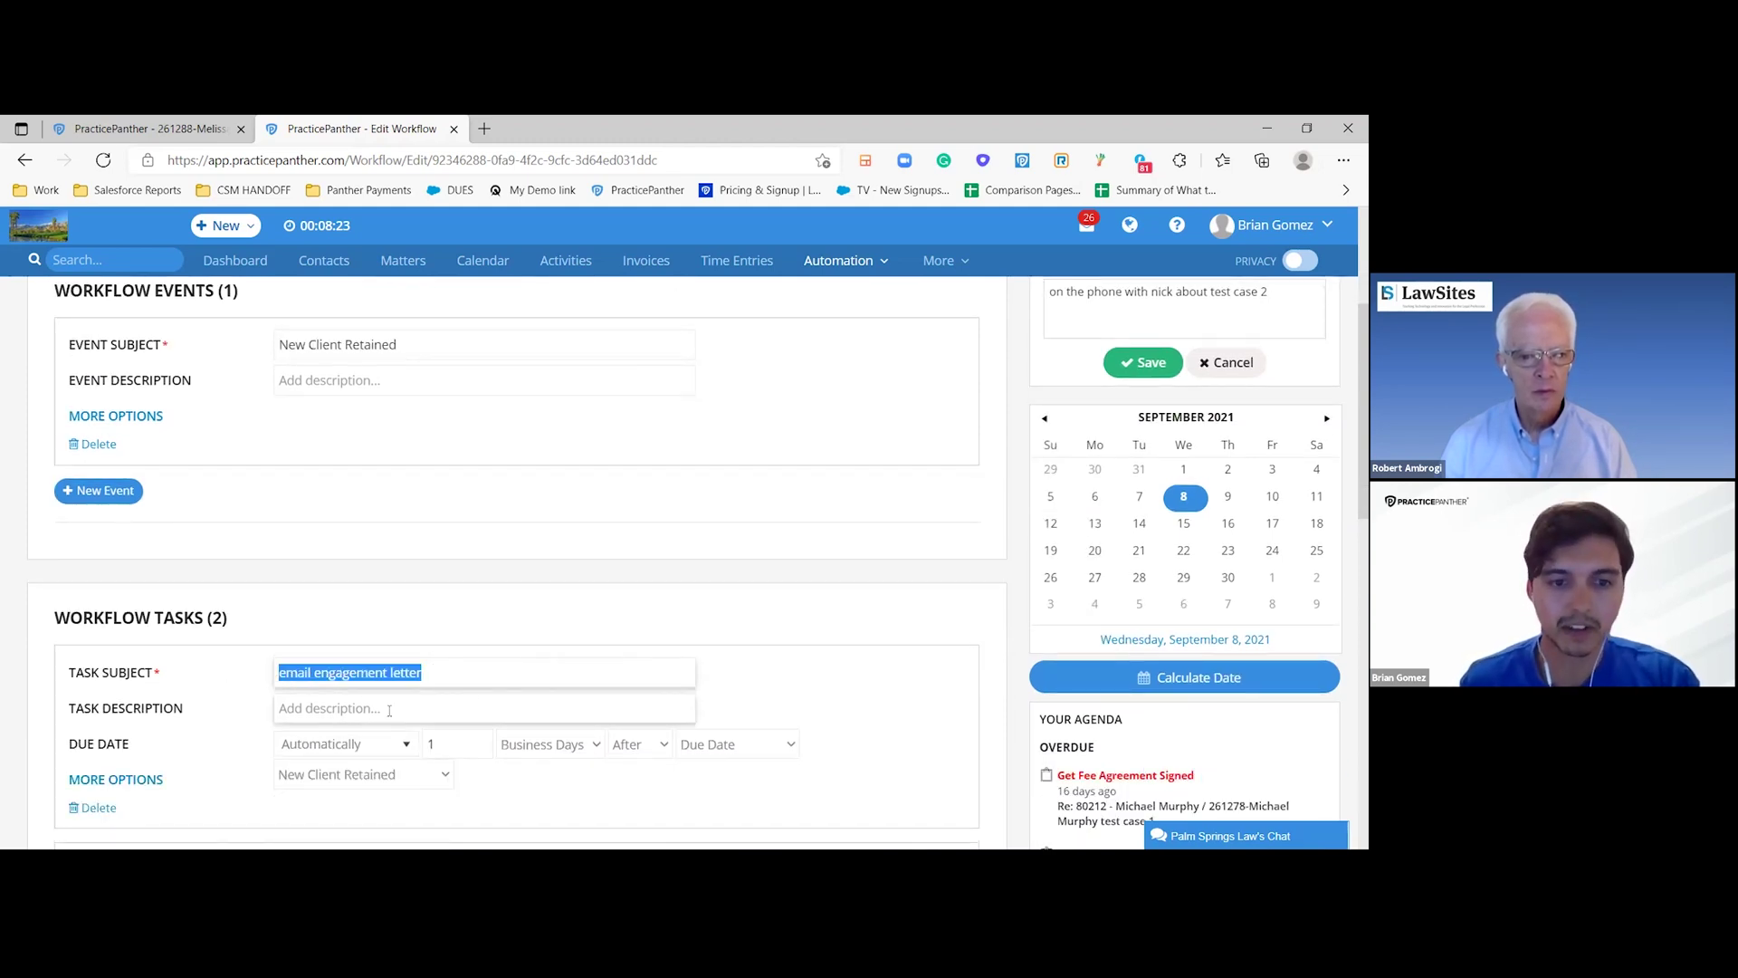
scroll(348, 670, "down", 1)
left_click(355, 648)
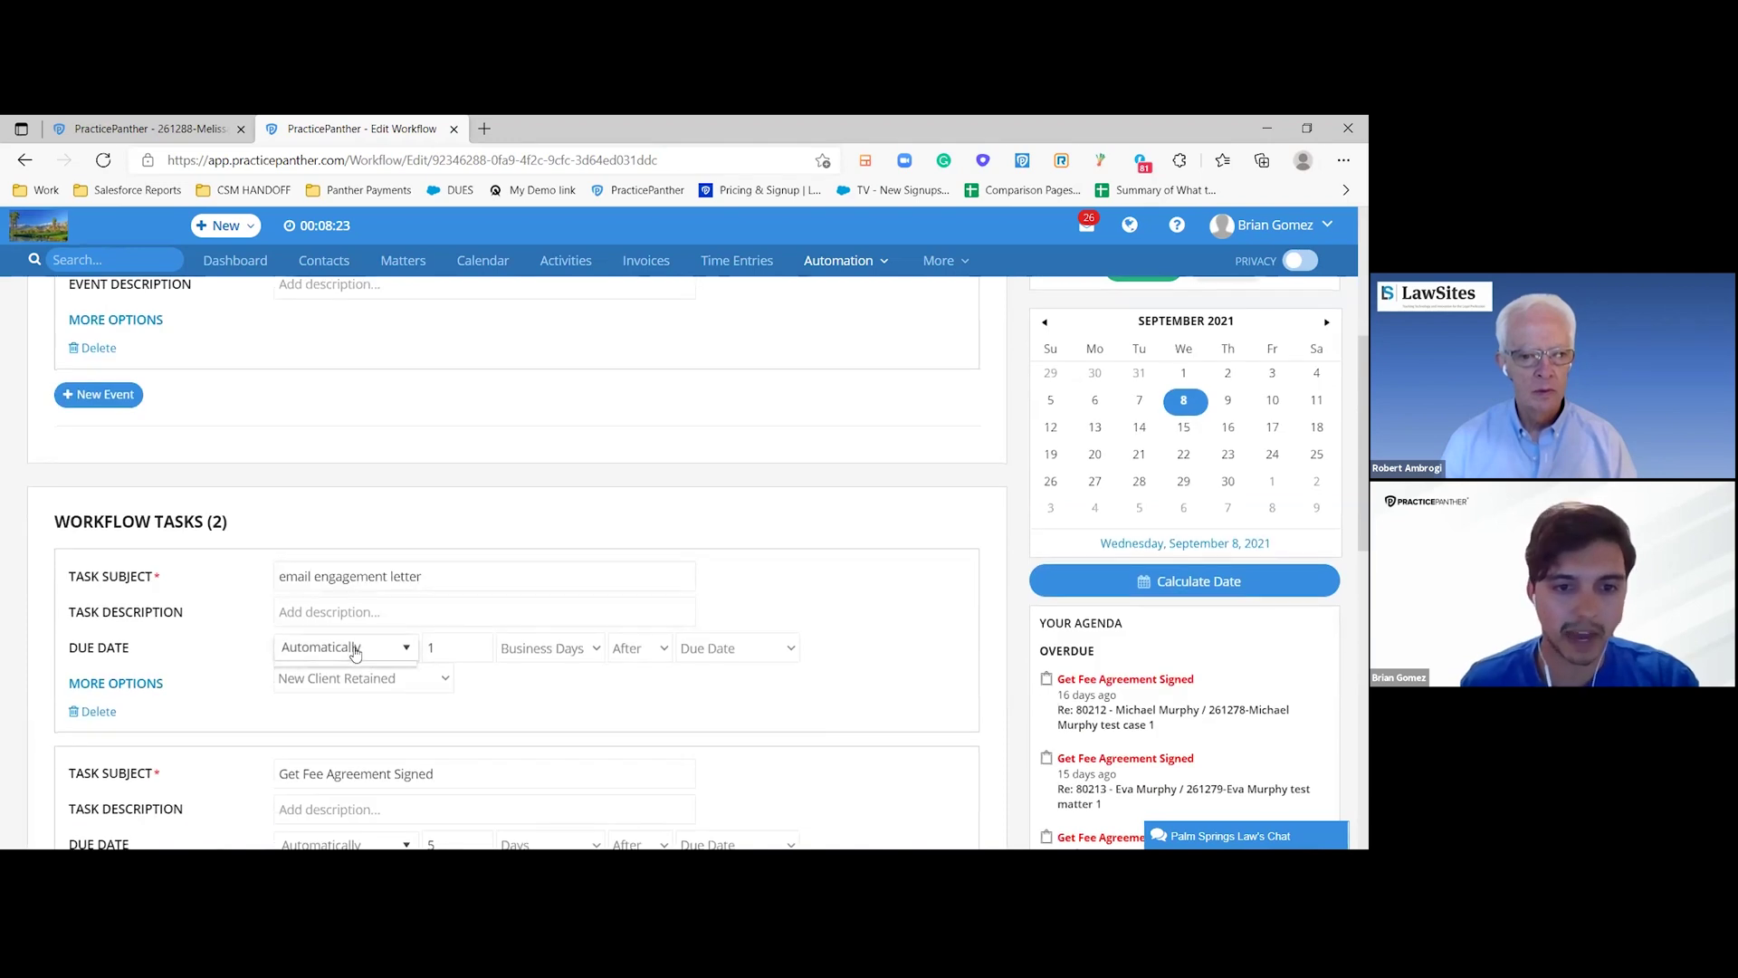
left_click(545, 653)
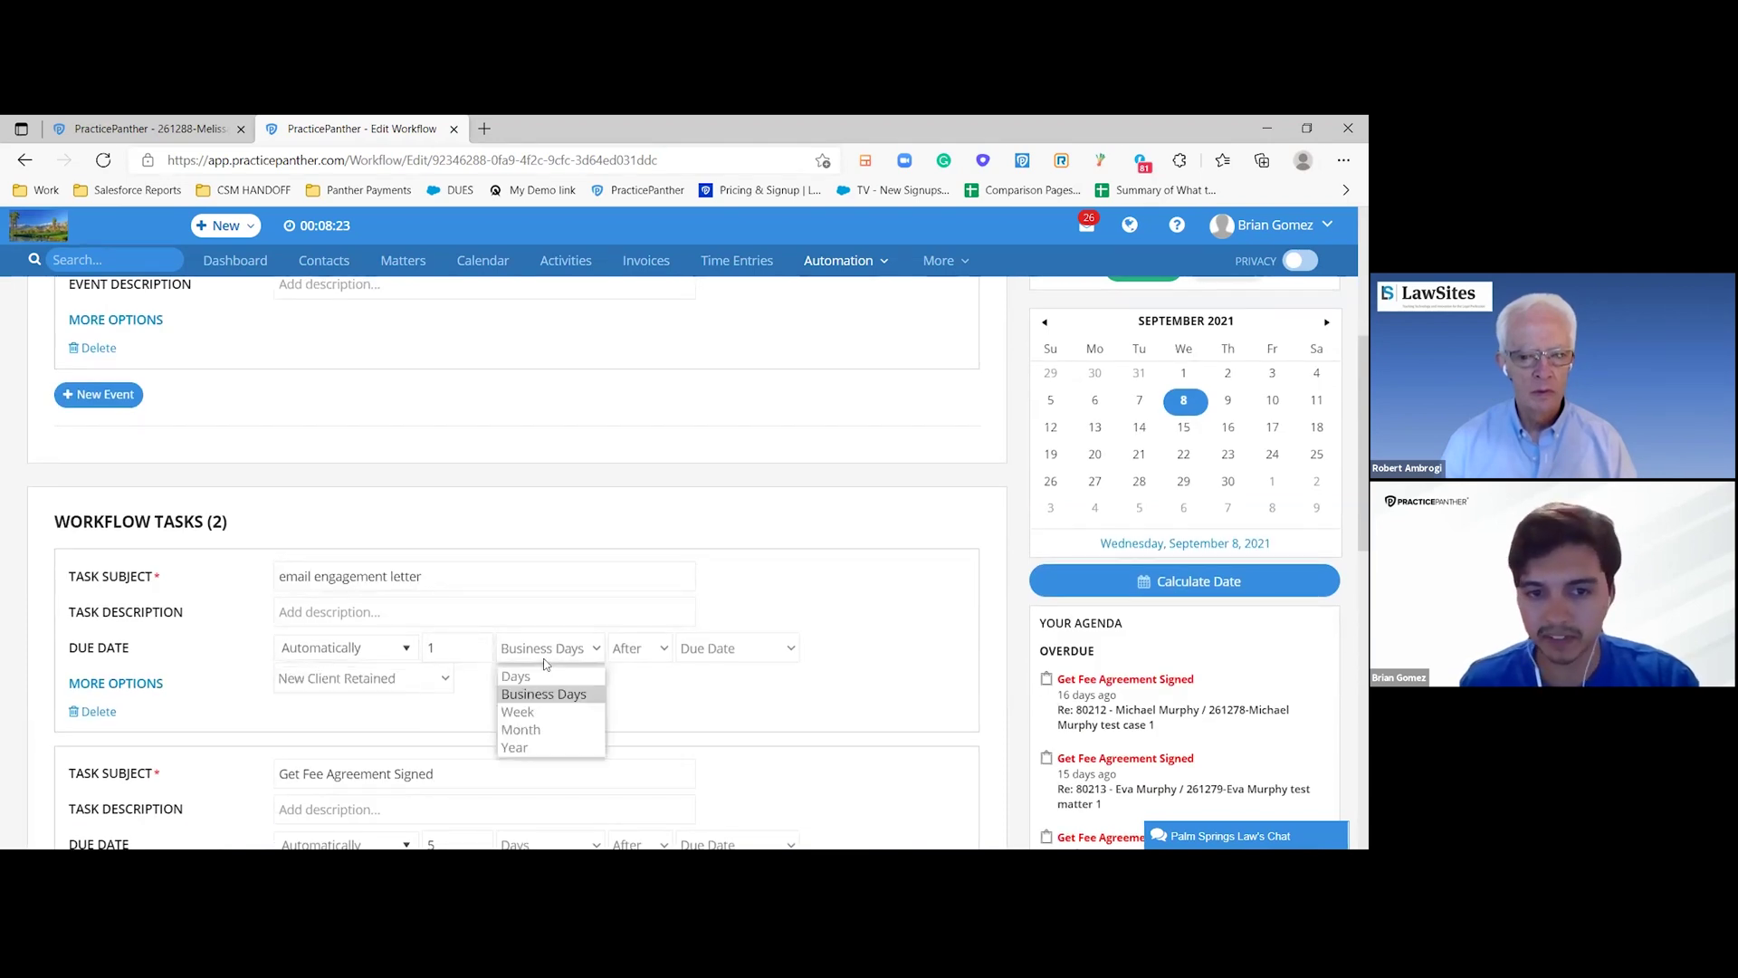
left_click(658, 650)
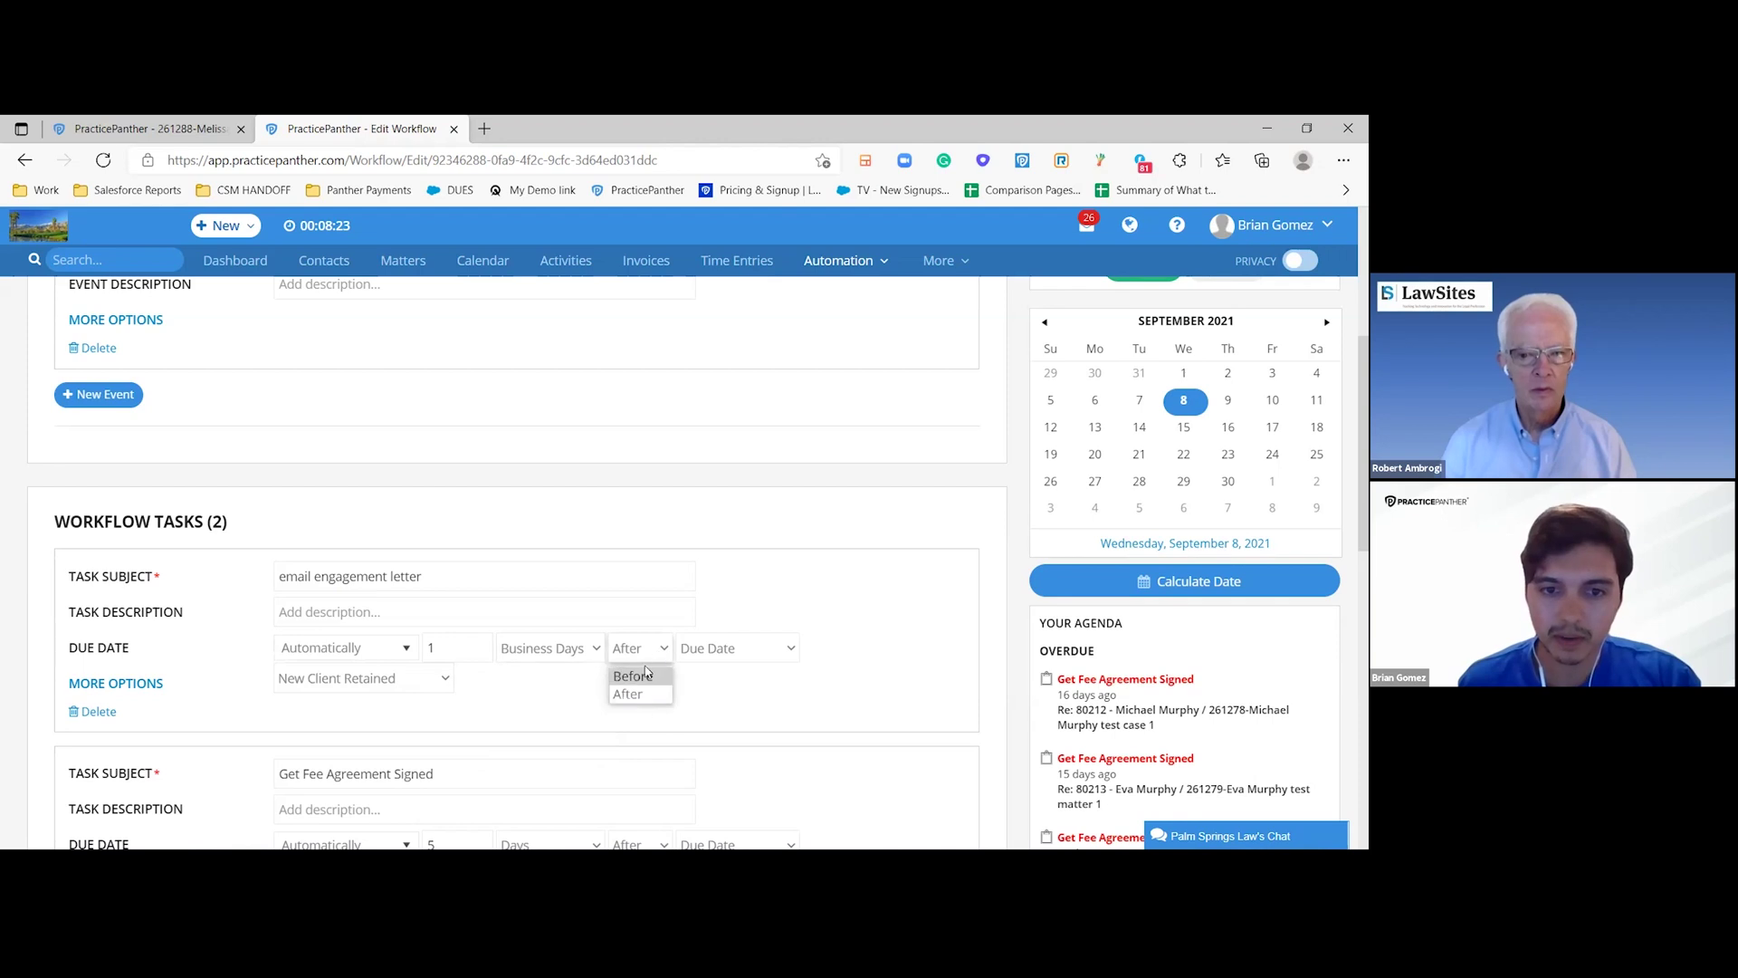
left_click(639, 693)
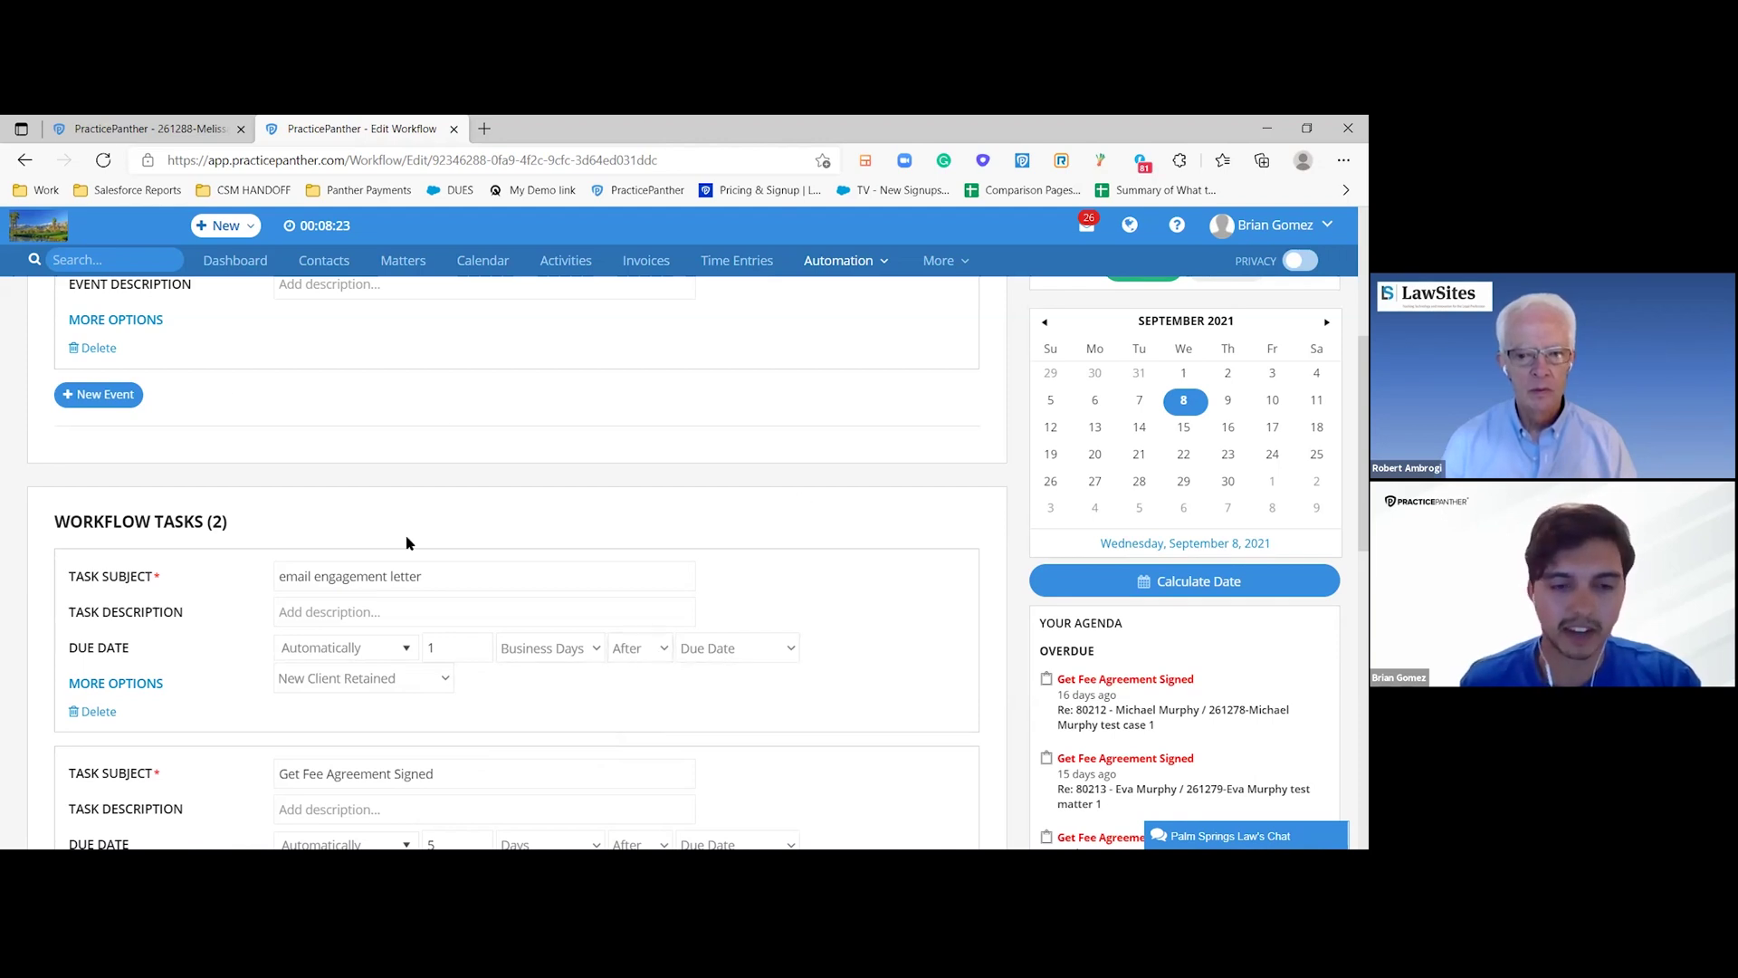
scroll(409, 543, "up", 2)
scroll(409, 543, "down", 1)
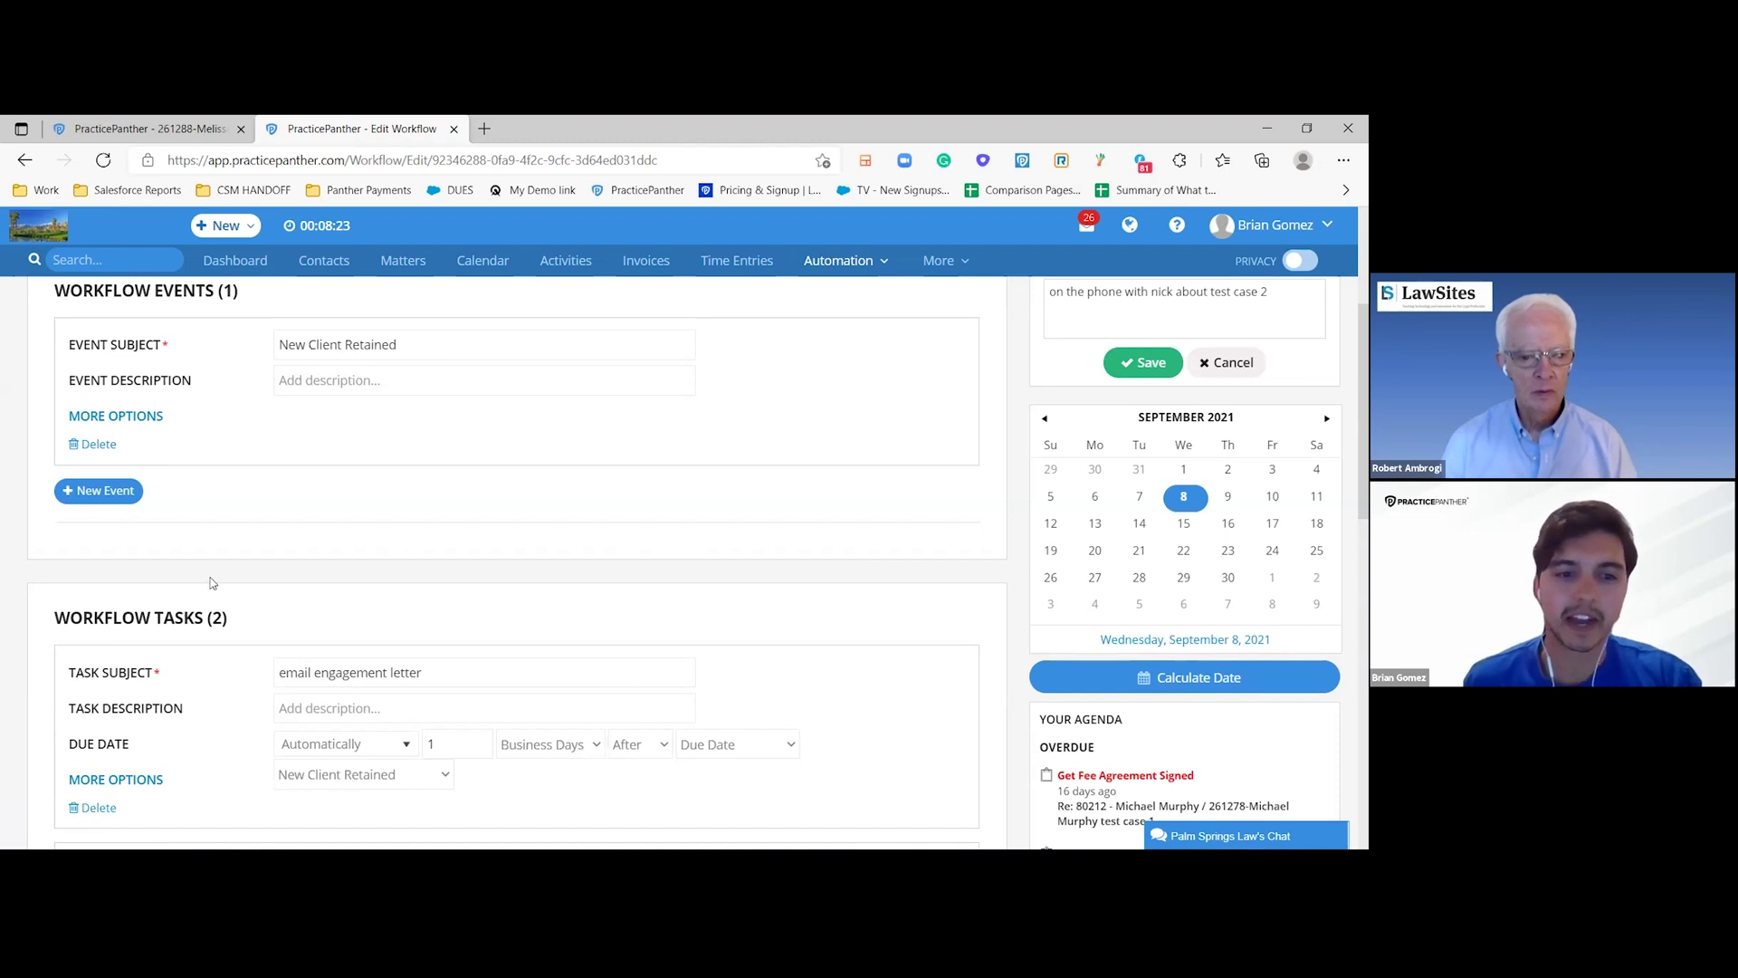
scroll(211, 582, "down", 1)
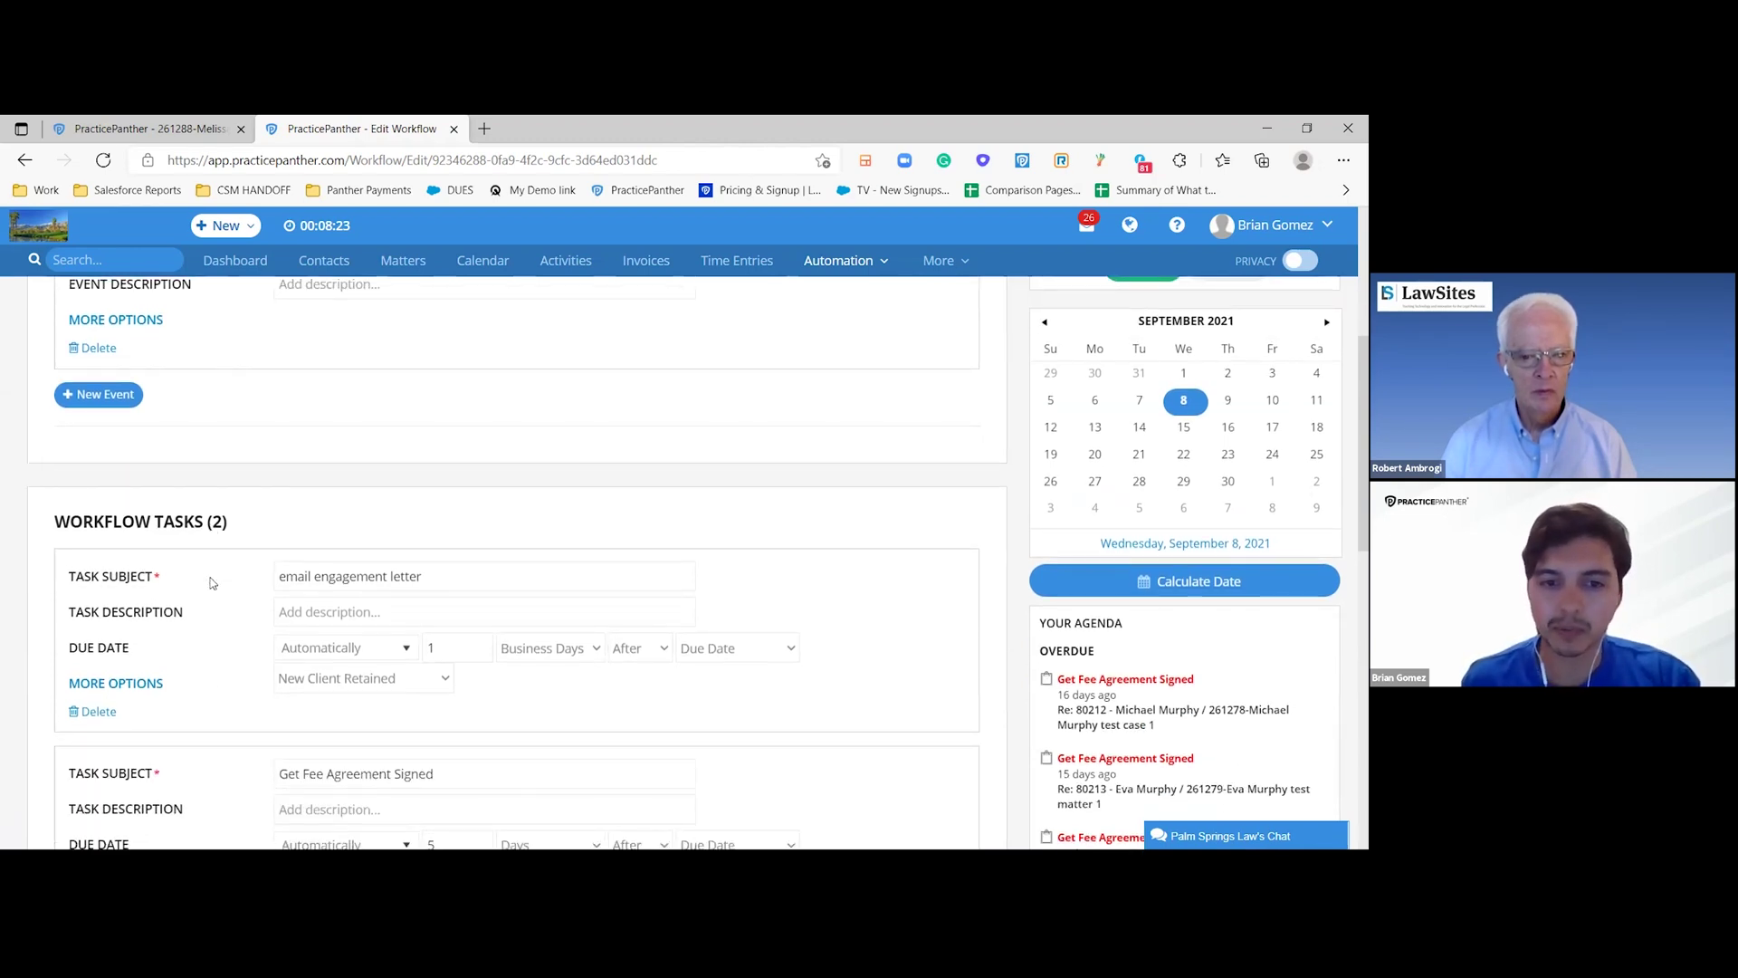
scroll(211, 582, "down", 1)
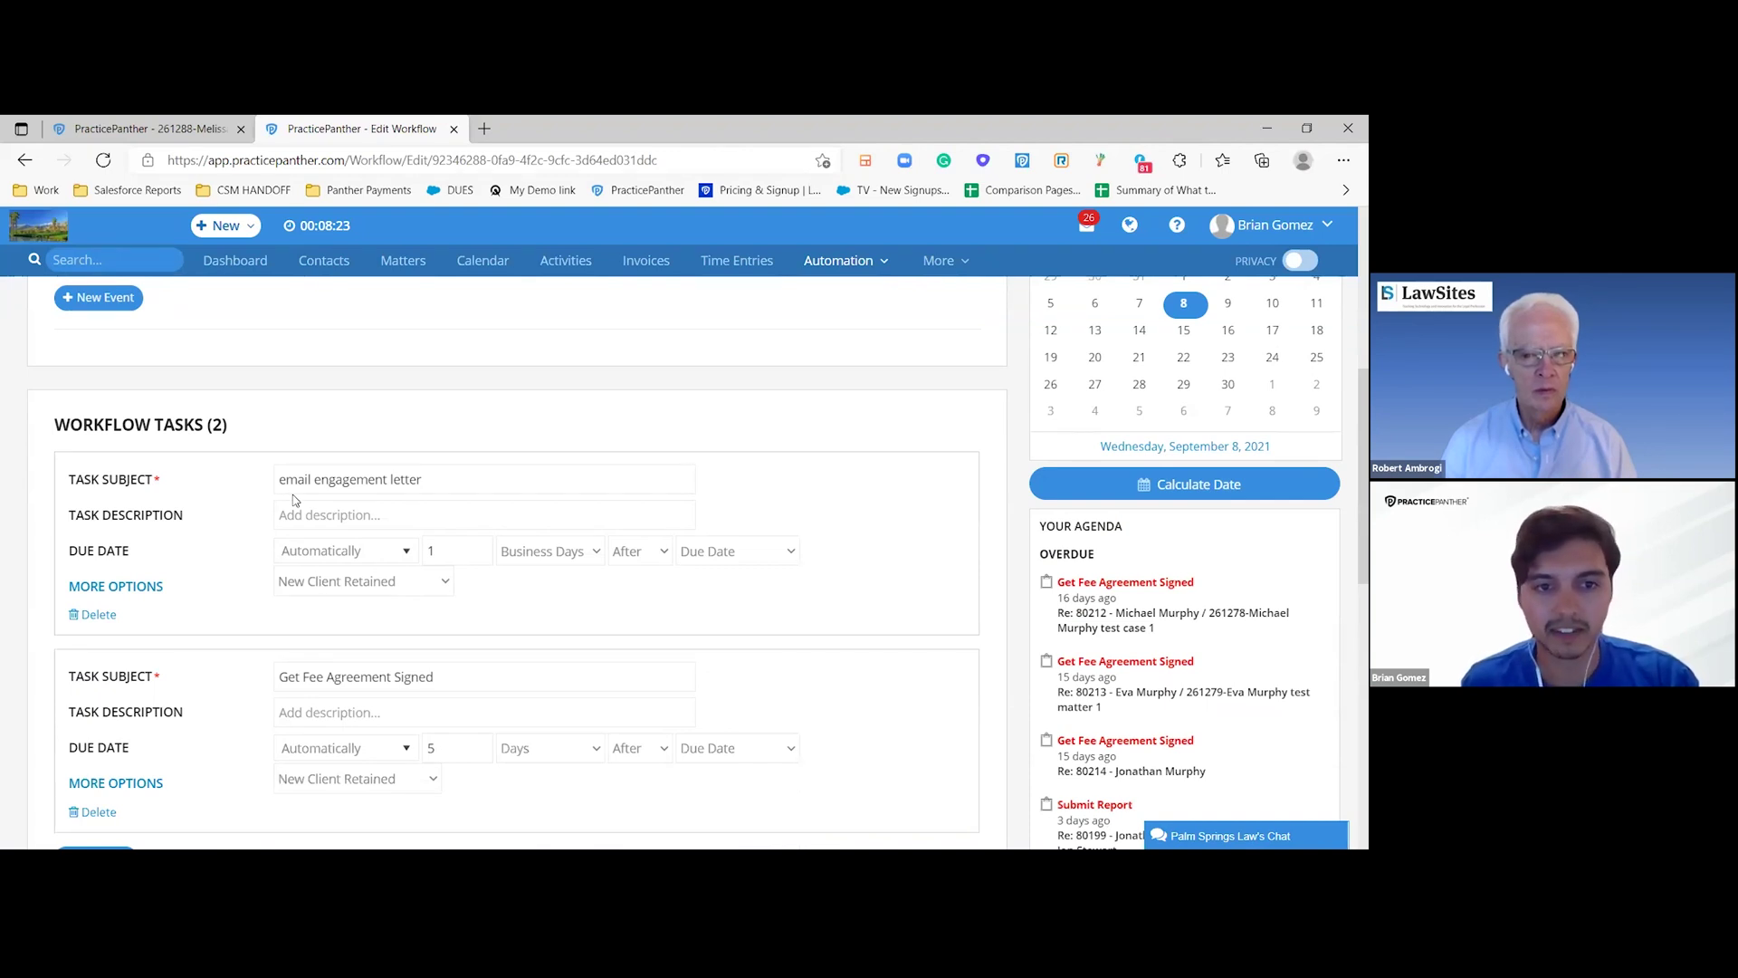
- Expand More Options on the email engagement letter task, keeping its current assignee
left_click(129, 589)
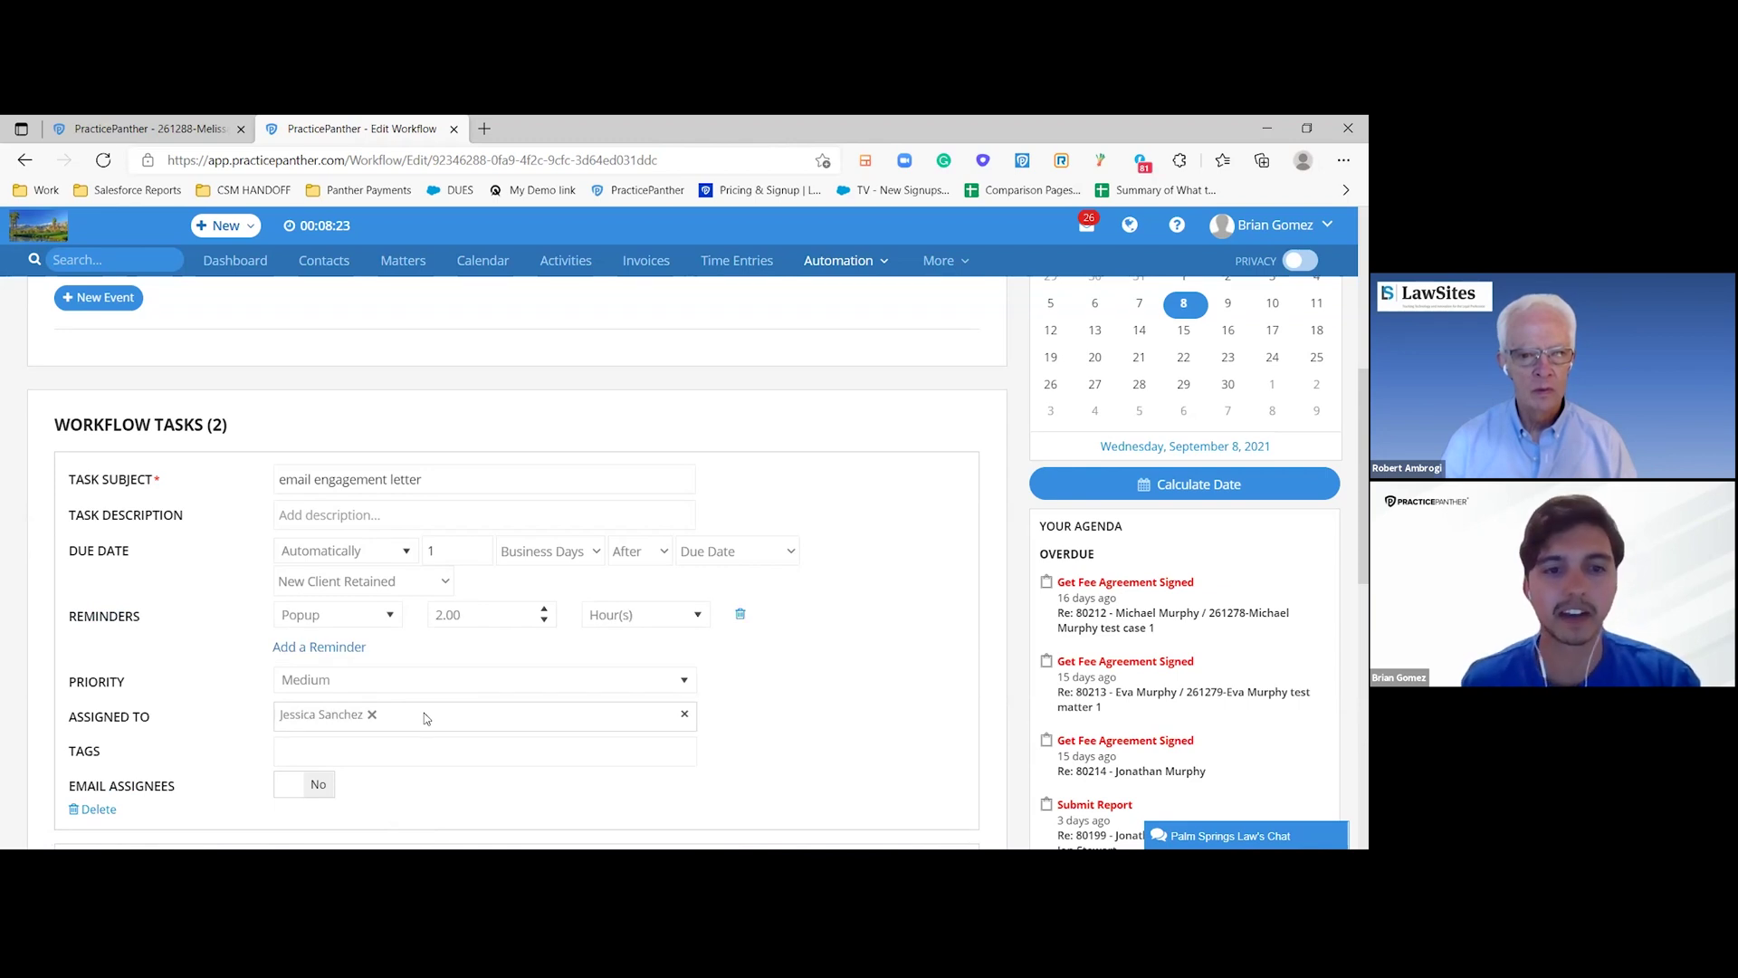
left_click(394, 717)
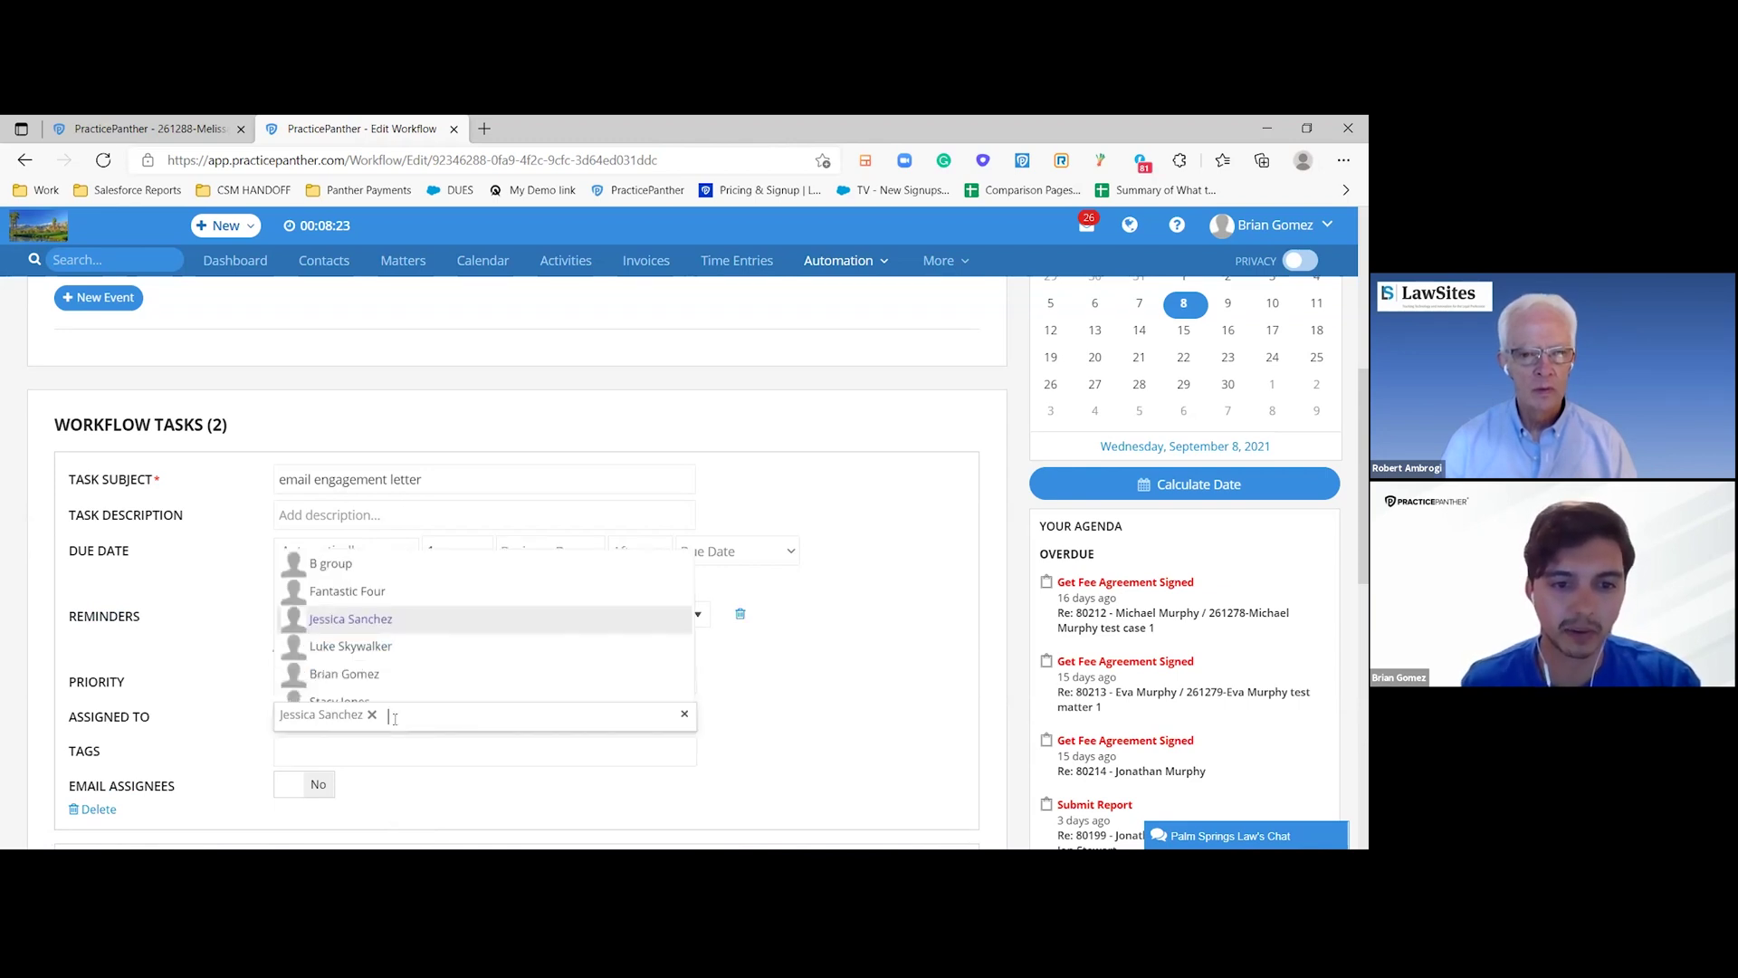
left_click(810, 701)
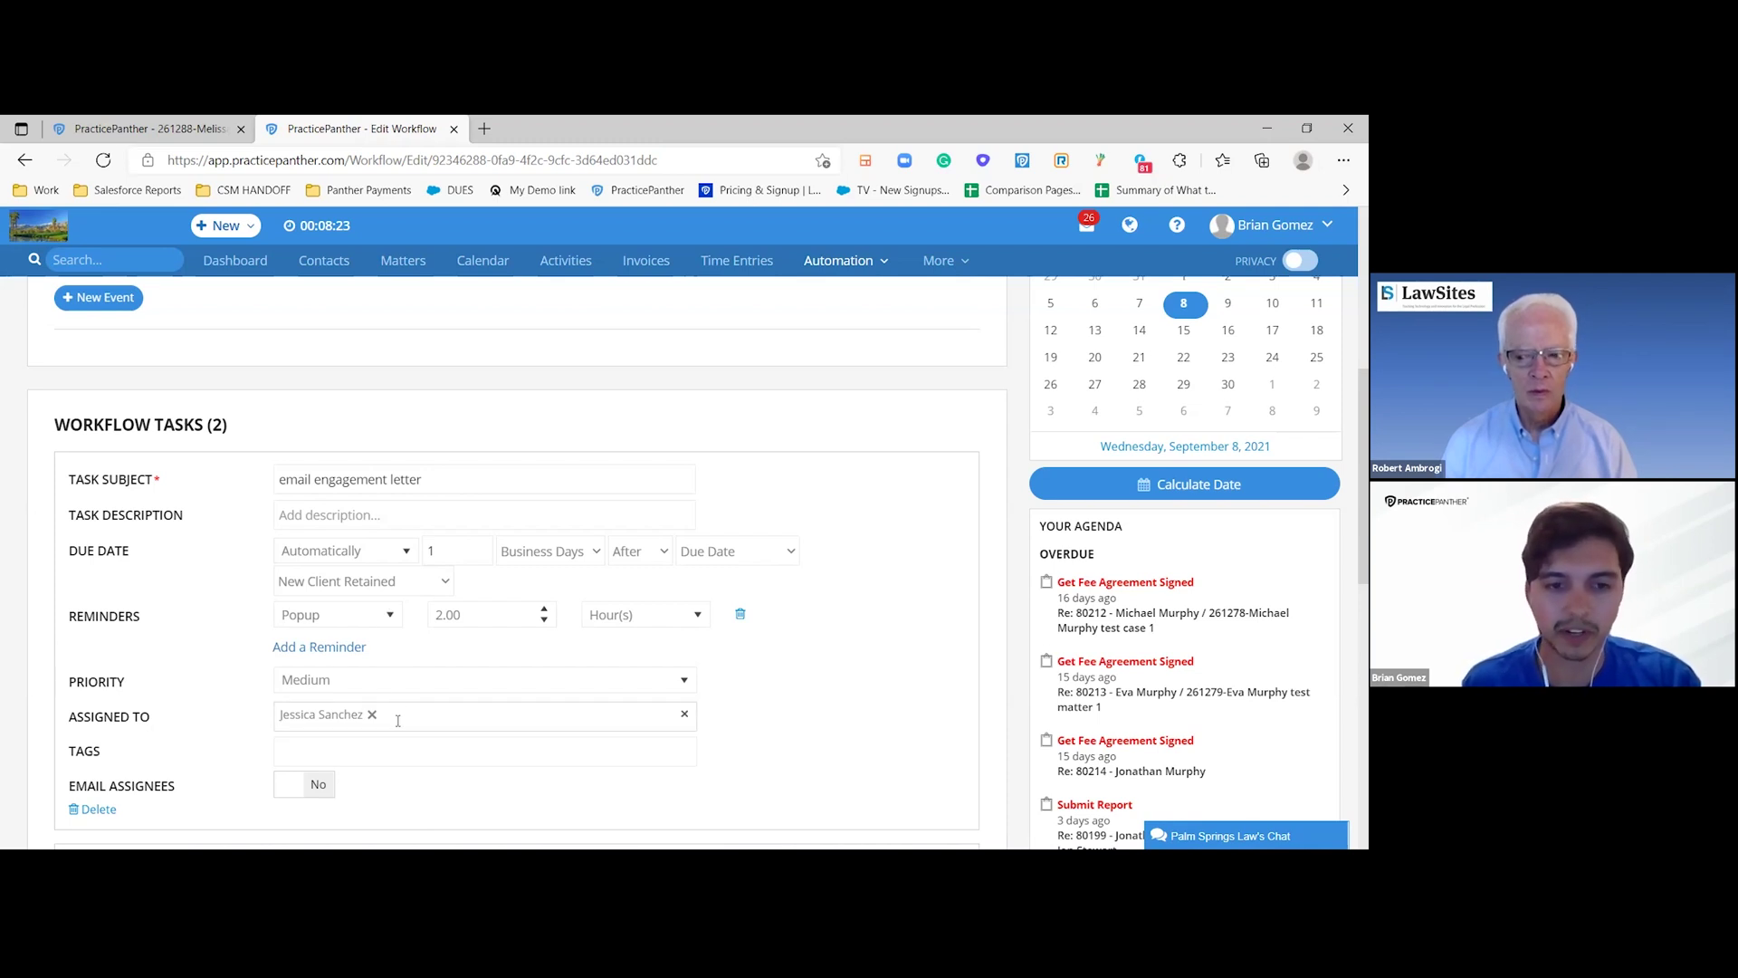
scroll(380, 644, "down", 1)
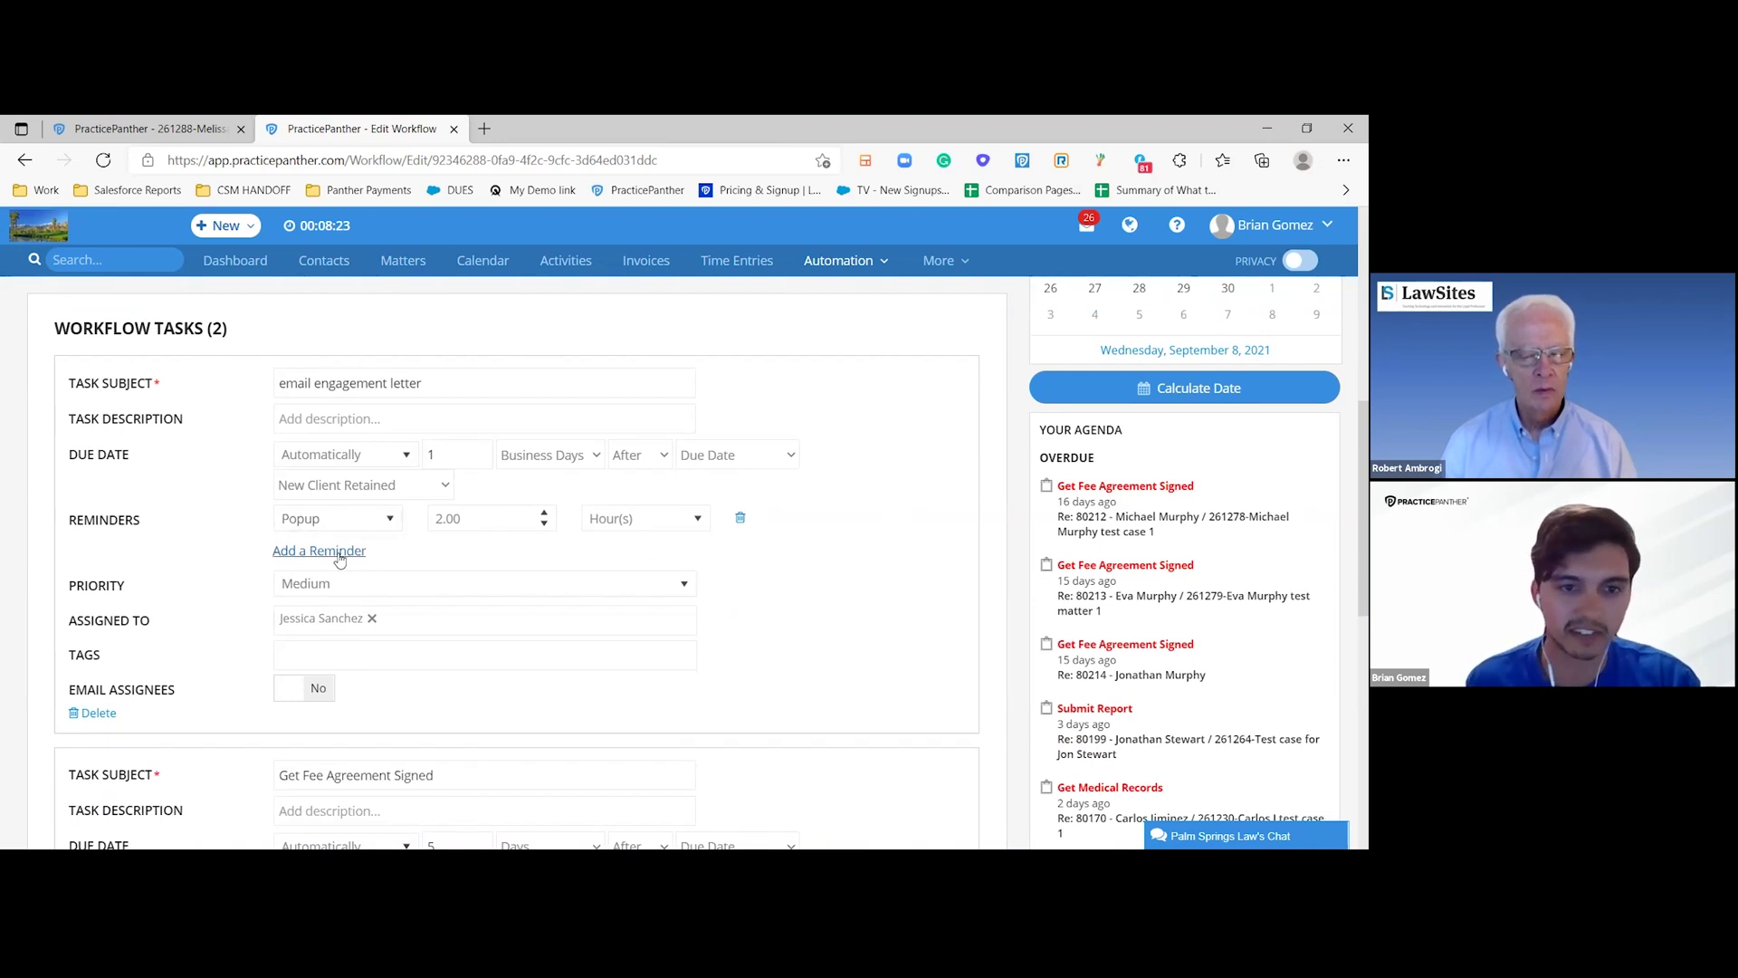
- Add a second reminder to that task, delivered as a Text Message
left_click(339, 551)
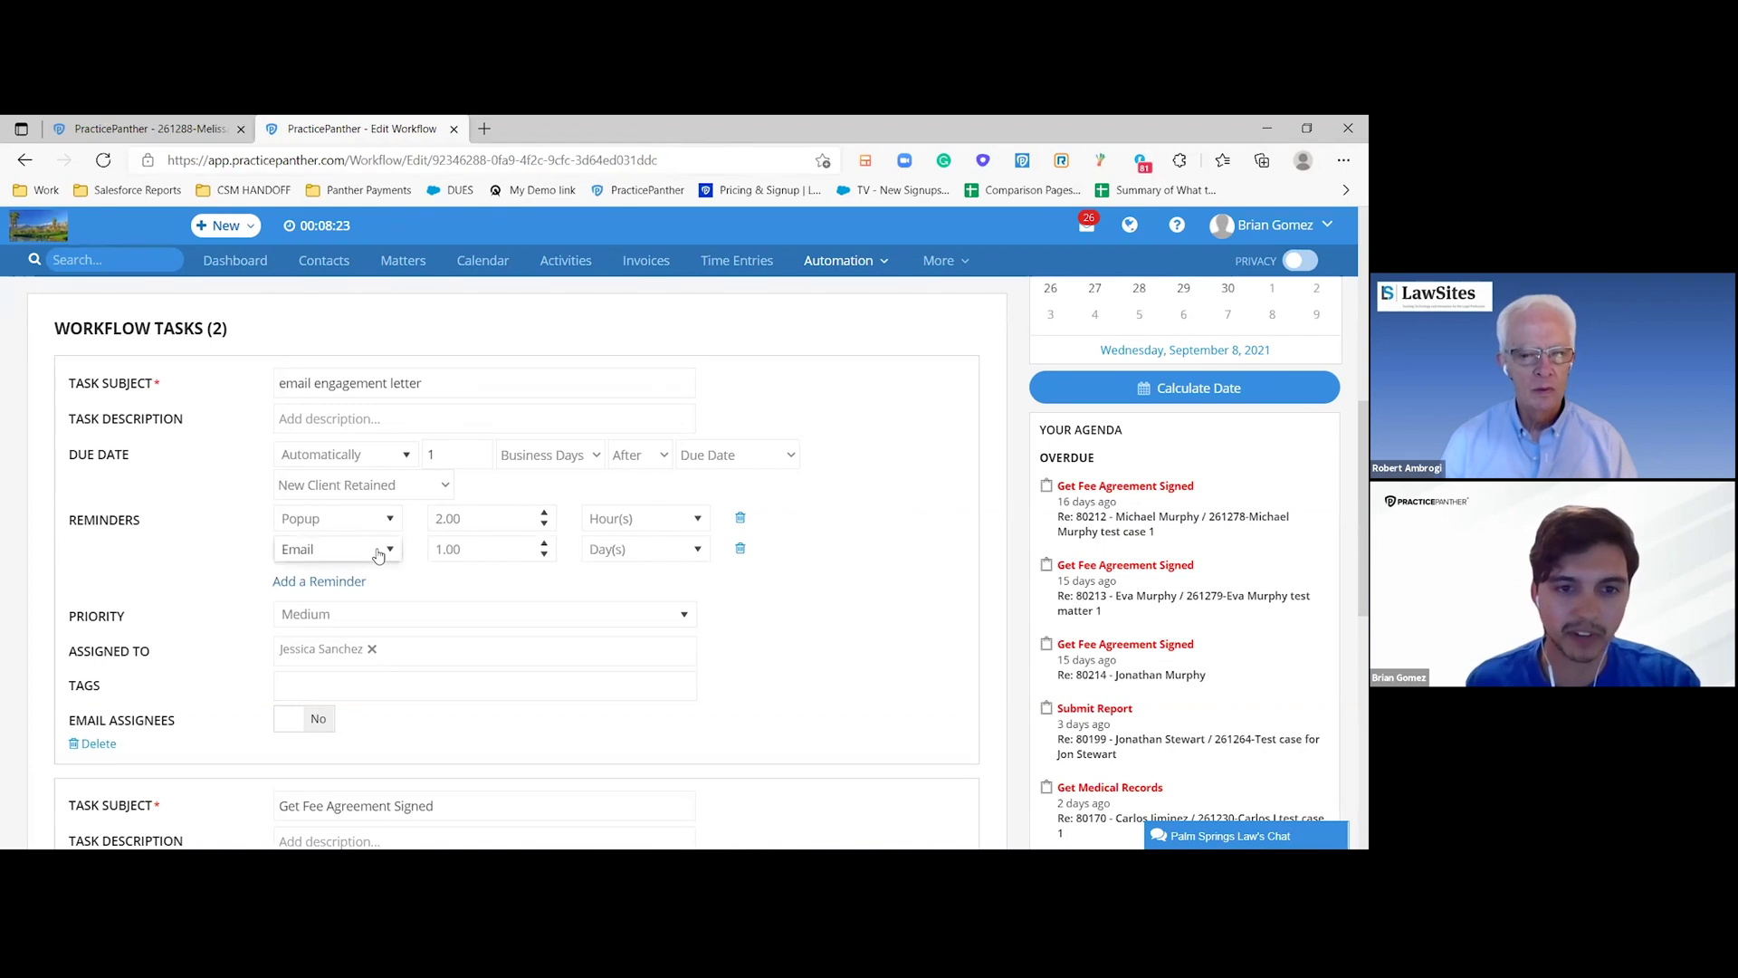
left_click(339, 549)
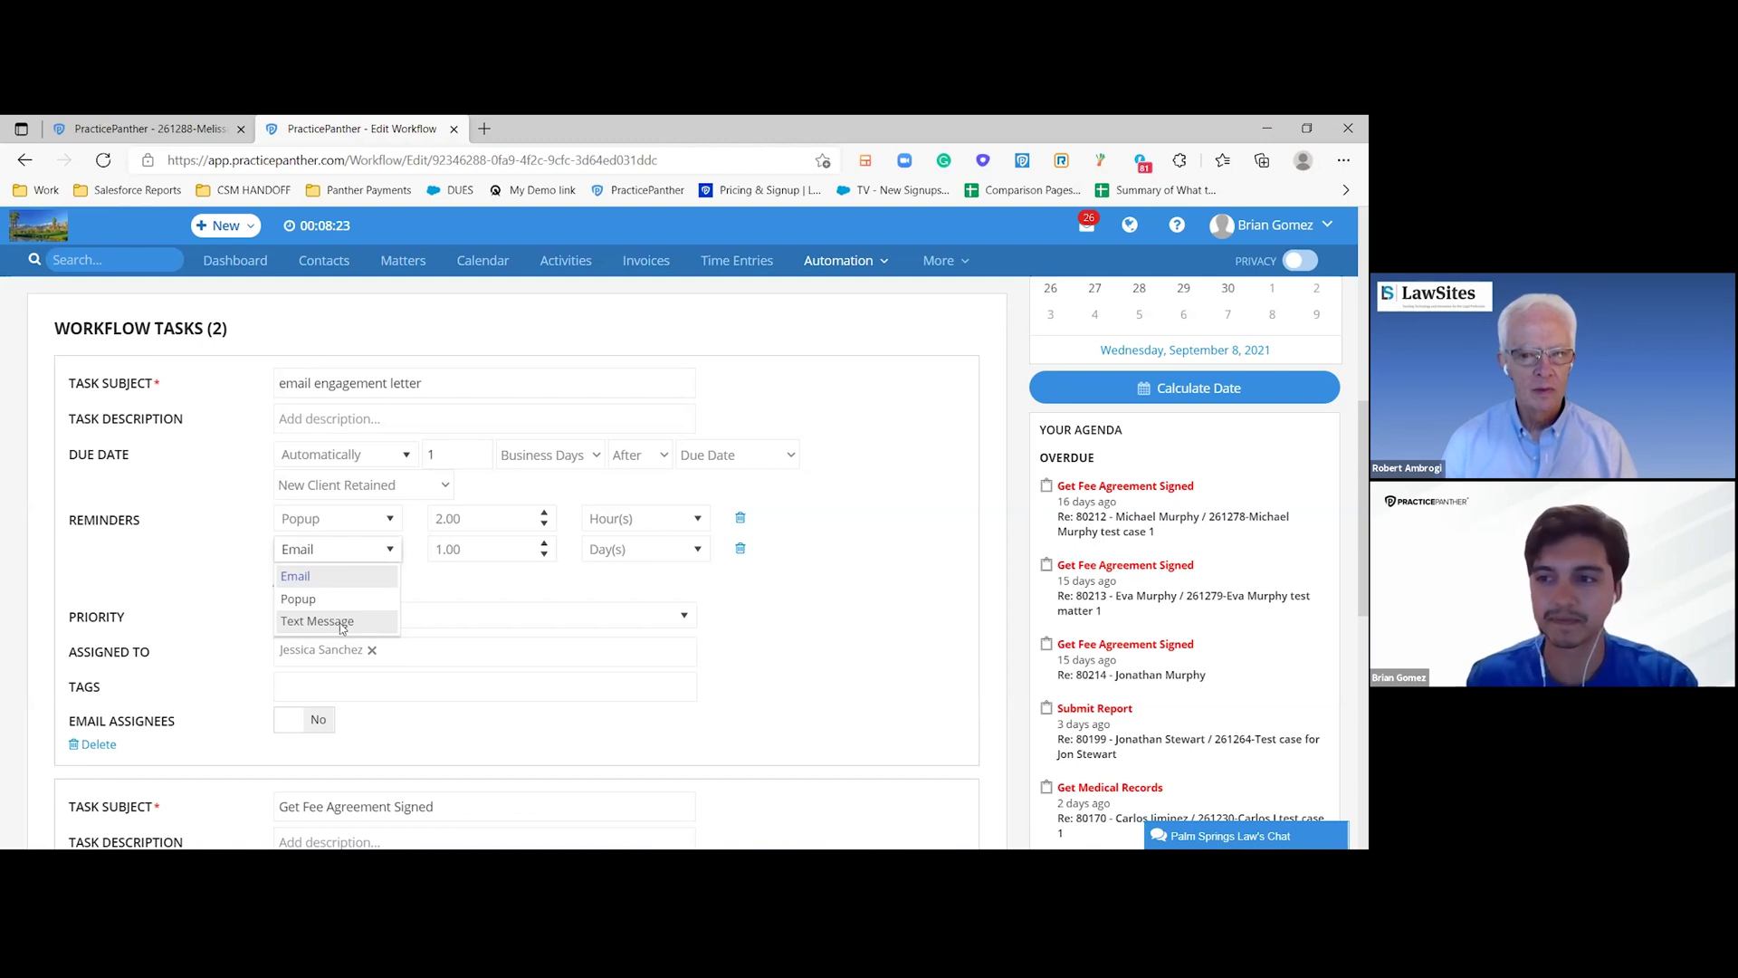
left_click(342, 628)
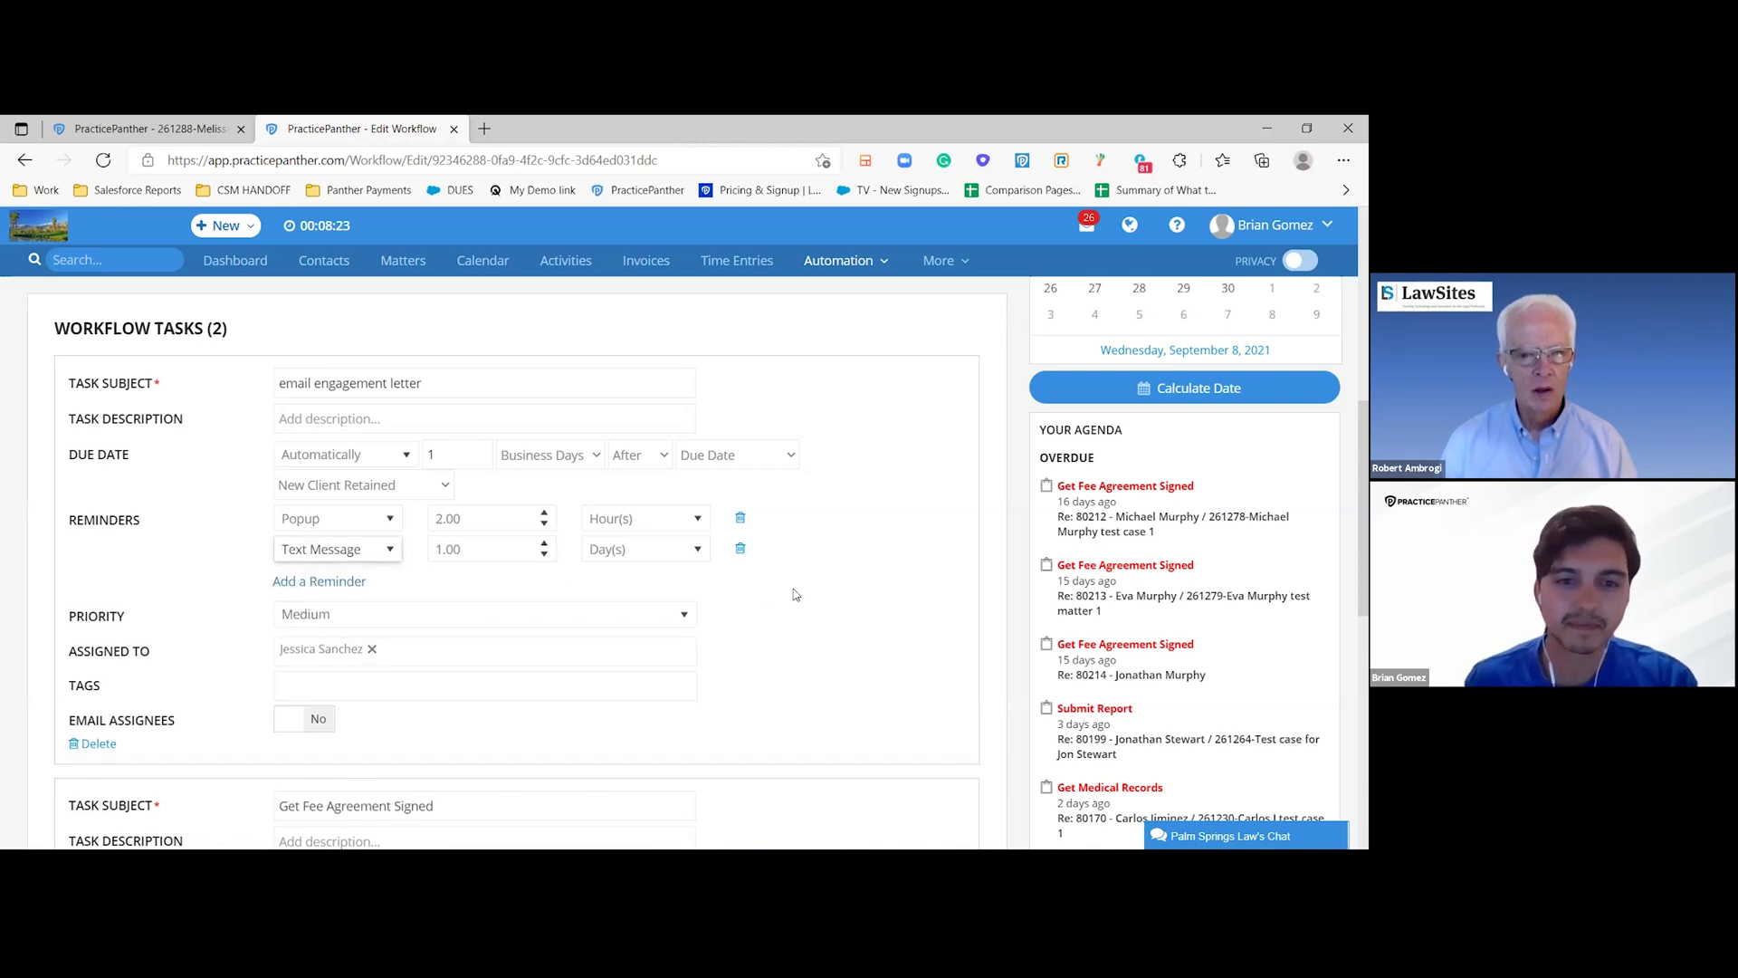
scroll(794, 594, "down", 3)
scroll(742, 513, "up", 4)
scroll(742, 513, "up", 4)
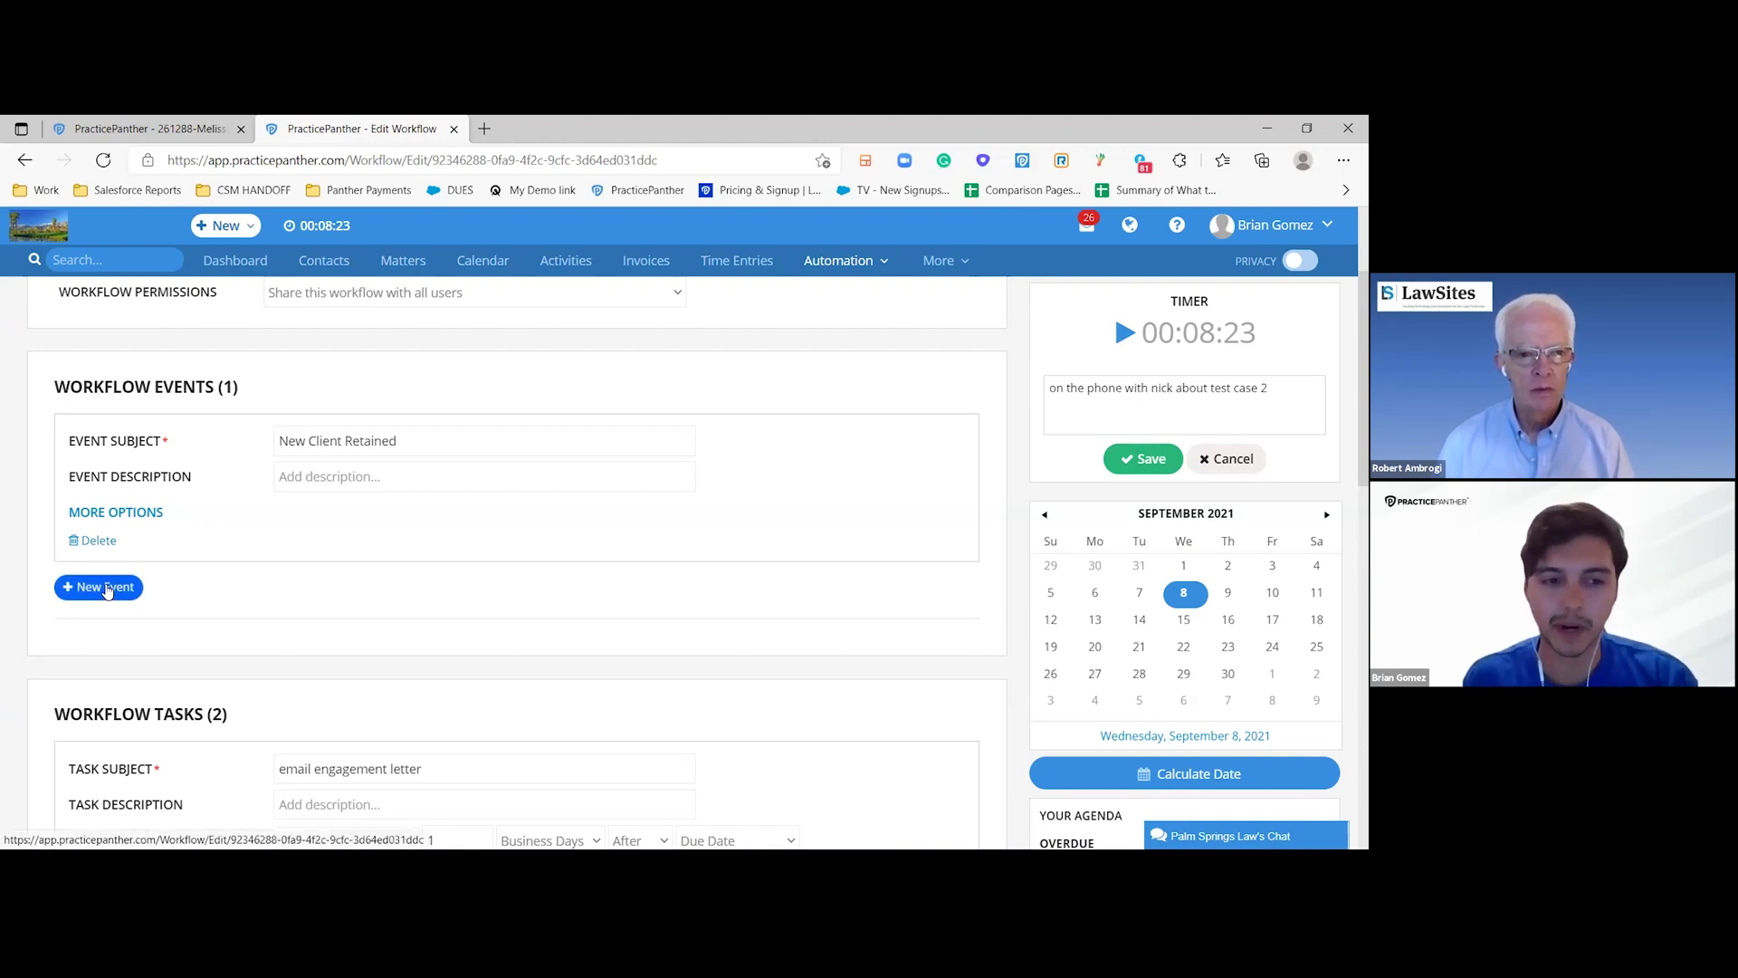
- Set the Get Fee Agreement Signed due date to count after the Completion Date
scroll(162, 498, "down", 3)
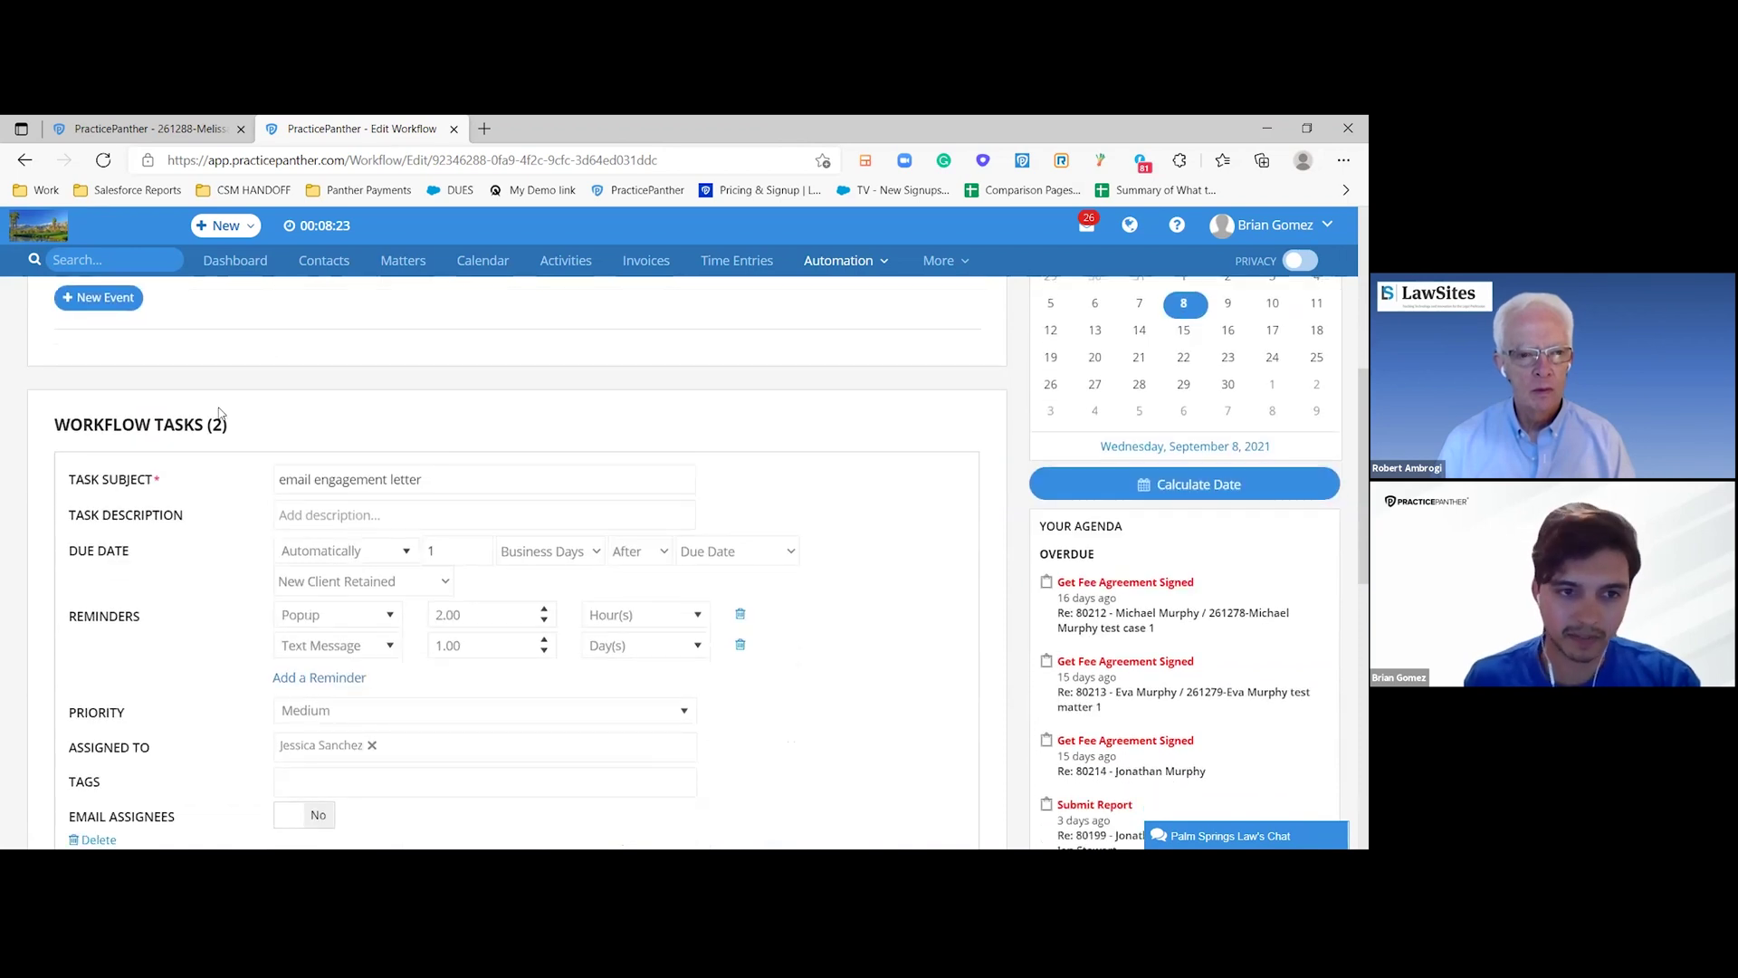
scroll(218, 413, "down", 3)
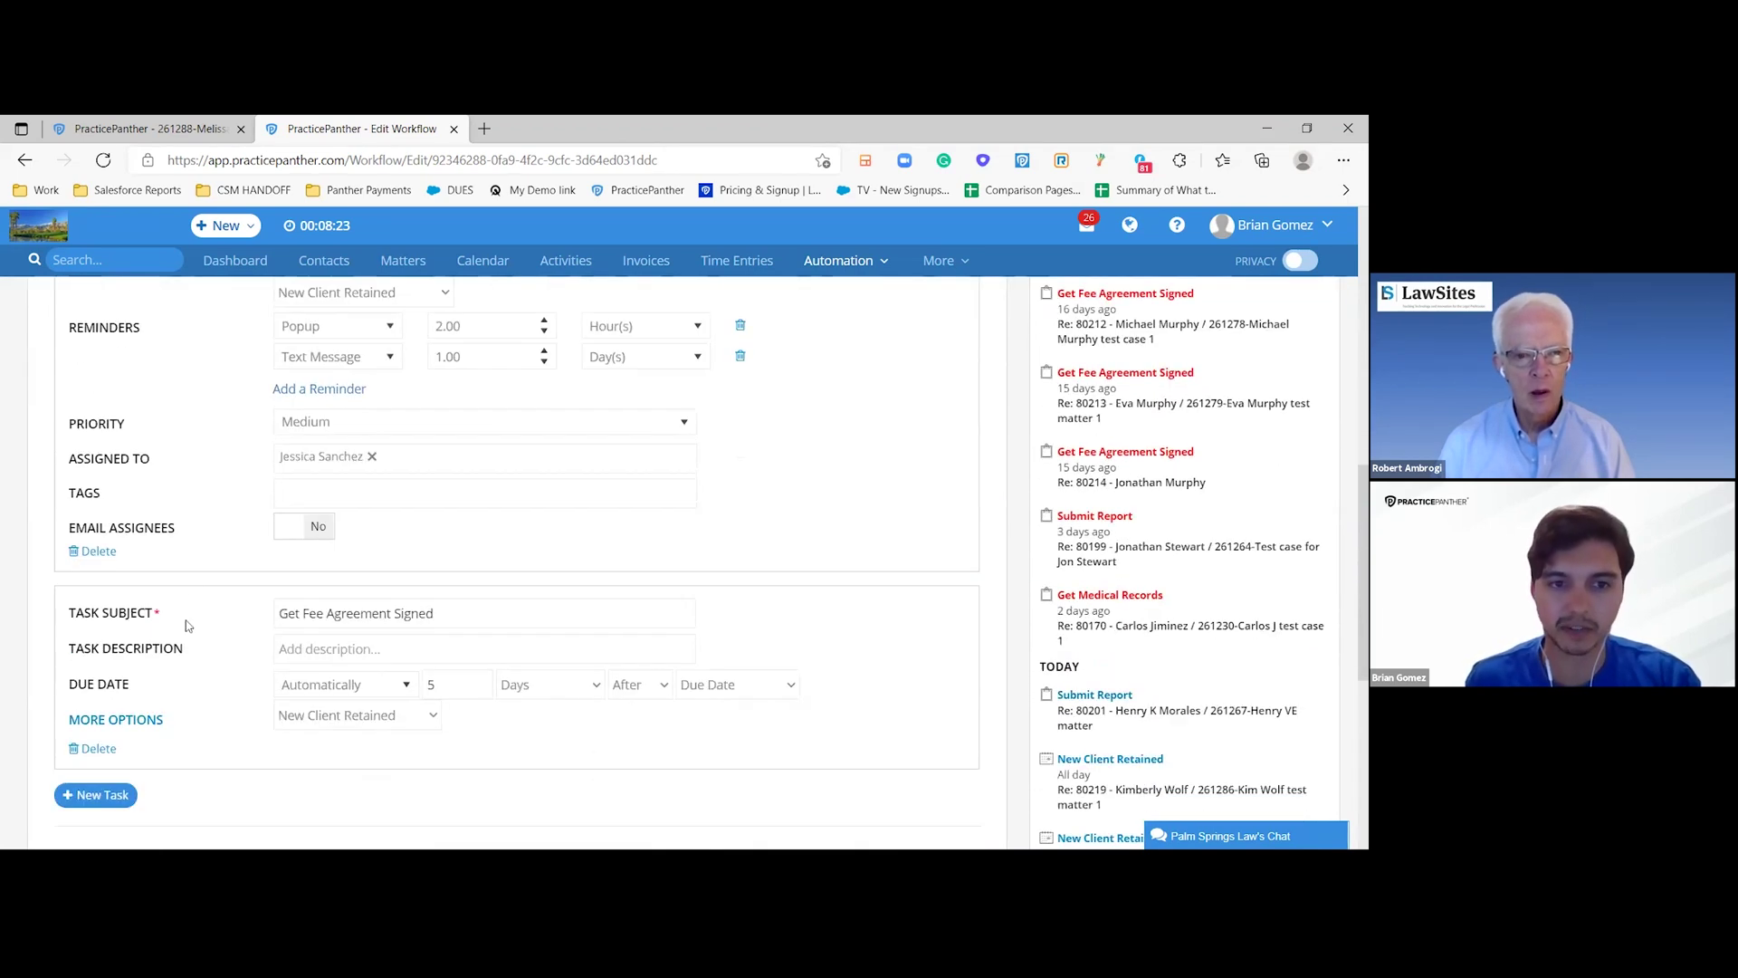
scroll(193, 584, "up", 2)
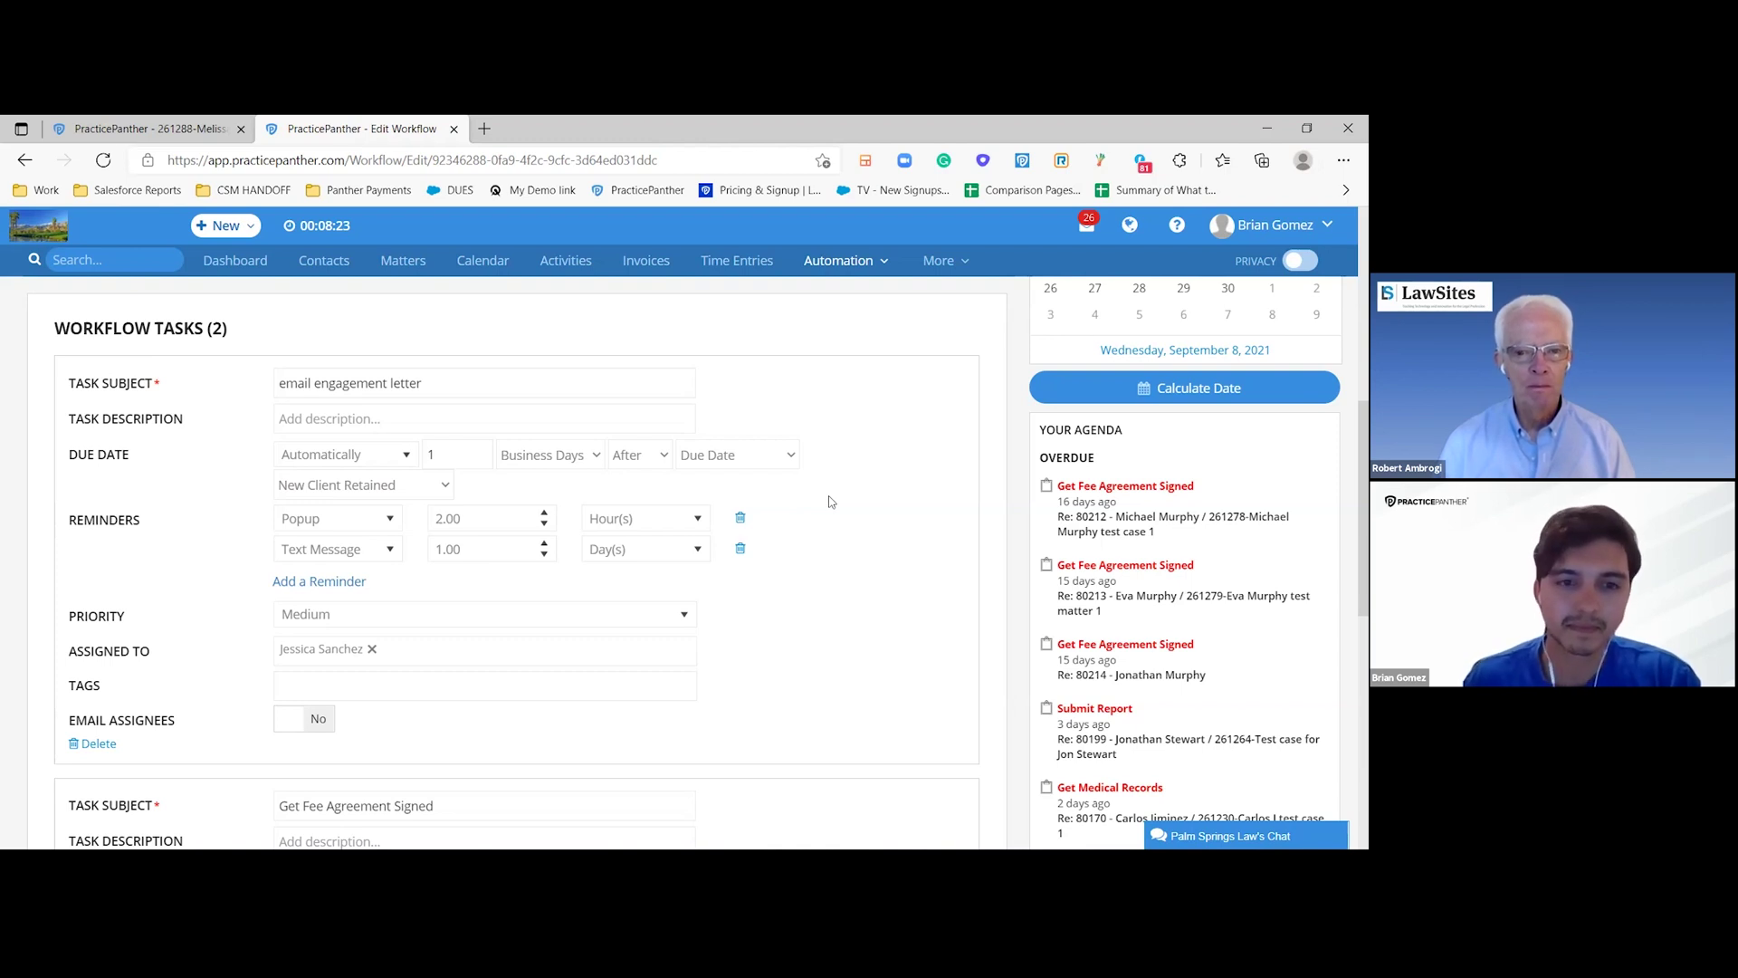
scroll(829, 501, "down", 5)
scroll(474, 539, "up", 4)
scroll(475, 540, "up", 1)
scroll(426, 688, "down", 2)
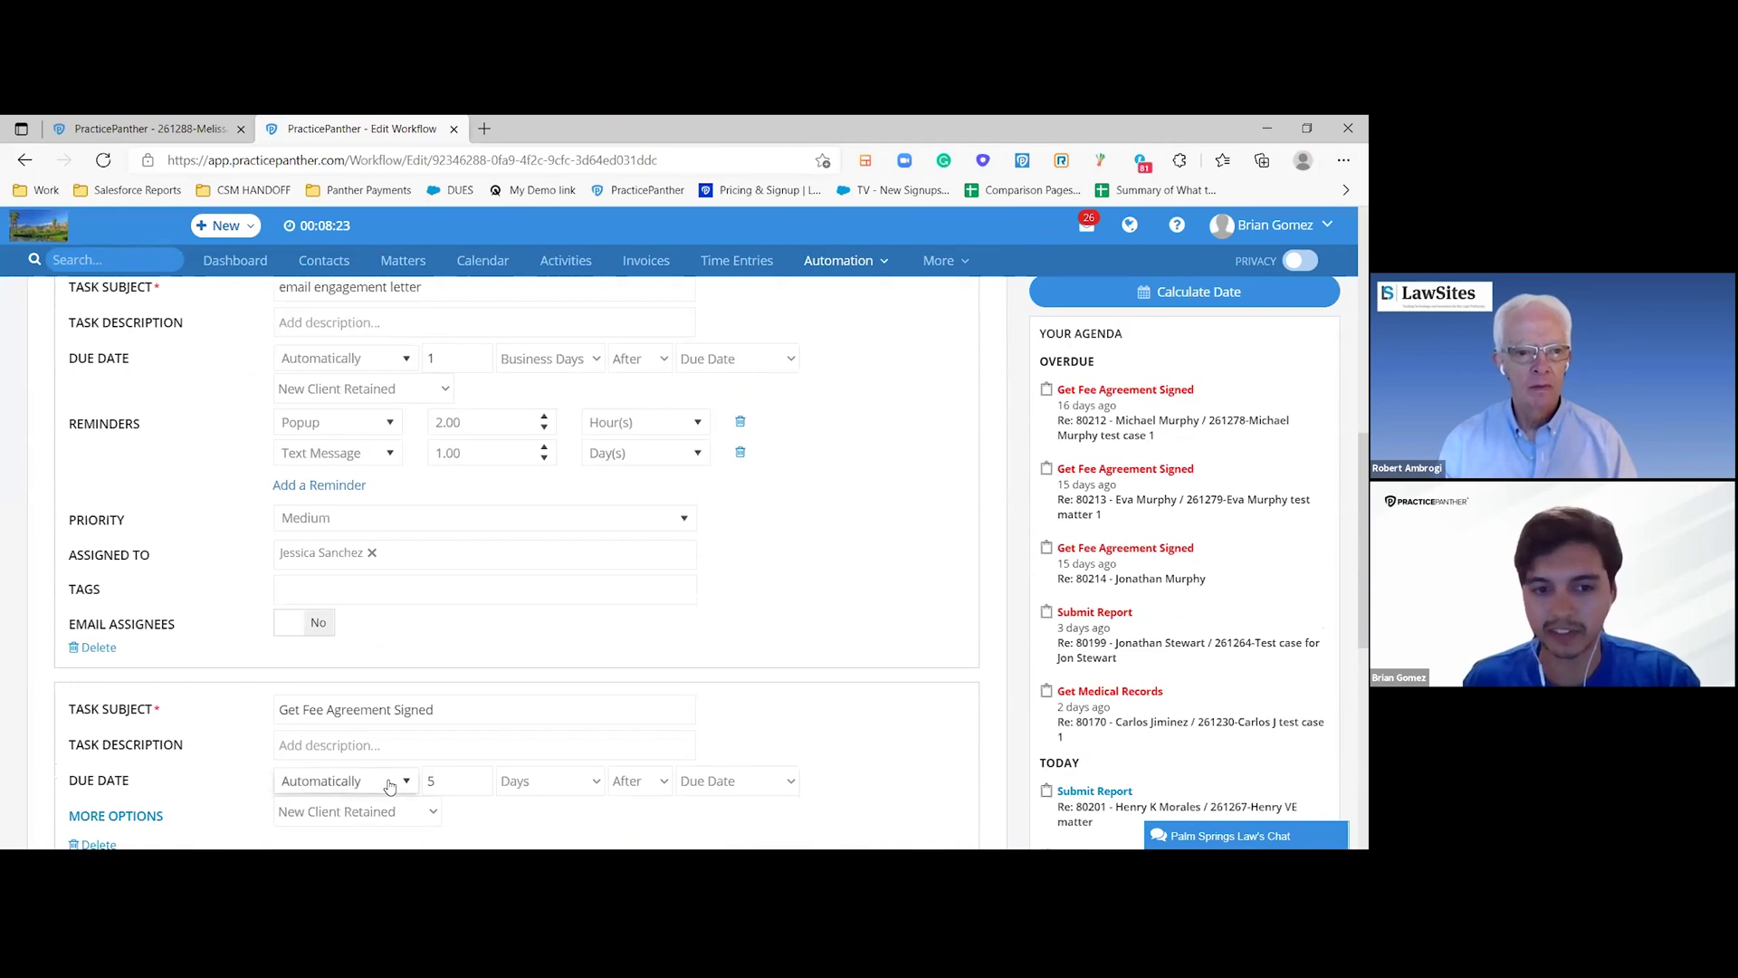
scroll(570, 725, "up", 5)
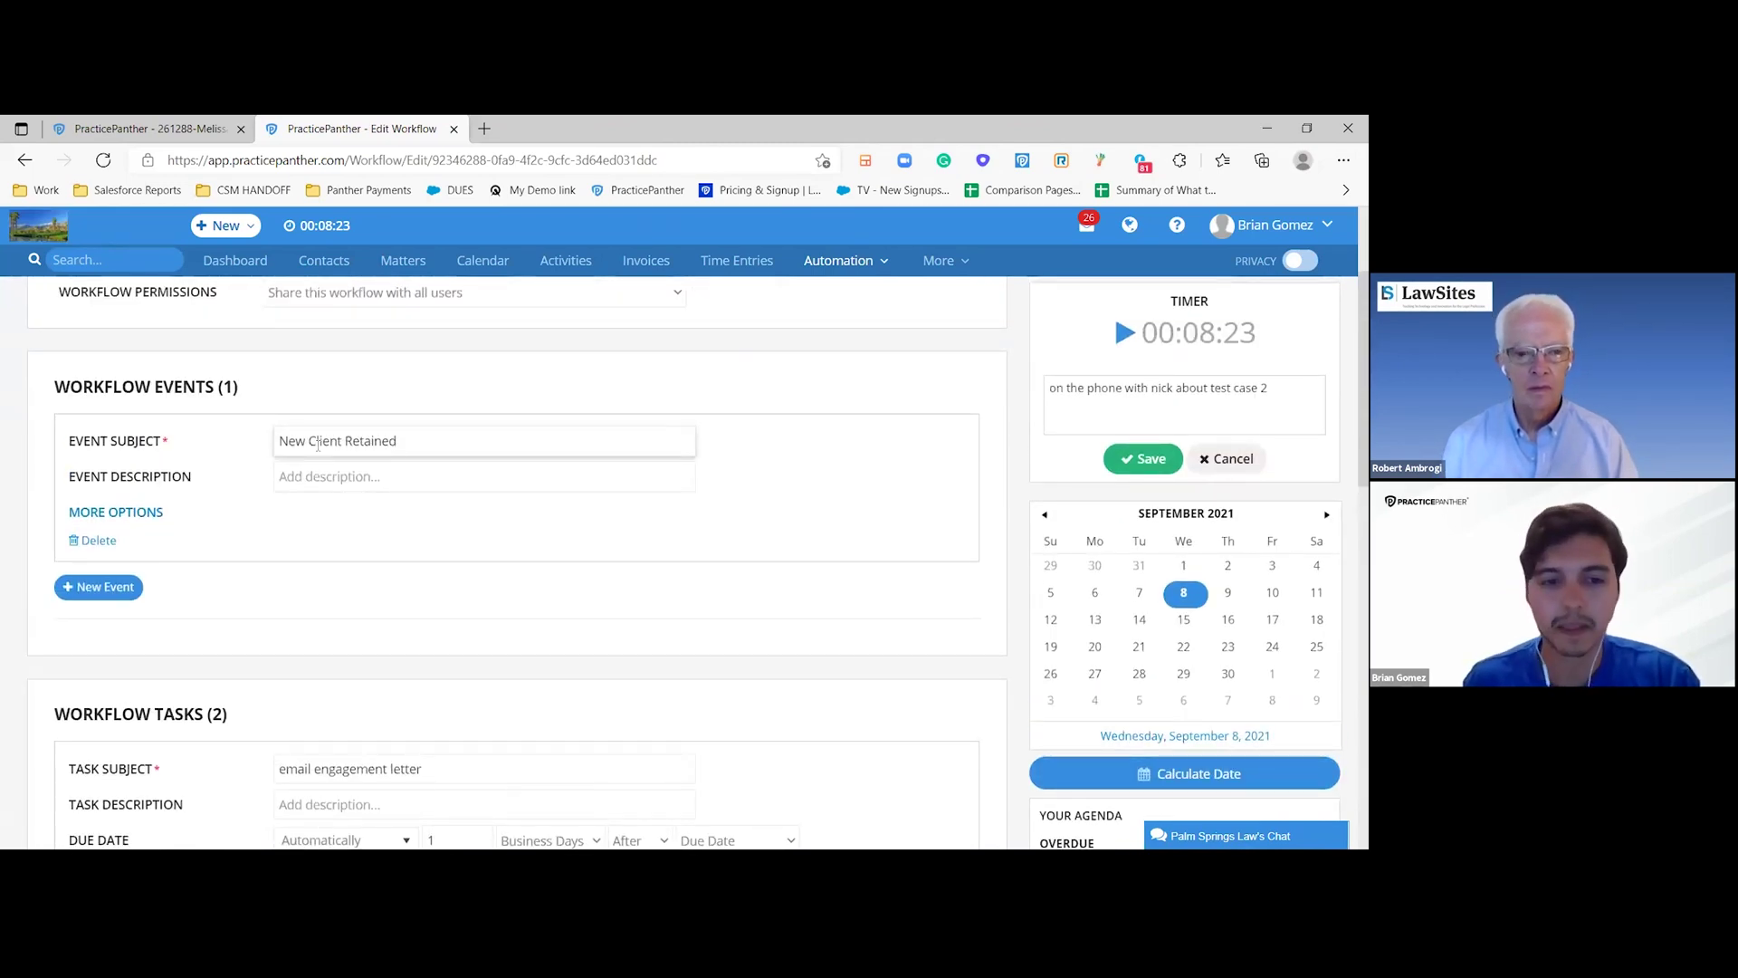
scroll(318, 444, "down", 3)
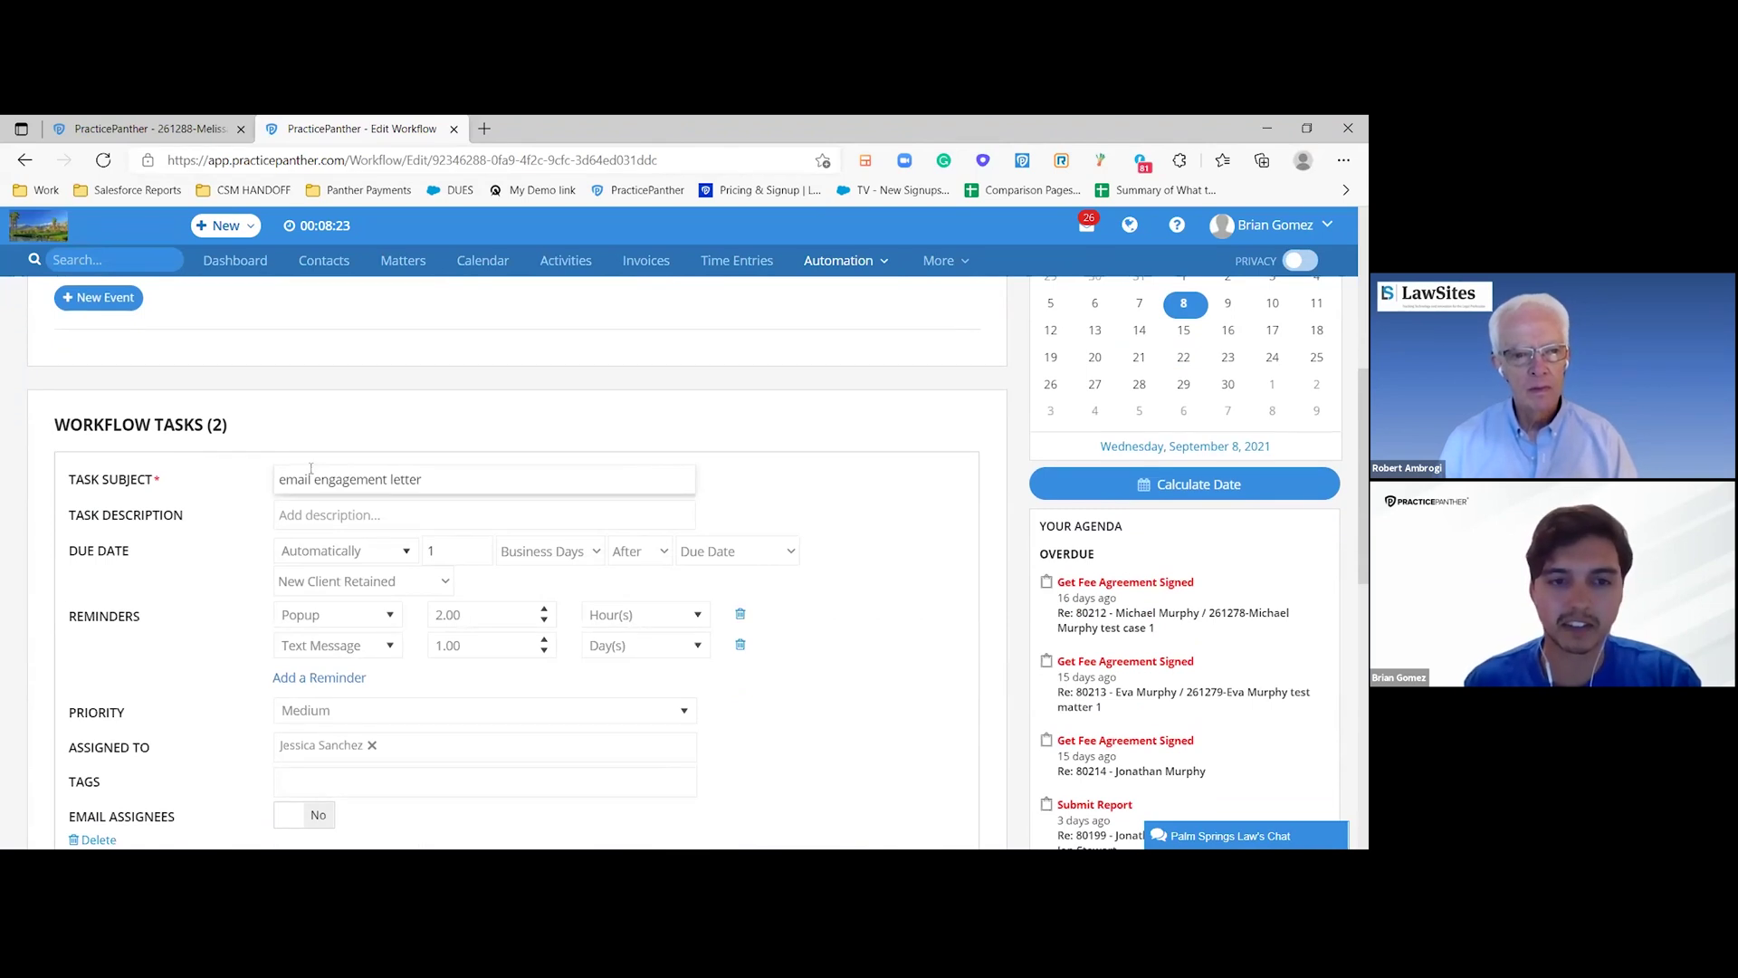
scroll(310, 468, "down", 2)
scroll(402, 684, "up", 2)
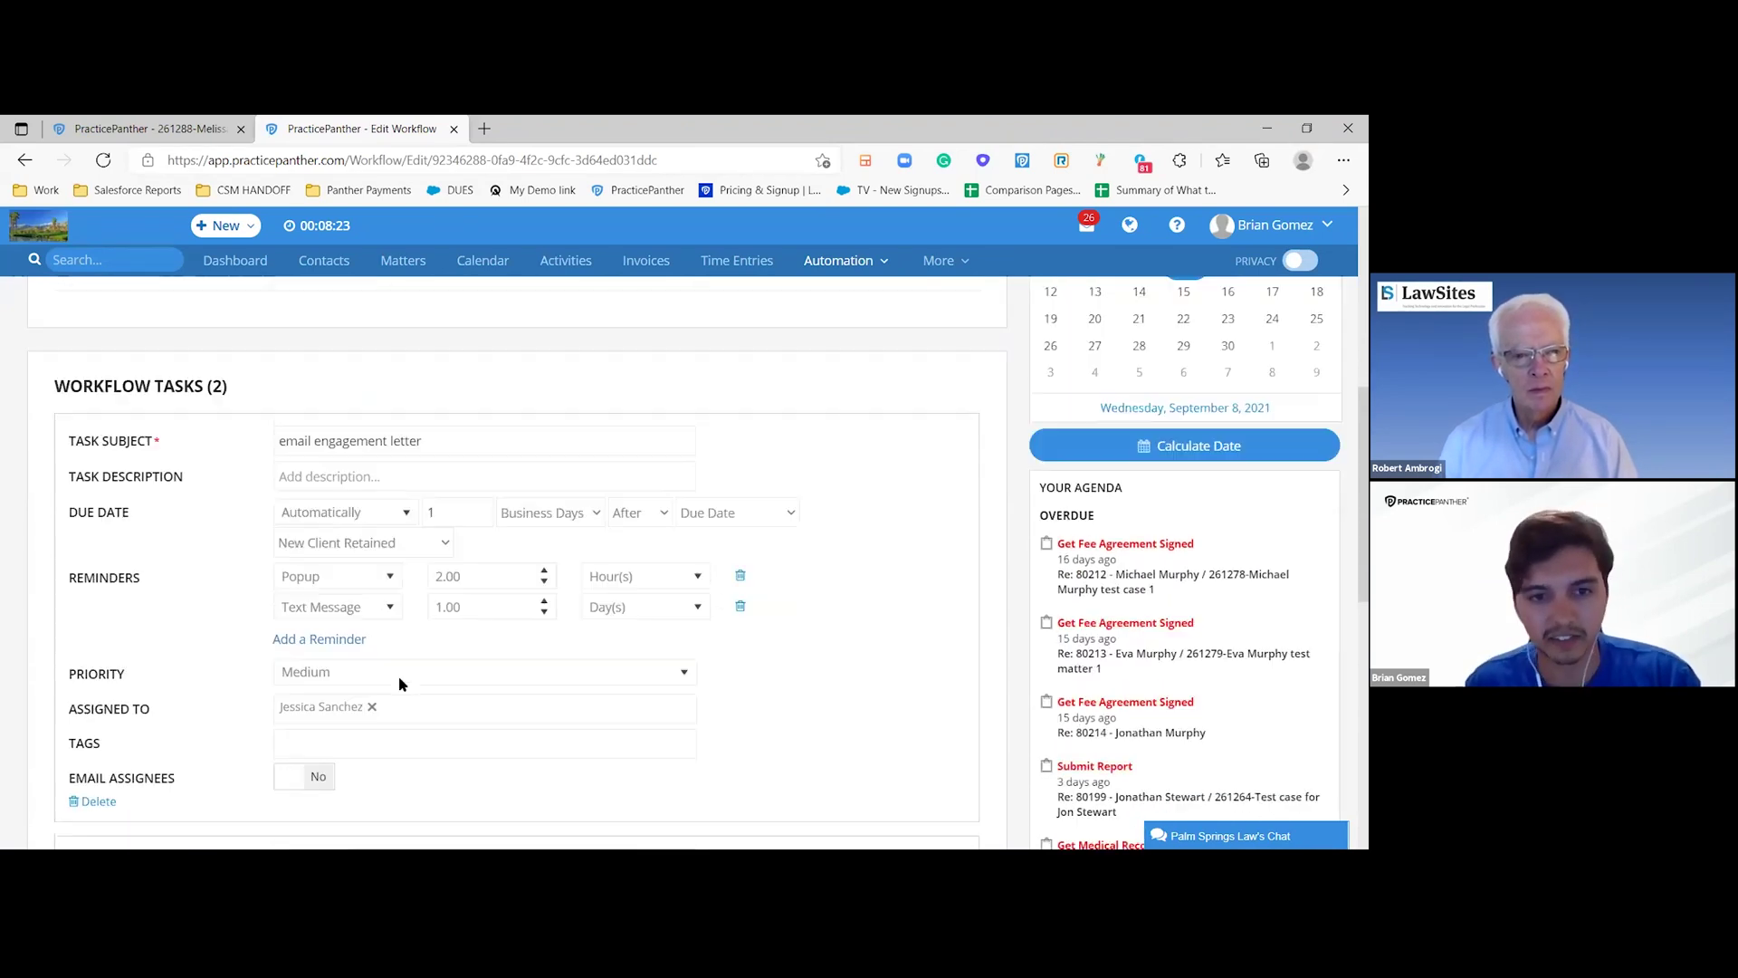
scroll(402, 684, "up", 1)
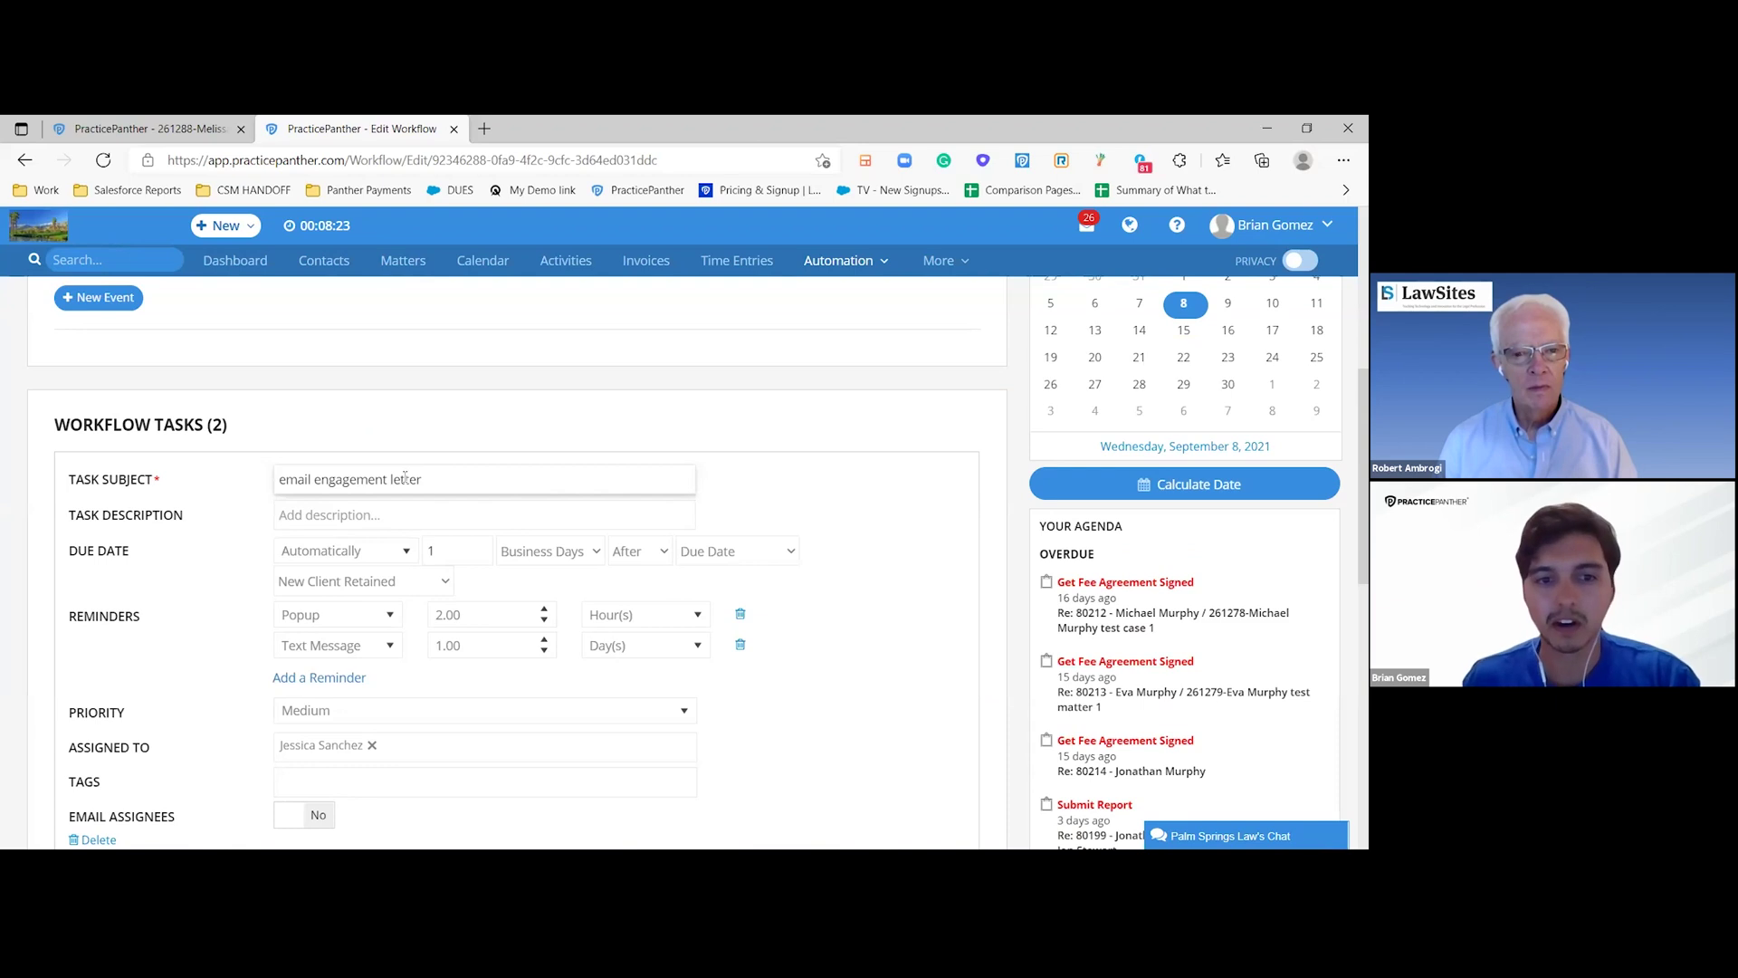
scroll(434, 534, "down", 3)
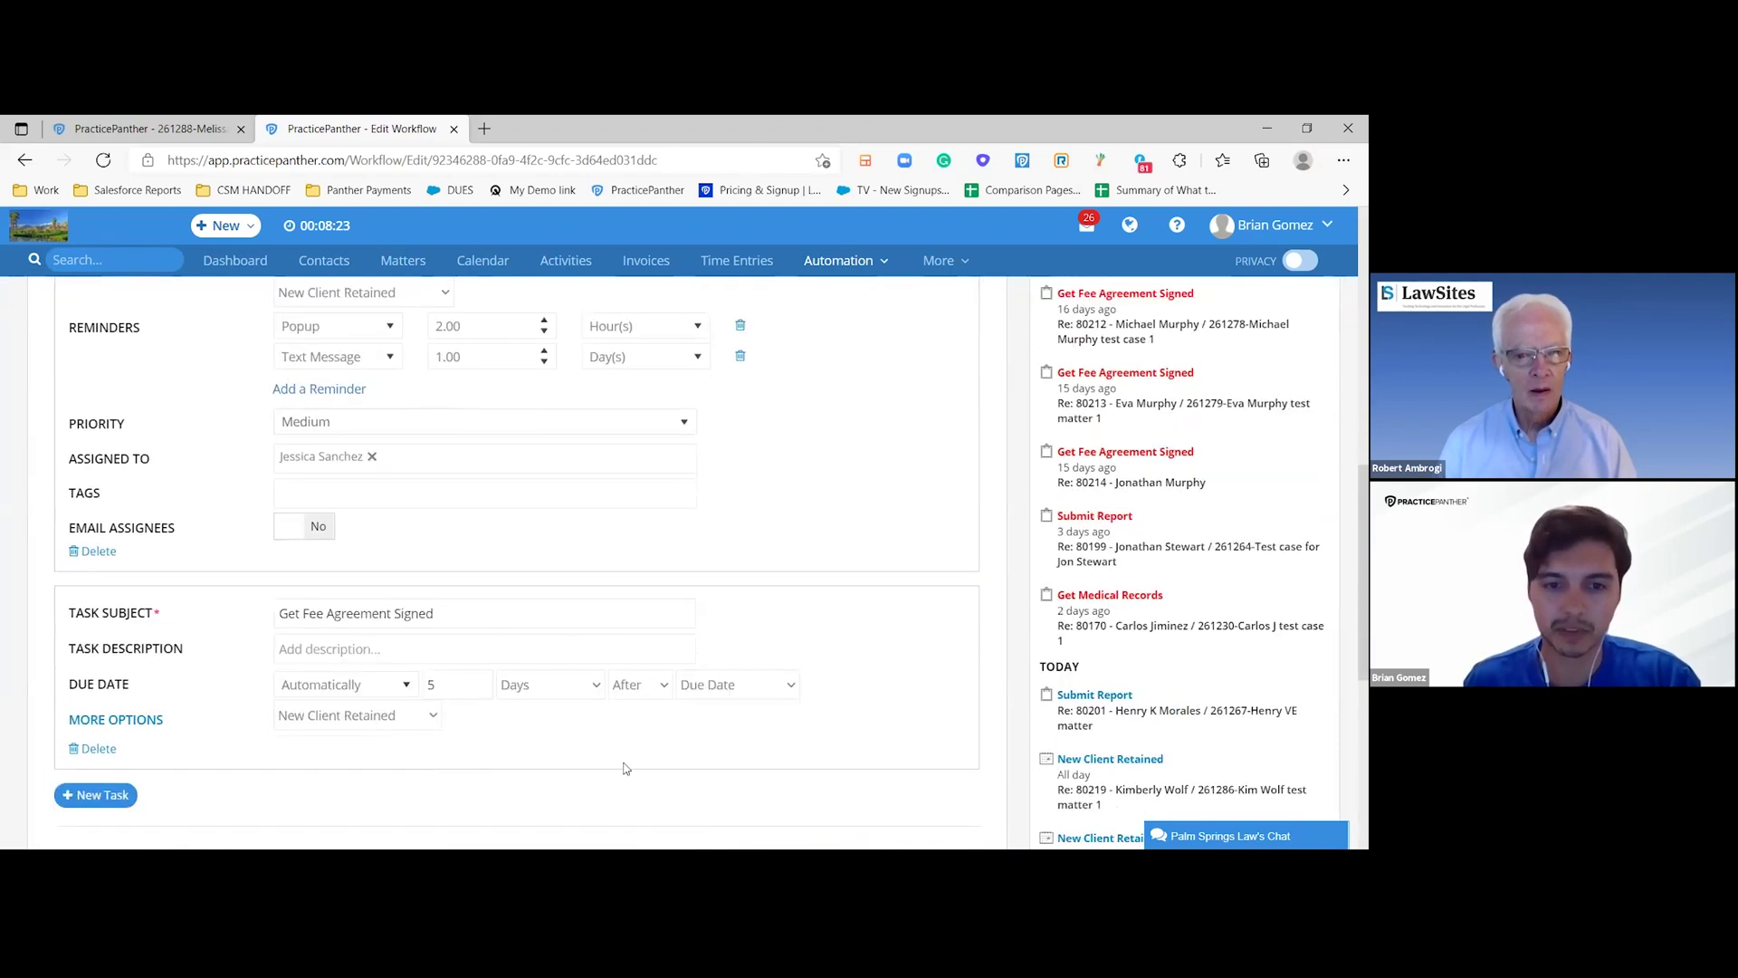
left_click(639, 686)
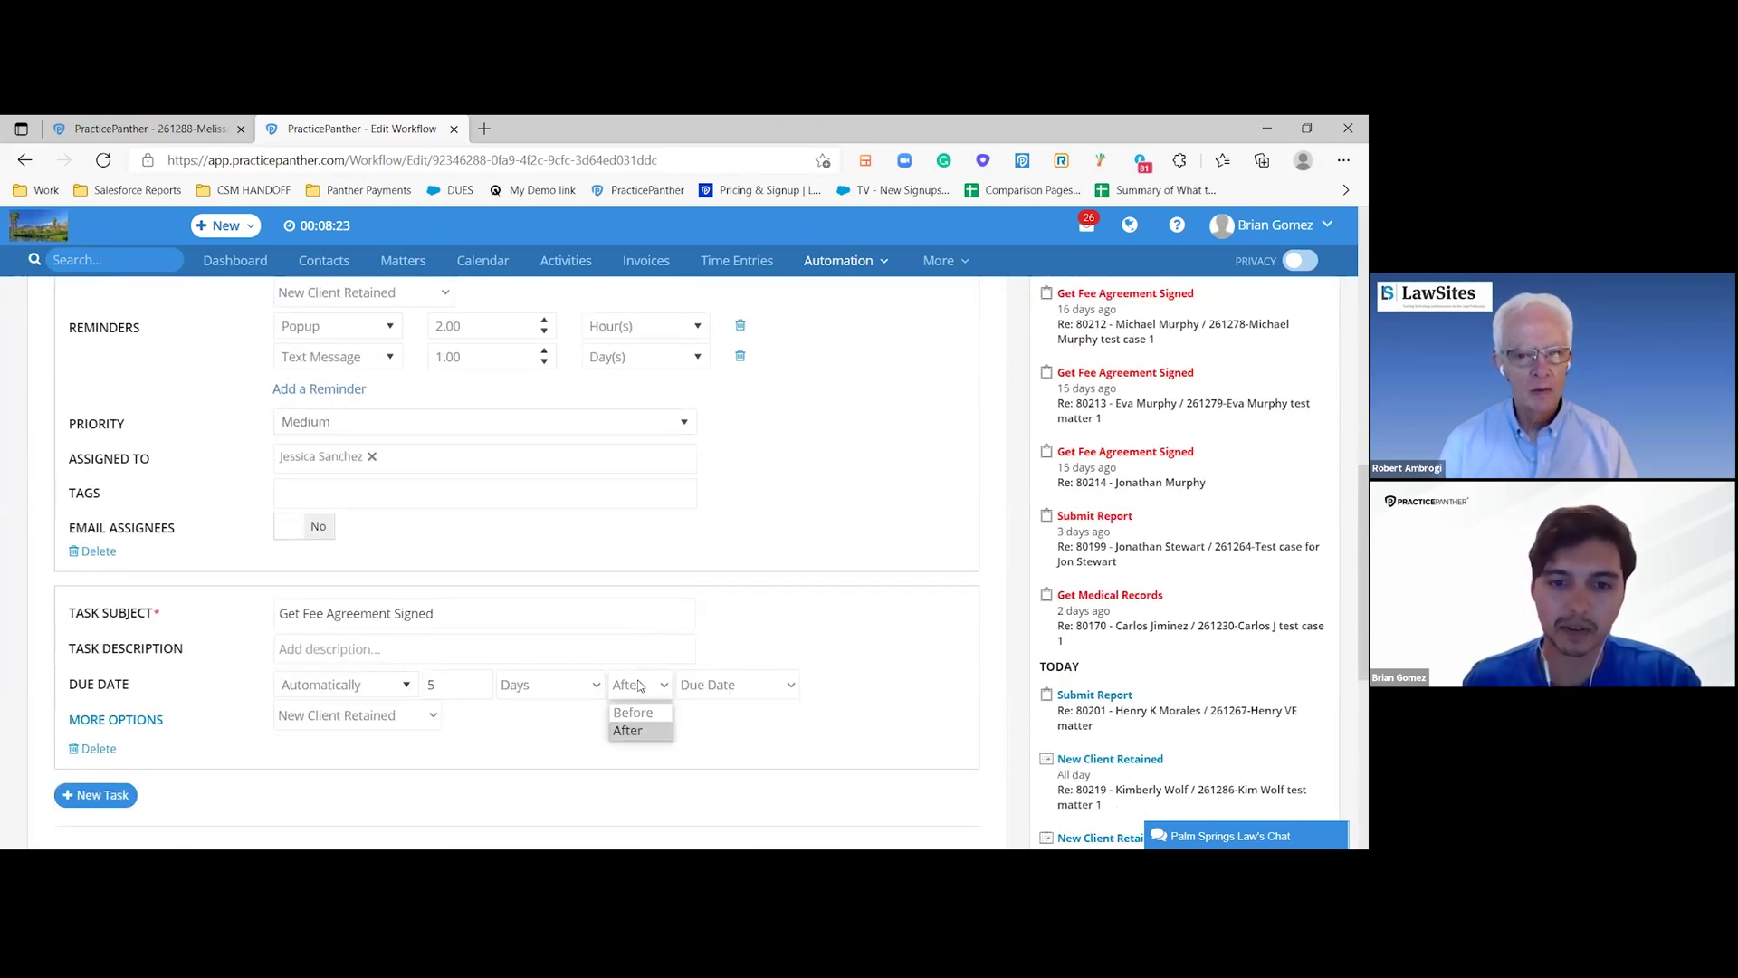
left_click(735, 685)
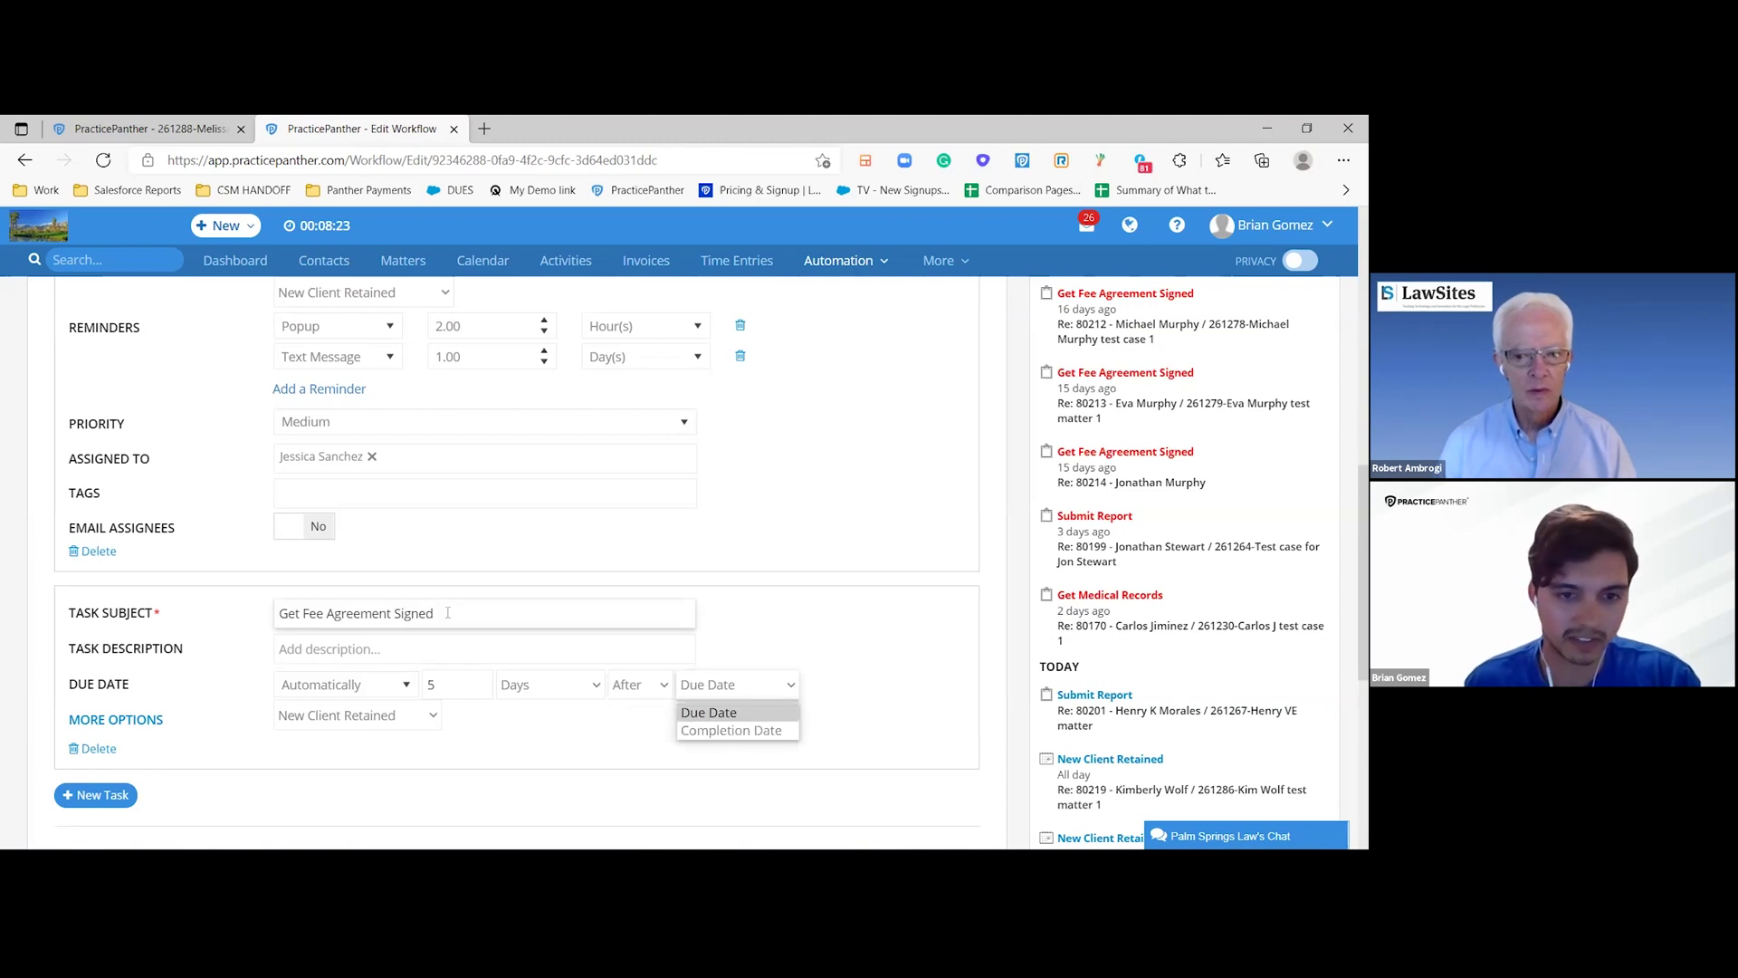
left_click(731, 730)
- Click into the second task's description, then return to the top of the page
scroll(496, 470, "up", 1)
scroll(496, 470, "up", 3)
scroll(496, 471, "down", 2)
left_click(353, 745)
scroll(356, 786, "up", 4)
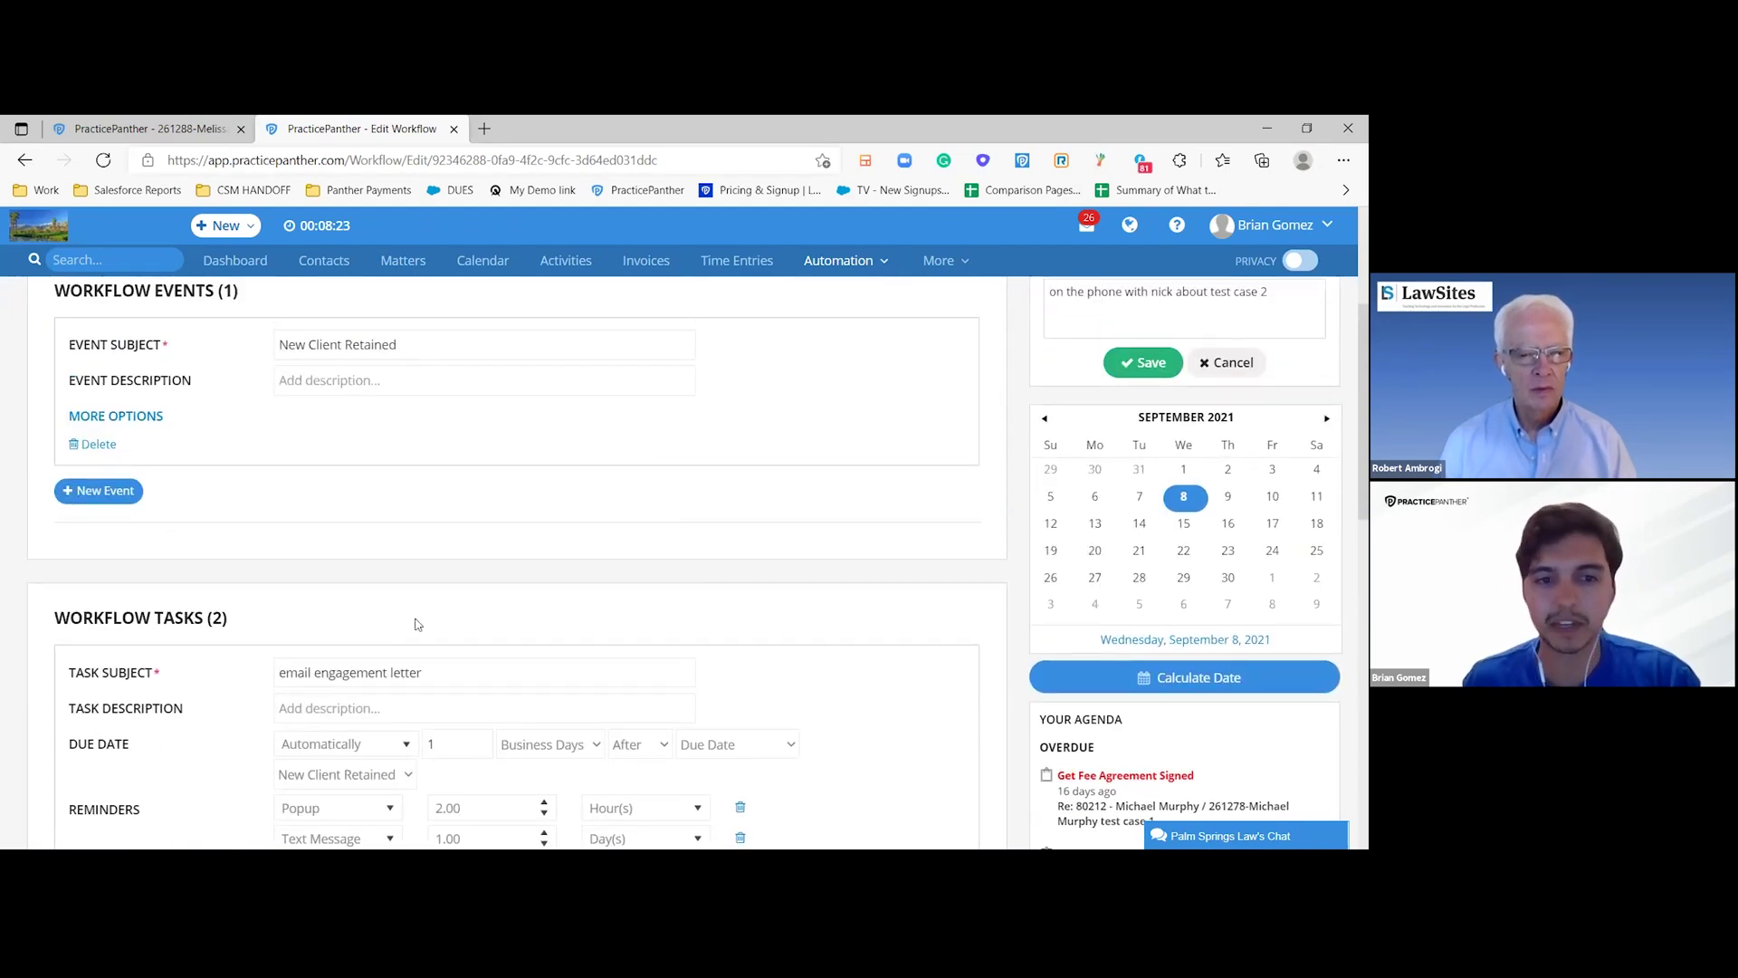
scroll(258, 598, "up", 3)
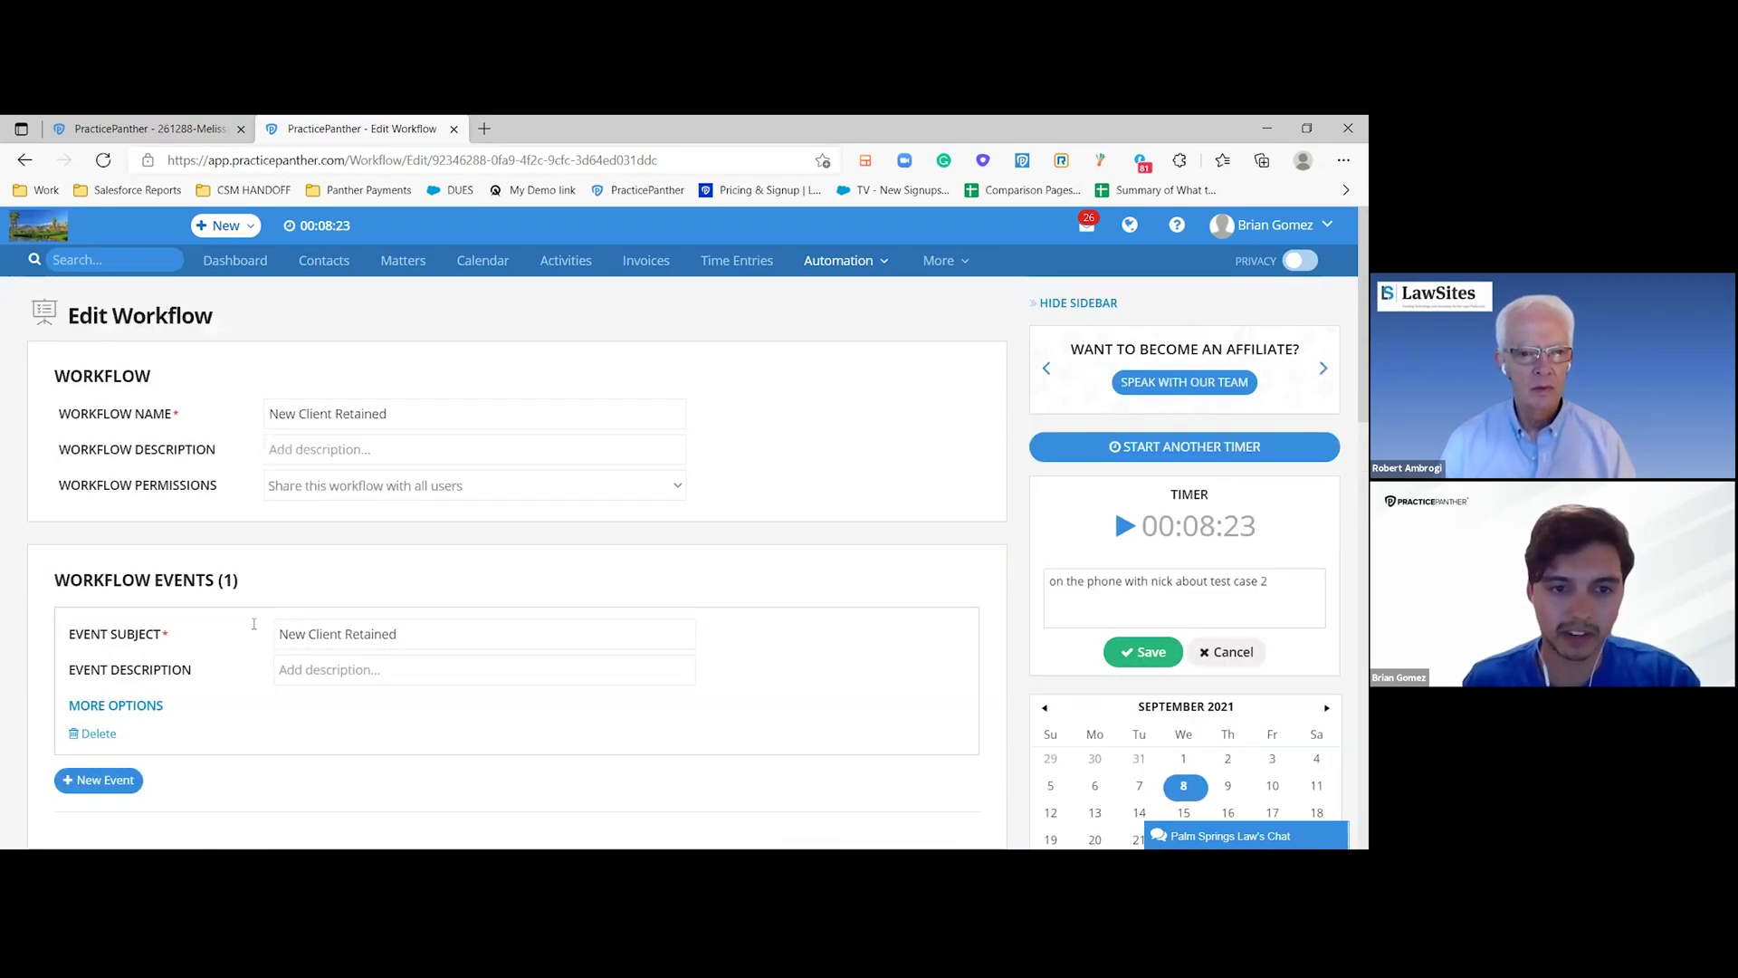
- From the test case 1 matter's add menu, choose Apply Workflow
scroll(262, 597, "down", 1)
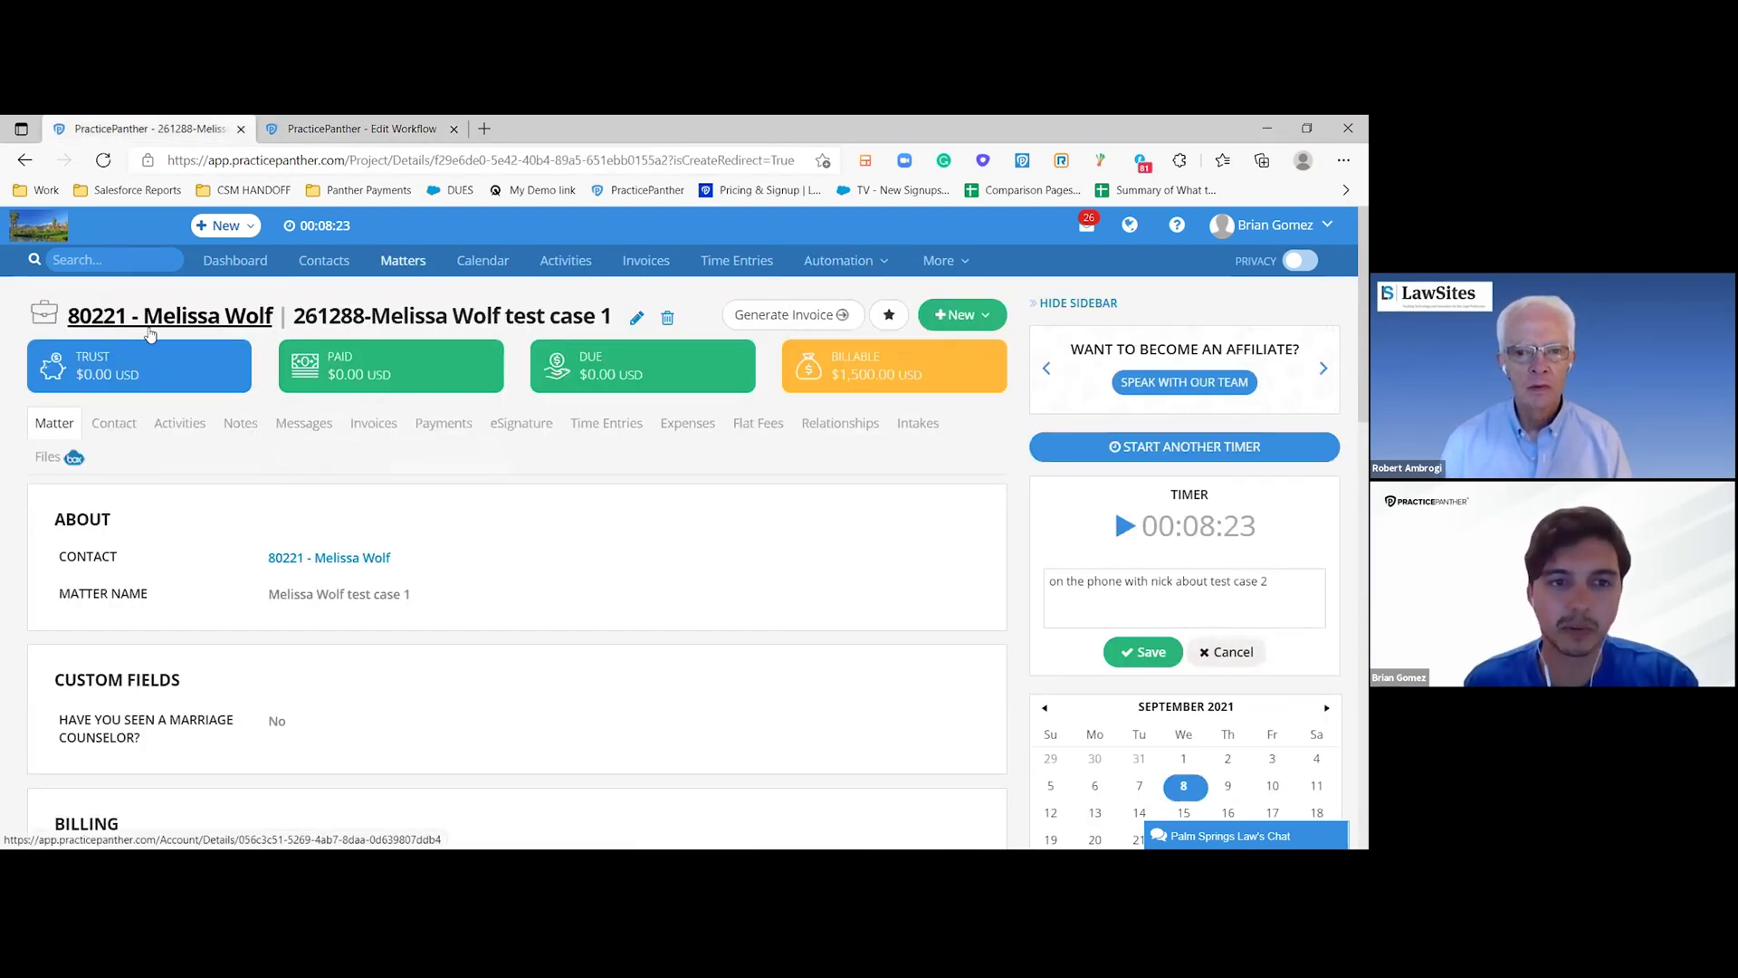
left_click(995, 319)
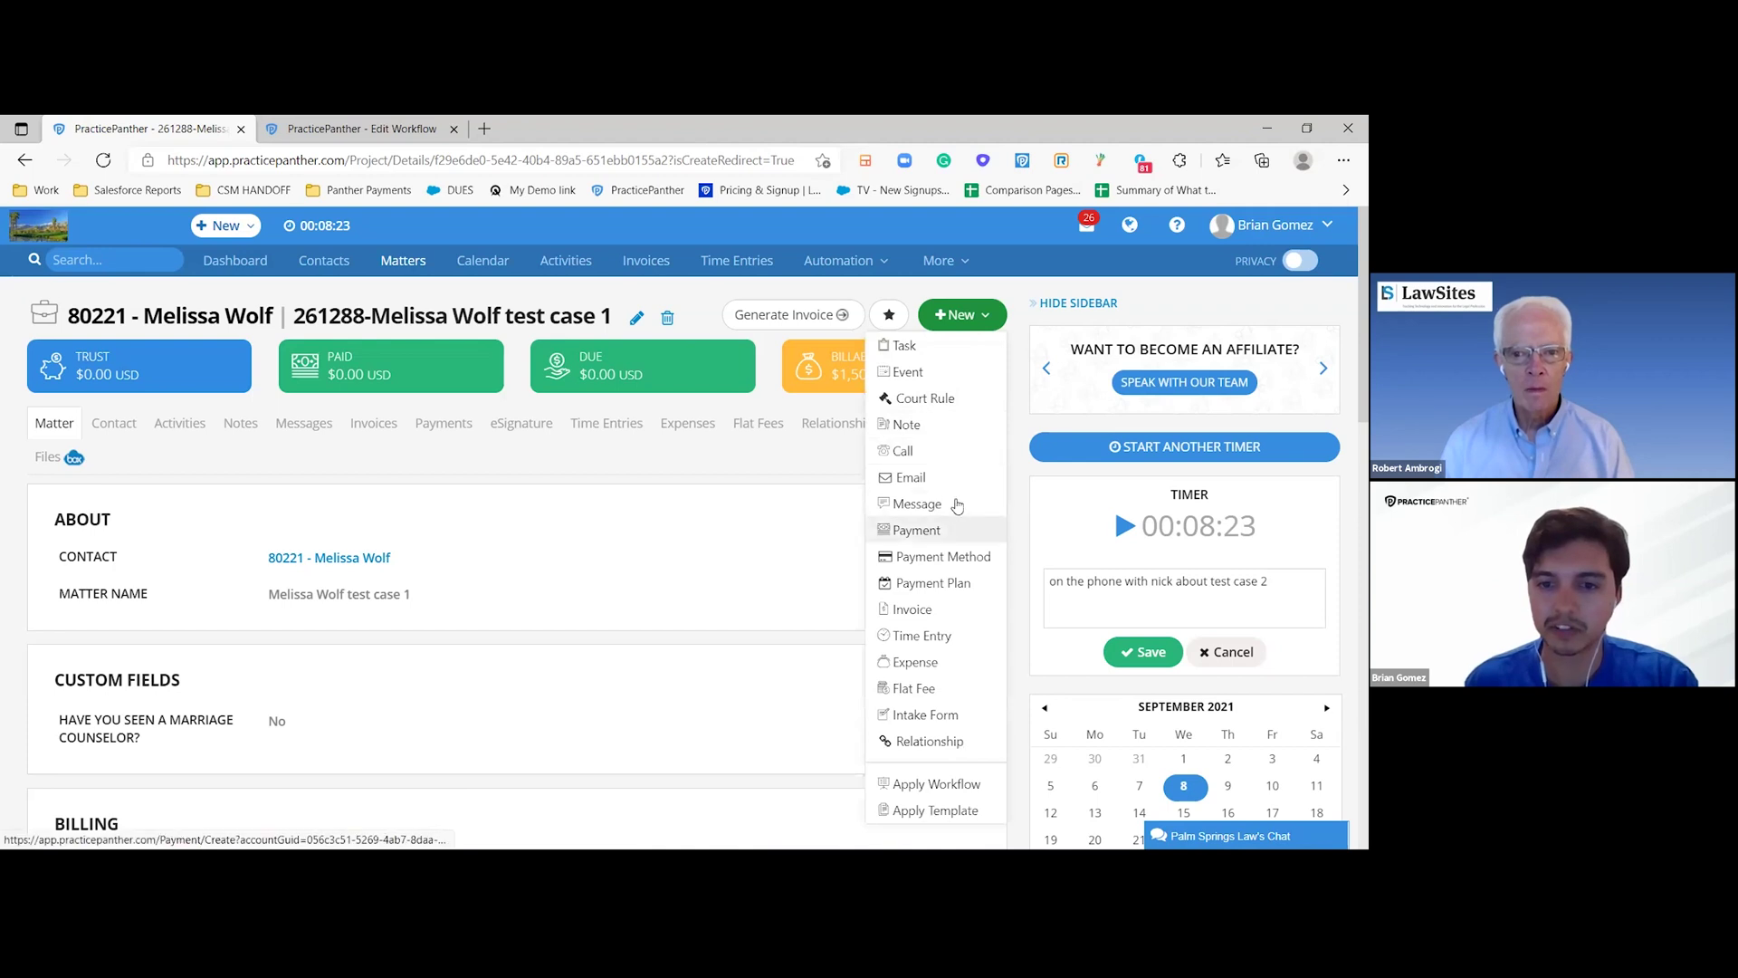
scroll(957, 493, "down", 1)
scroll(935, 615, "up", 1)
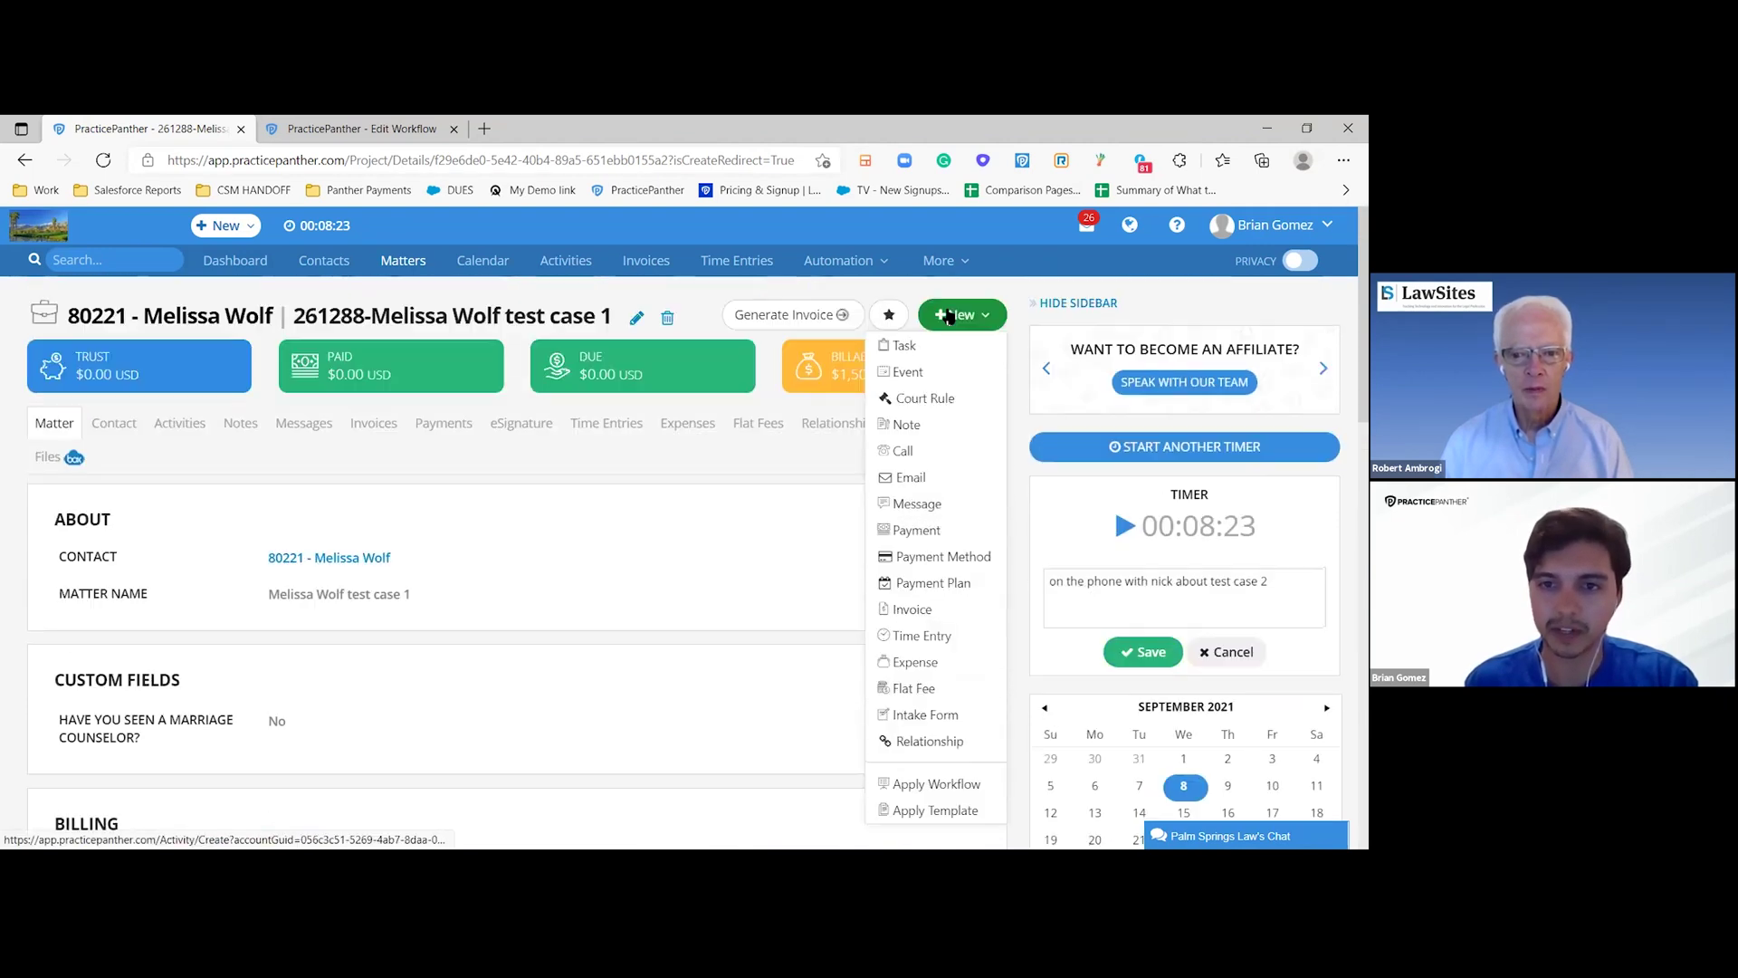
left_click(927, 786)
- Select New Client Retained from the Workflow dropdown and apply it
left_click(640, 313)
scroll(667, 435, "down", 4)
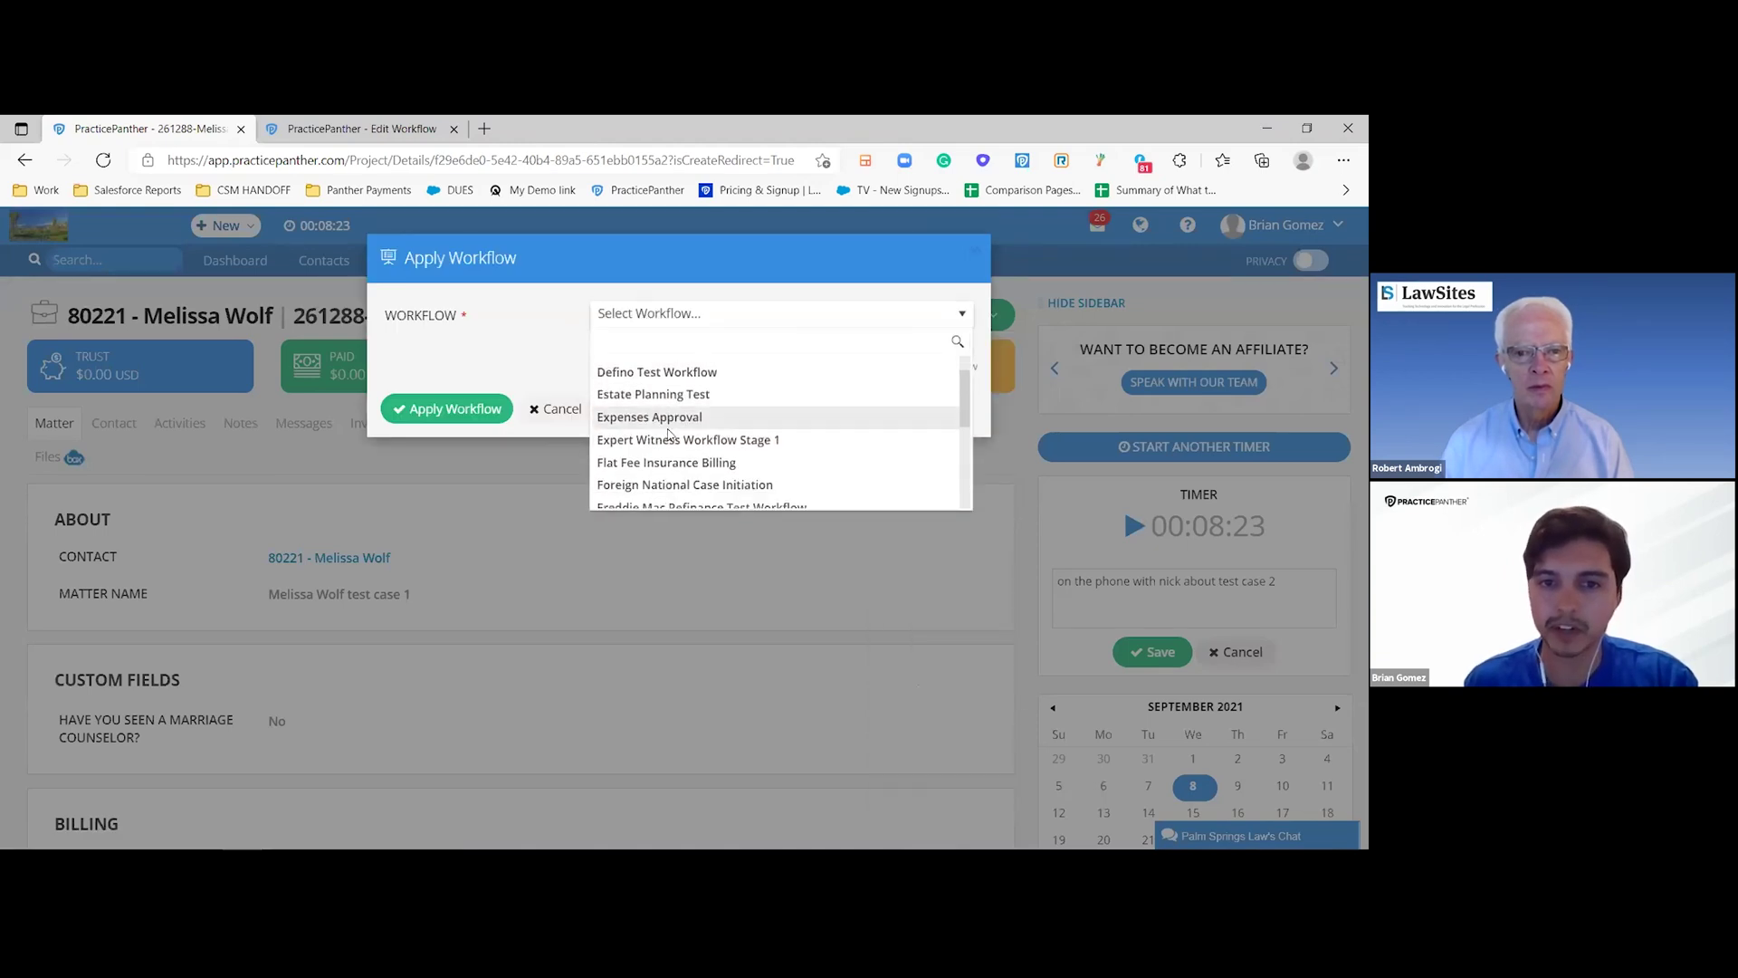
scroll(667, 435, "down", 1)
left_click(659, 458)
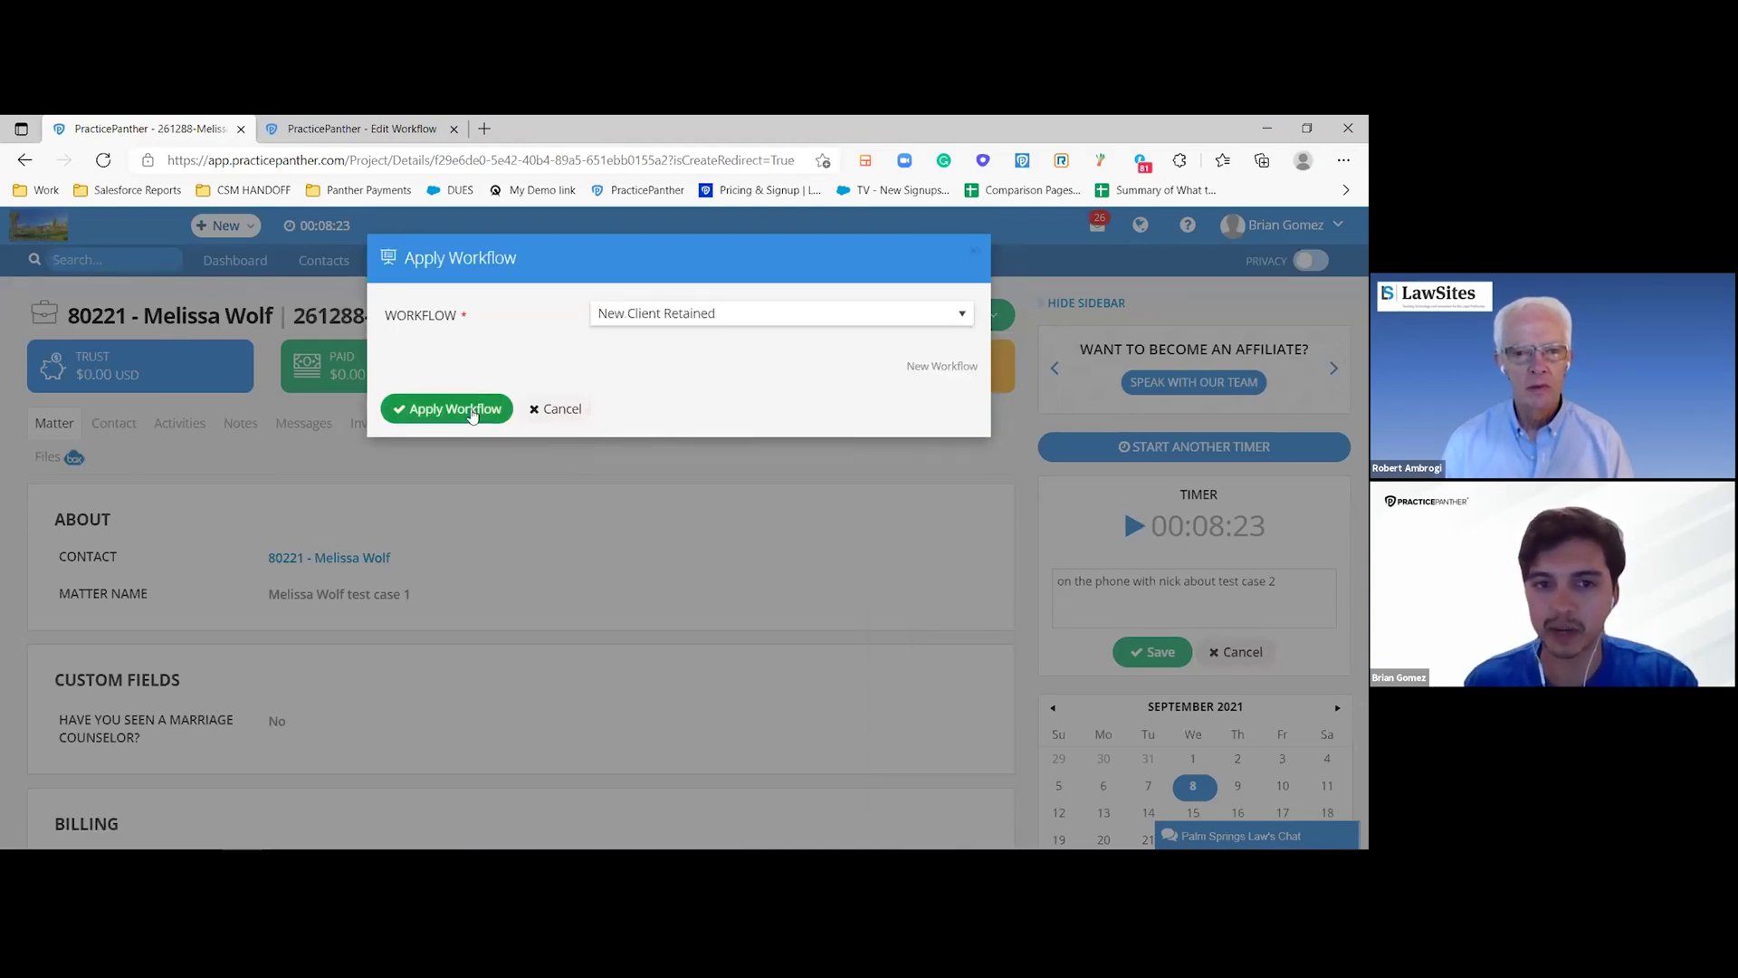
left_click(447, 412)
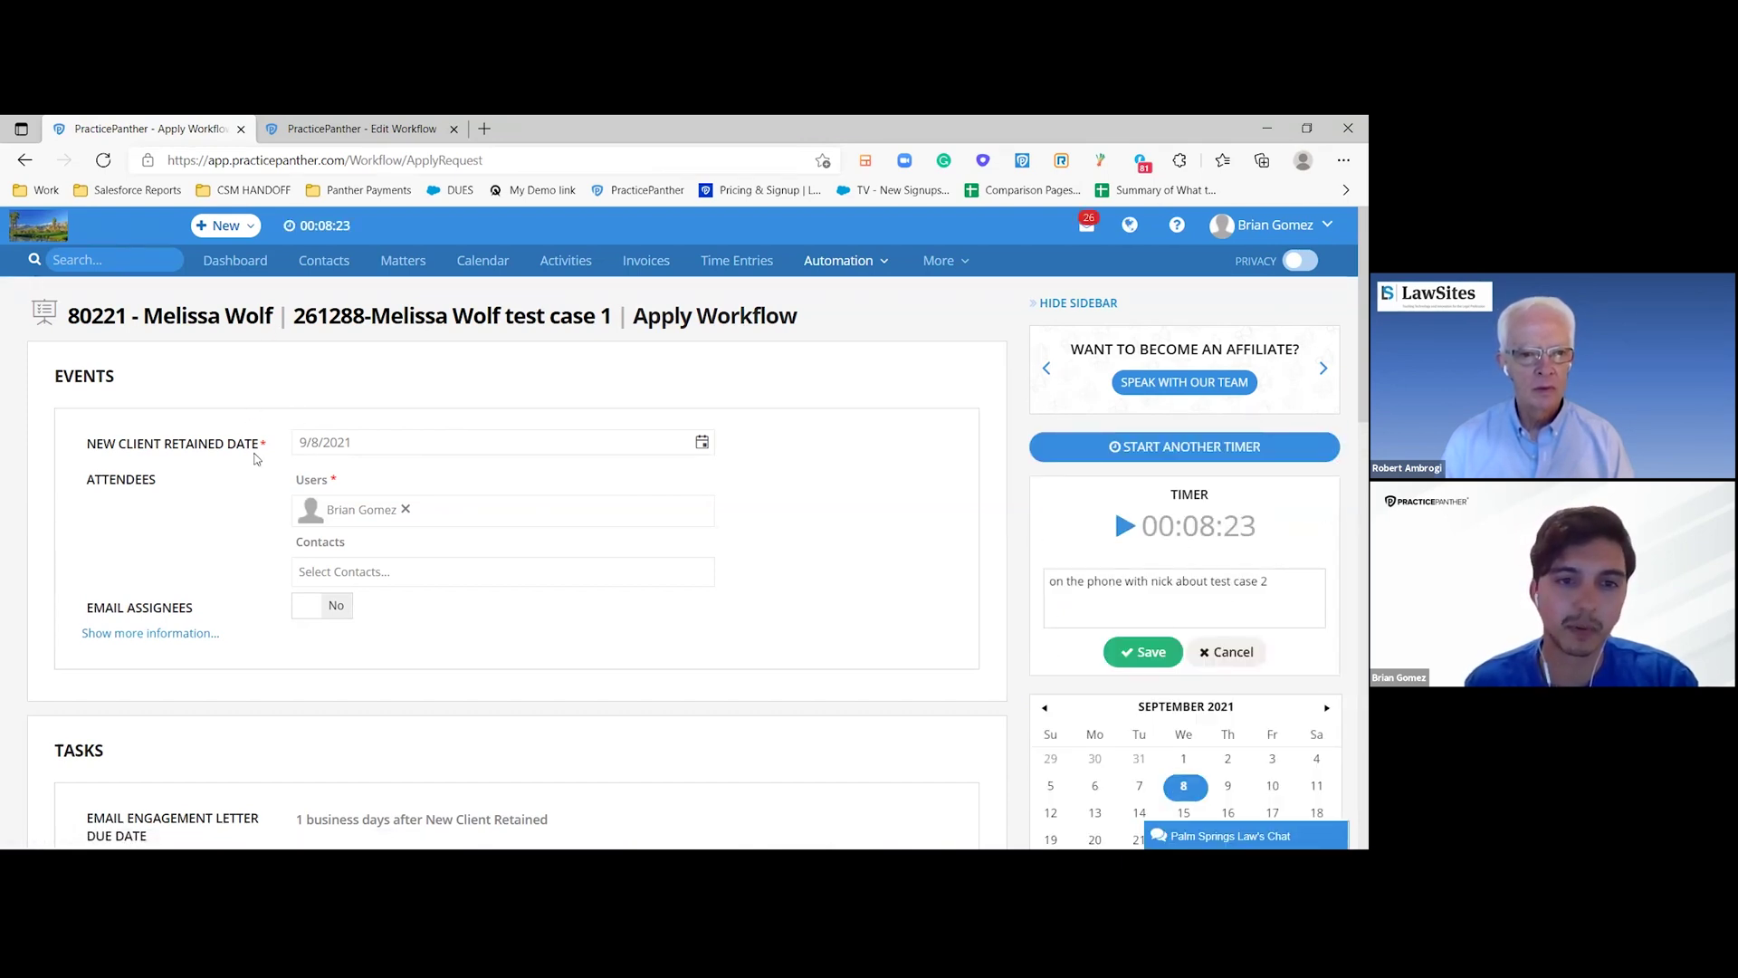
- Check the 9/8/2021 retained date and task assignees, then save the workflow items
left_click(703, 442)
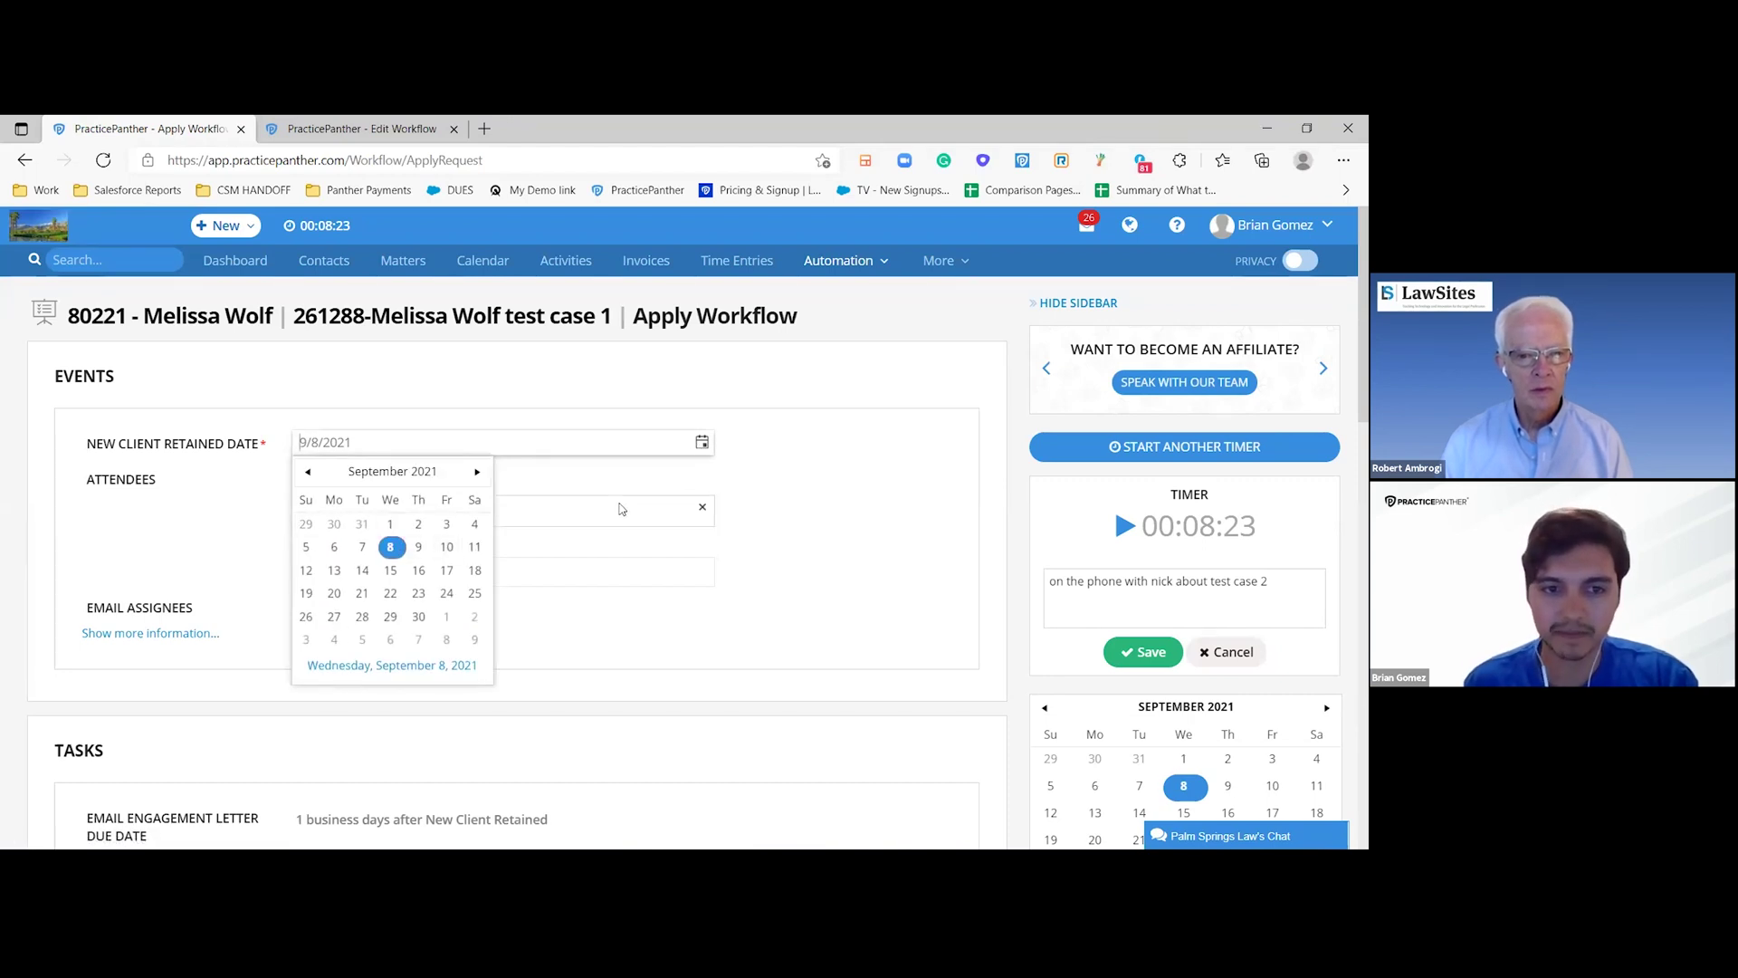
scroll(842, 488, "down", 1)
scroll(235, 502, "down", 3)
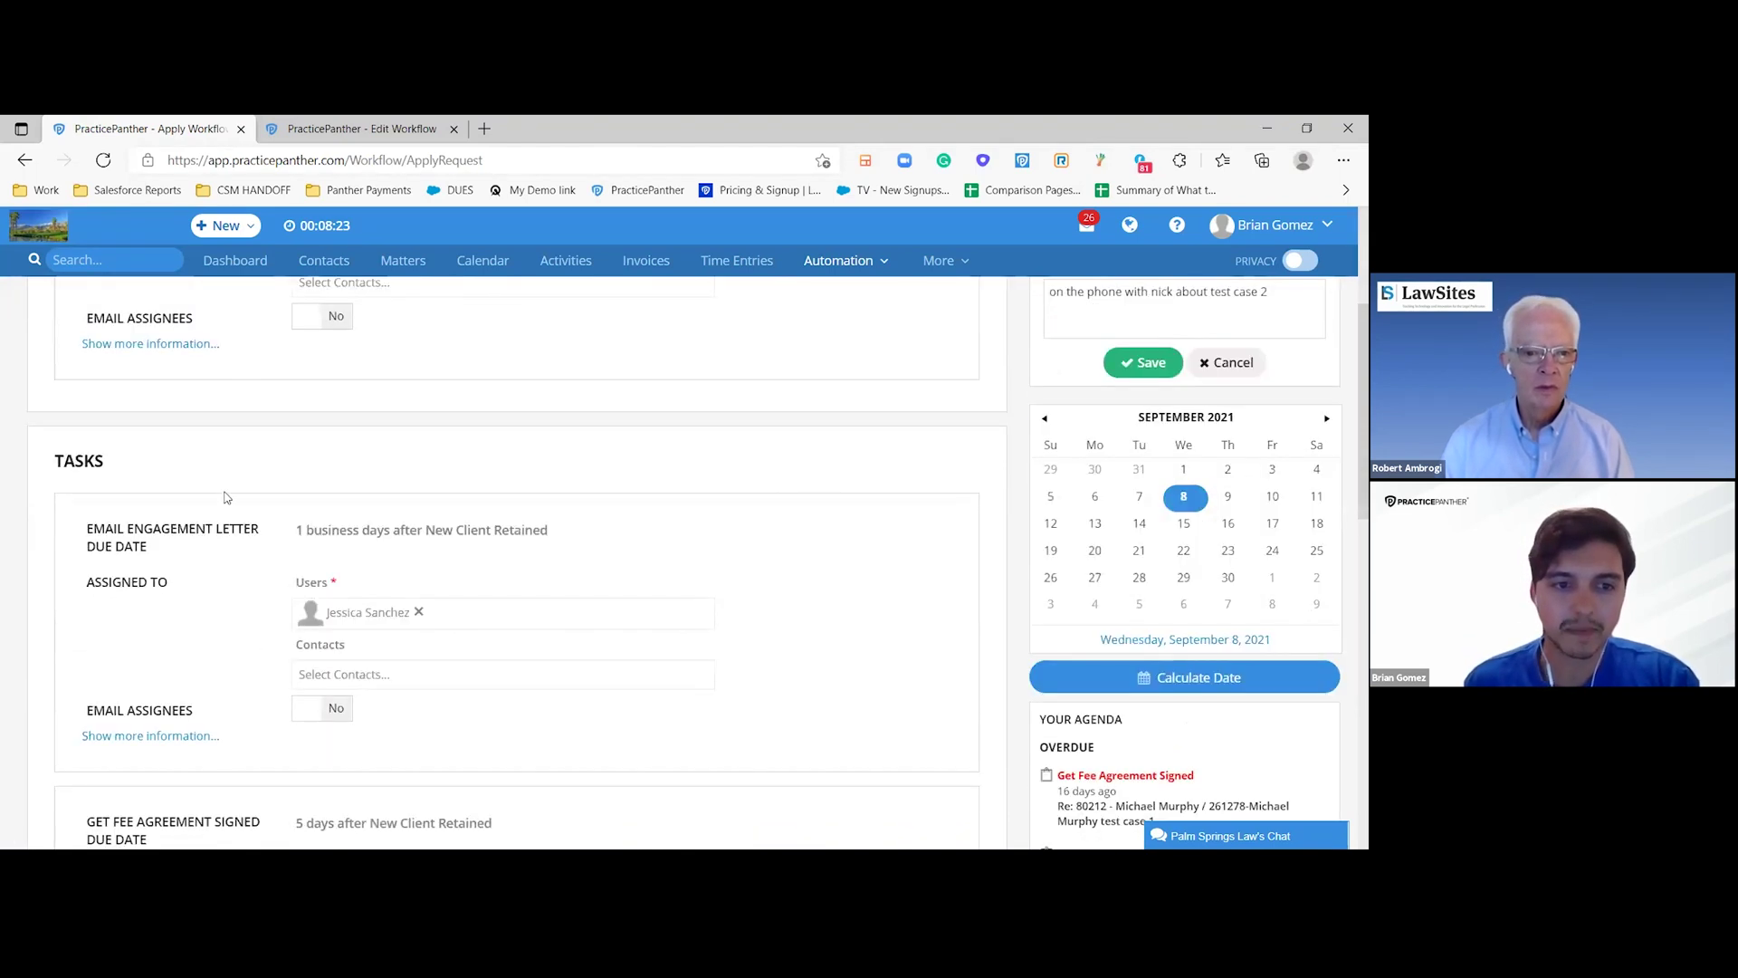
scroll(125, 404, "down", 1)
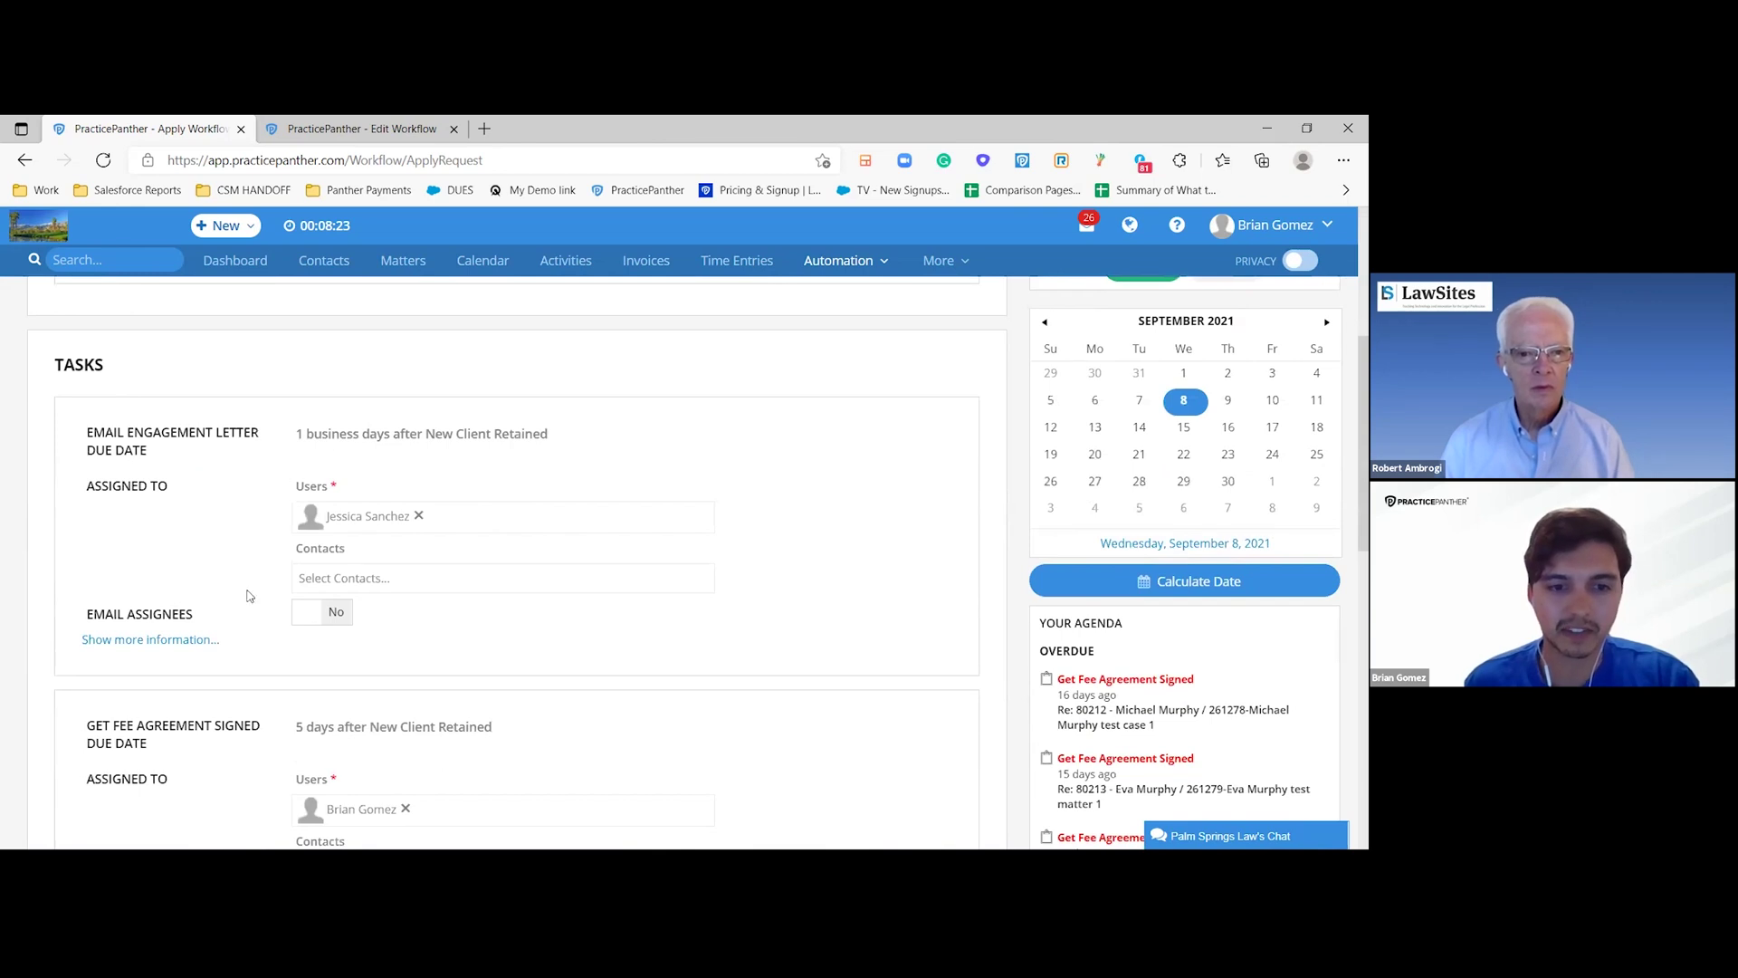
scroll(250, 596, "down", 1)
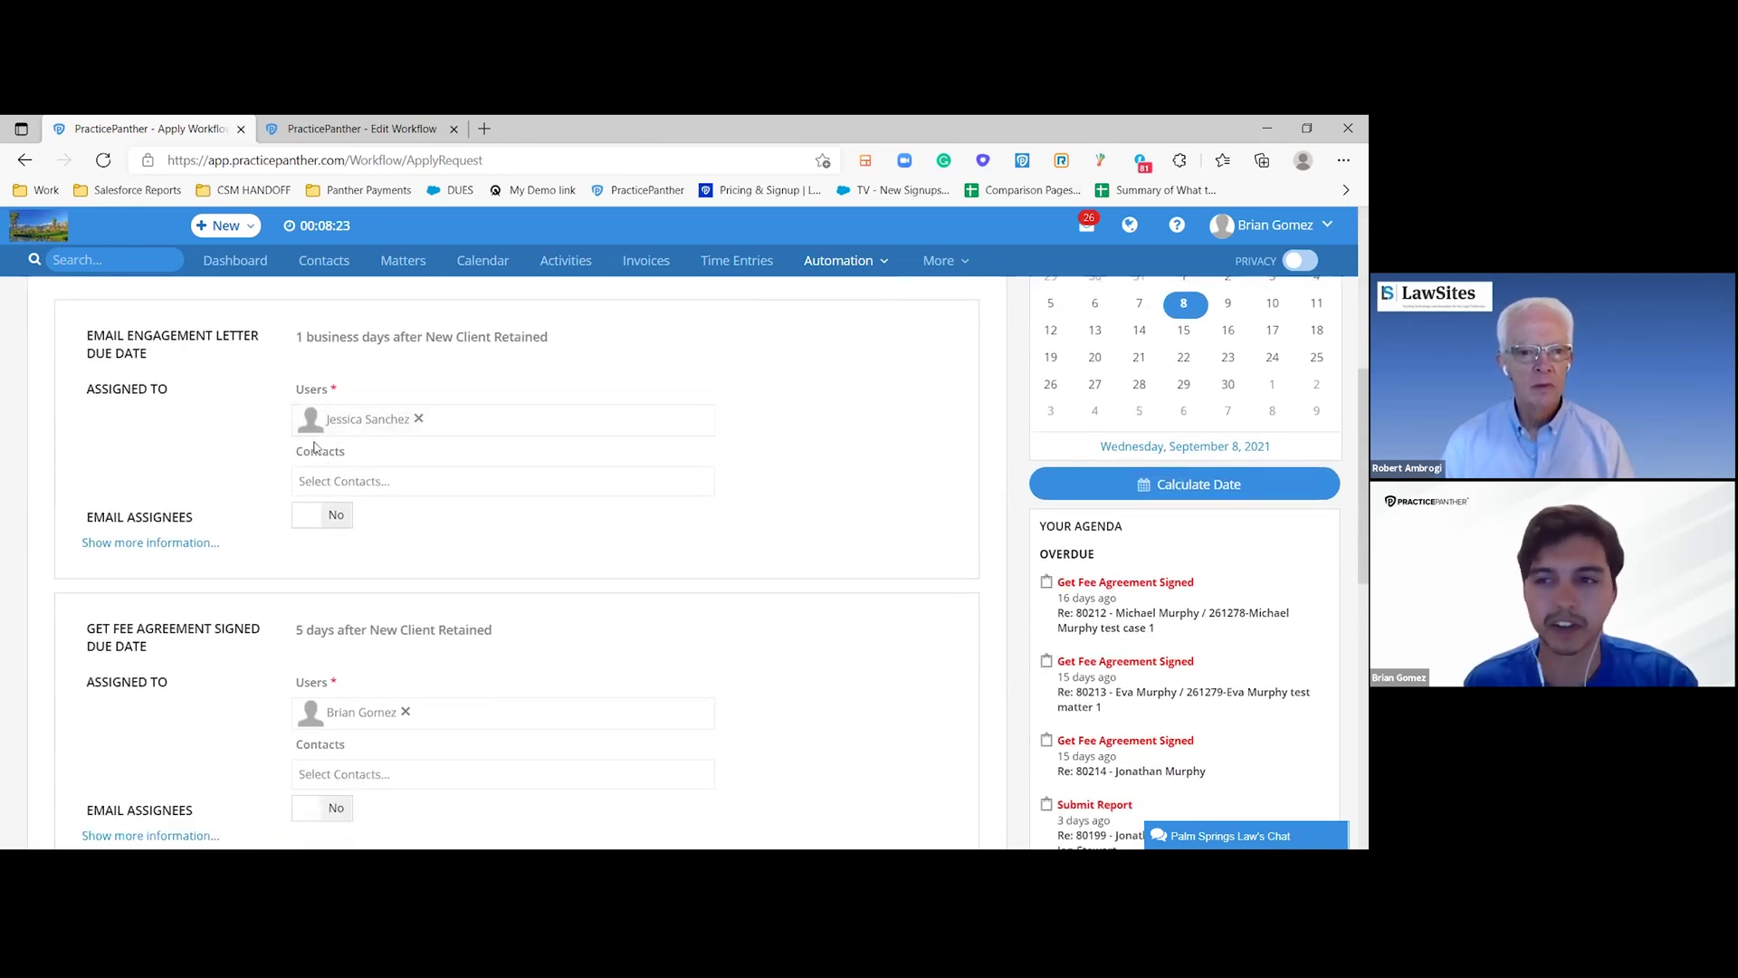
scroll(283, 489, "down", 1)
scroll(284, 489, "down", 1)
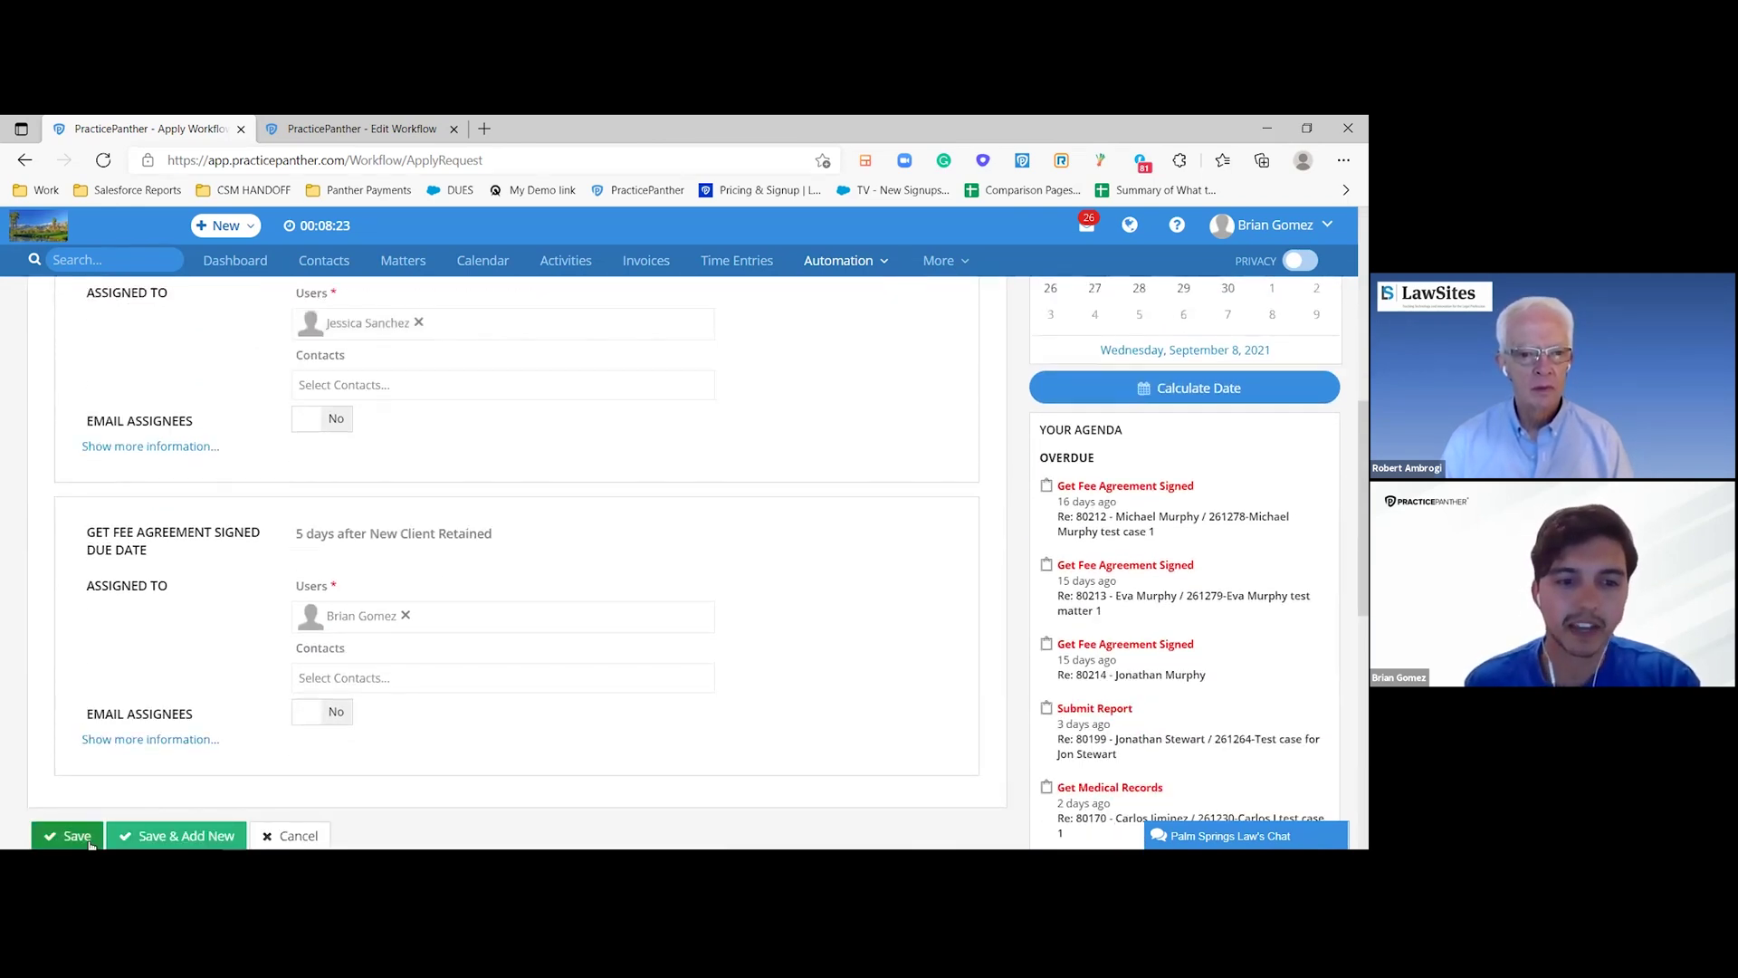
left_click(61, 834)
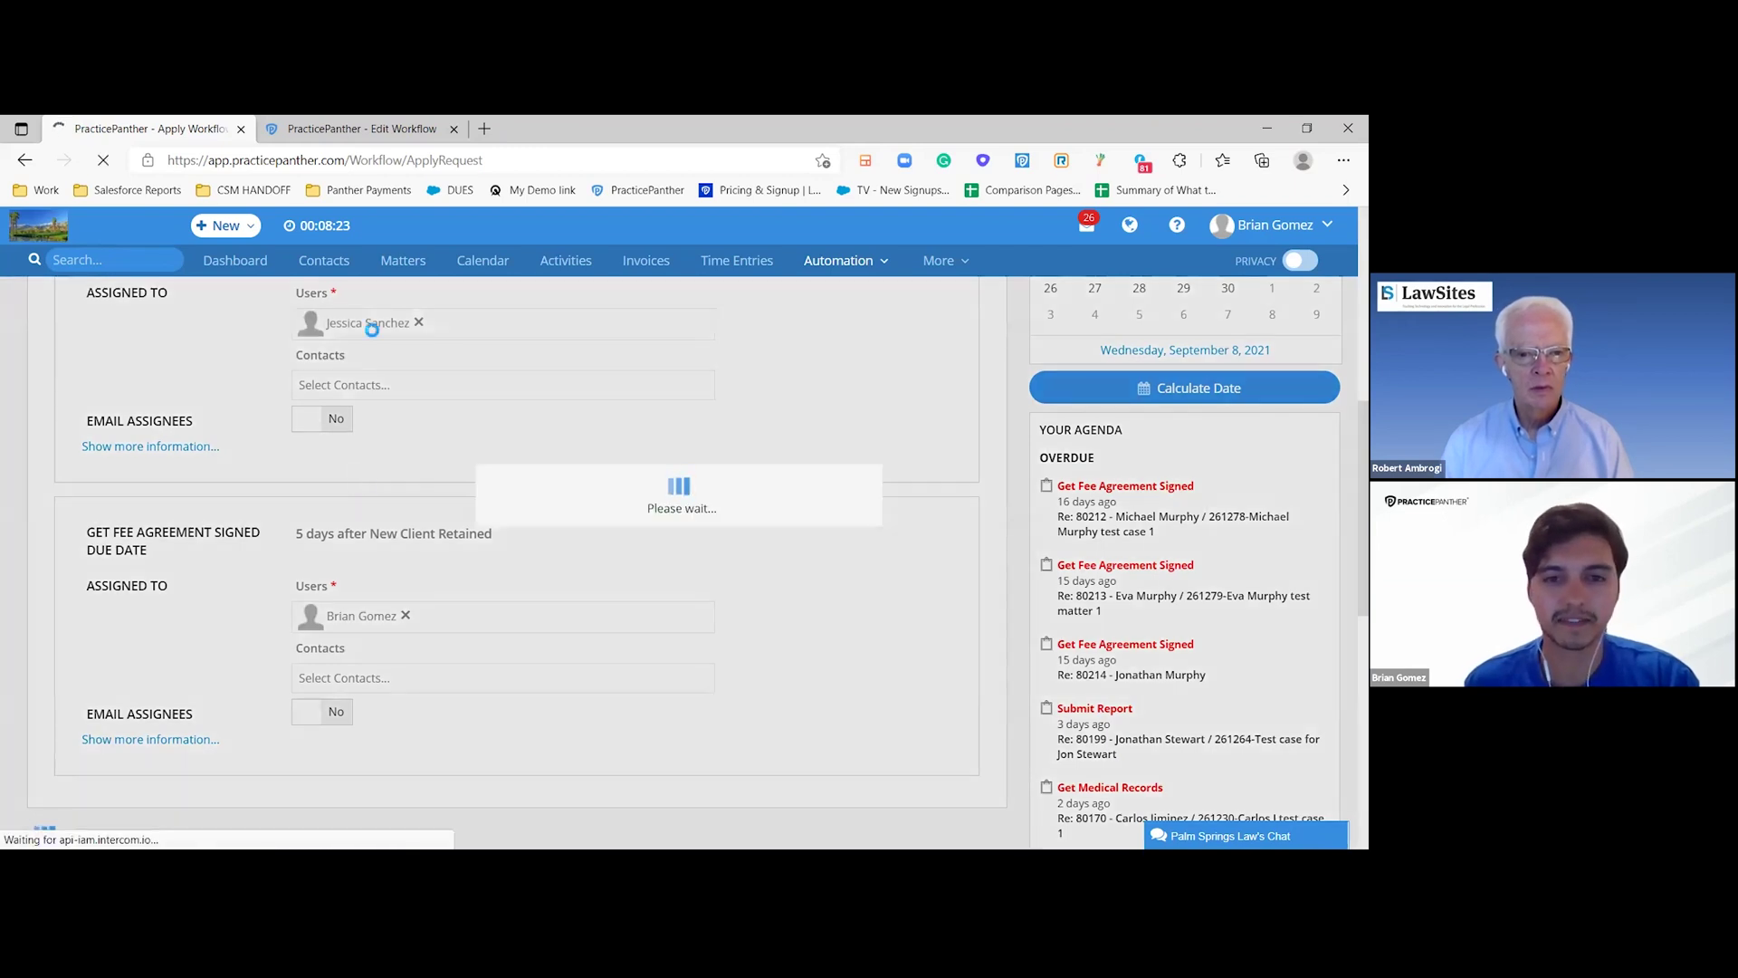
- Review the matter's Activities for the New Client Retained event and its two tasks
scroll(479, 480, "down", 2)
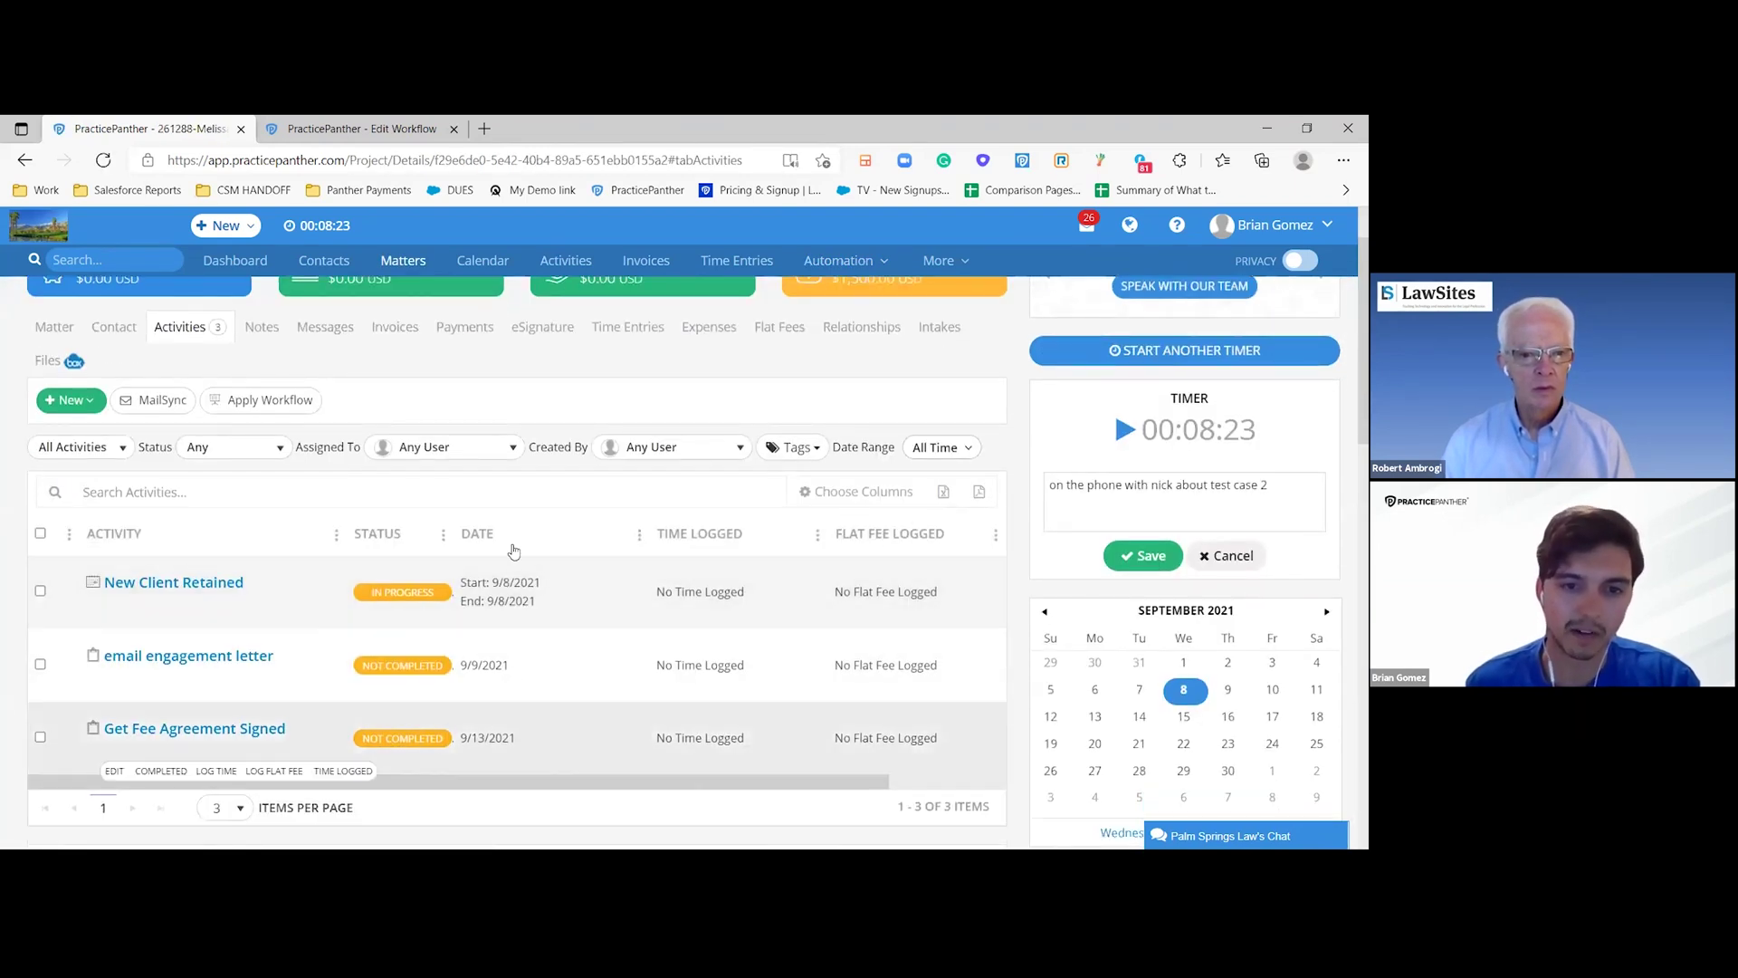
scroll(345, 372, "up", 2)
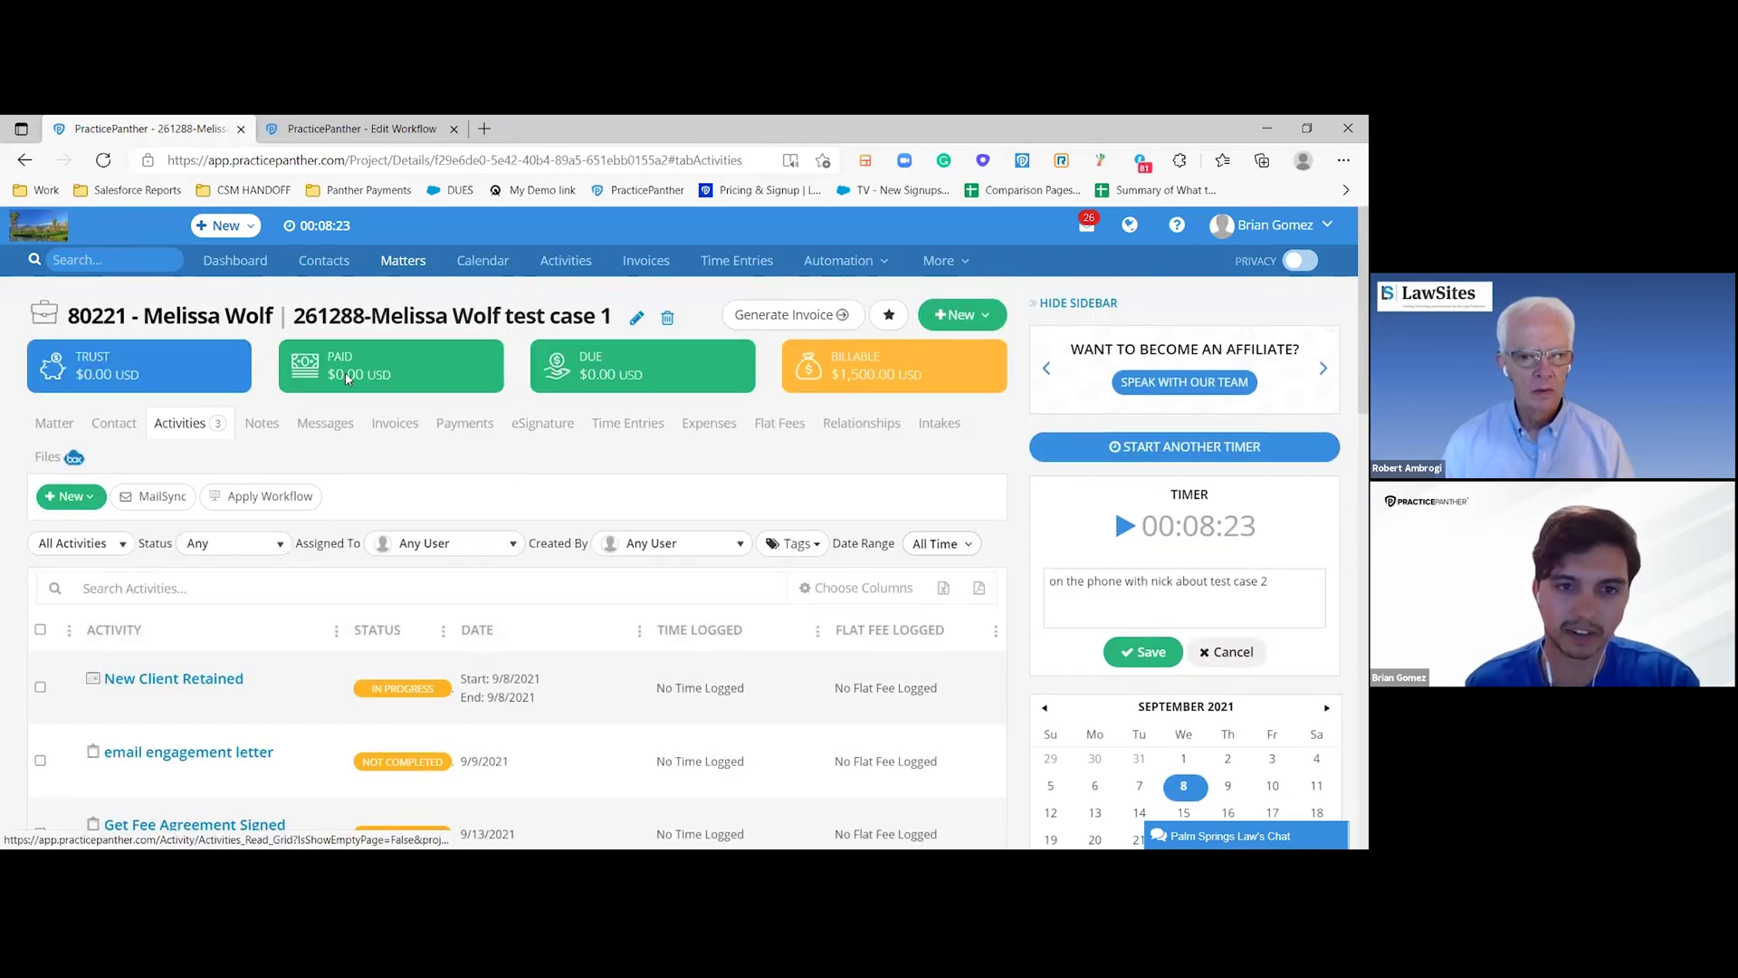
mouse_move(609, 391)
scroll(609, 391, "down", 2)
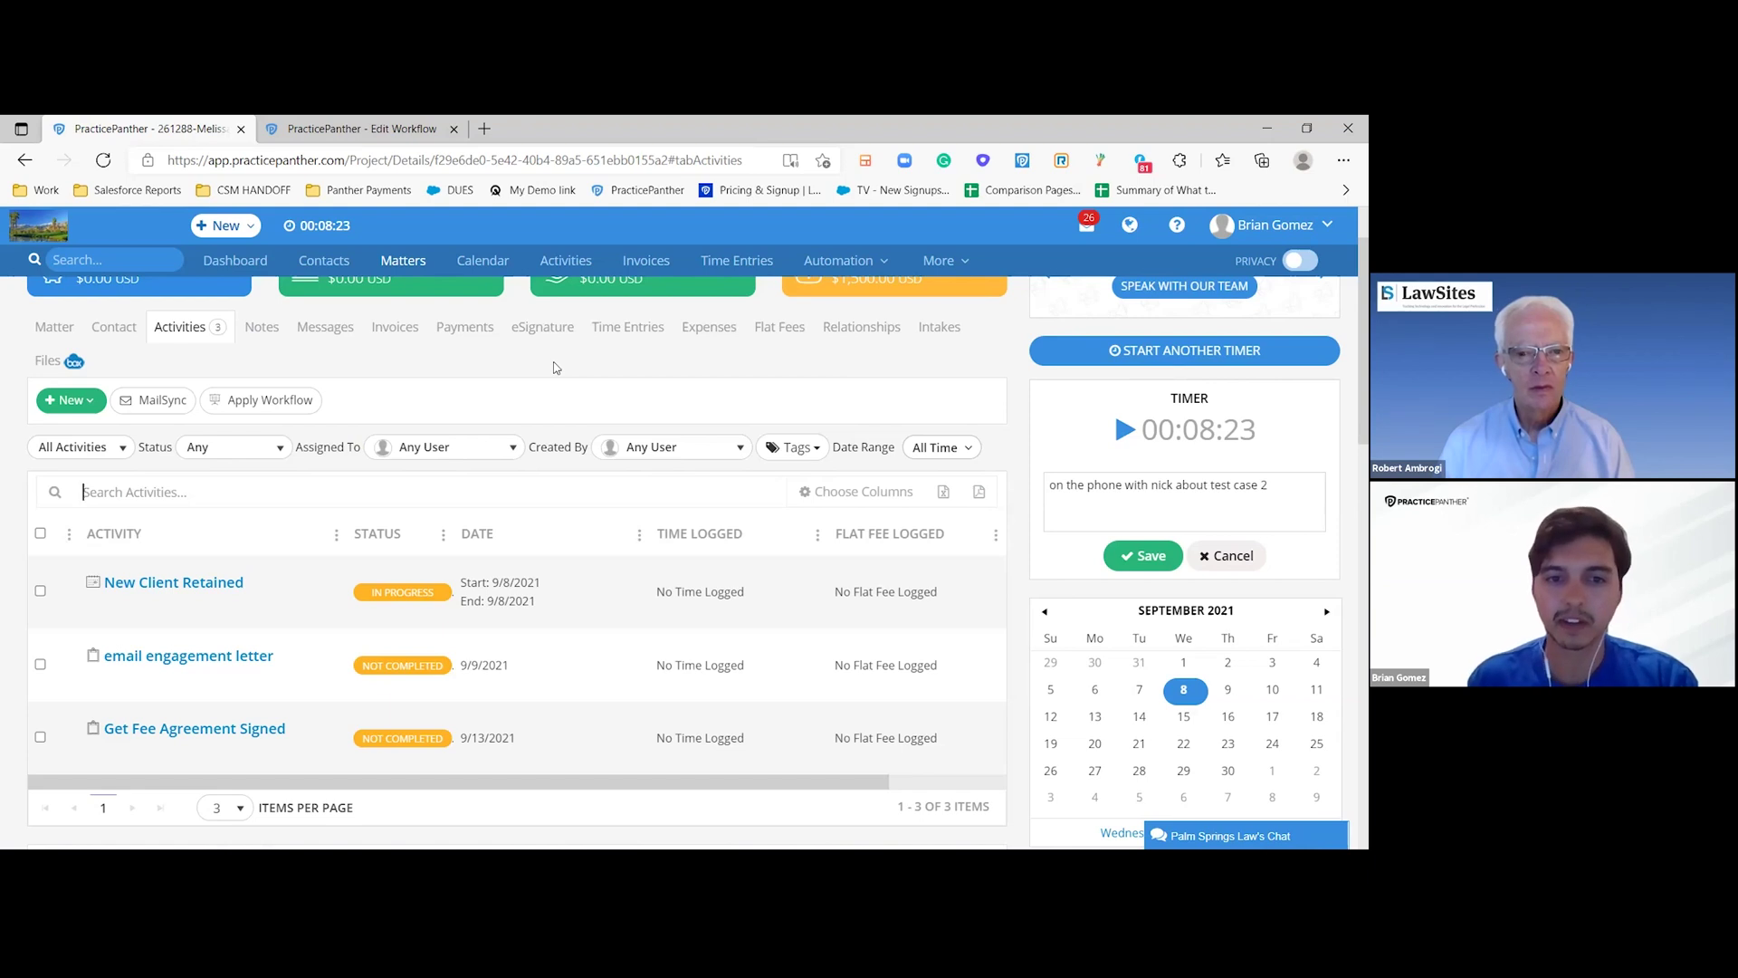
scroll(556, 368, "up", 2)
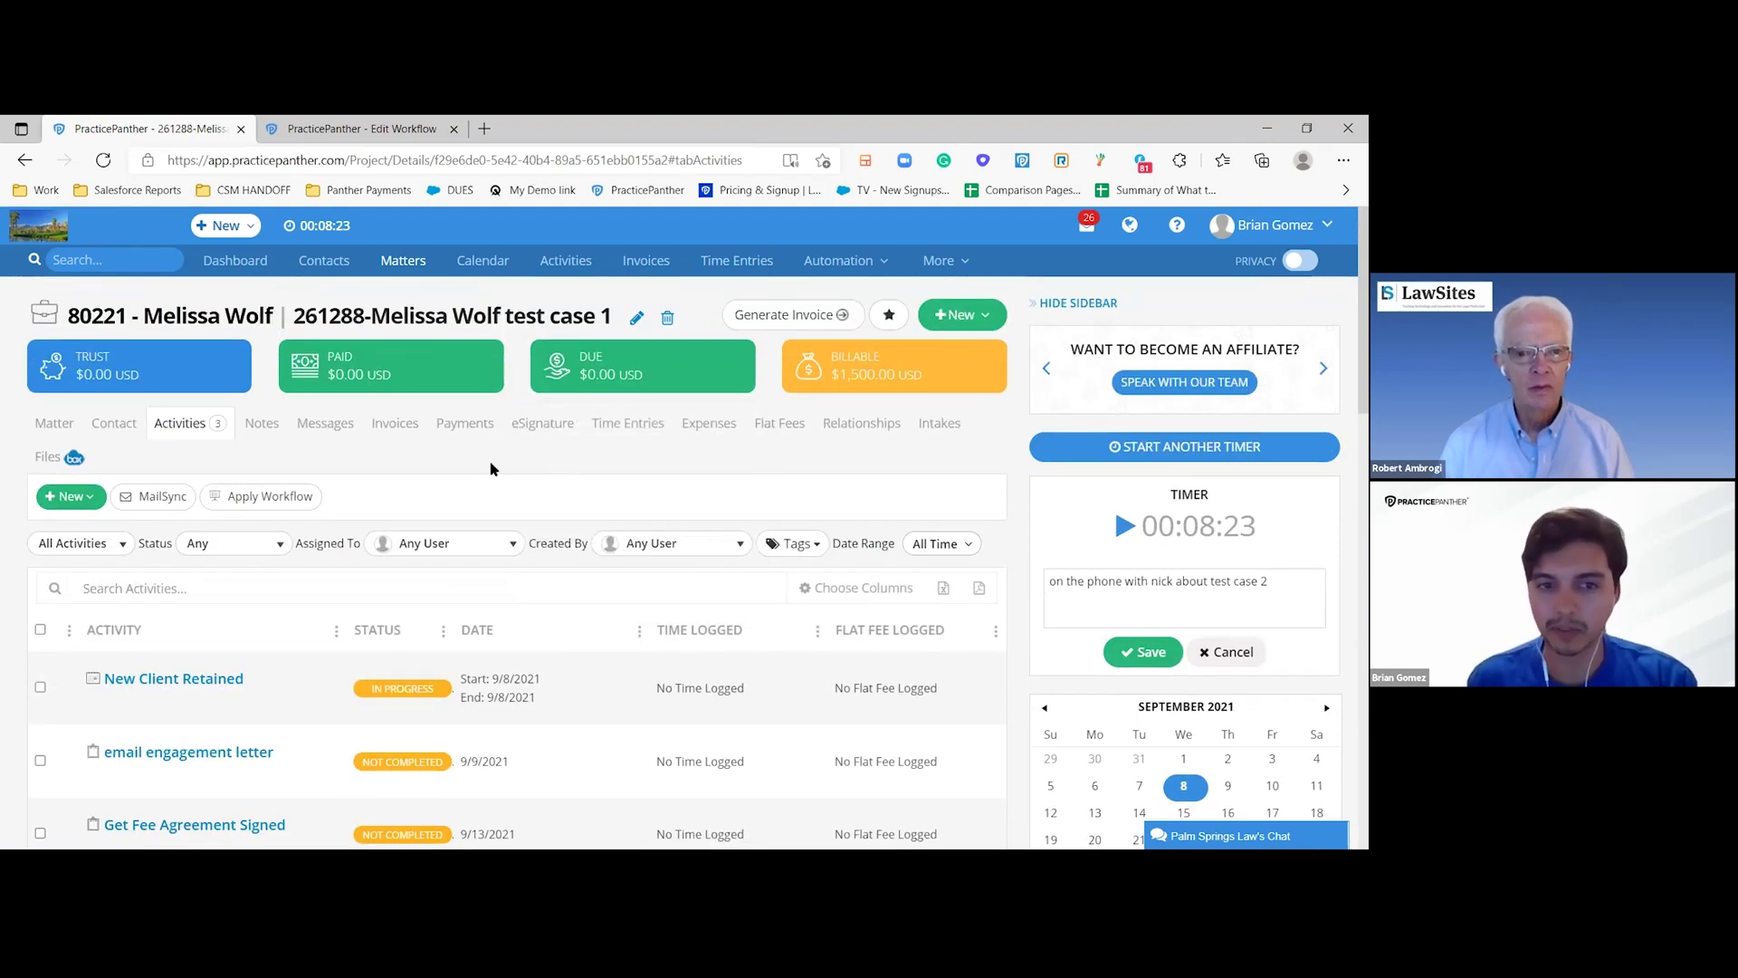
scroll(491, 469, "down", 2)
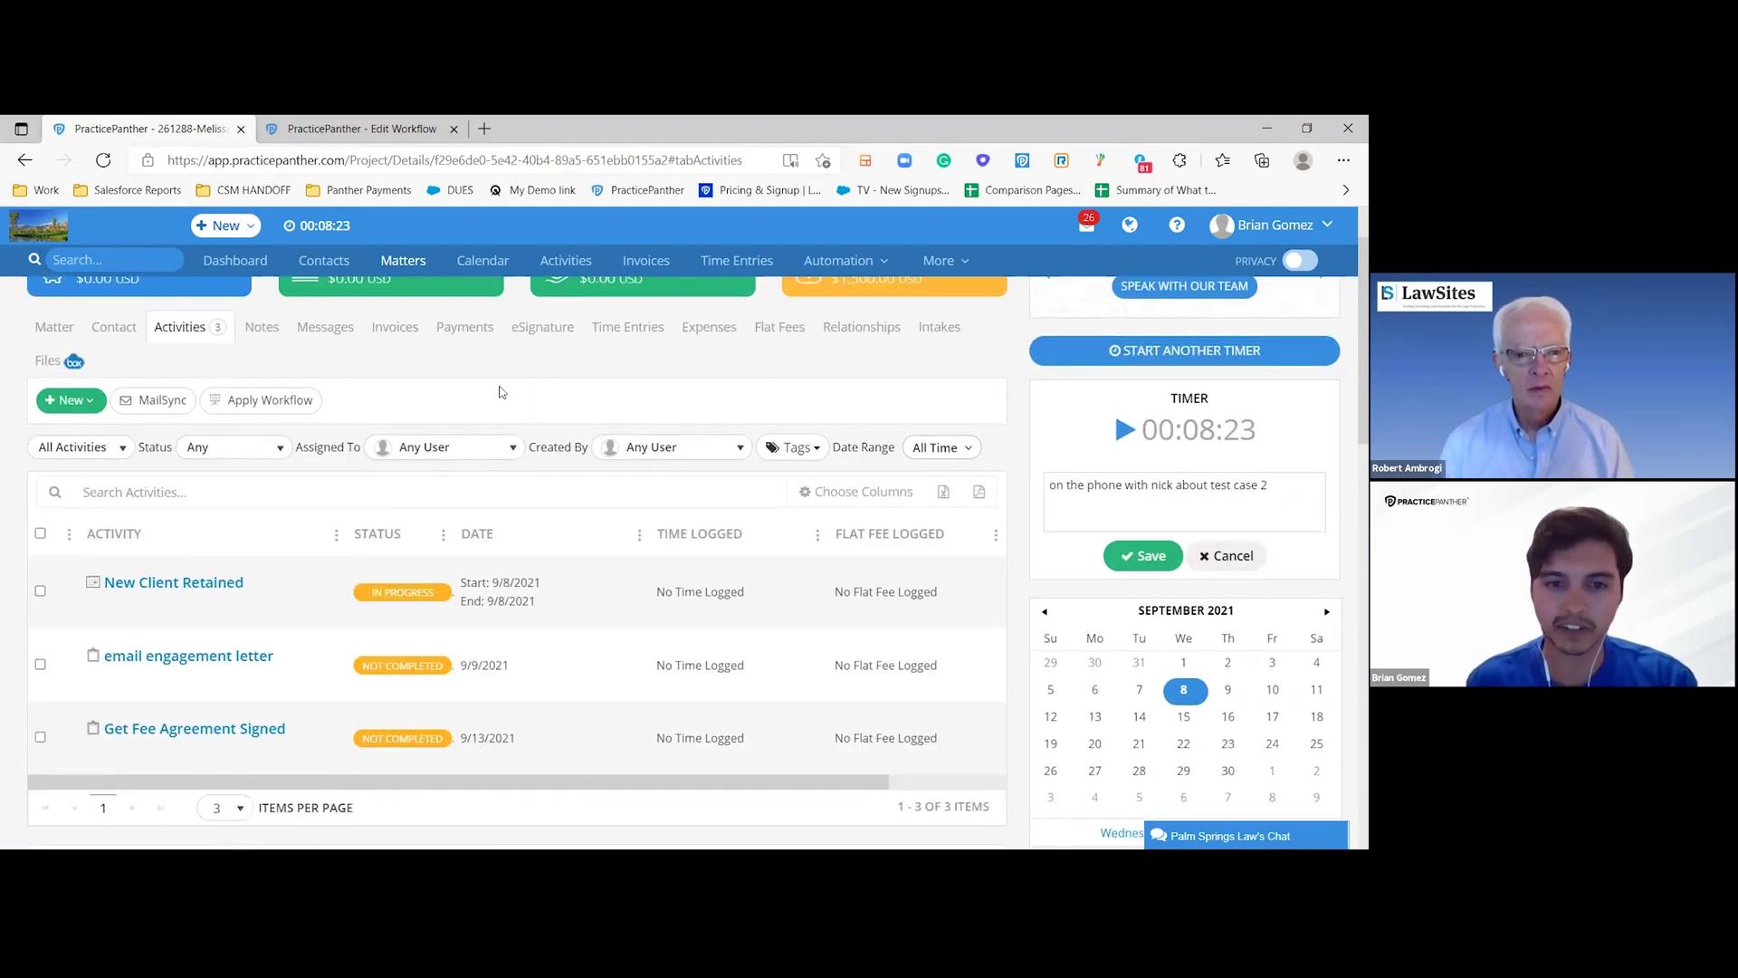
left_click(556, 467)
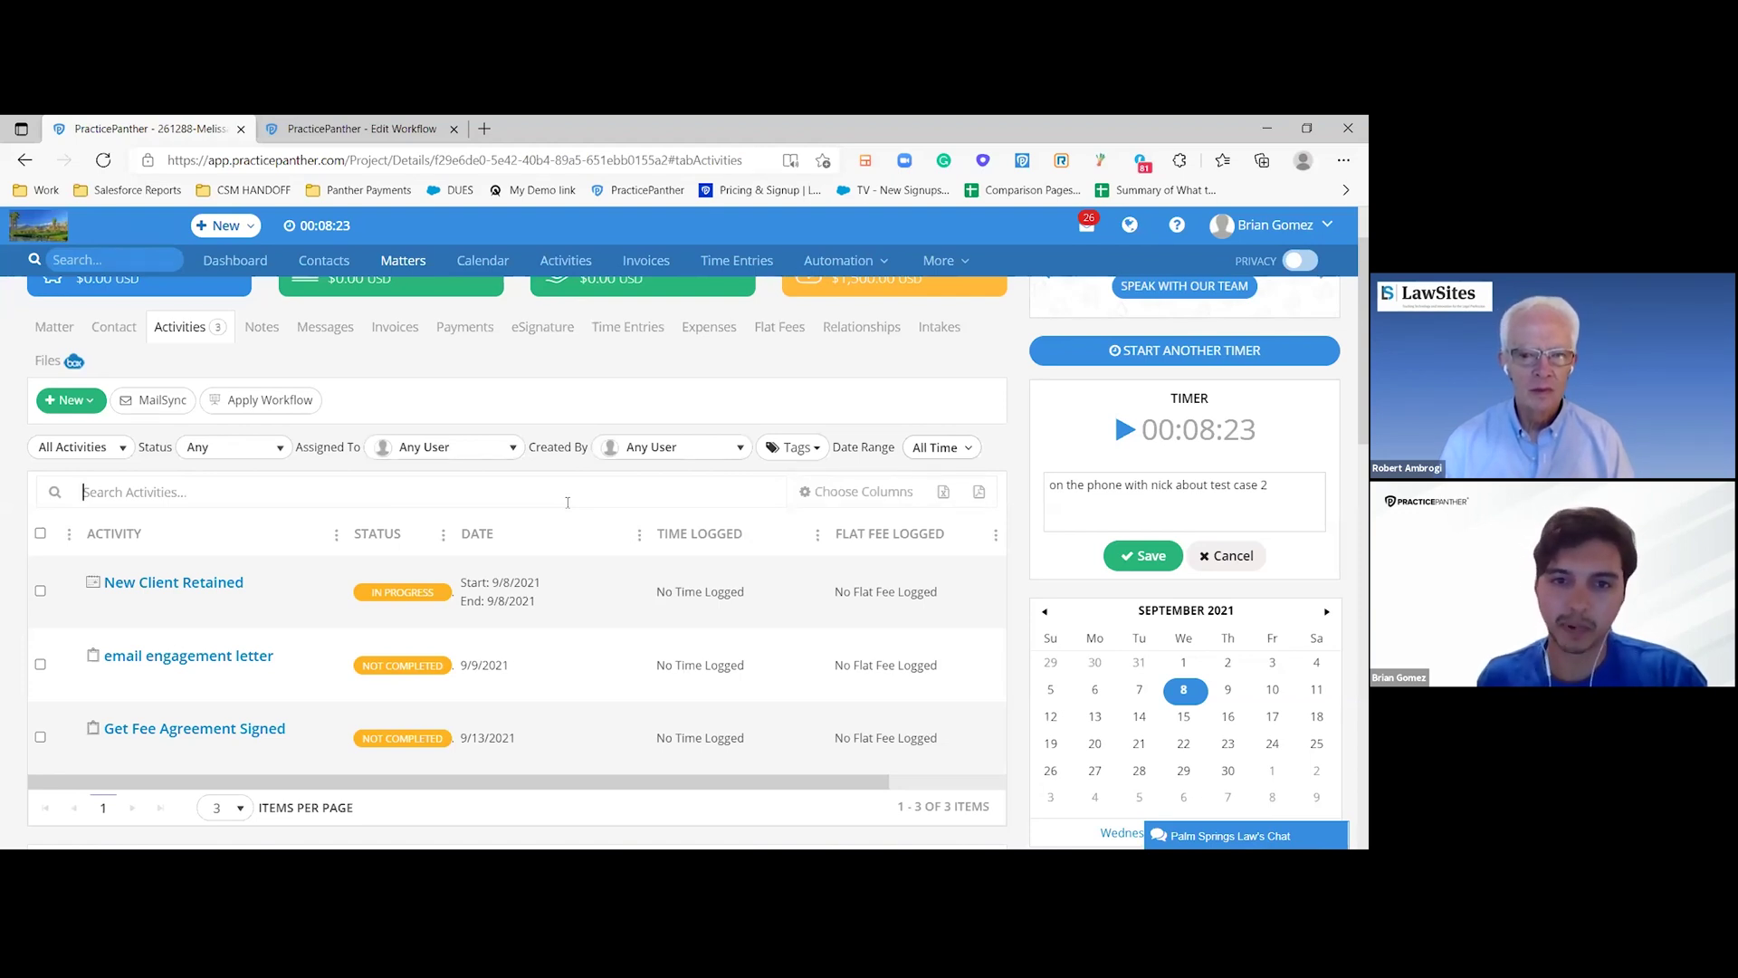
scroll(543, 480, "up", 1)
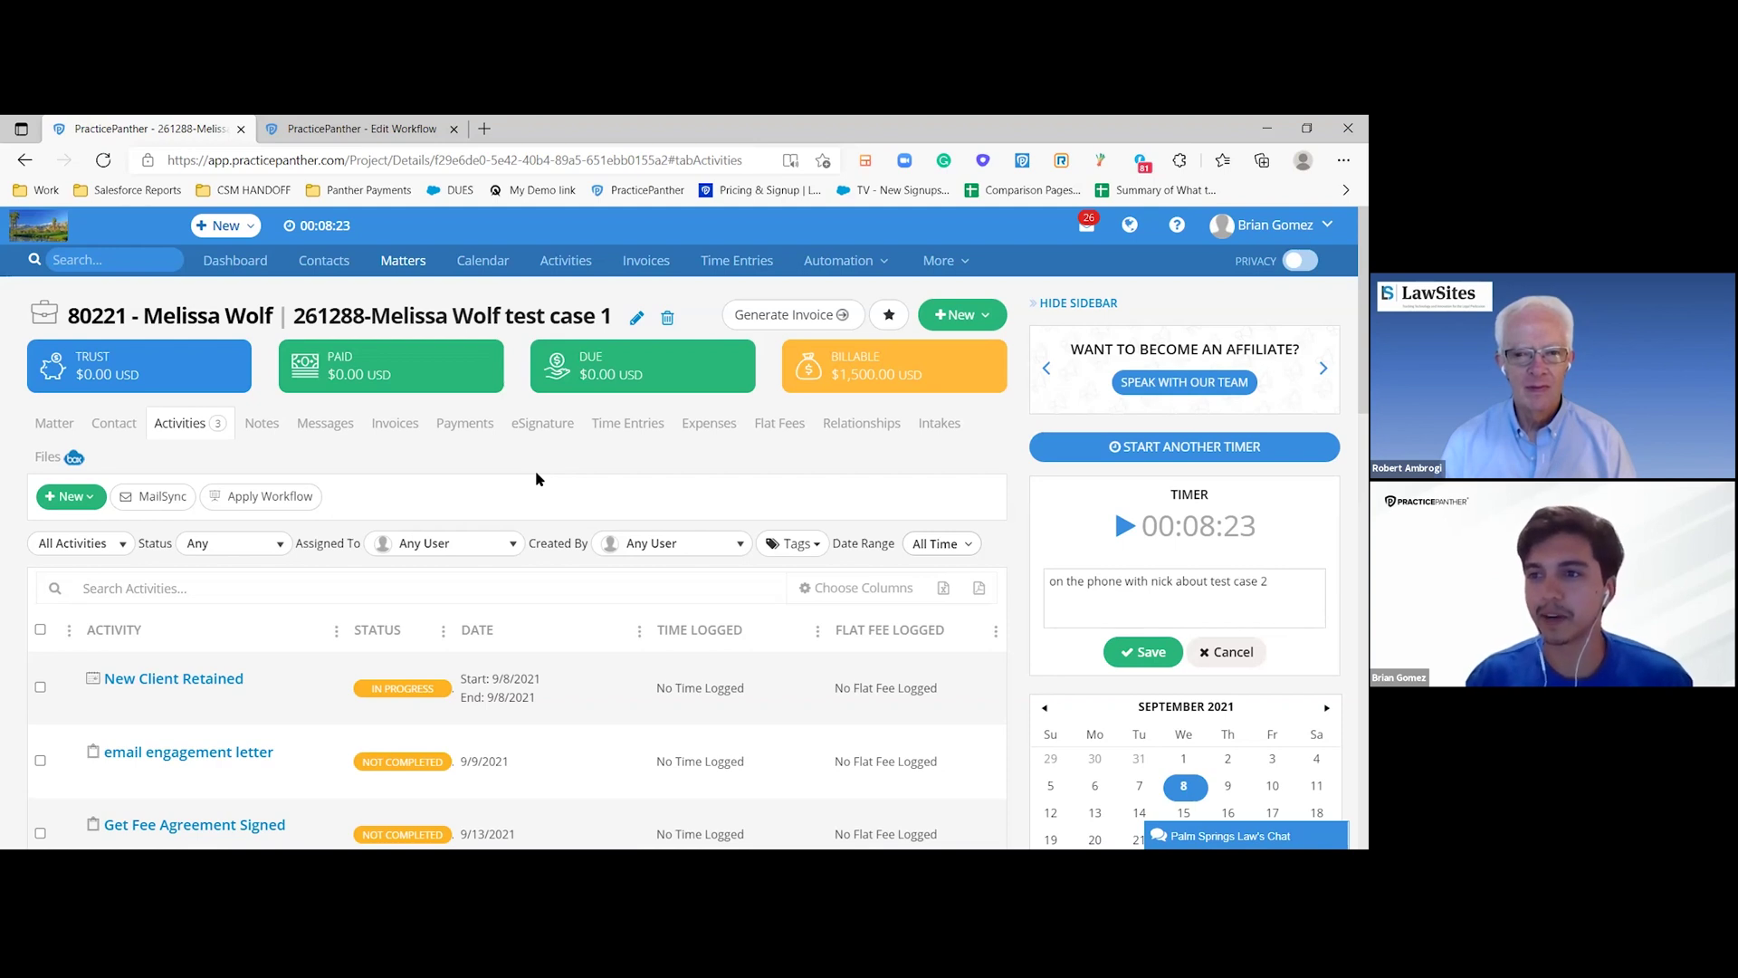
- Open Automation > Document Templates in a new tab and scroll down to its Template Fields
left_click(851, 260)
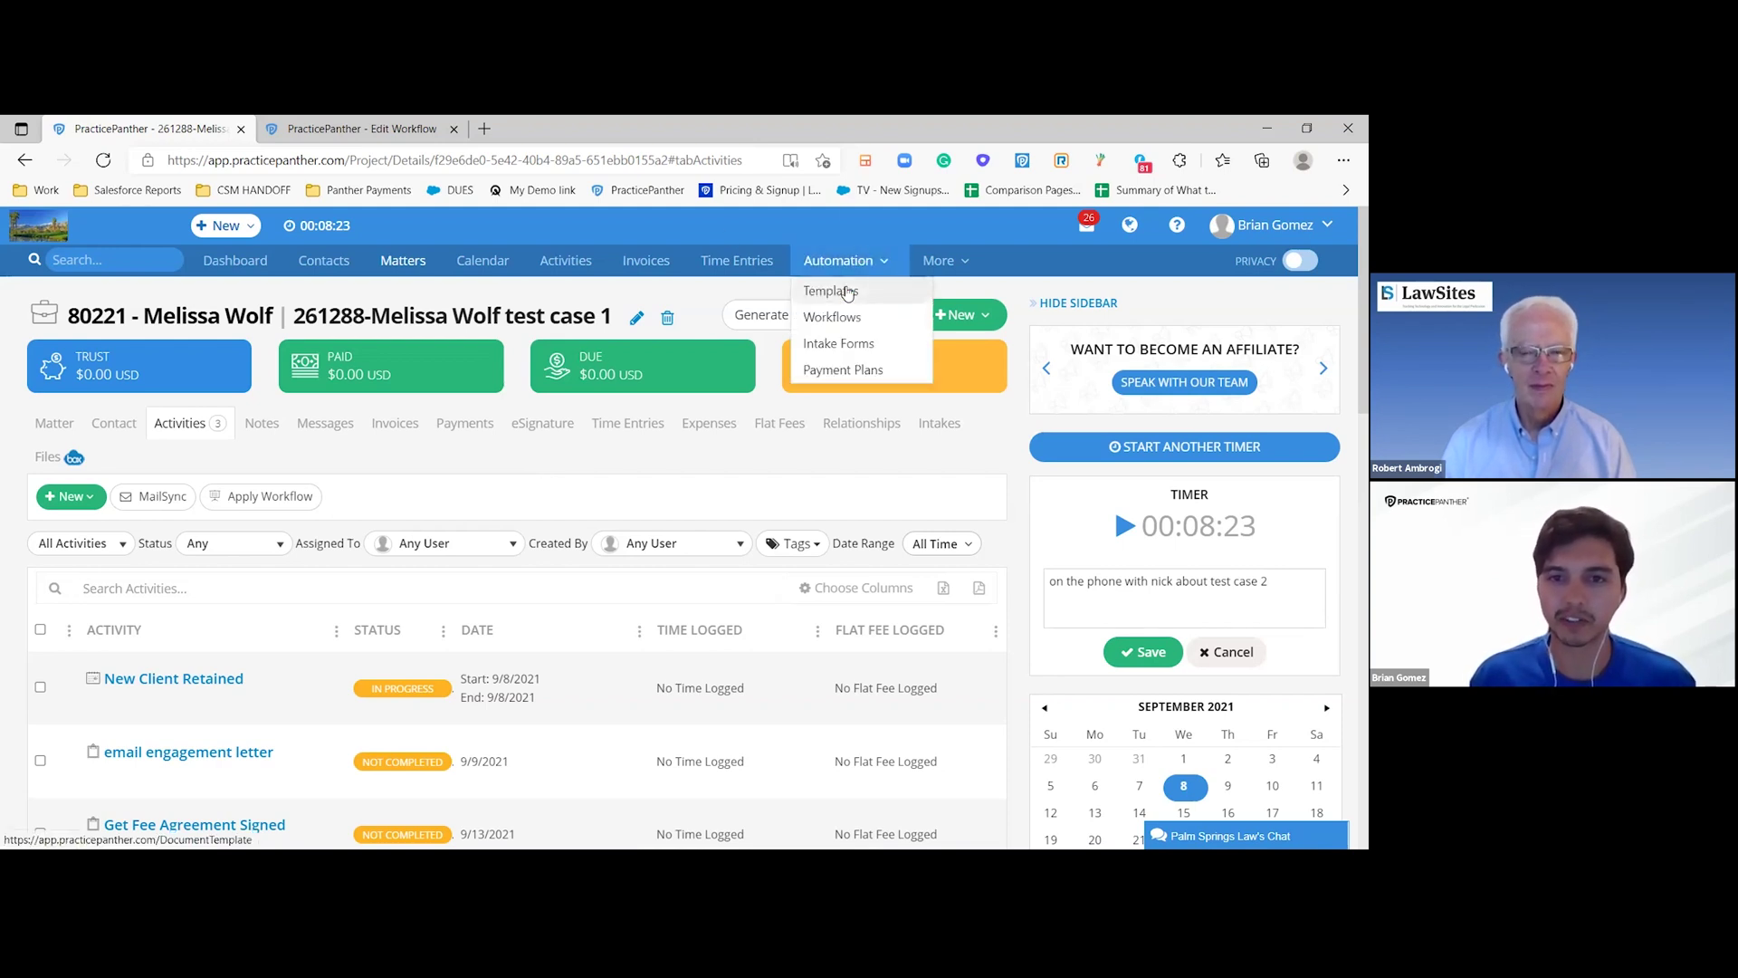
right_click(848, 292)
left_click(896, 302)
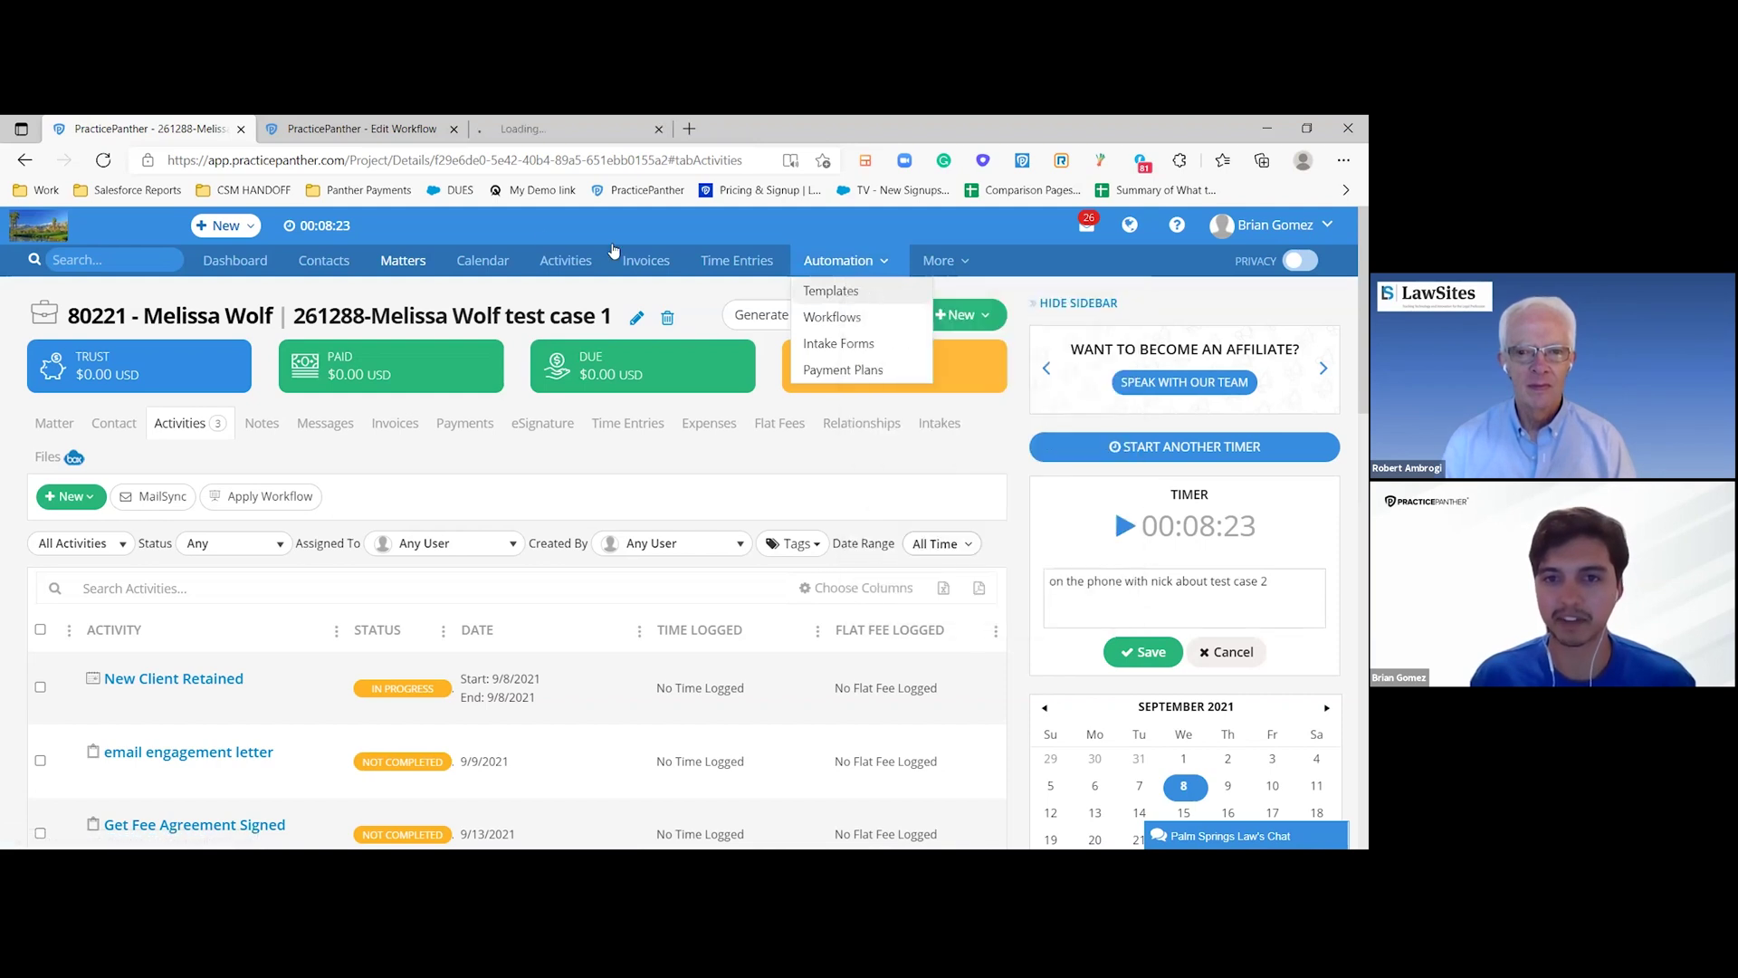
left_click(570, 134)
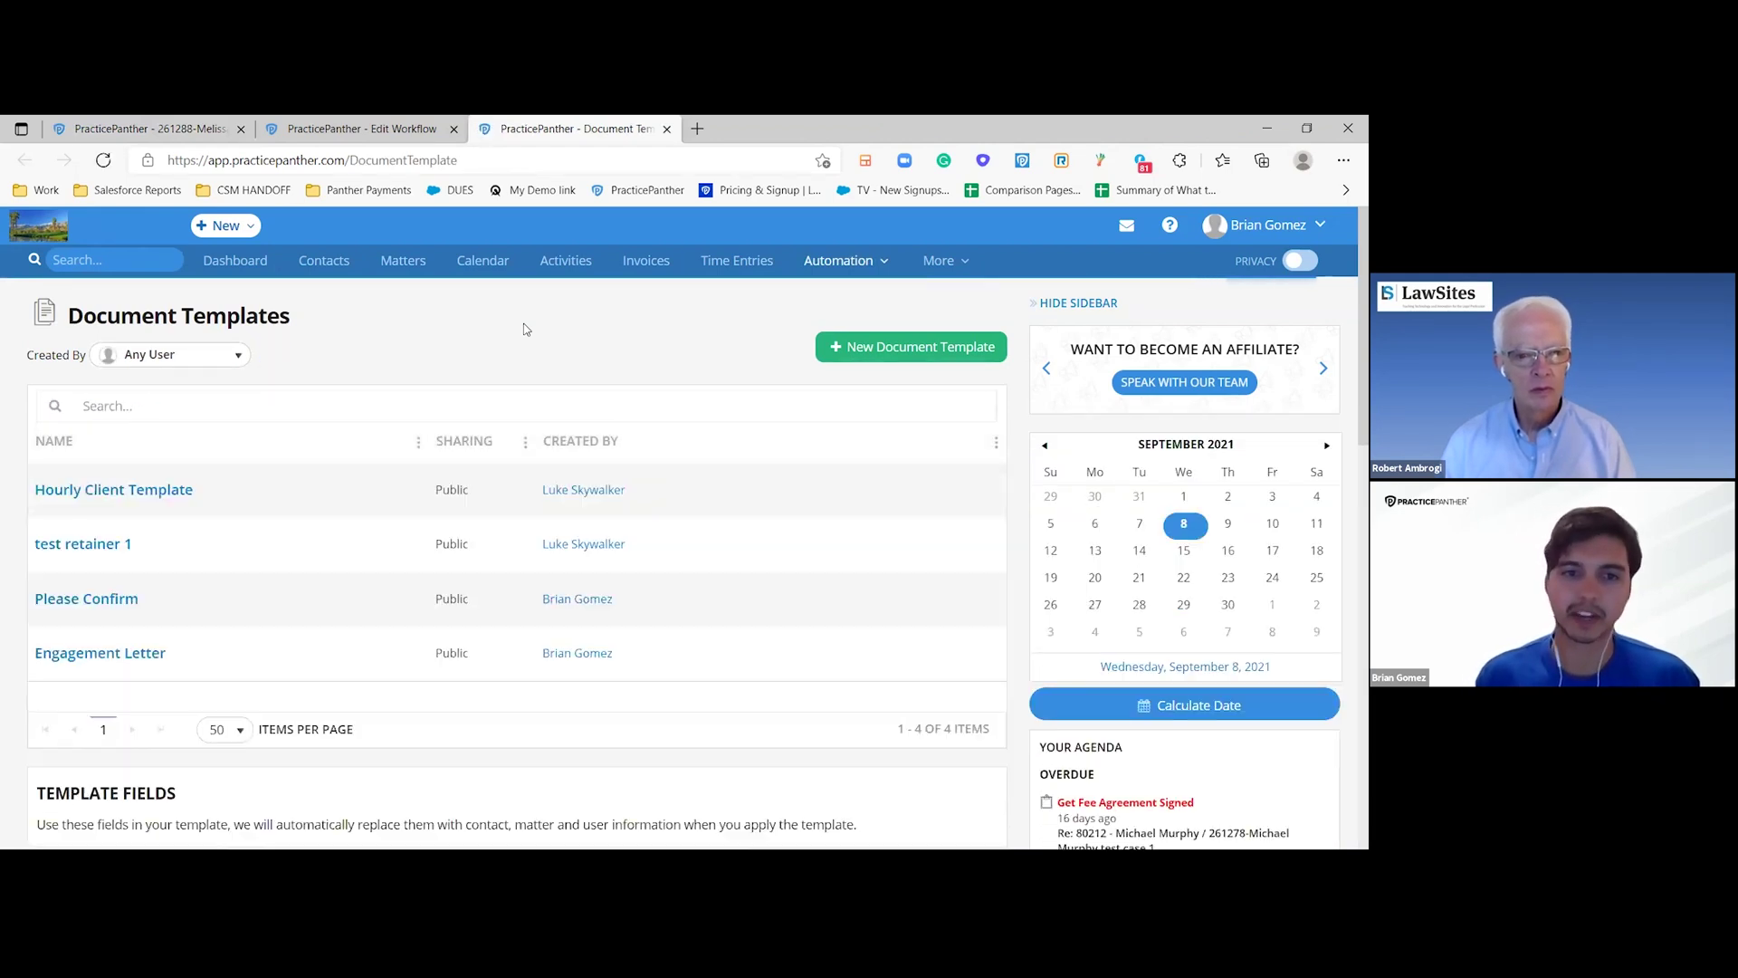
scroll(525, 329, "down", 4)
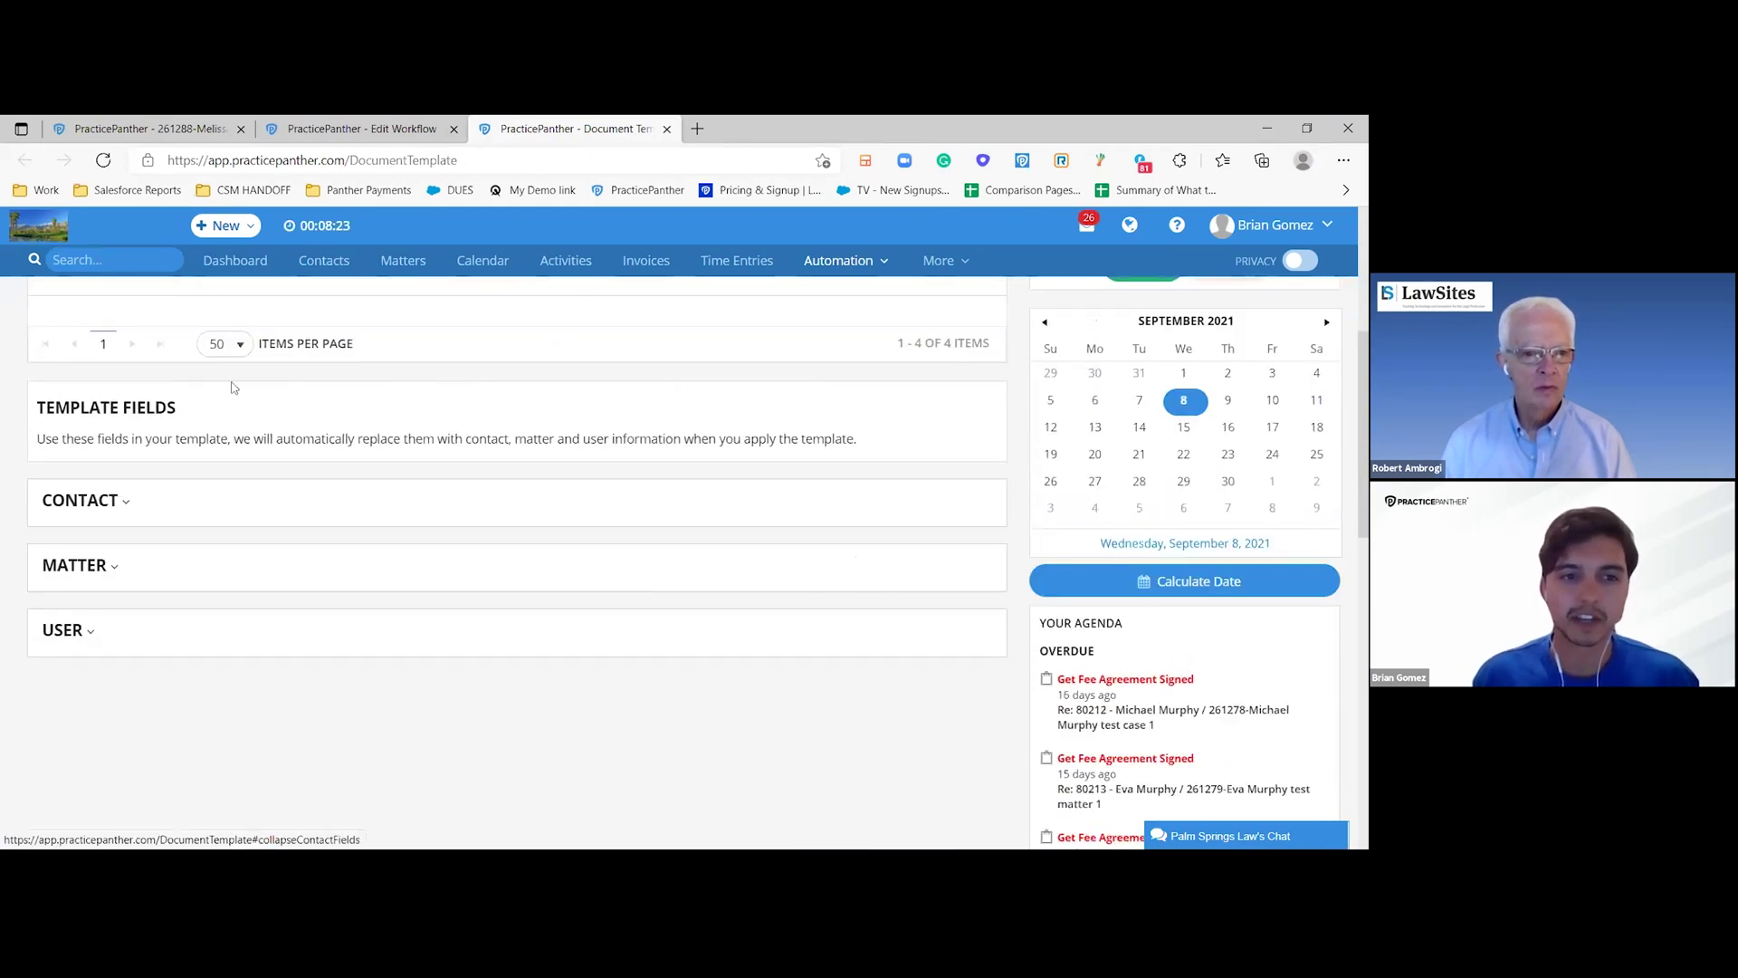
- Expand the contact template fields and copy the #Contact.FirstName# field code
left_click(99, 515)
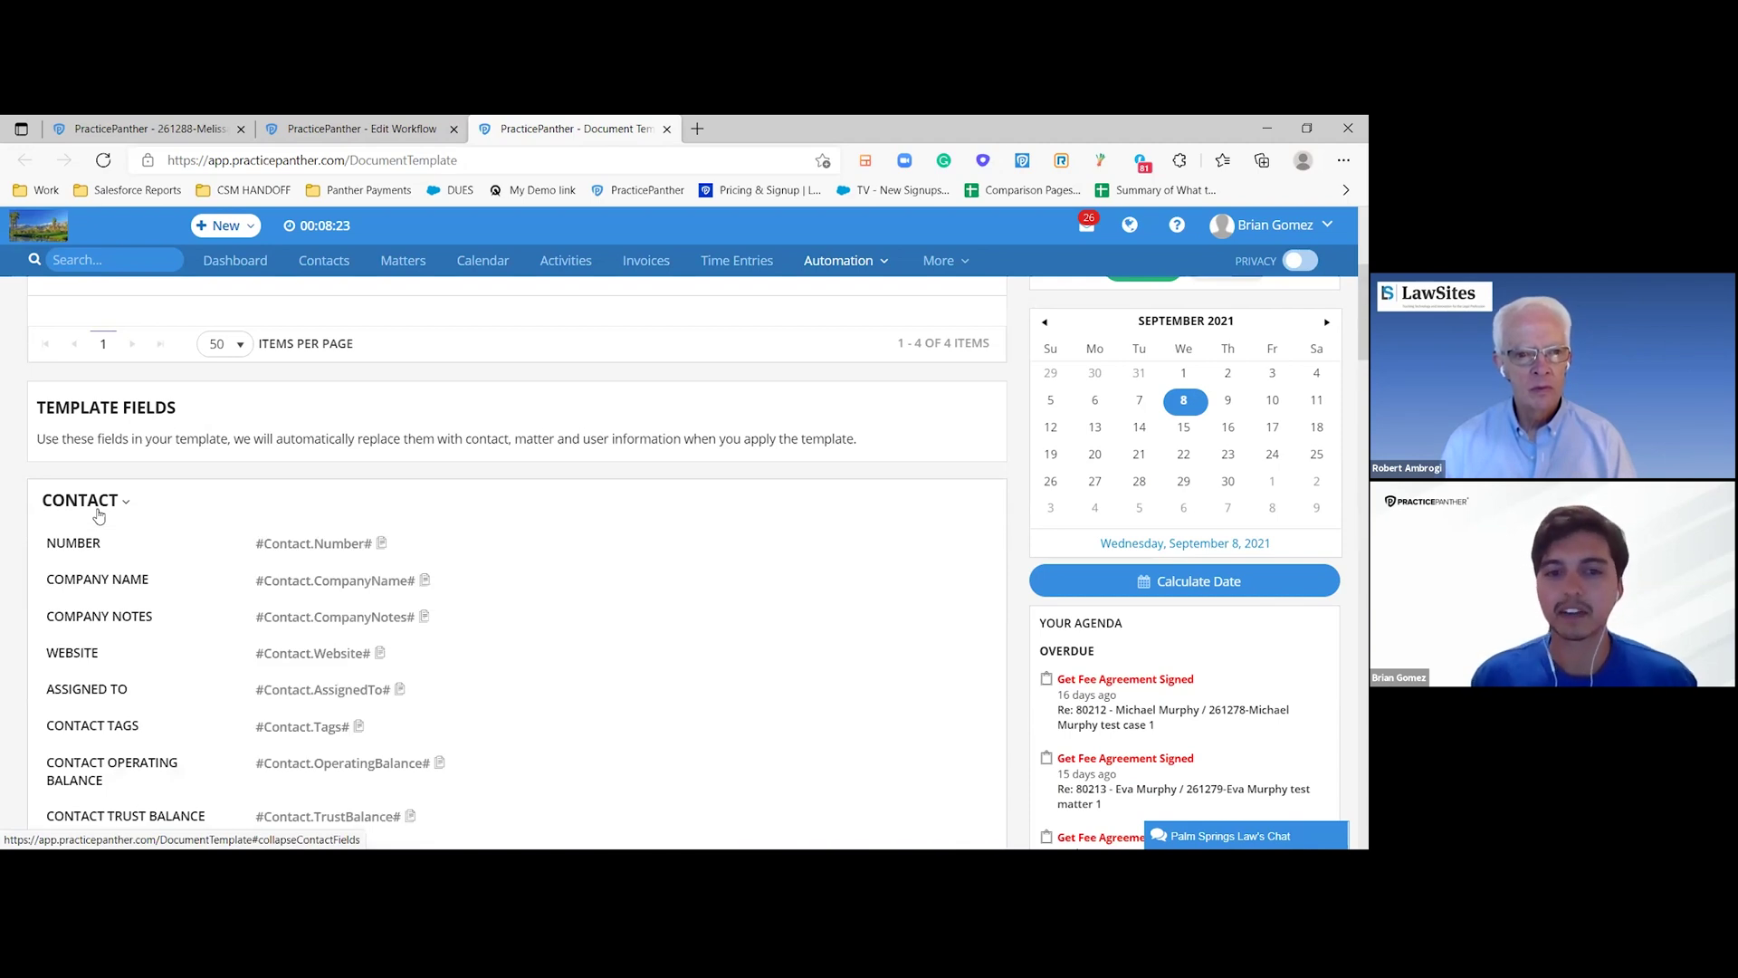
scroll(428, 541, "down", 1)
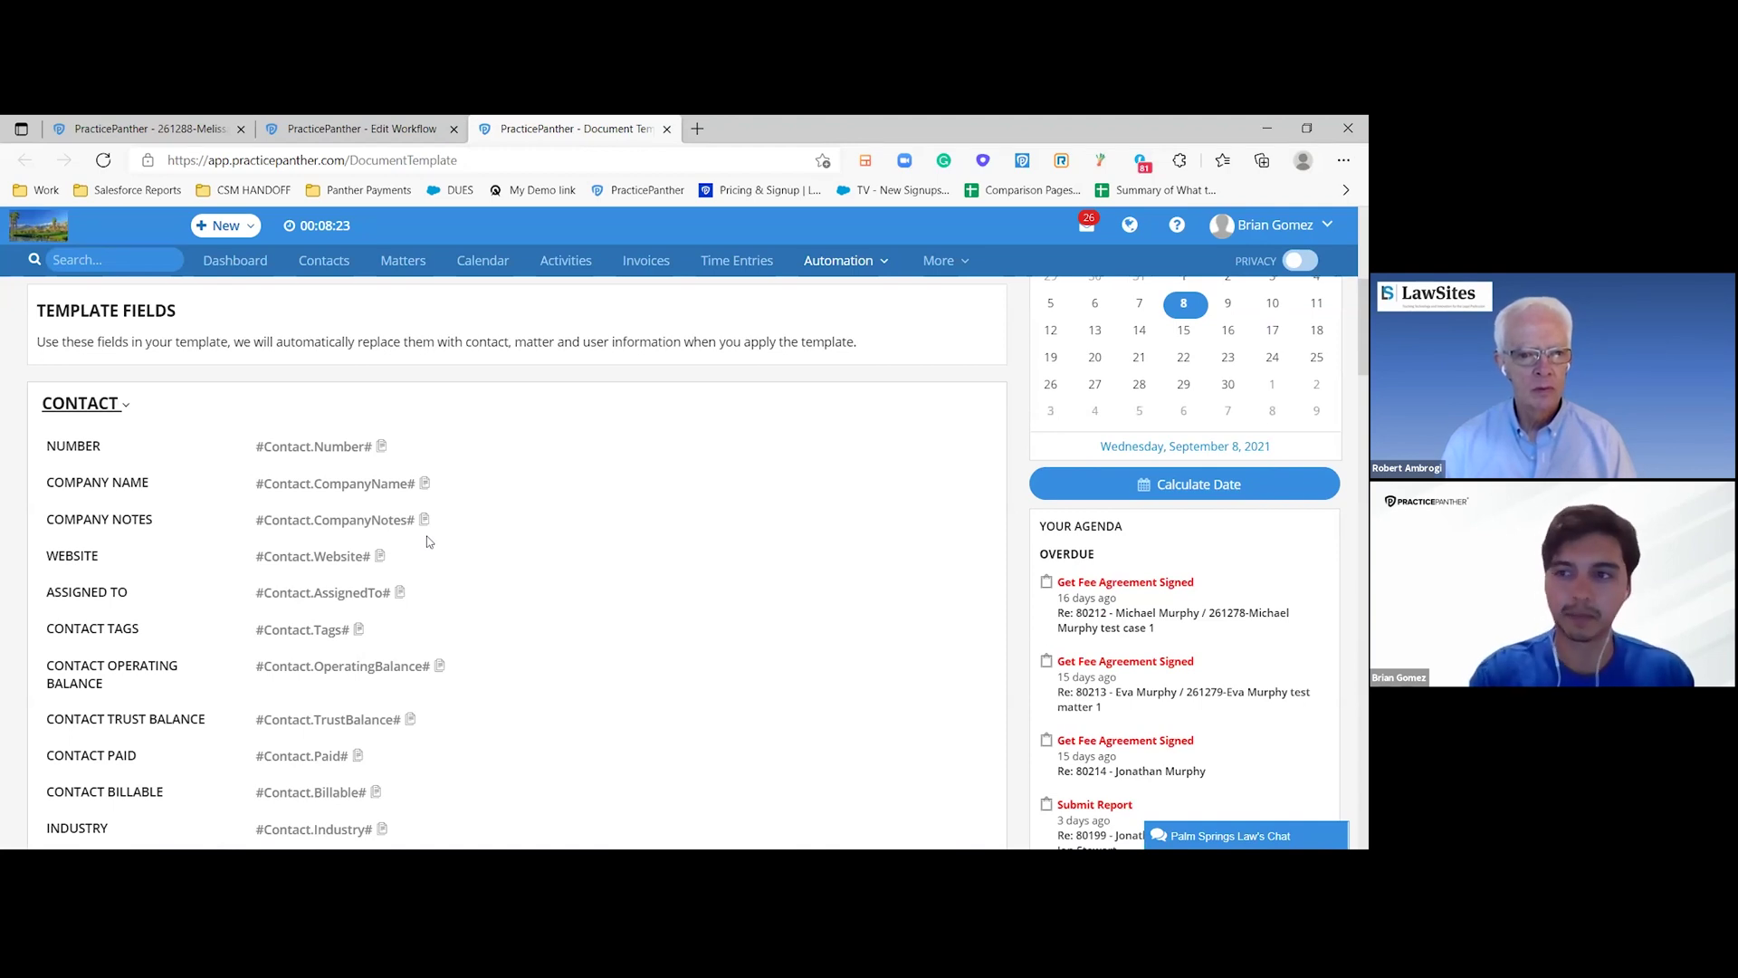
scroll(465, 499, "down", 2)
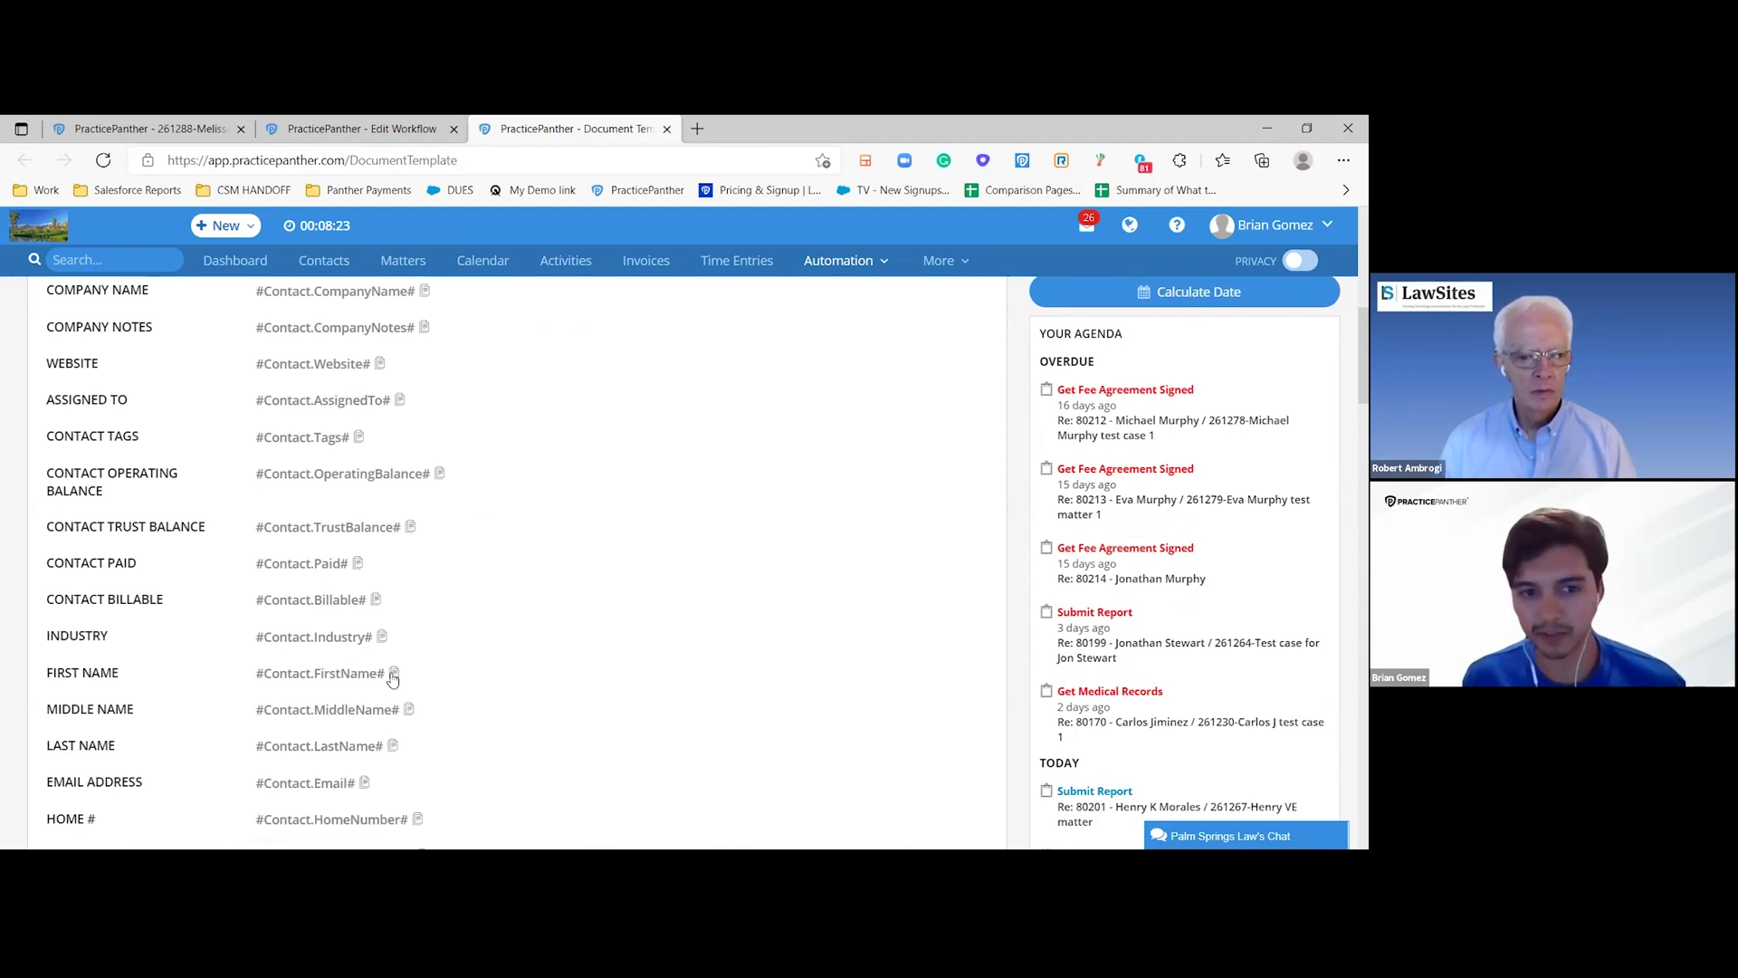
left_click(393, 675)
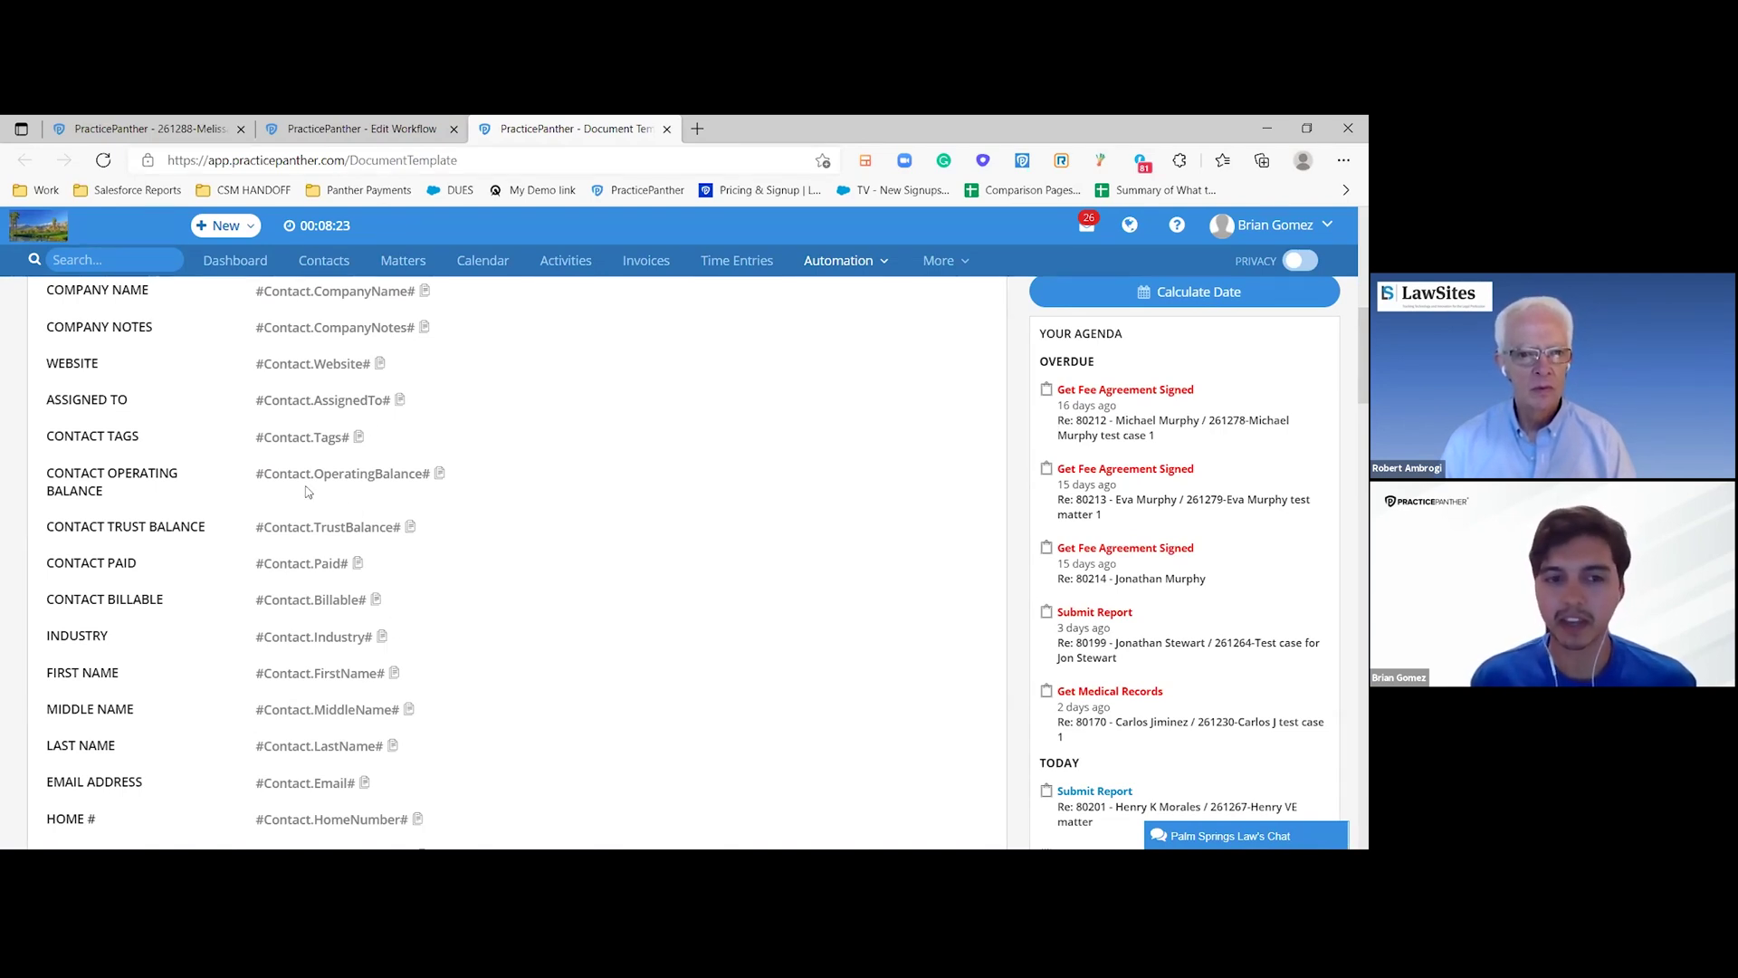
- Find #Contact.CompanyNotes# in the contact fields list and copy its code
scroll(287, 619, "down", 1)
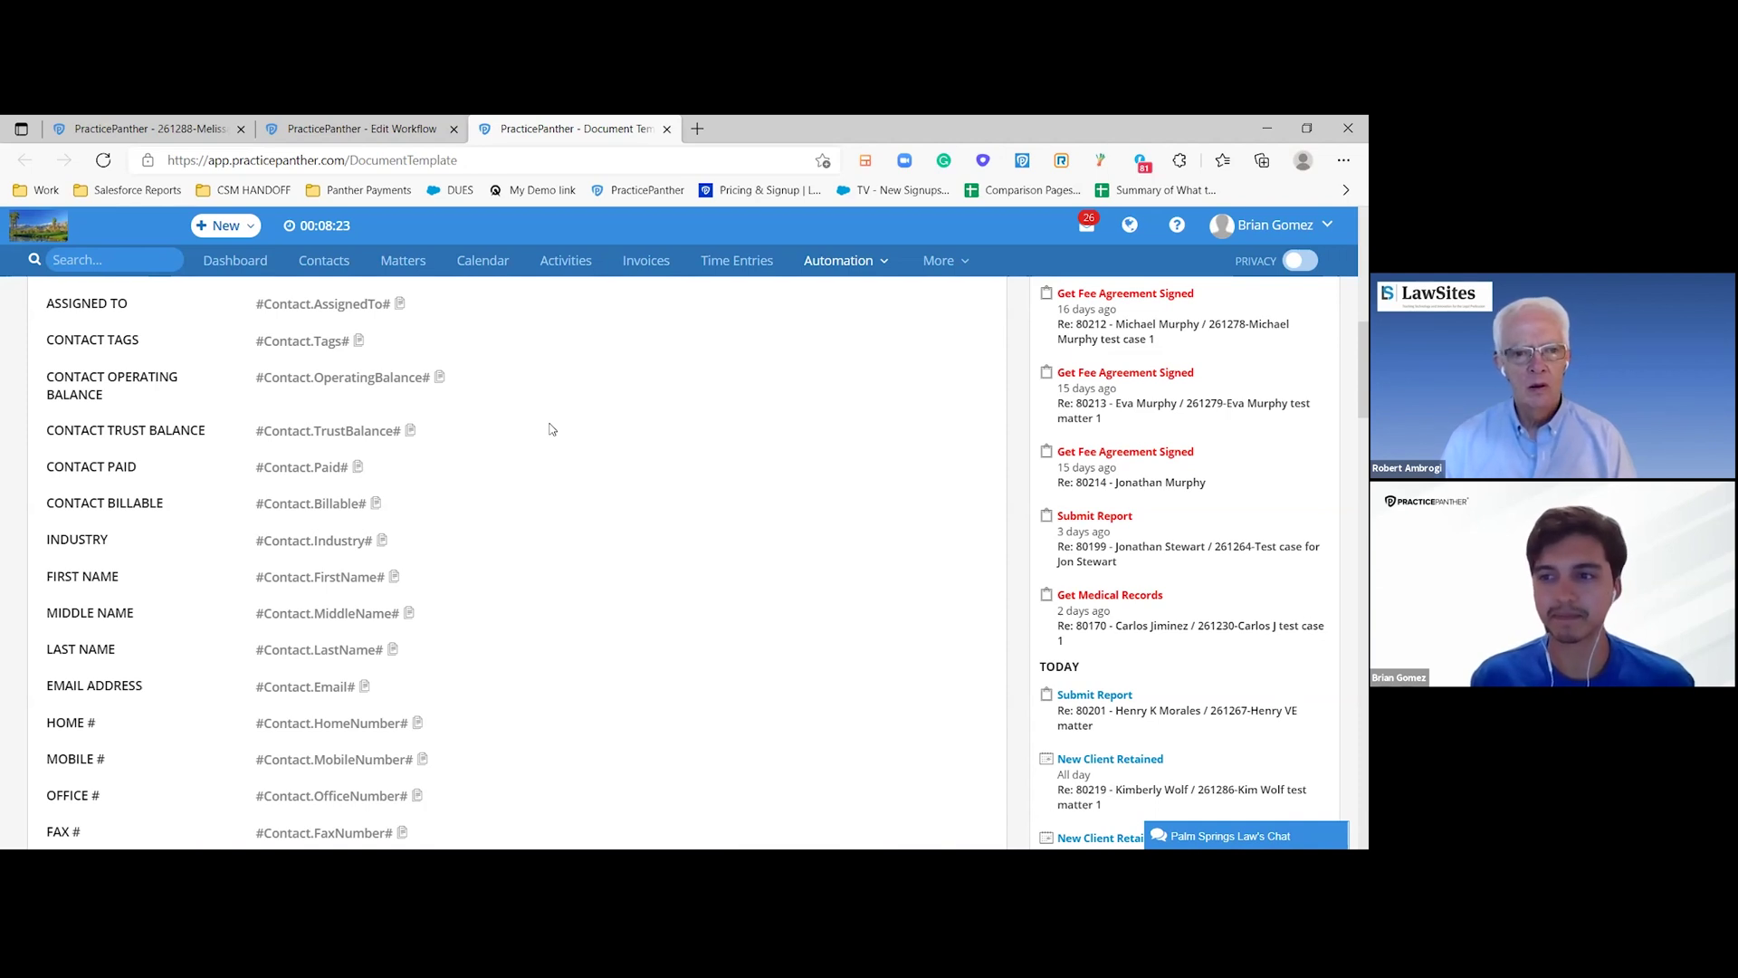
scroll(552, 429, "up", 4)
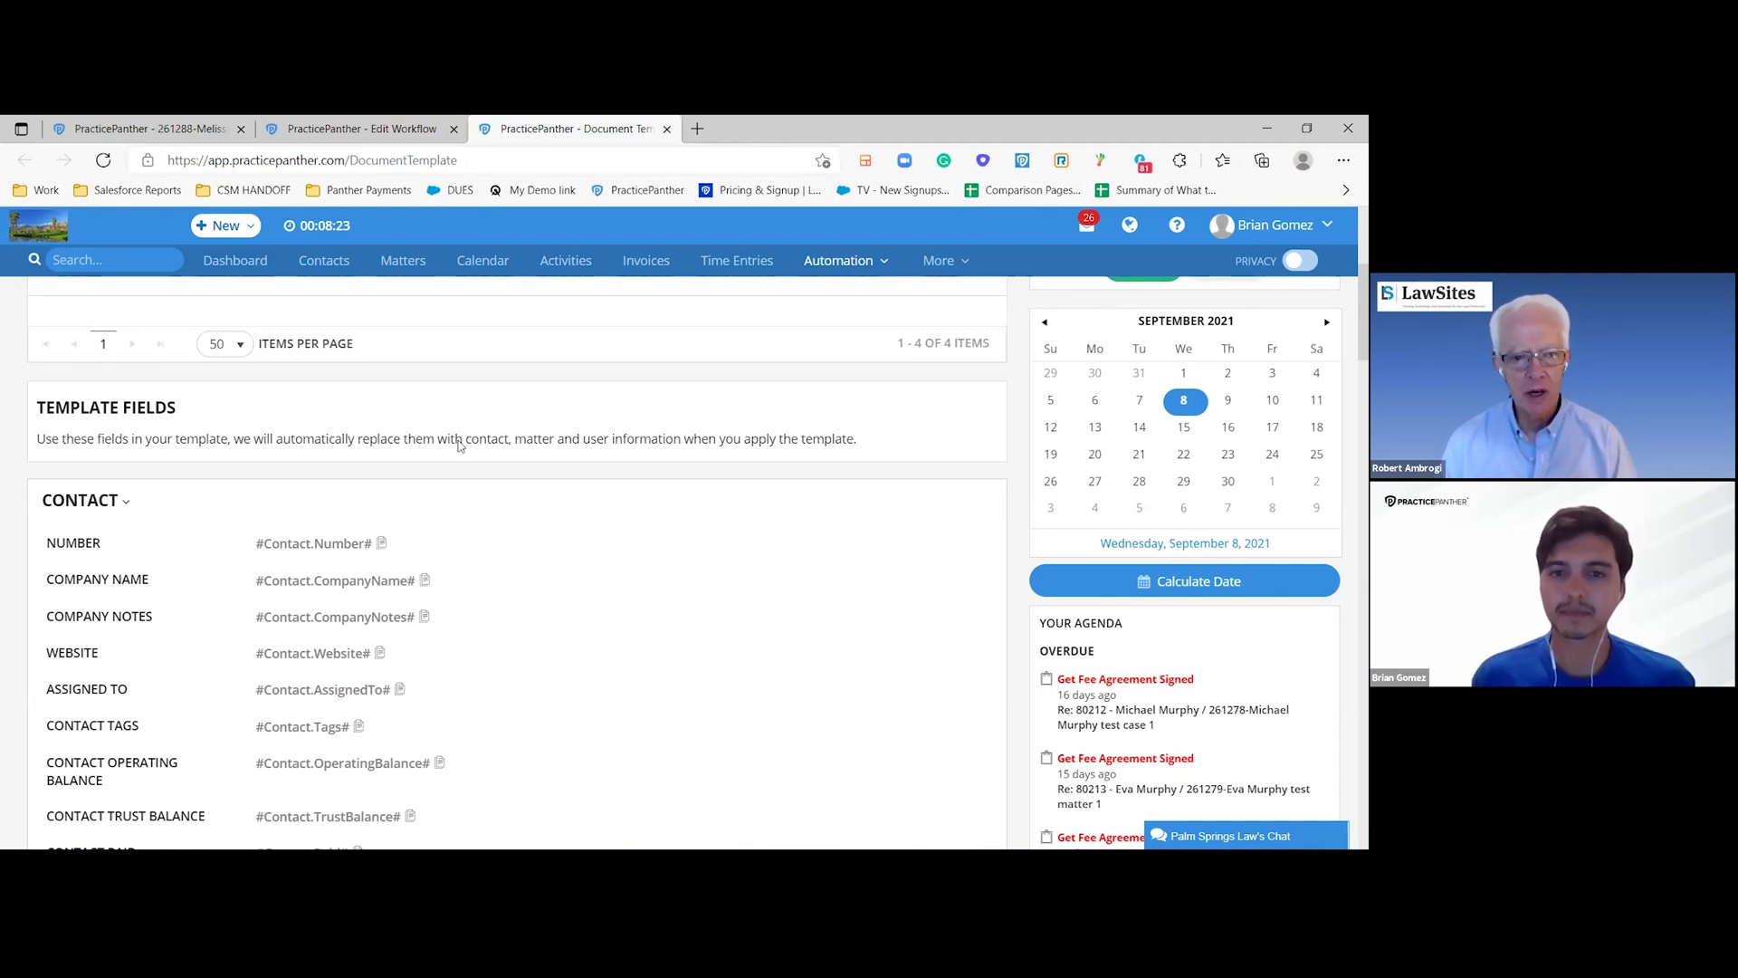
scroll(459, 446, "down", 1)
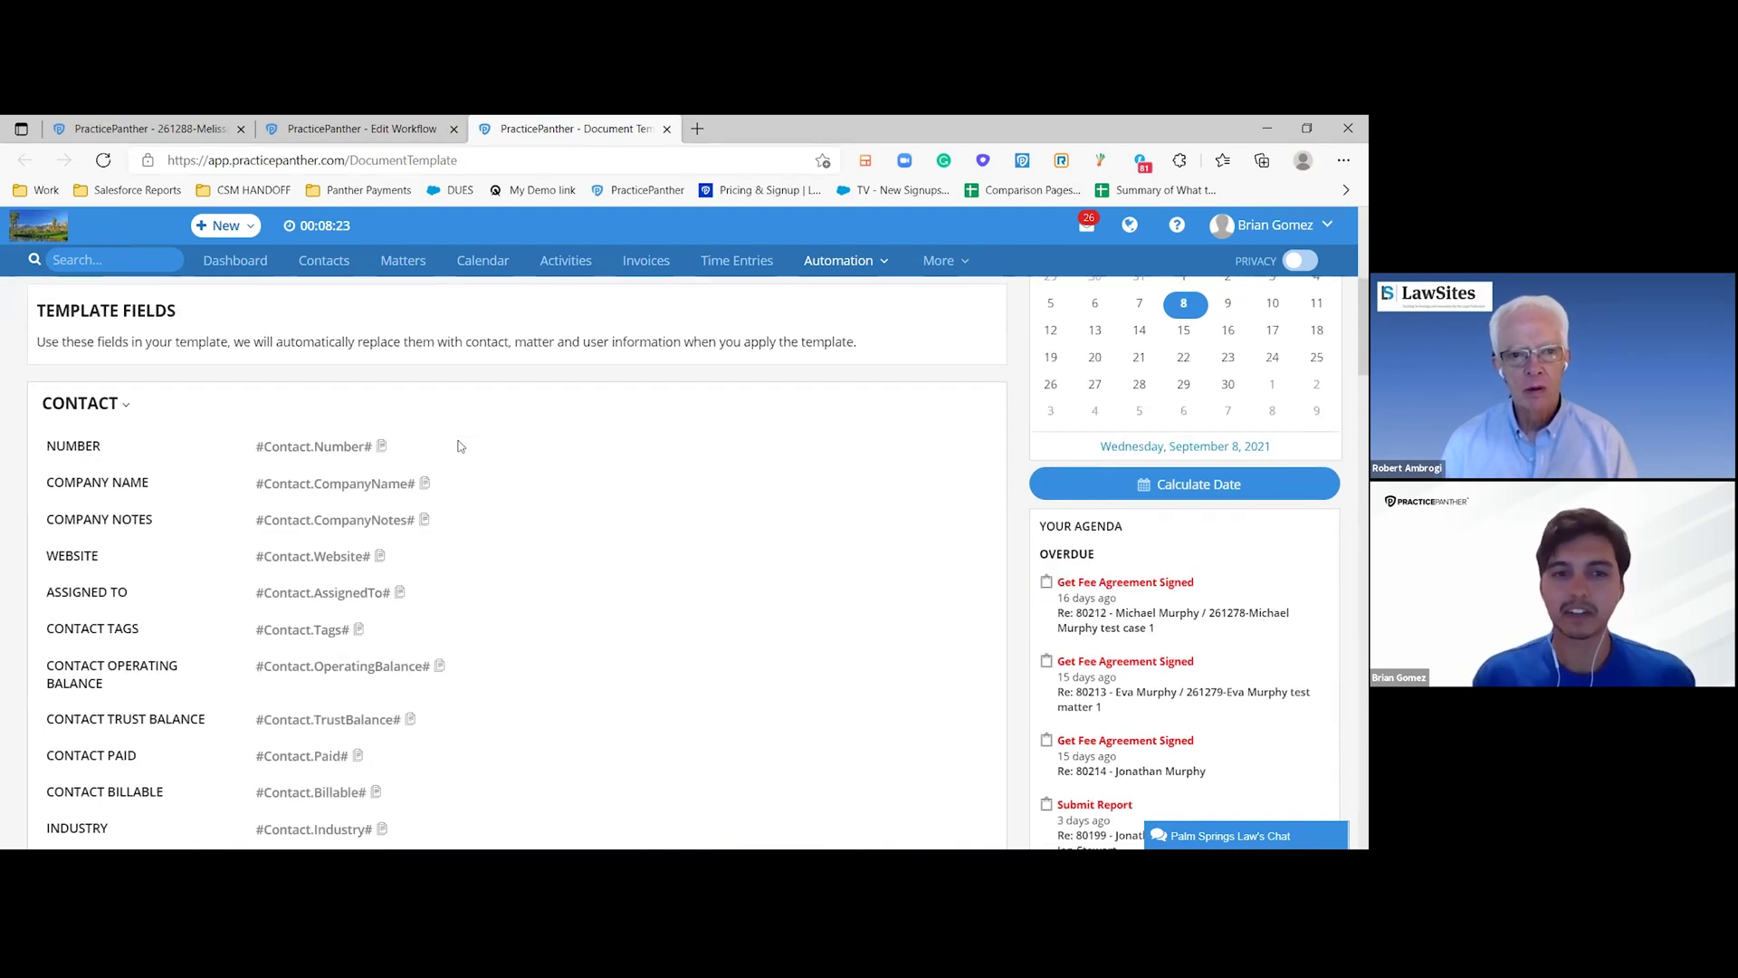
scroll(459, 445, "down", 1)
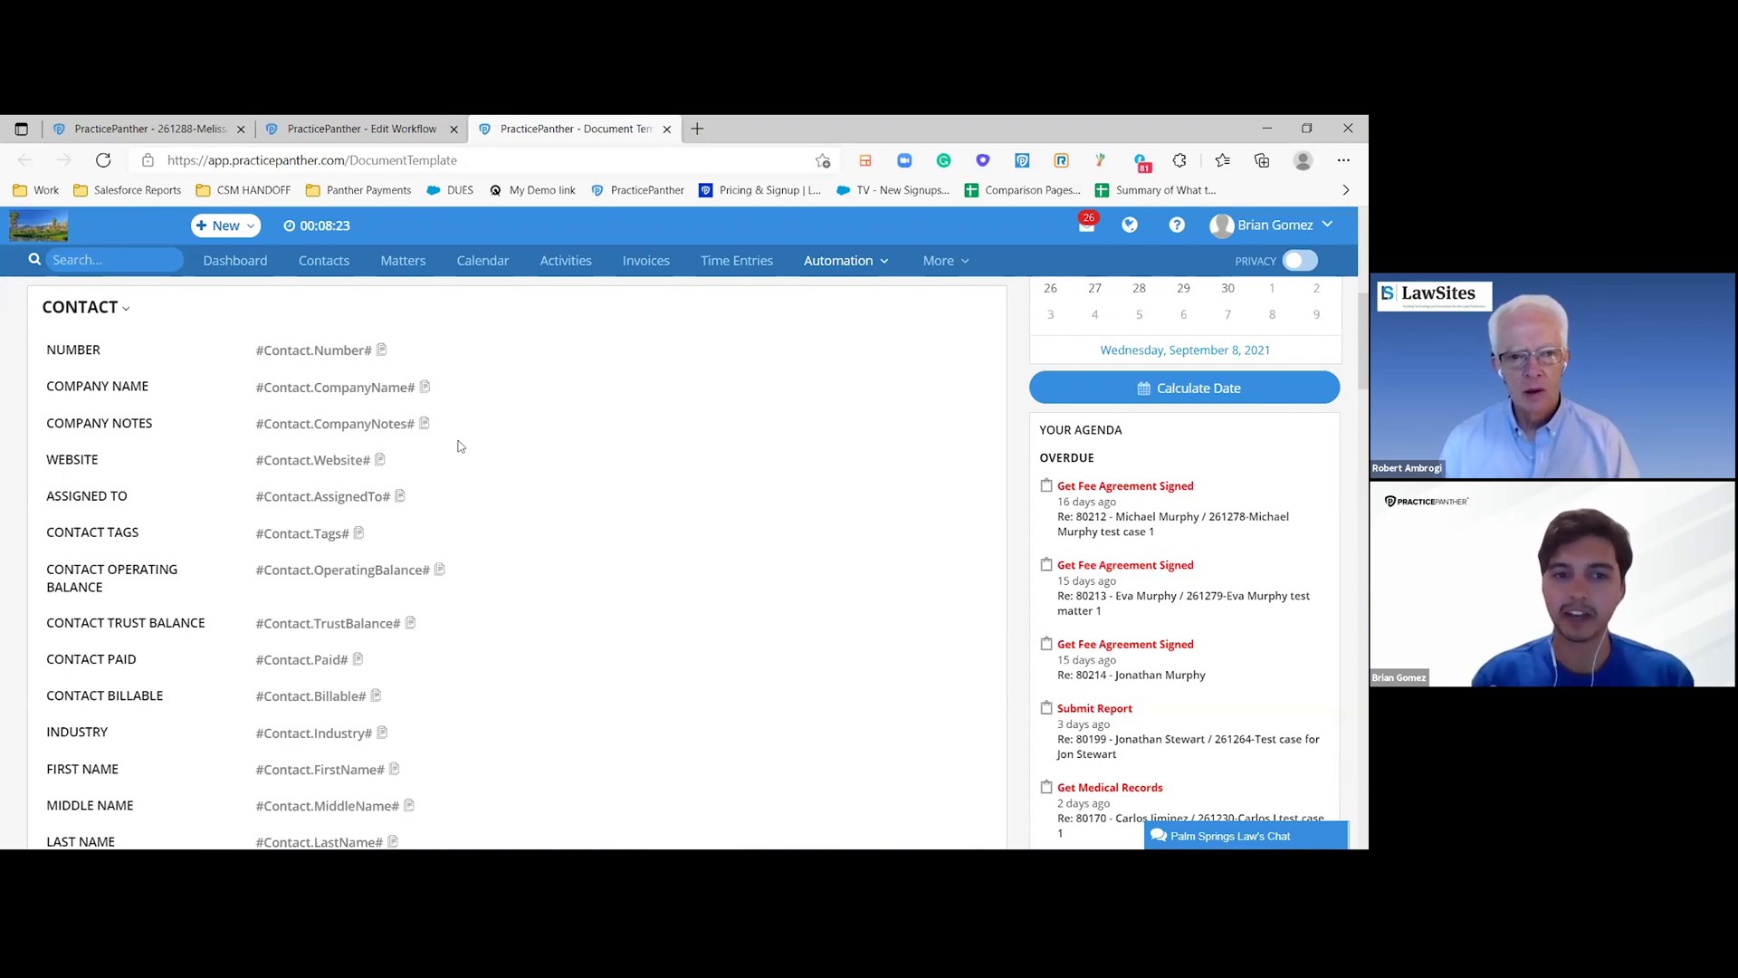
scroll(458, 445, "down", 2)
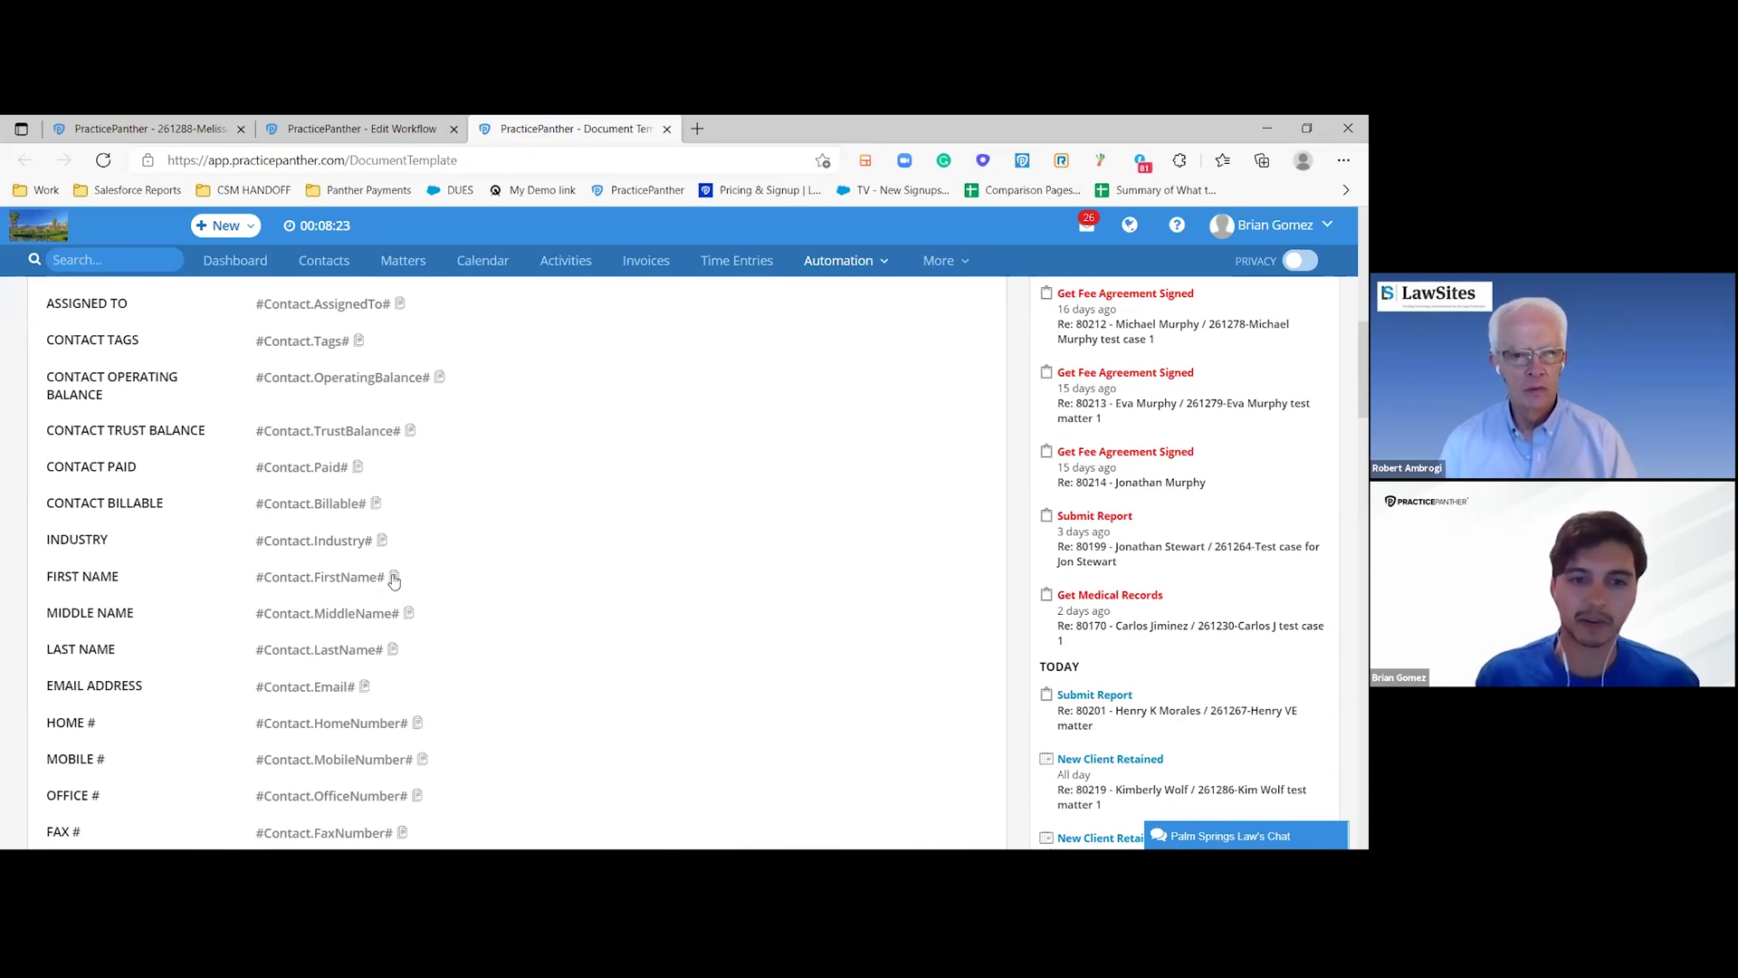
scroll(388, 581, "up", 10)
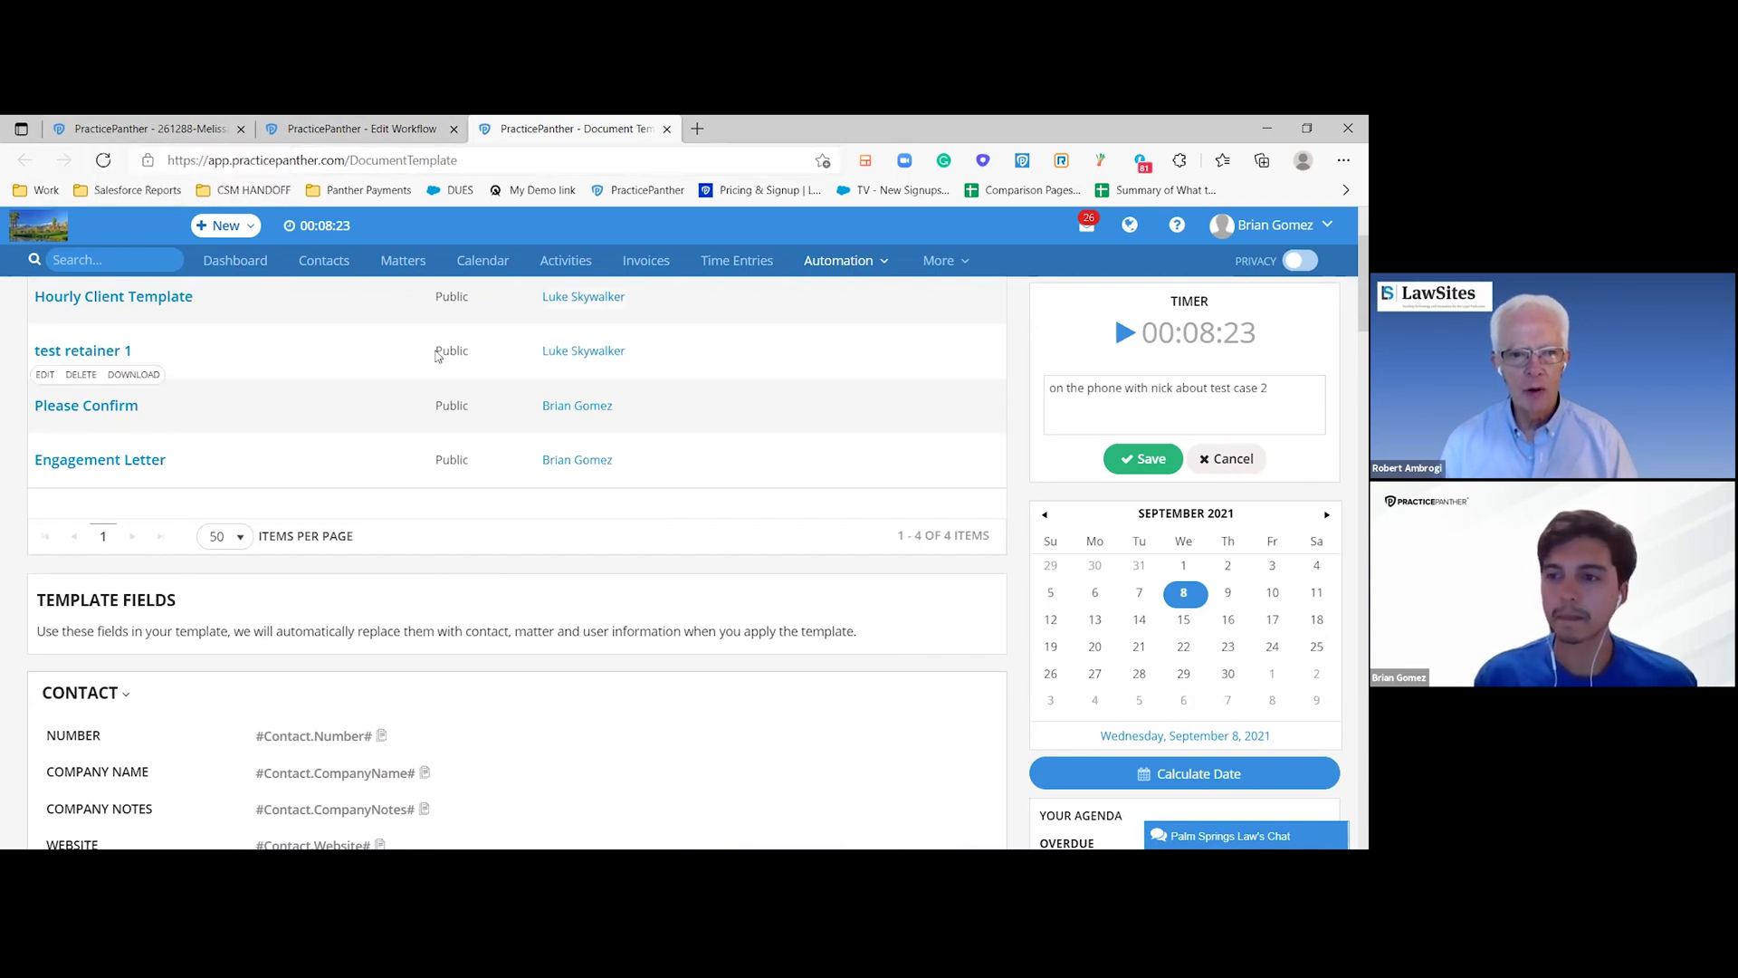
scroll(435, 356, "down", 1)
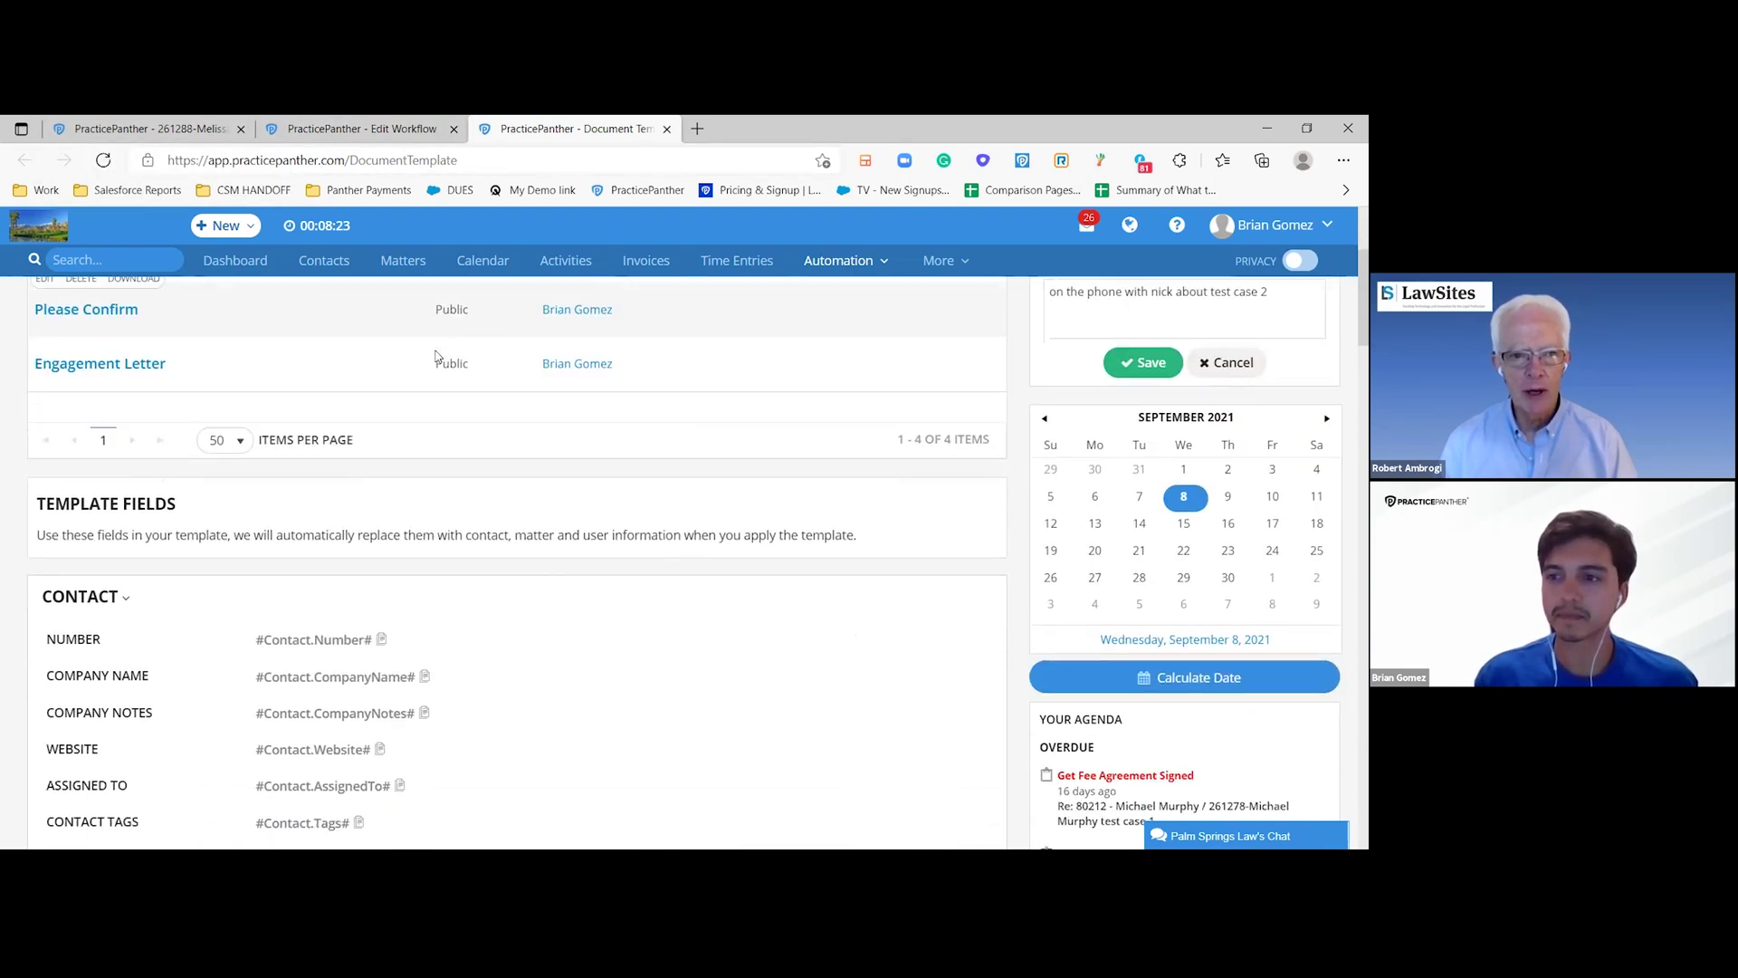
scroll(436, 356, "up", 1)
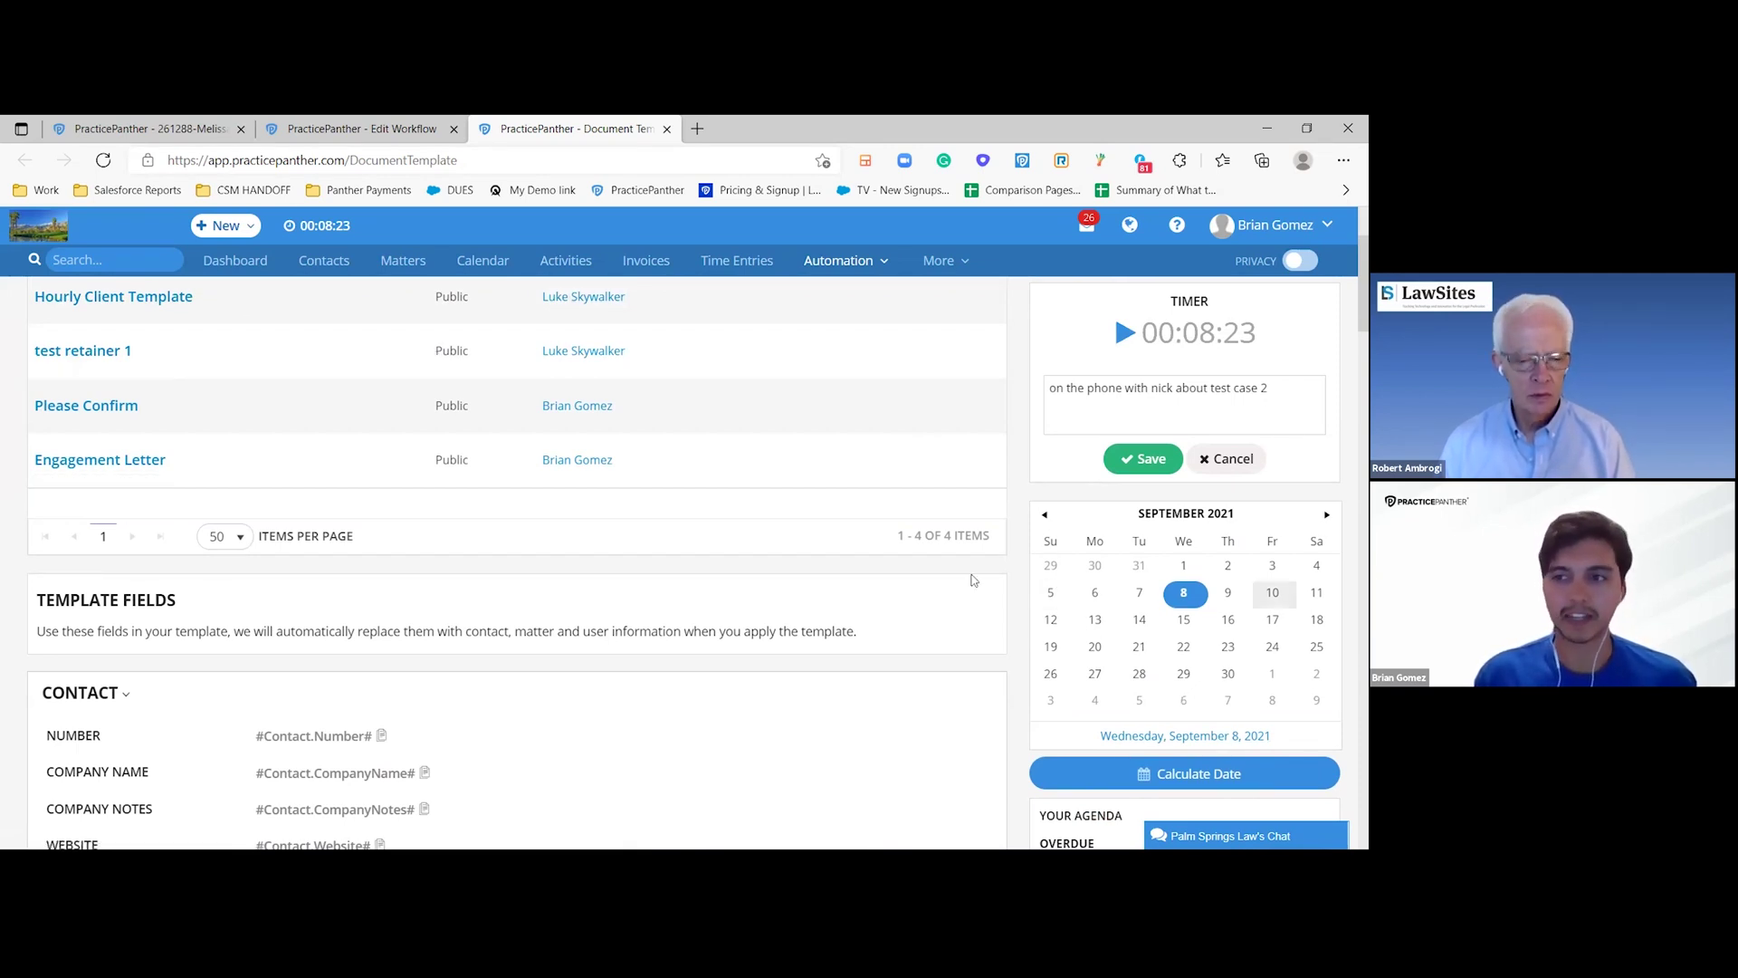
scroll(592, 621, "down", 3)
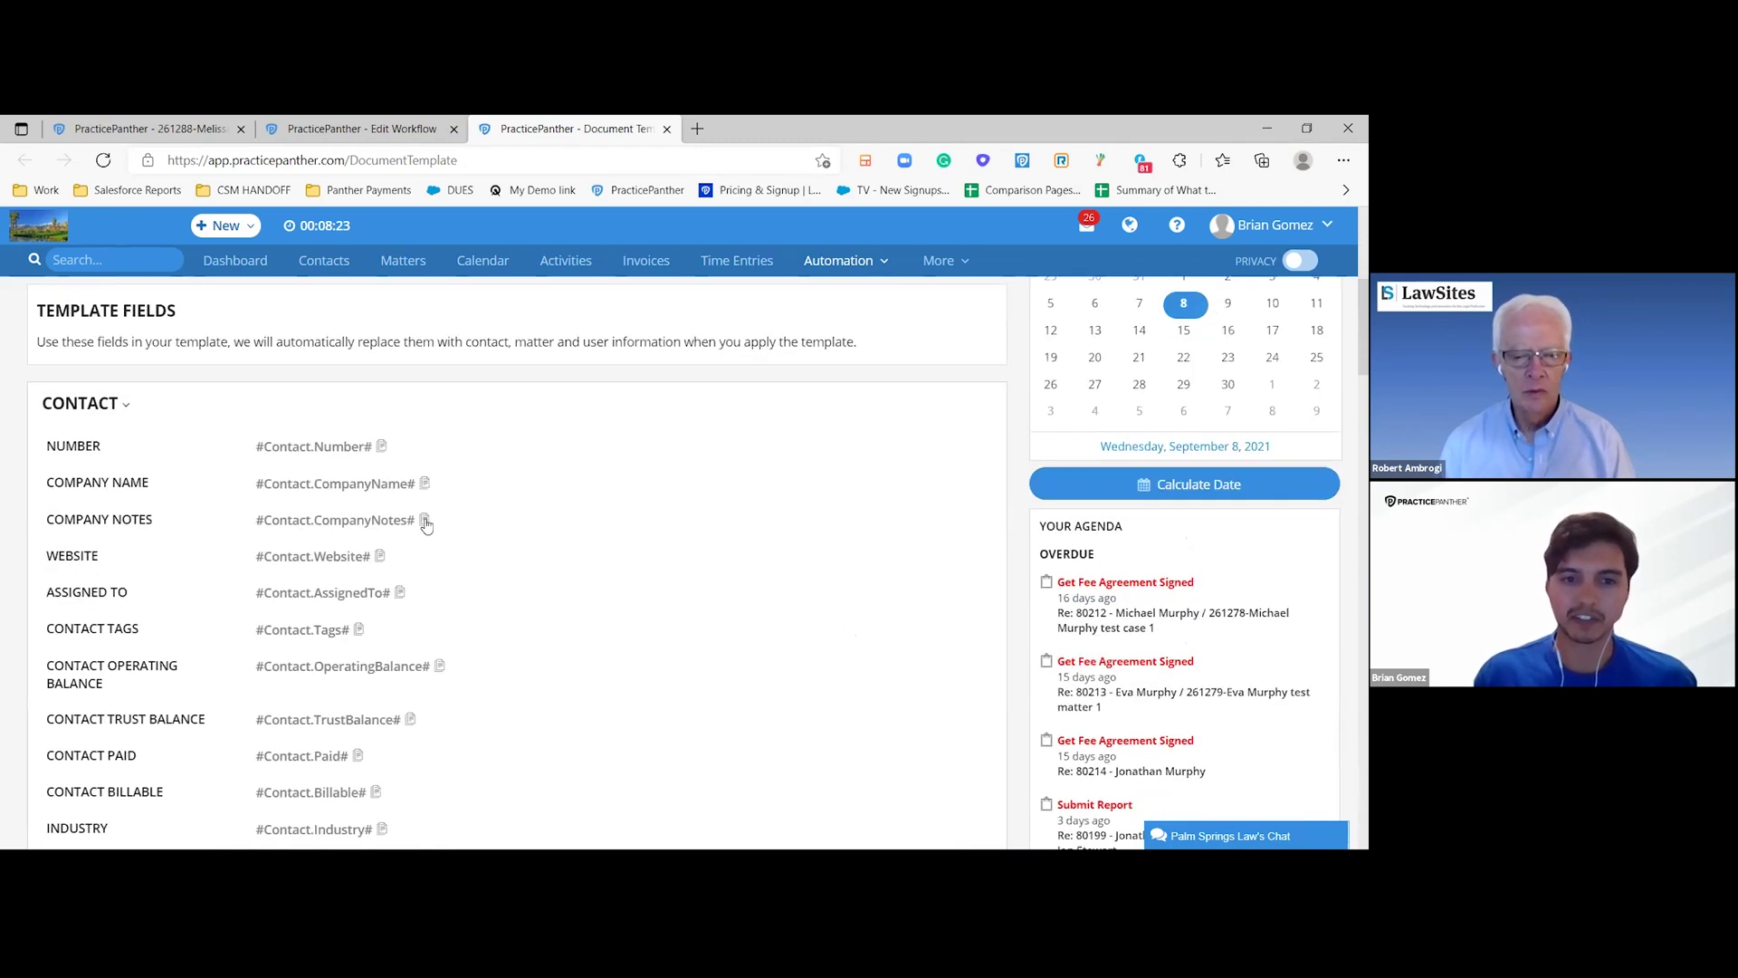
left_click(425, 521)
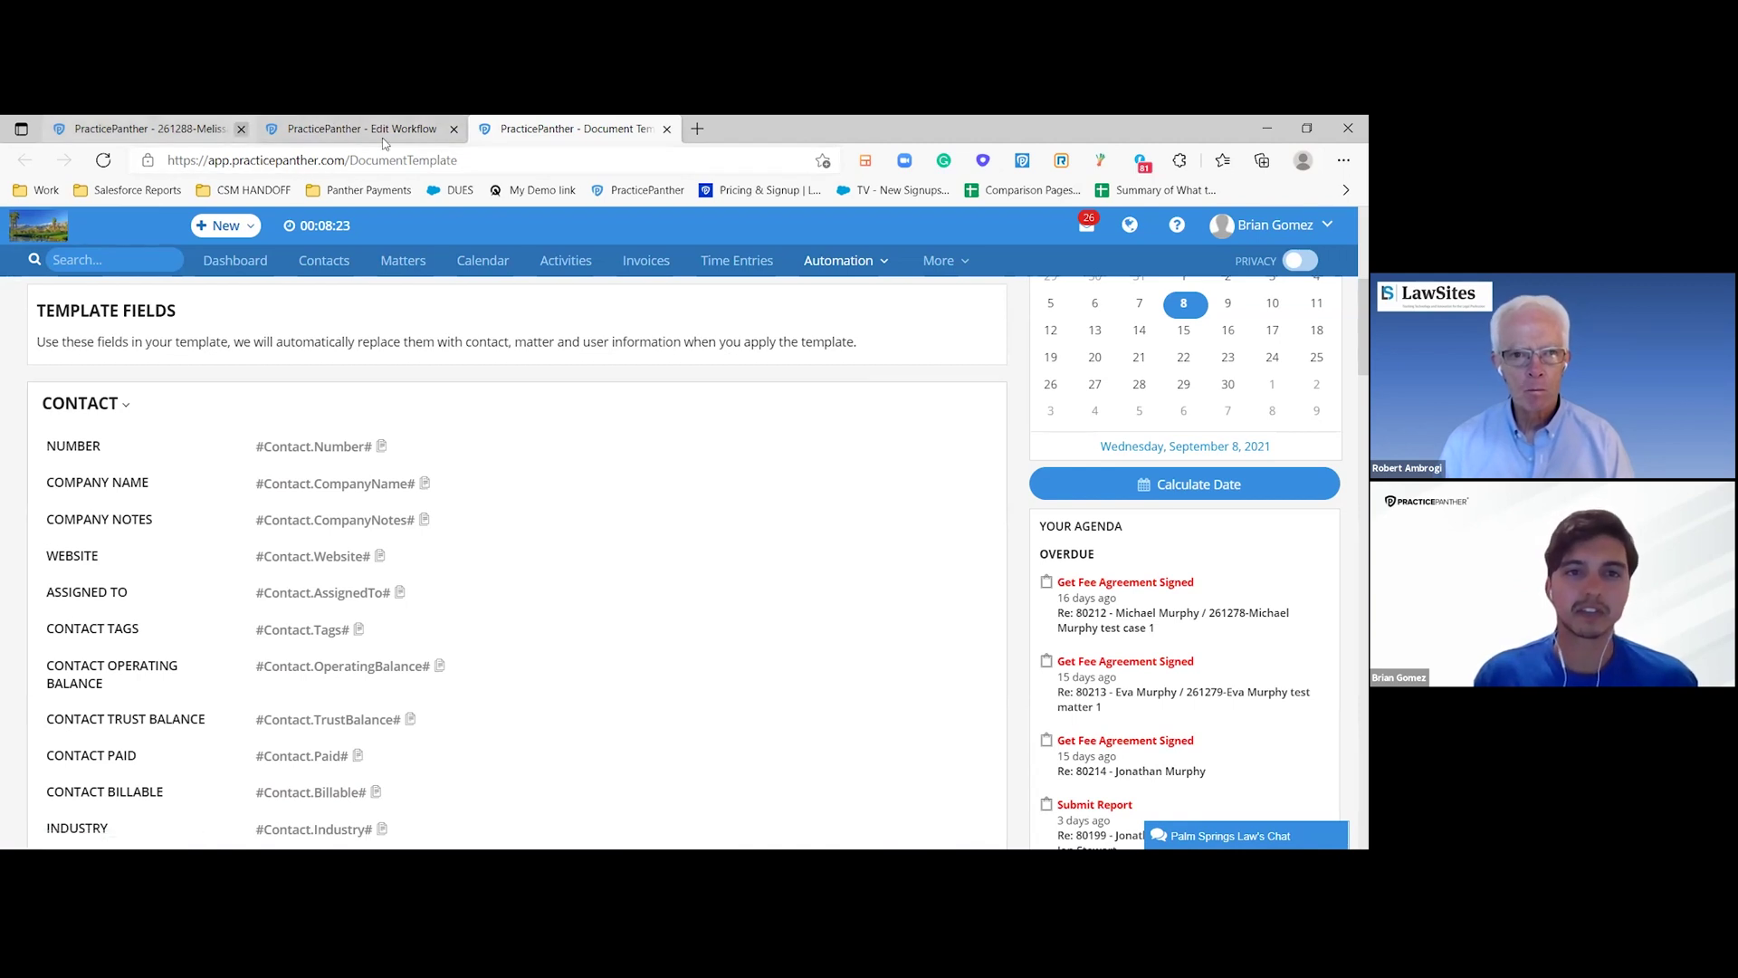
scroll(296, 292, "up", 2)
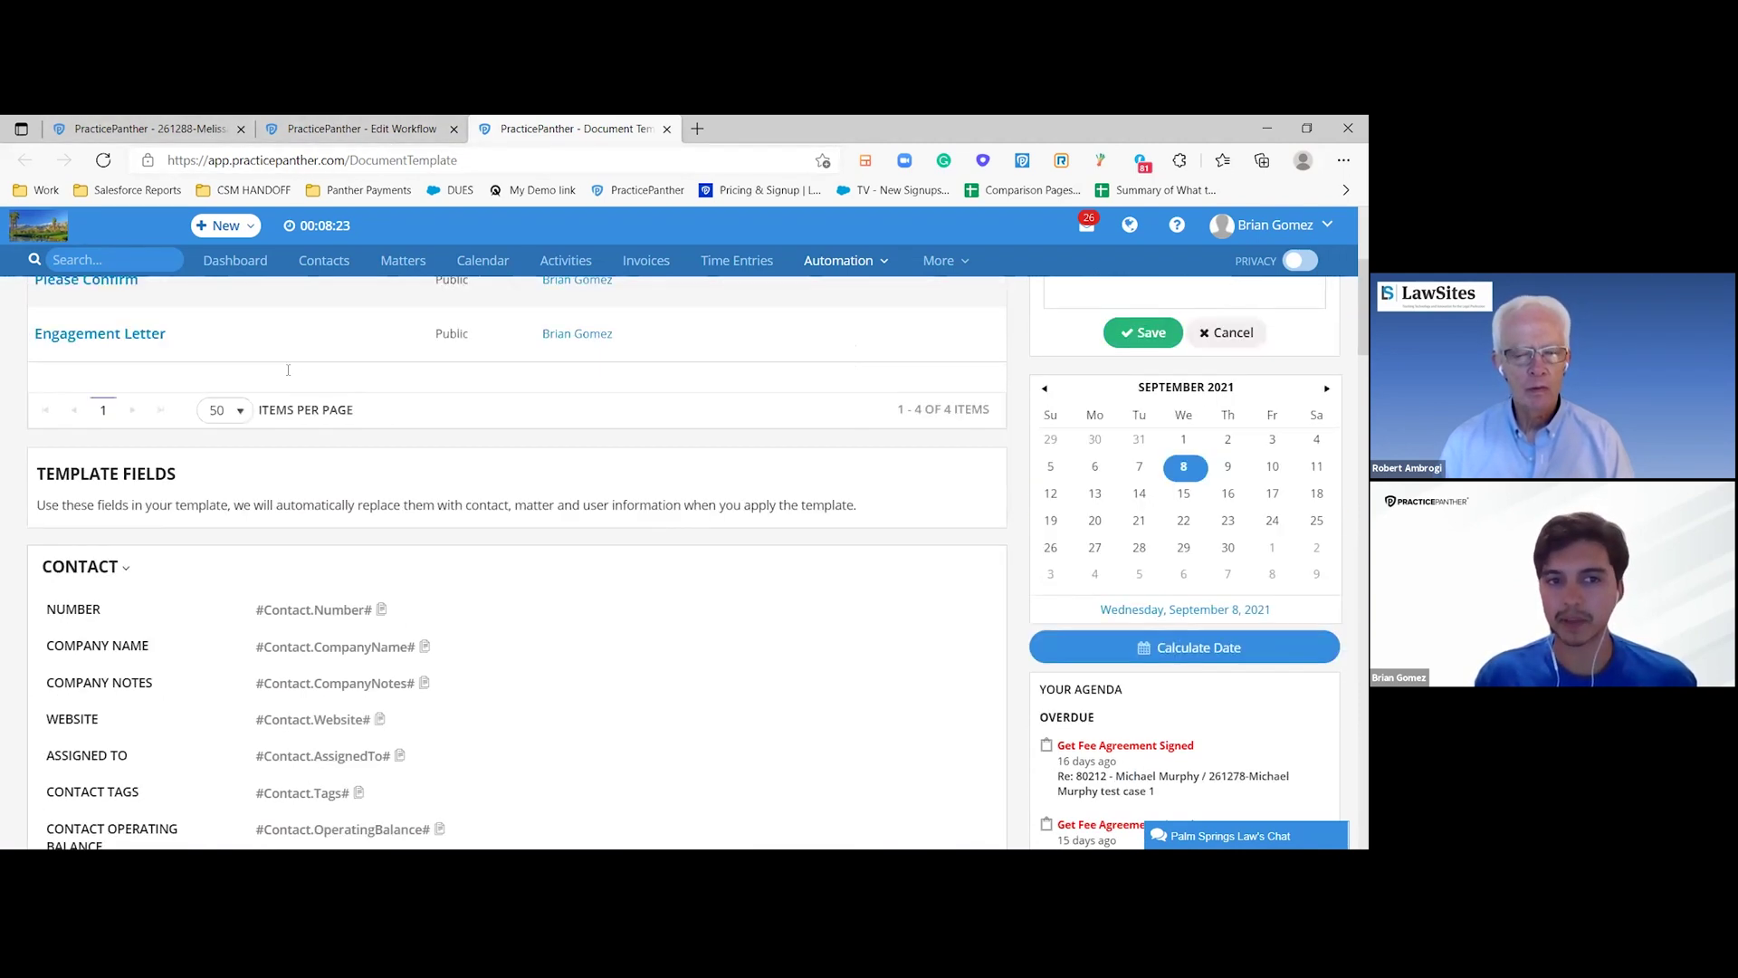
scroll(297, 292, "up", 3)
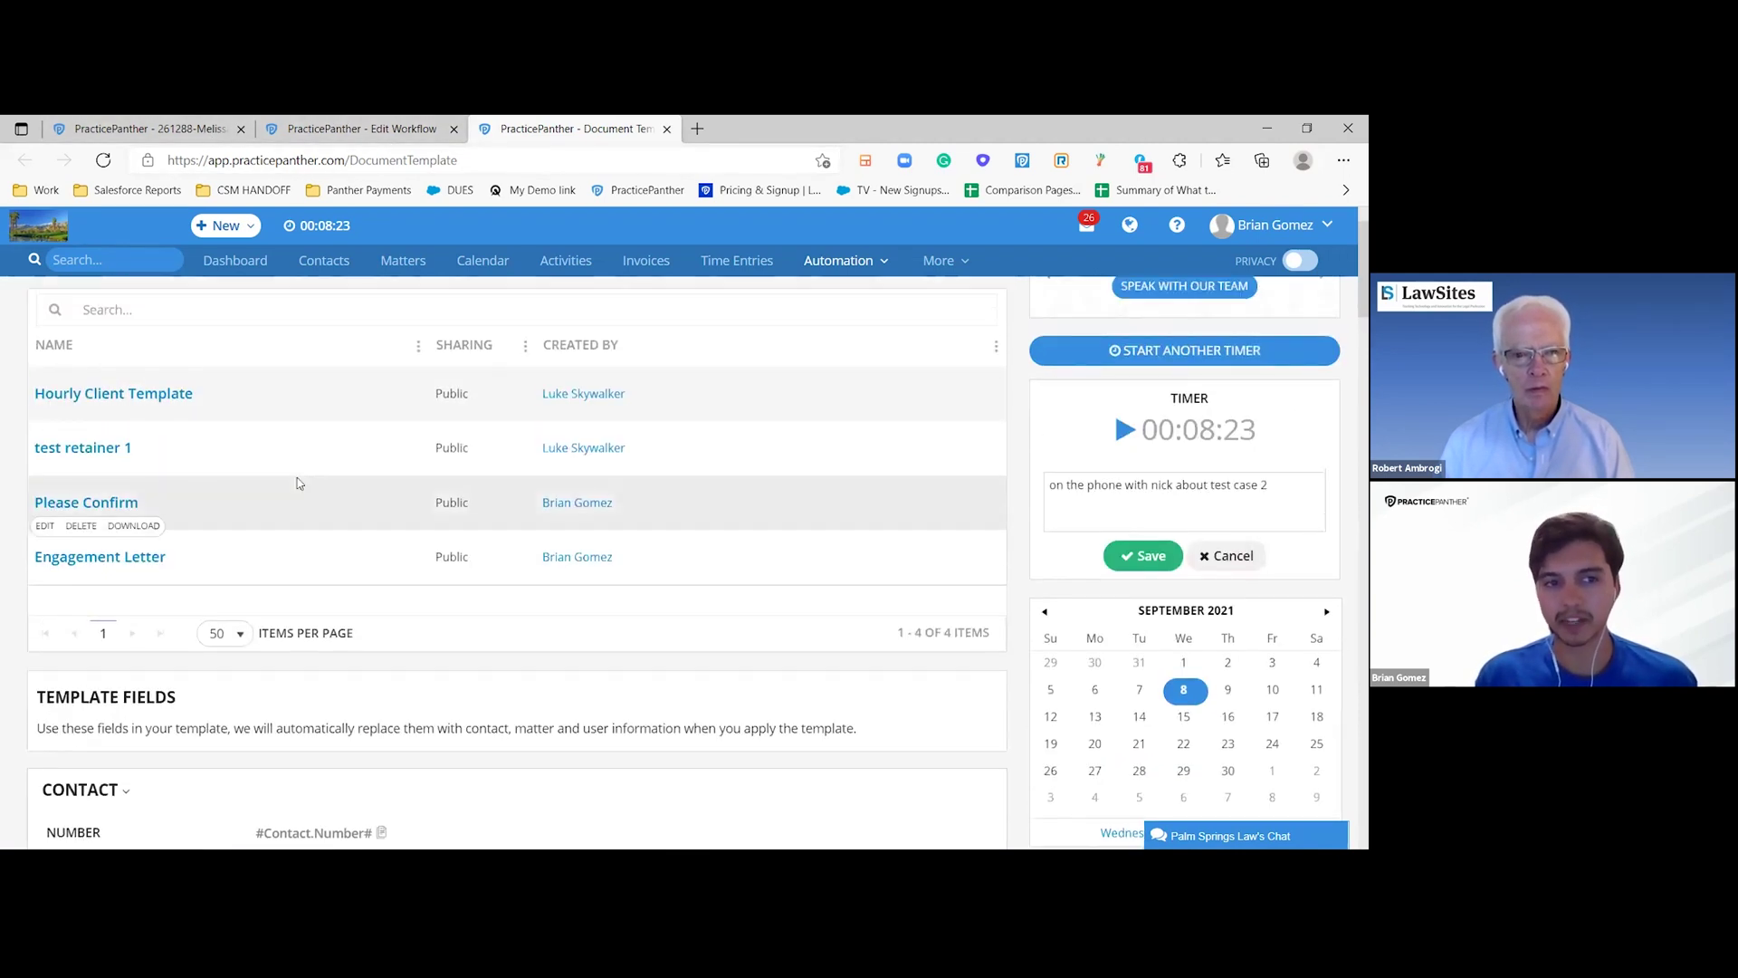
- Apply the Hourly Client Template to the test case 1 matter and download it
left_click(207, 133)
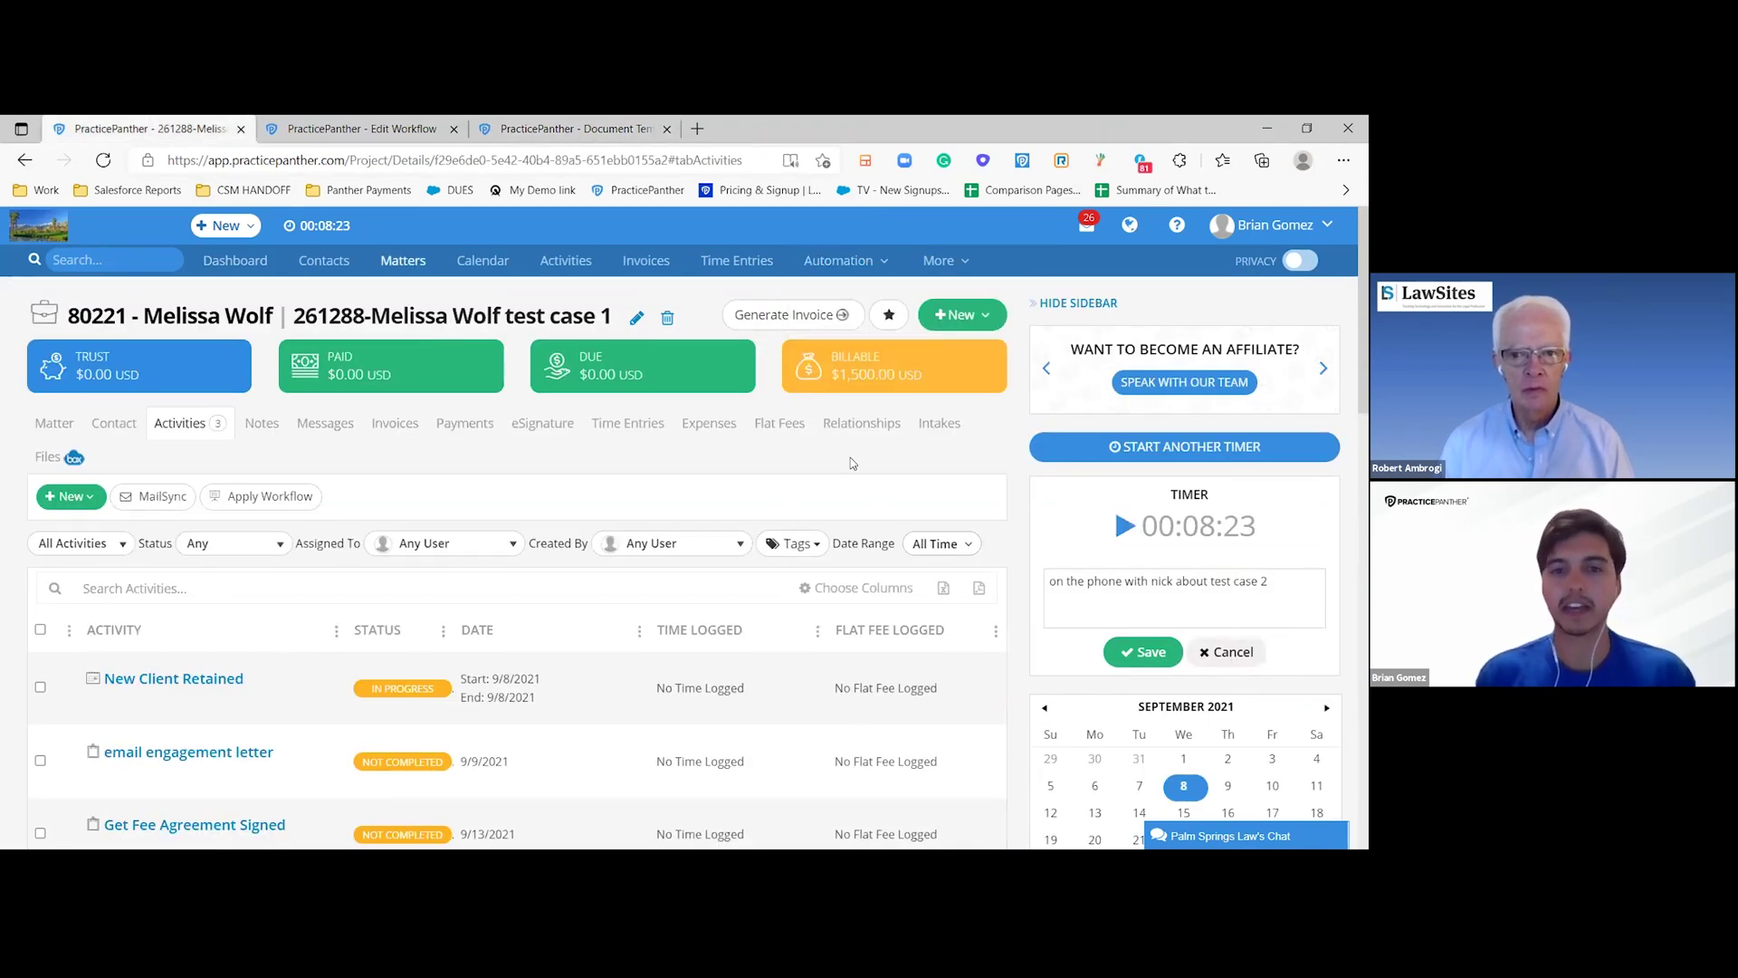
left_click(953, 326)
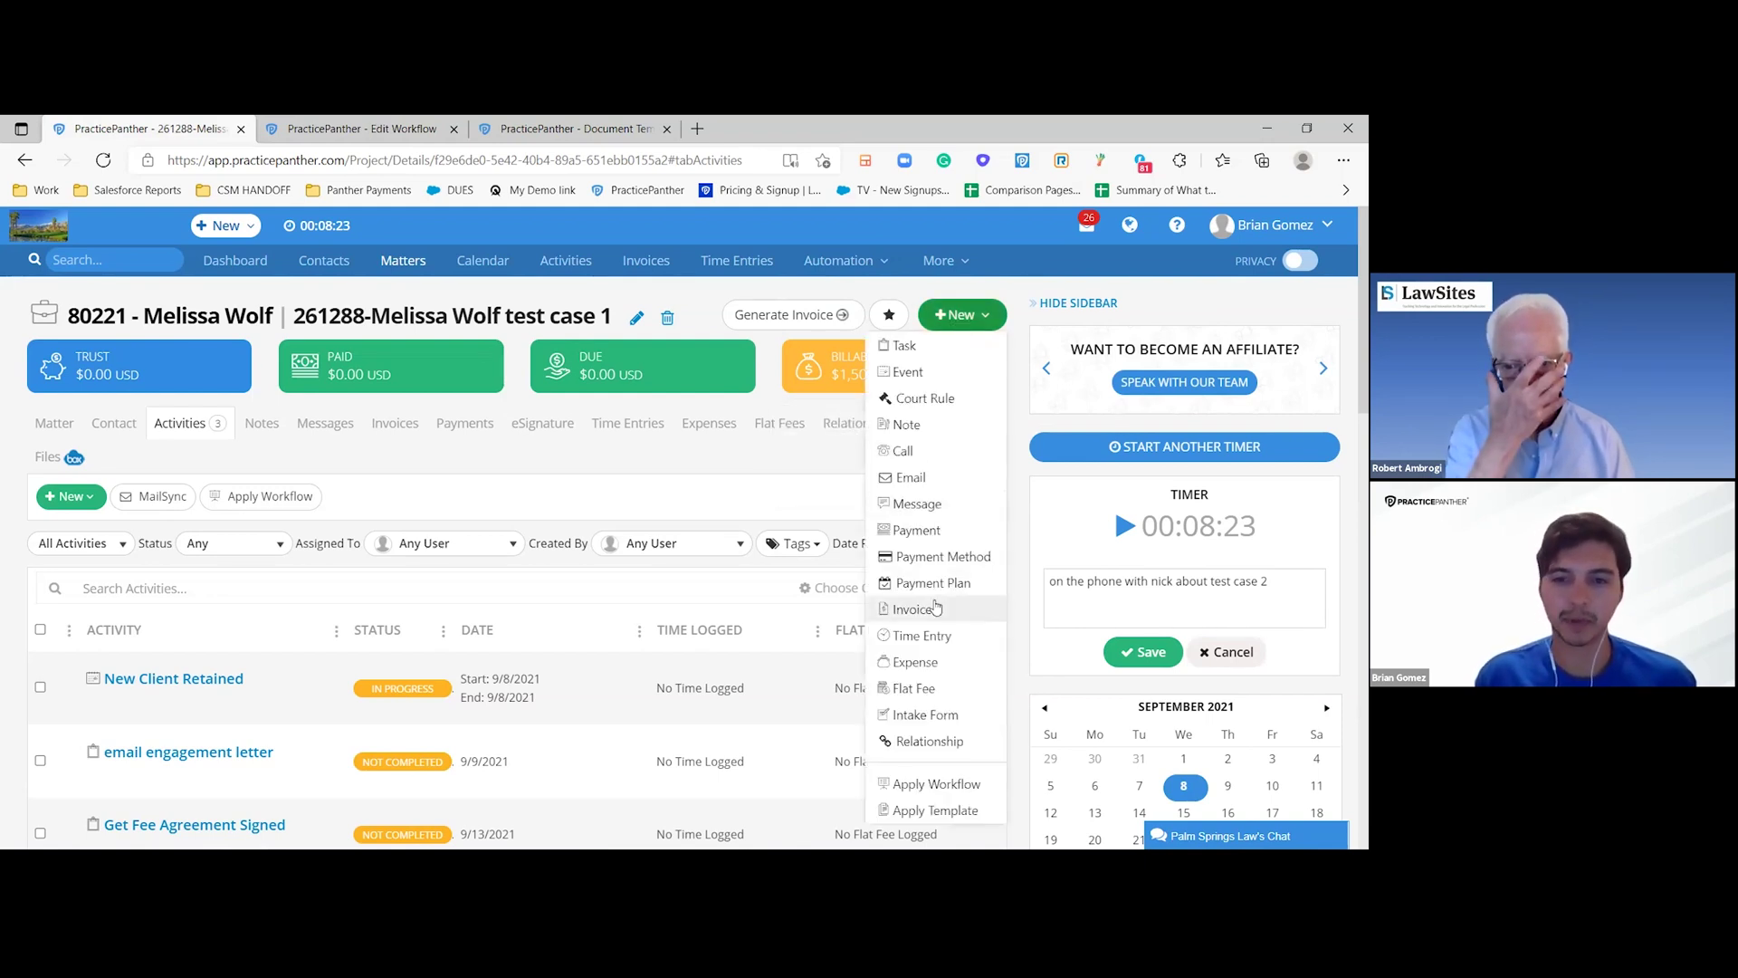
scroll(932, 606, "down", 3)
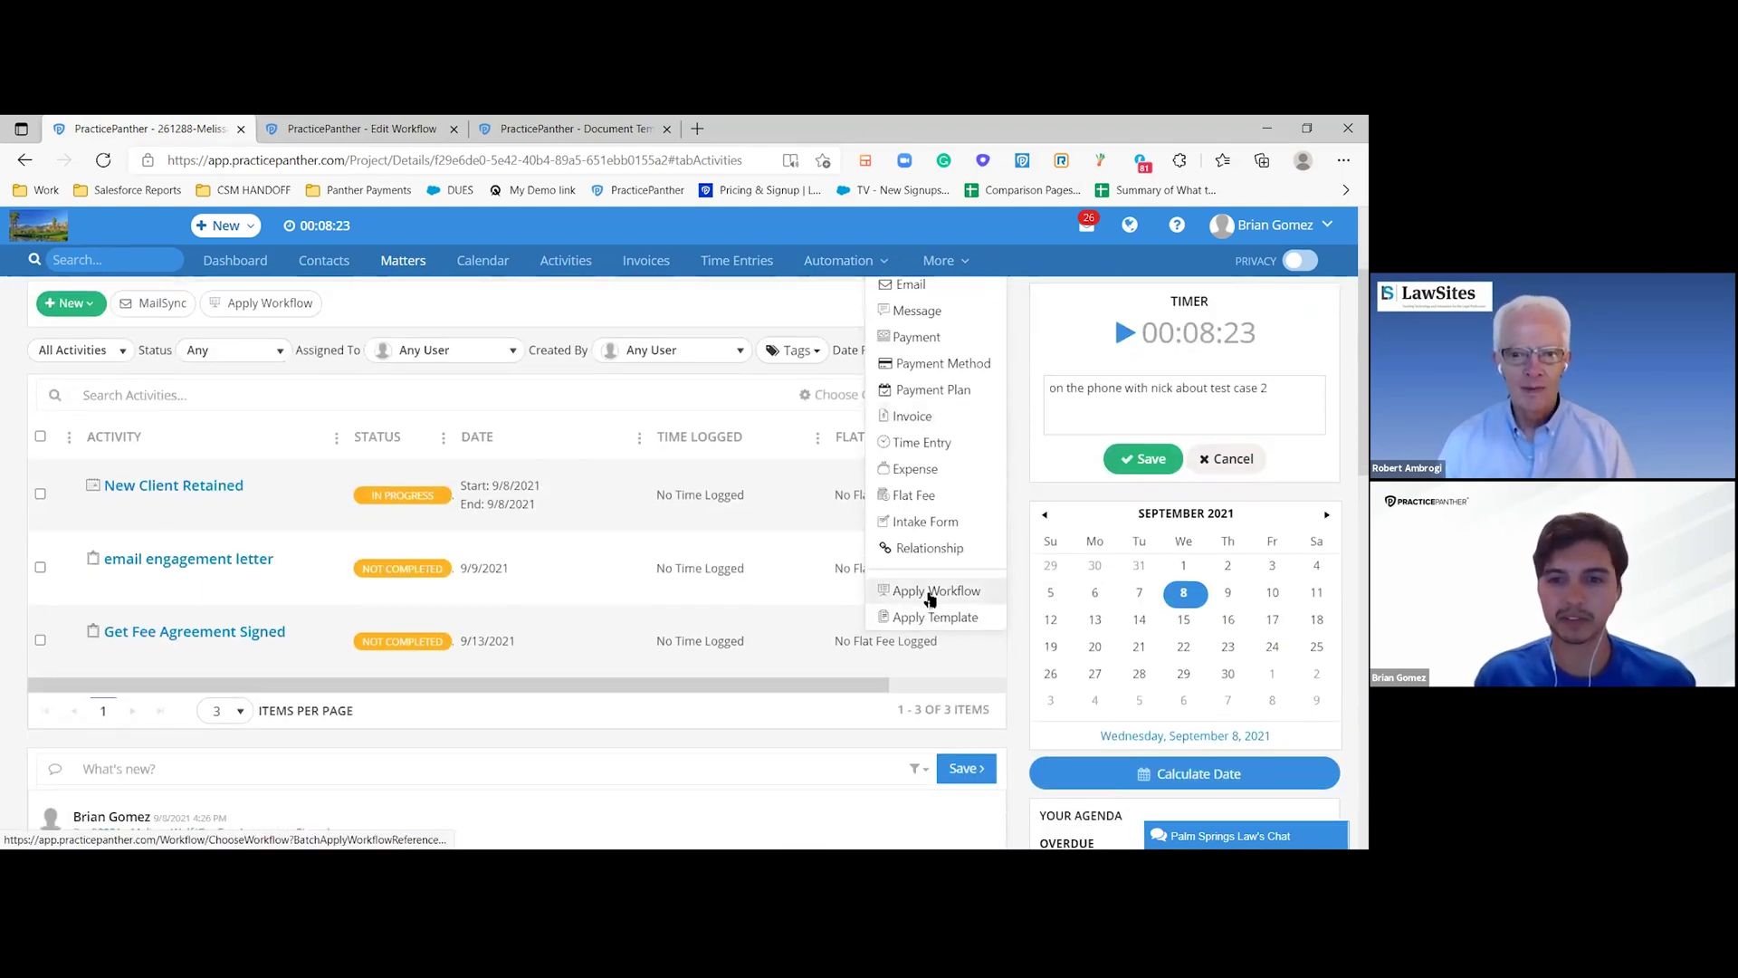
left_click(917, 620)
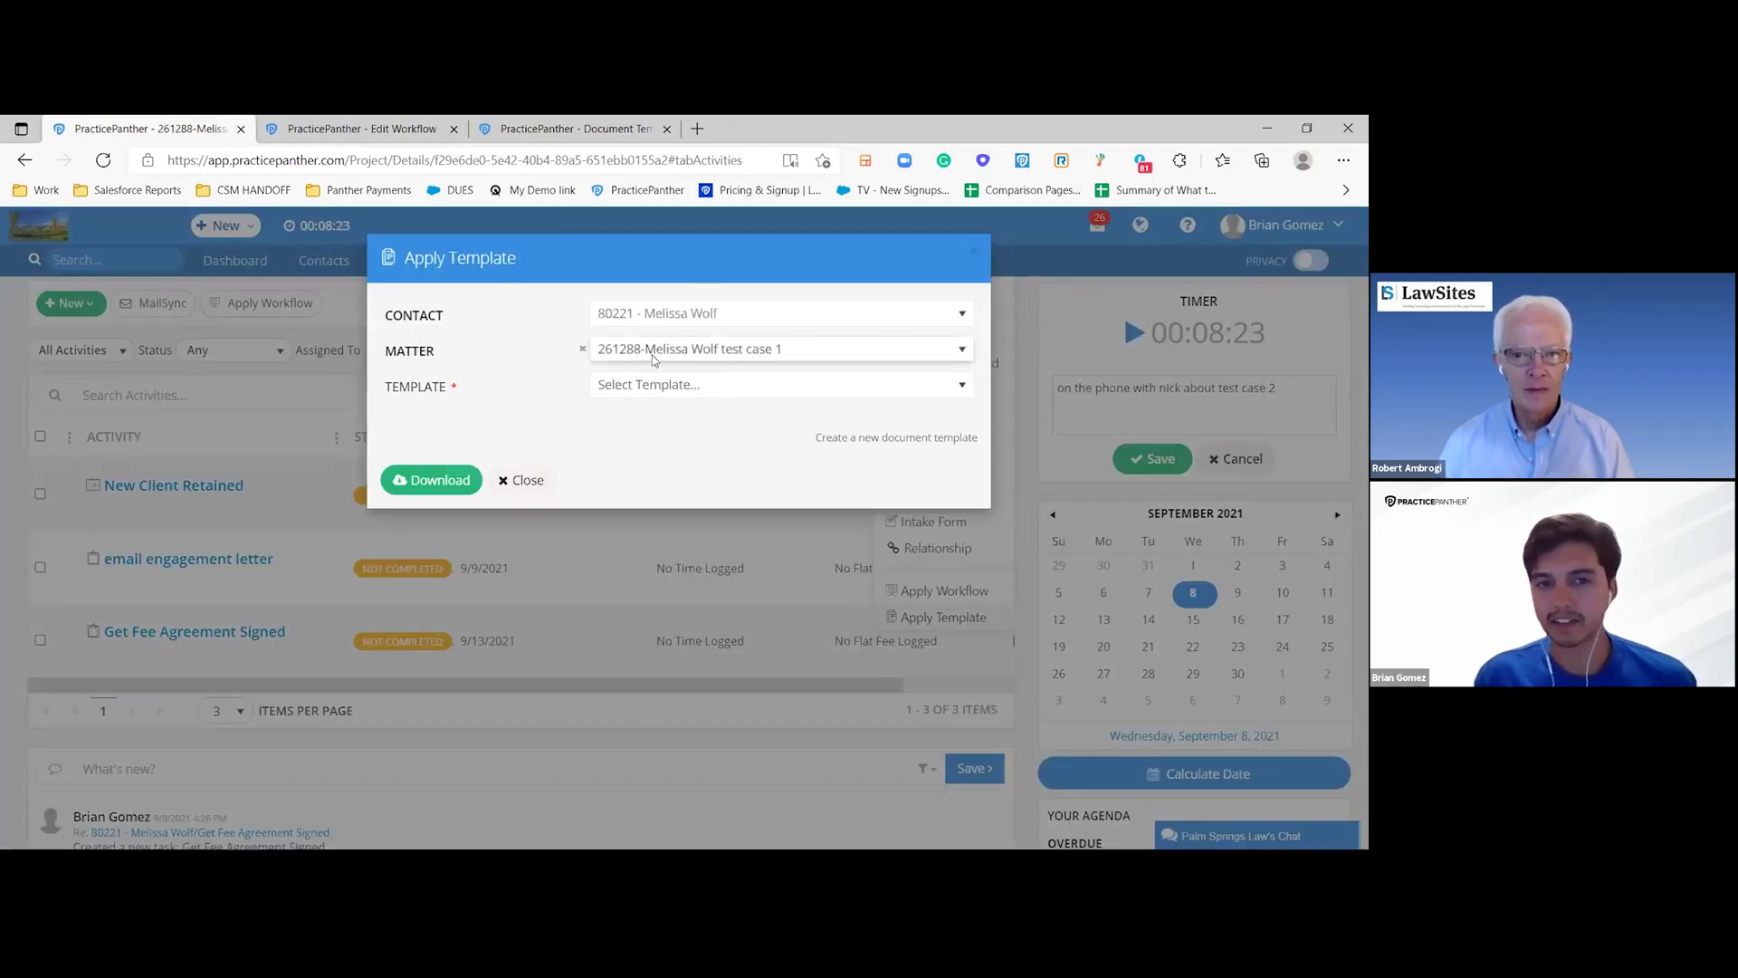
left_click(648, 386)
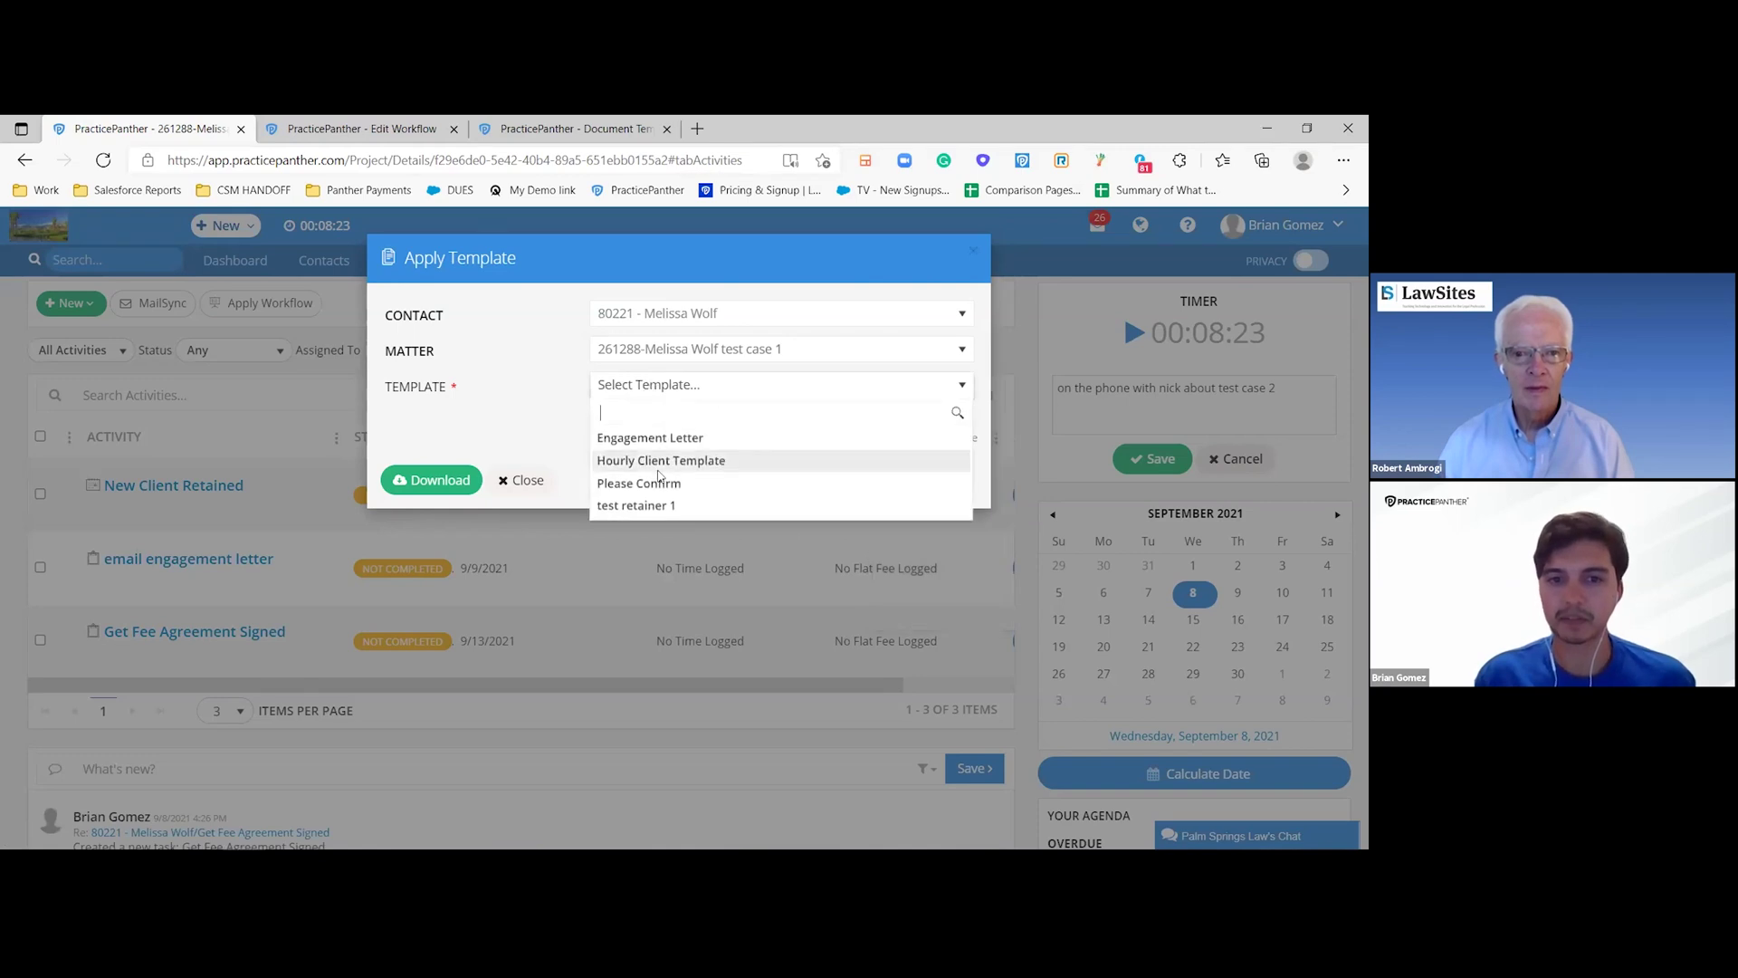
left_click(658, 463)
left_click(425, 487)
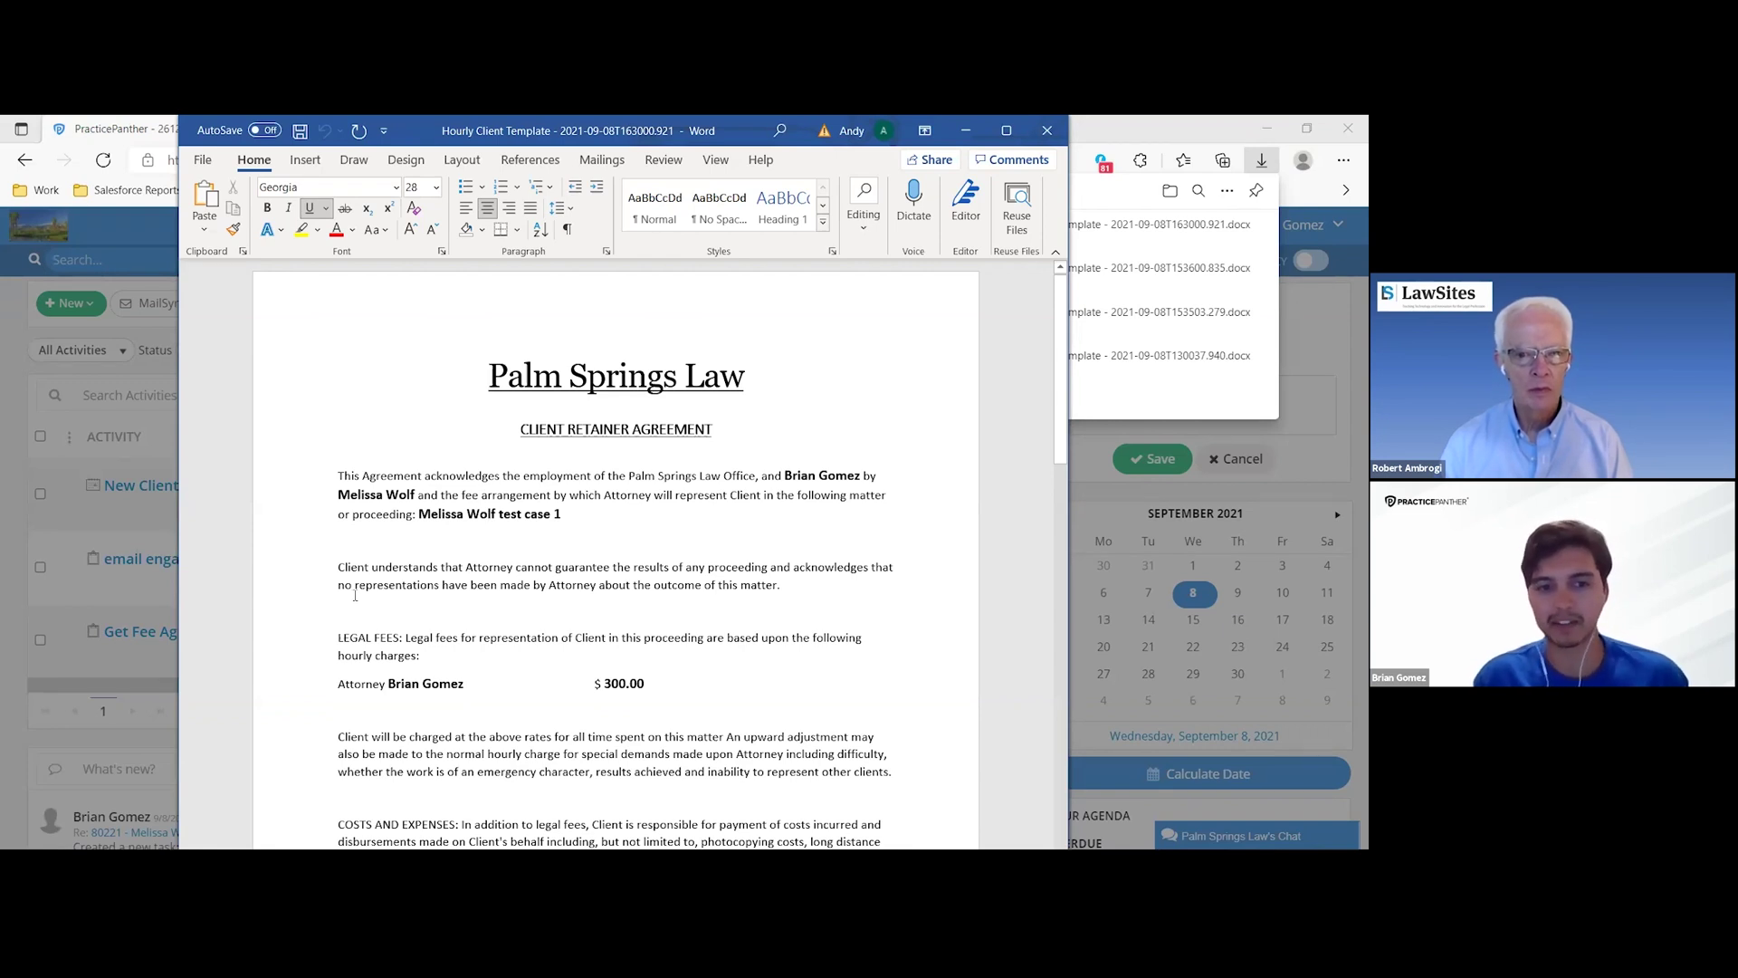
- Scroll through the Word retainer agreement, minimize Word, and dismiss the Apply Template dialog
scroll(404, 604, "down", 1)
scroll(387, 635, "down", 1)
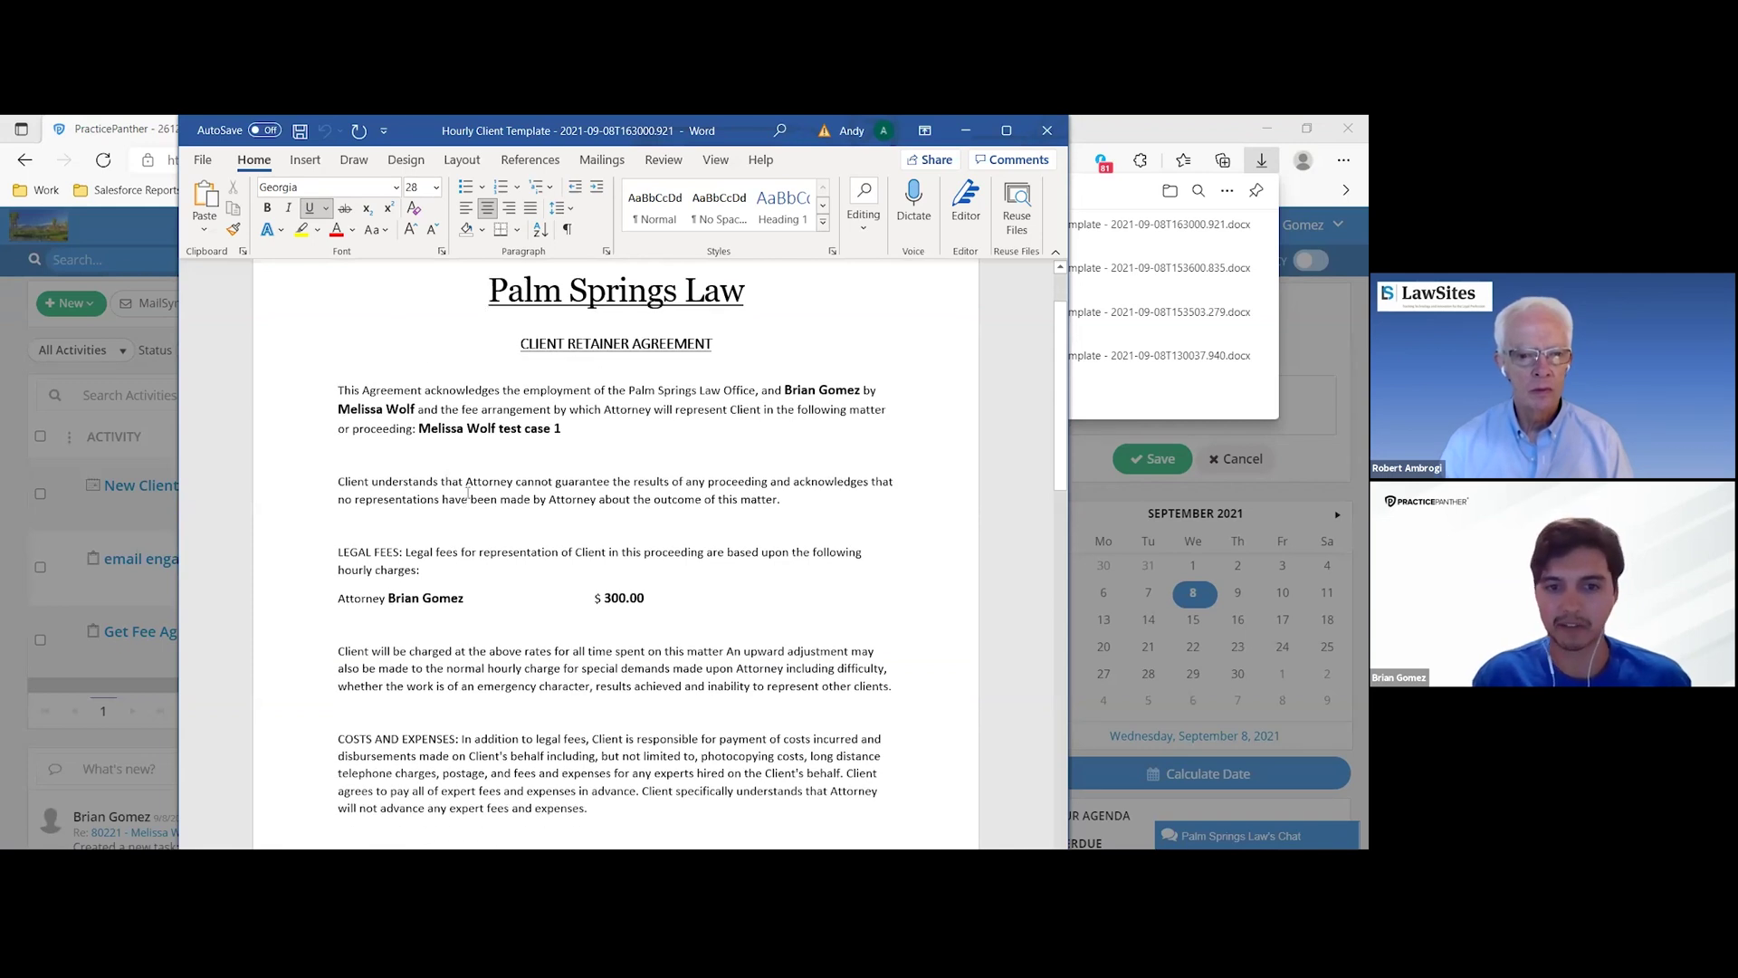
scroll(528, 490, "down", 10)
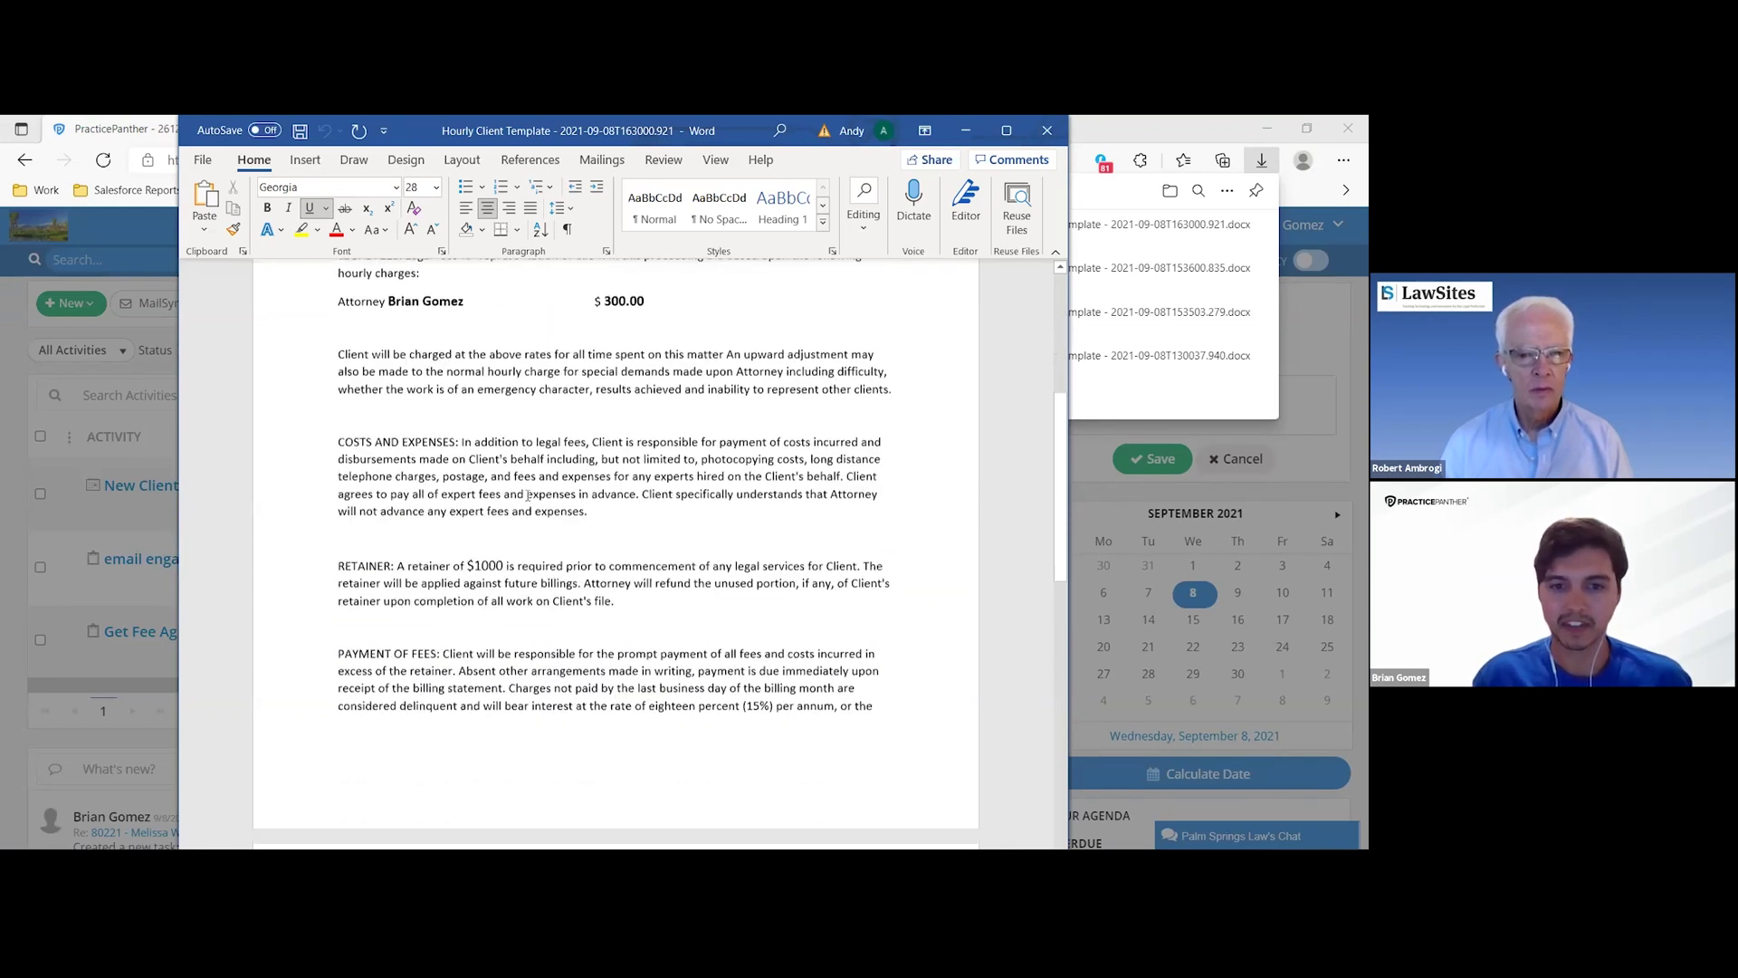
scroll(528, 496, "down", 11)
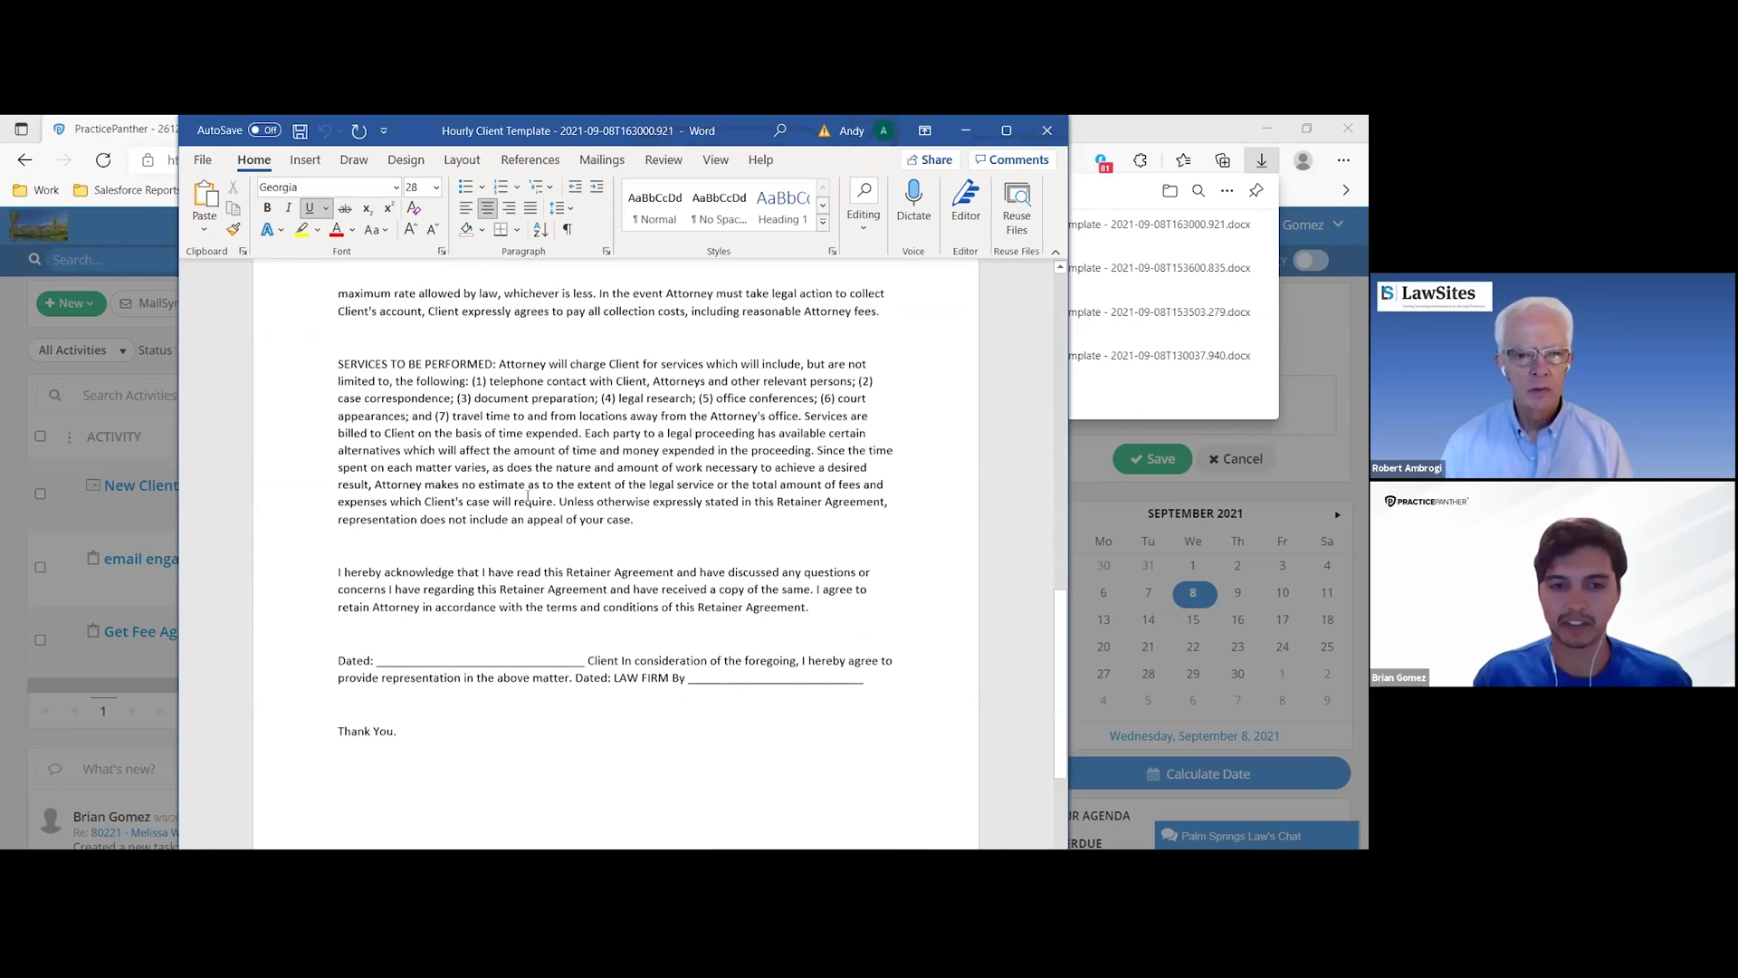
left_click(977, 136)
left_click(538, 481)
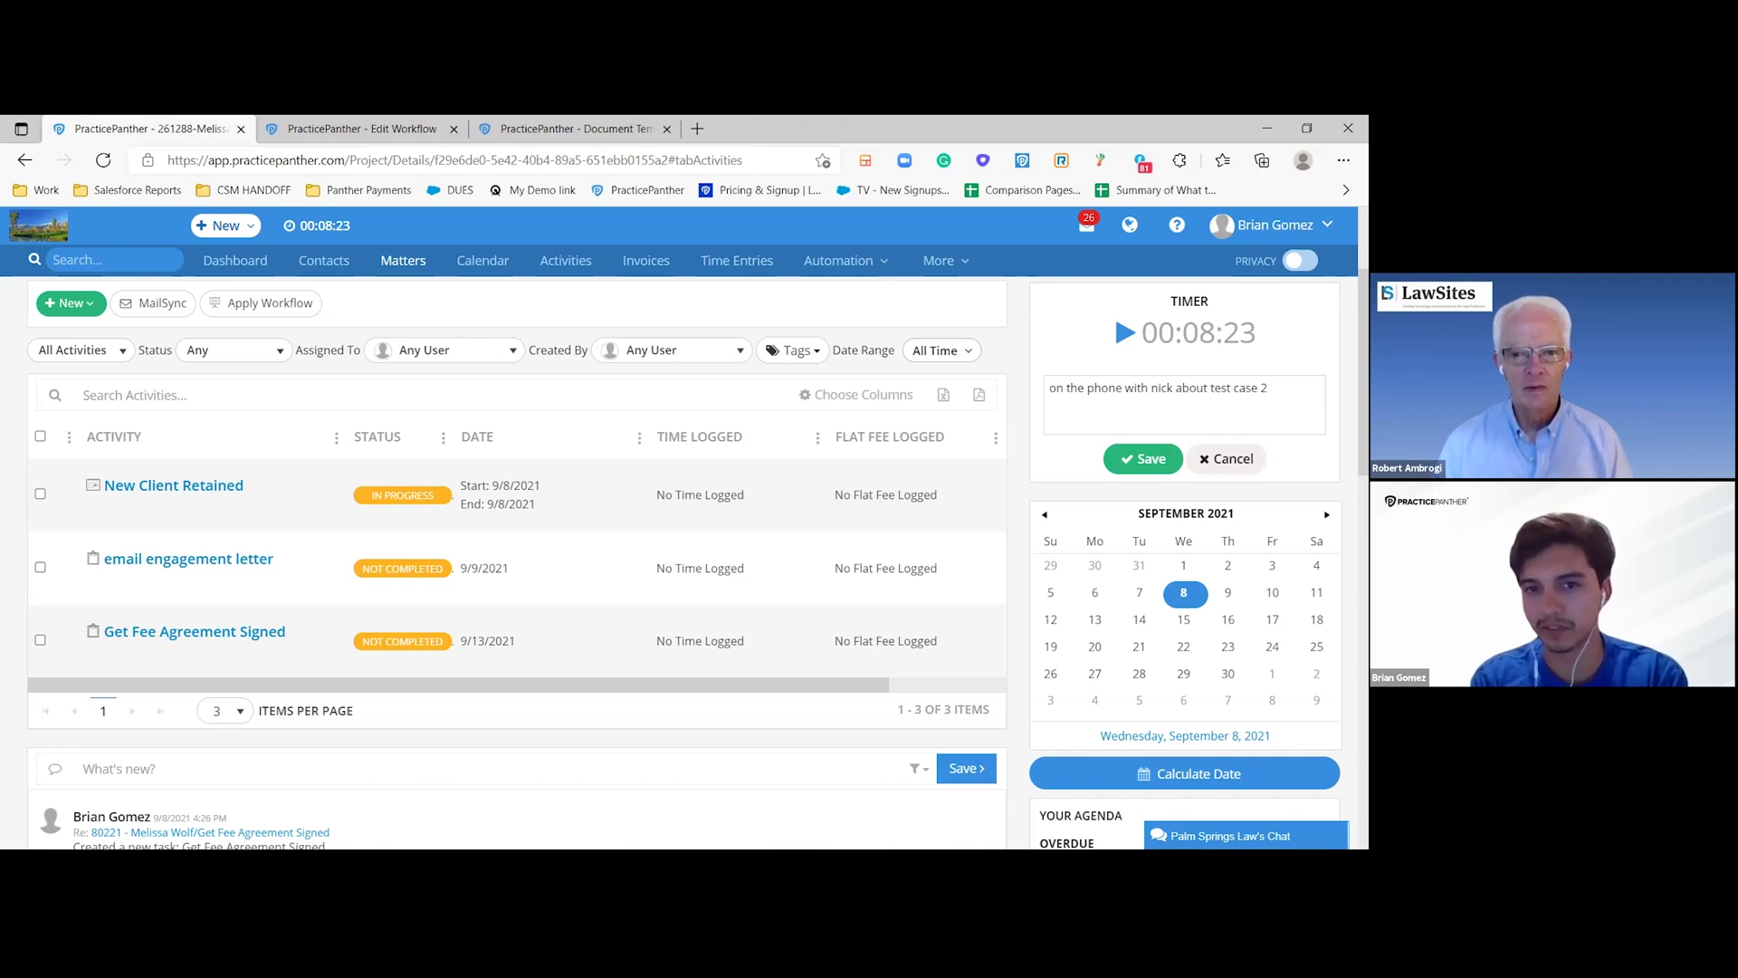
scroll(804, 289, "up", 3)
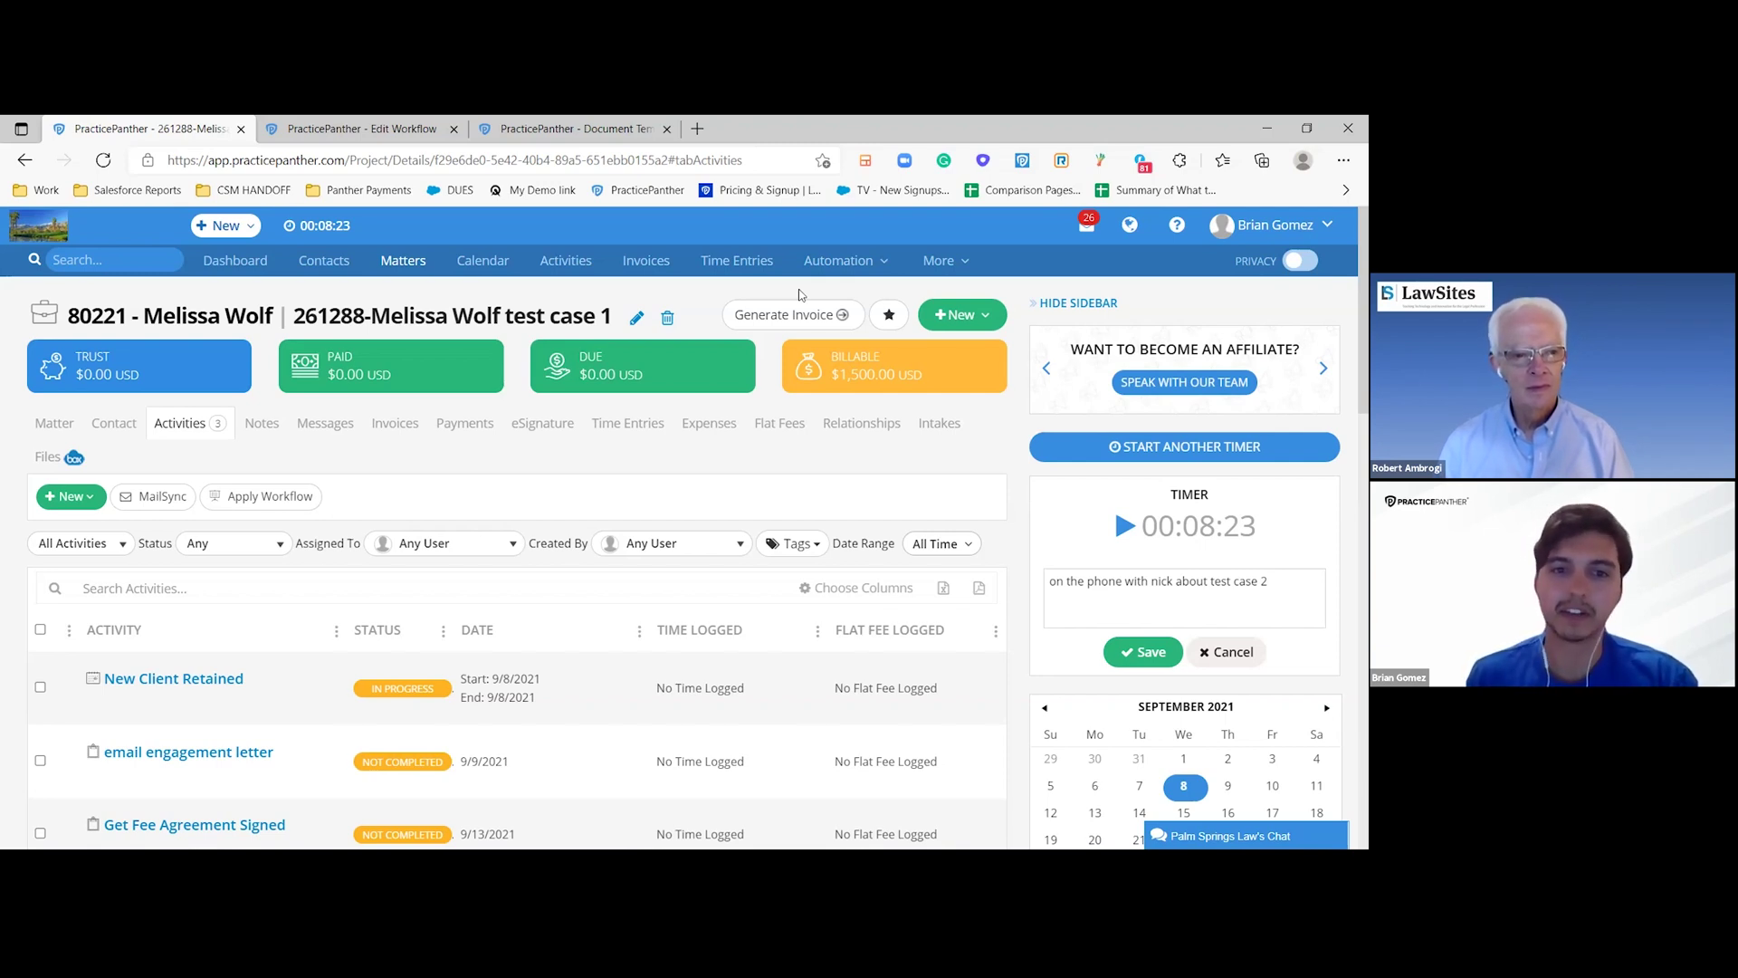
- View the test case 1 matter's eSignature requests
left_click(523, 426)
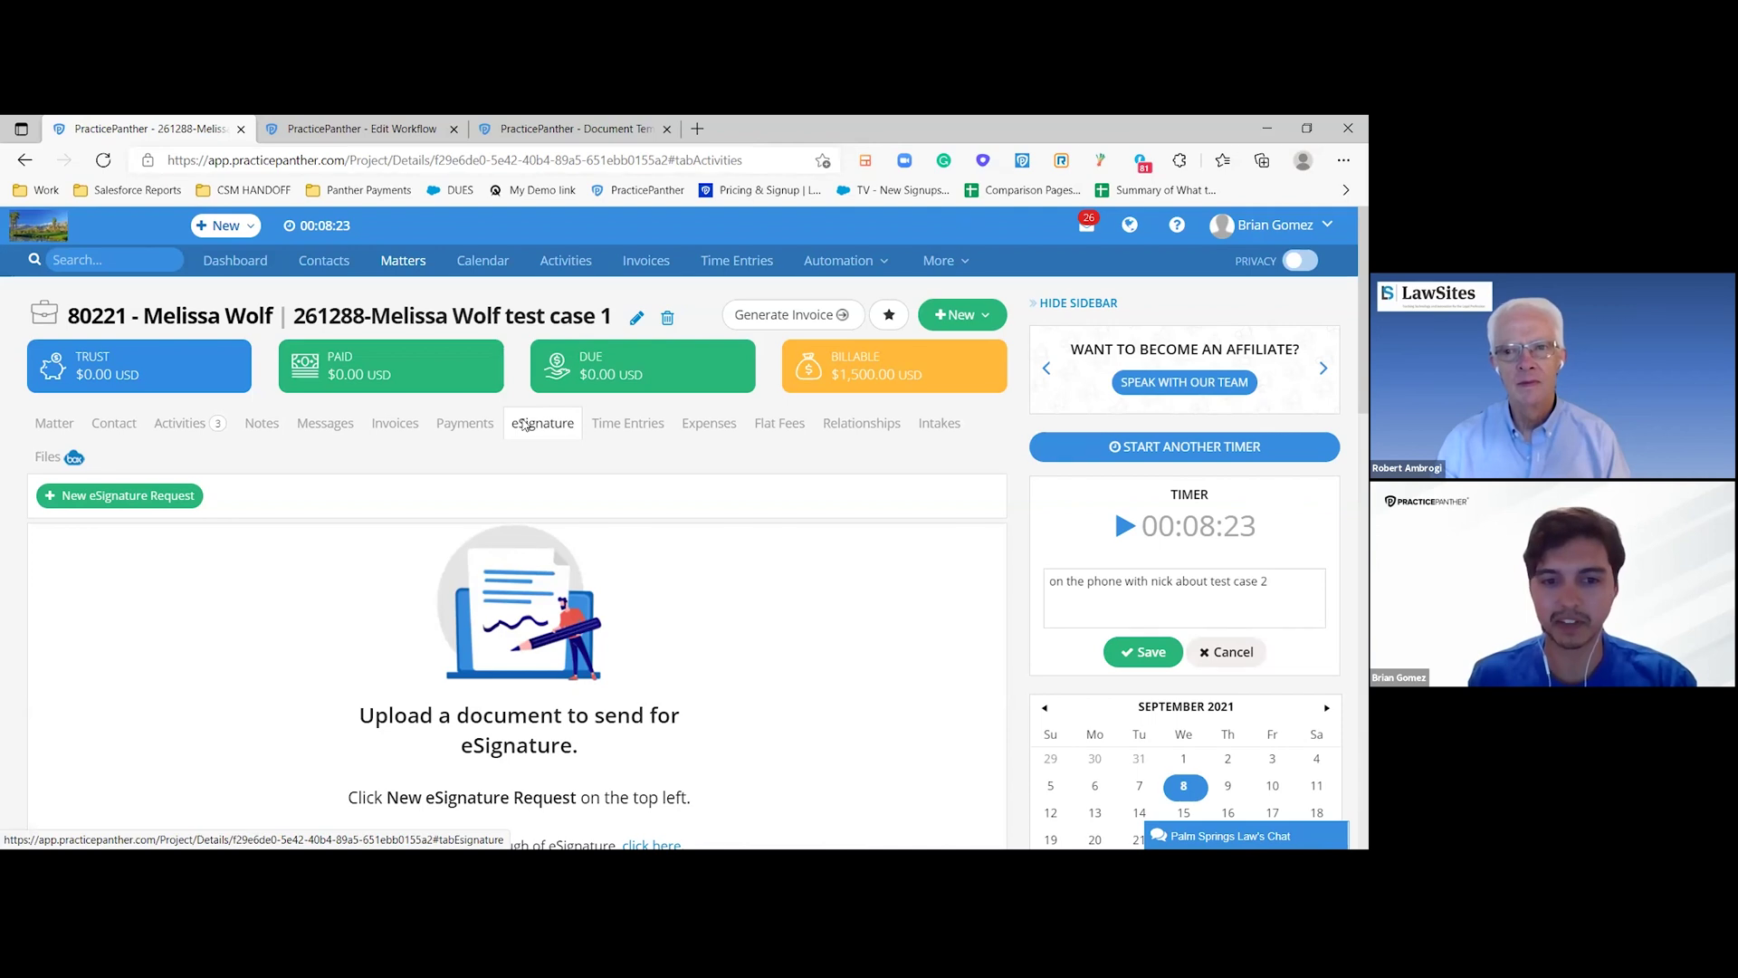
scroll(407, 473, "down", 1)
scroll(507, 664, "up", 1)
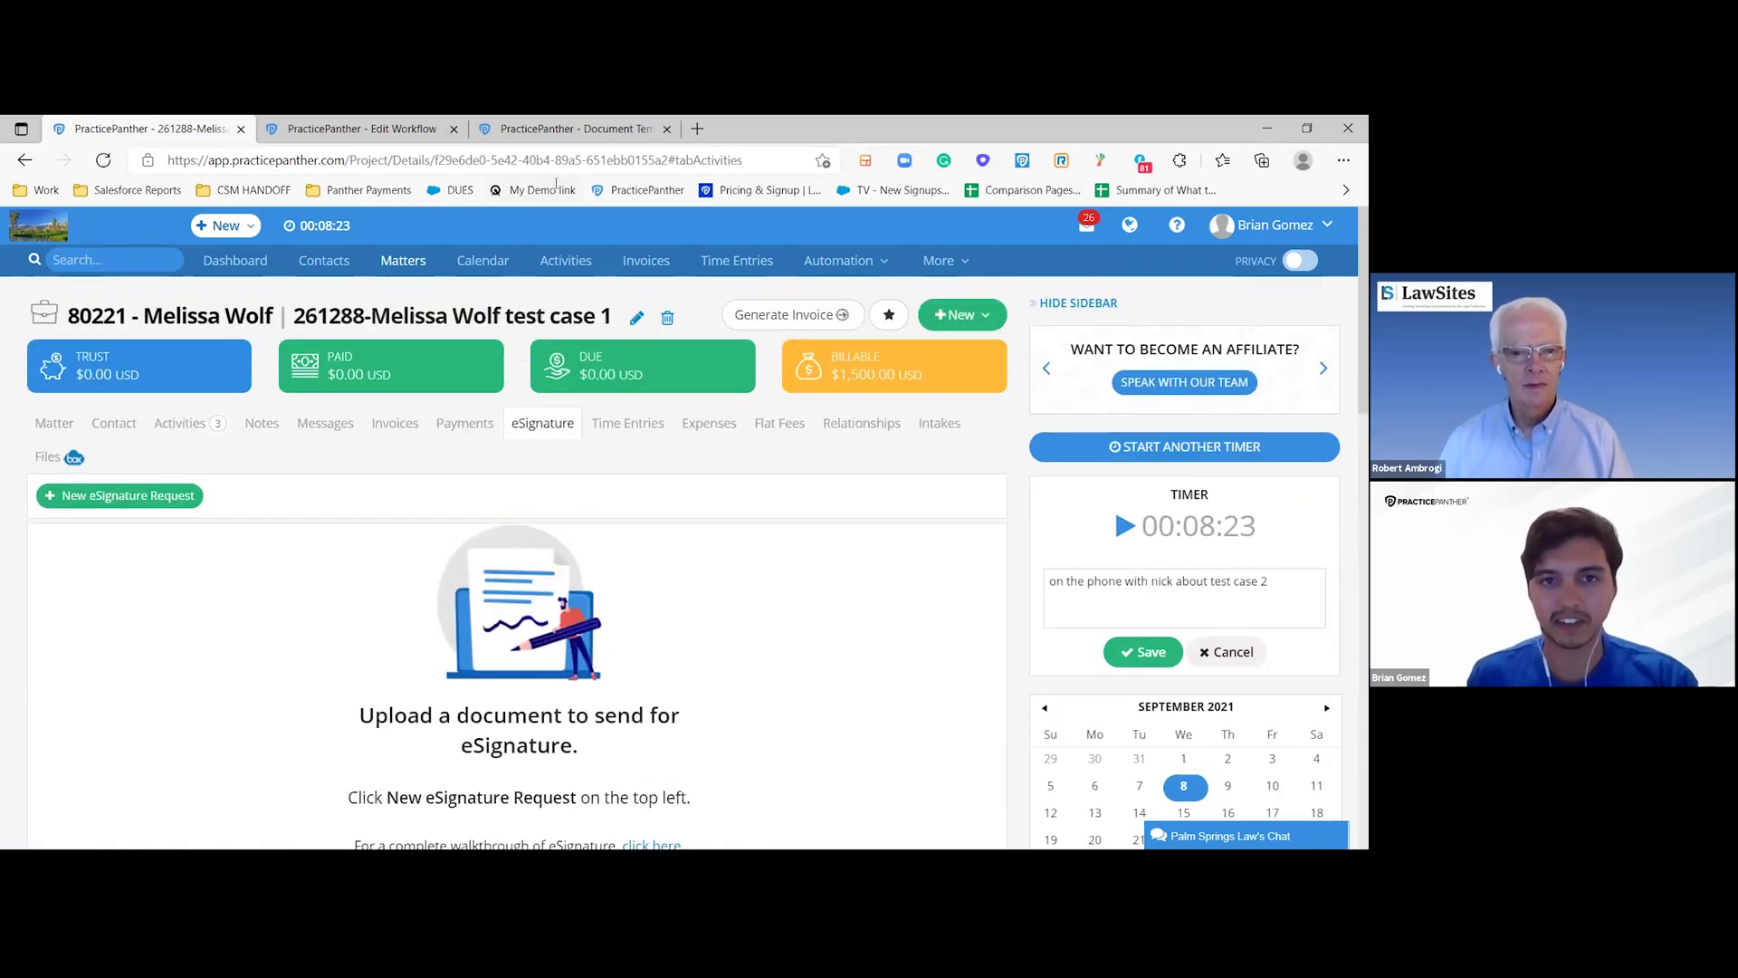
- Browse the firm-wide eSignature list under More, then return to the matter's activities
left_click(569, 129)
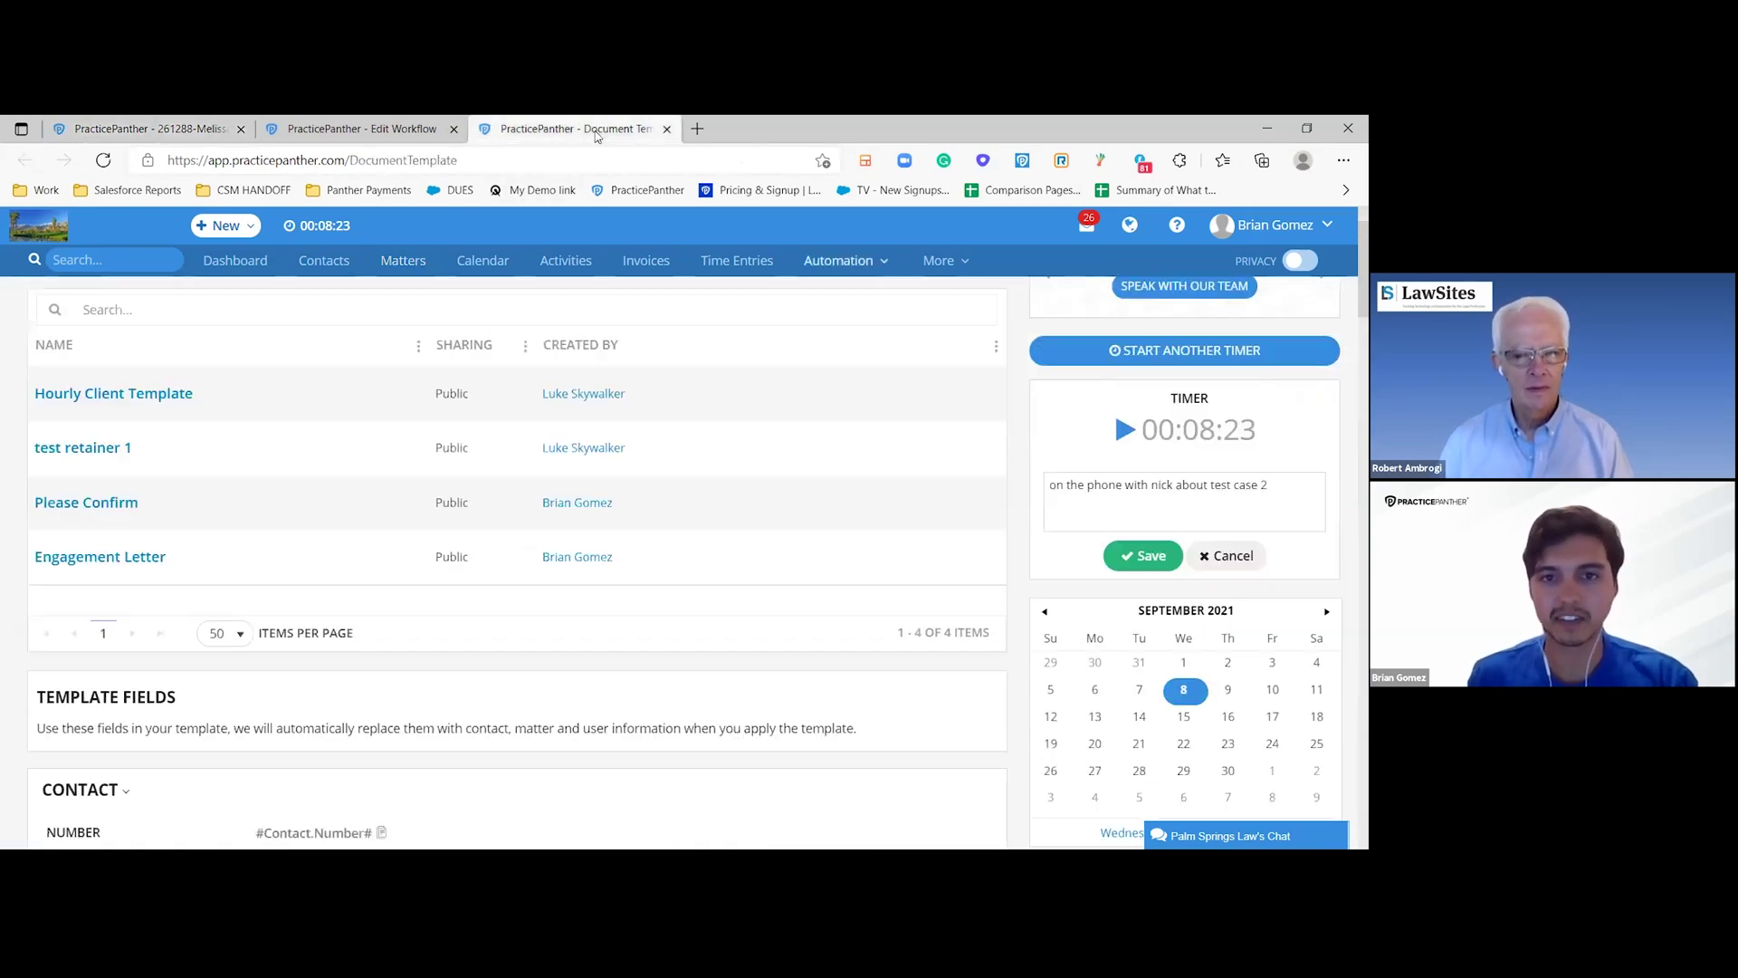
left_click(938, 260)
left_click(957, 320)
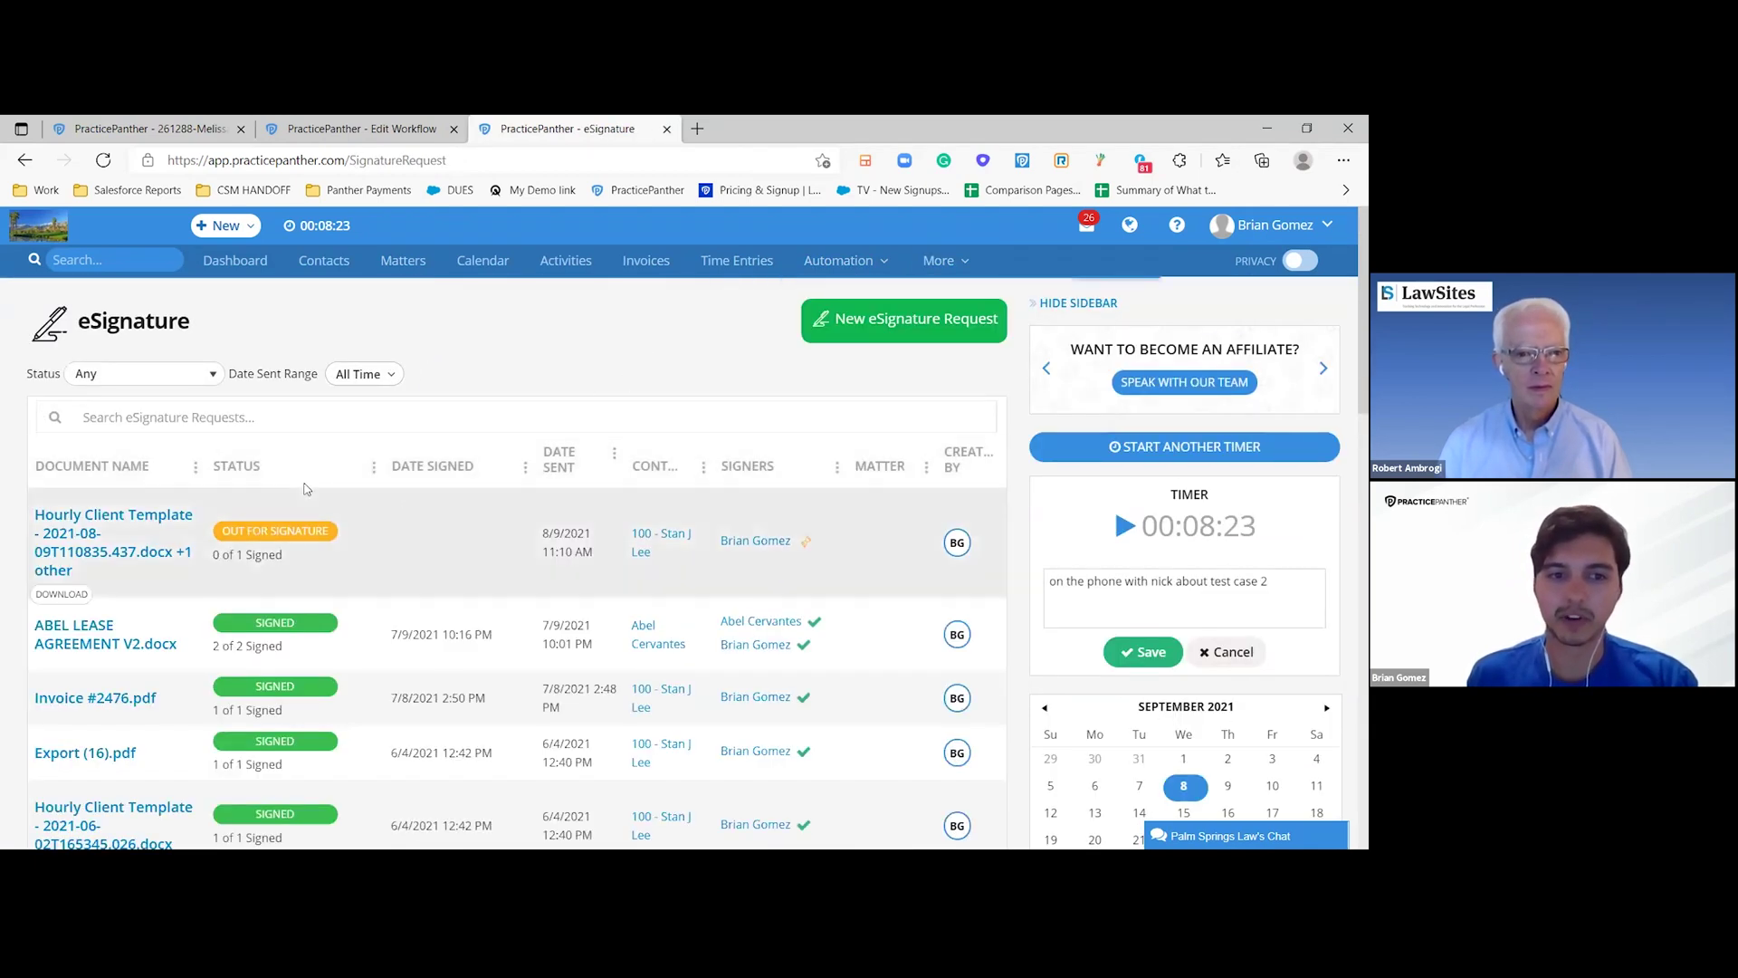
scroll(308, 541, "down", 1)
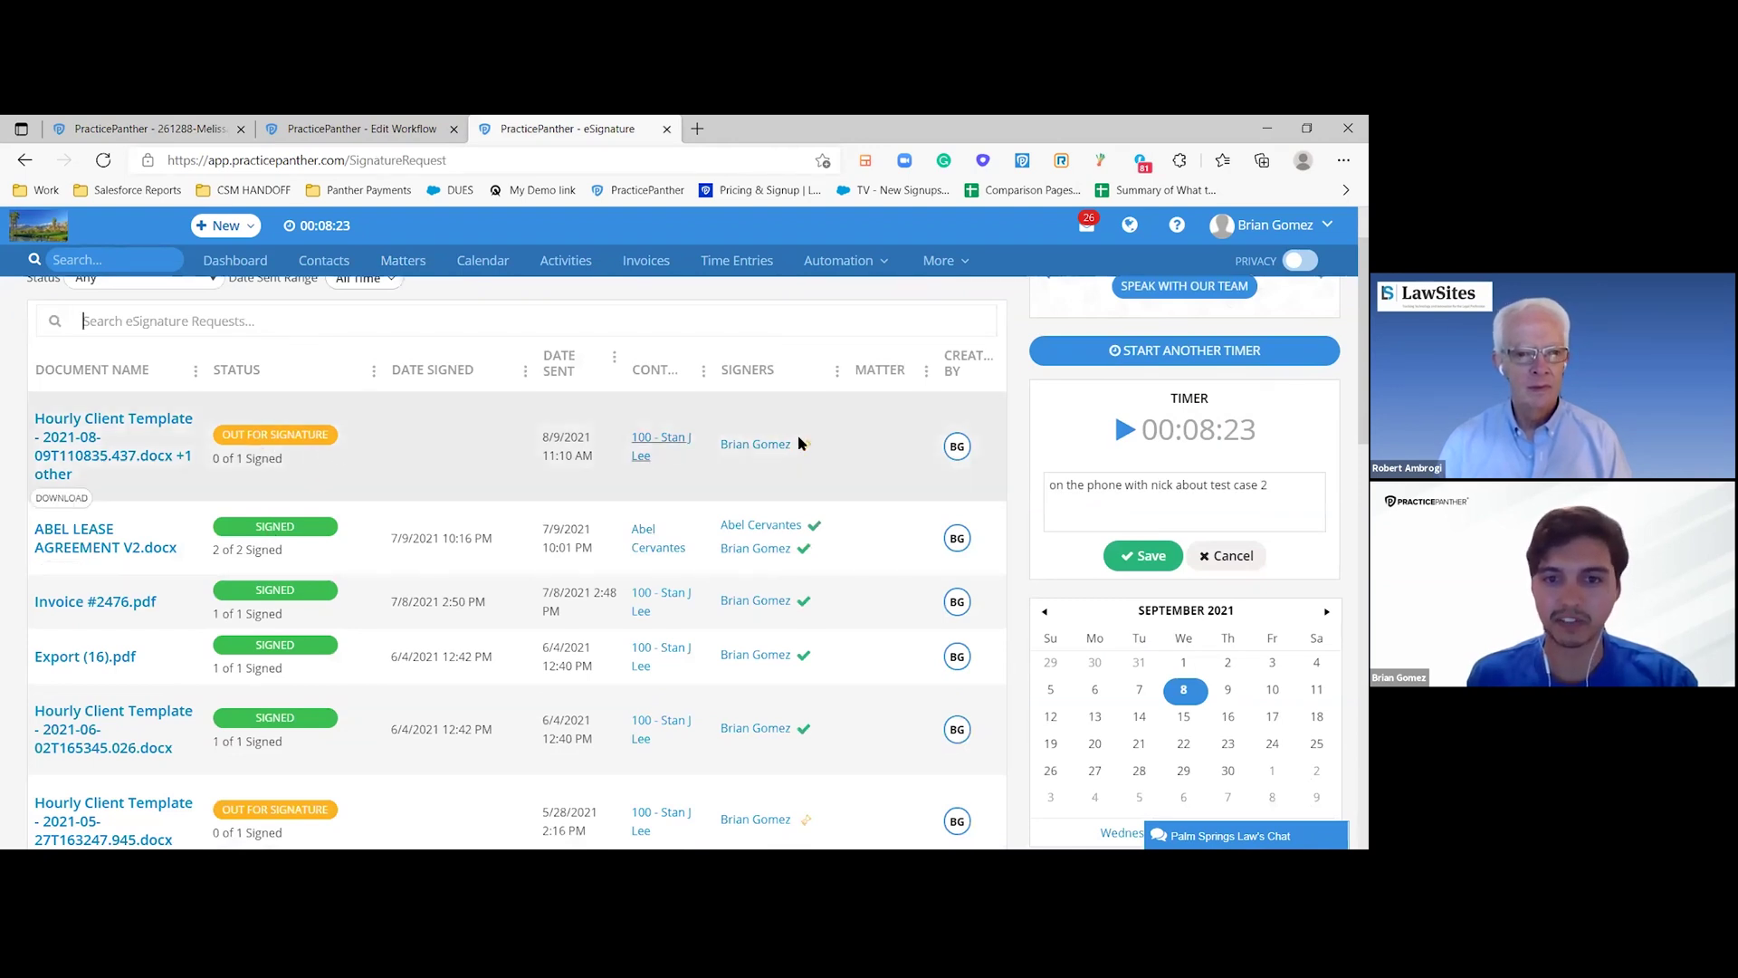
mouse_move(808, 446)
scroll(808, 446, "down", 1)
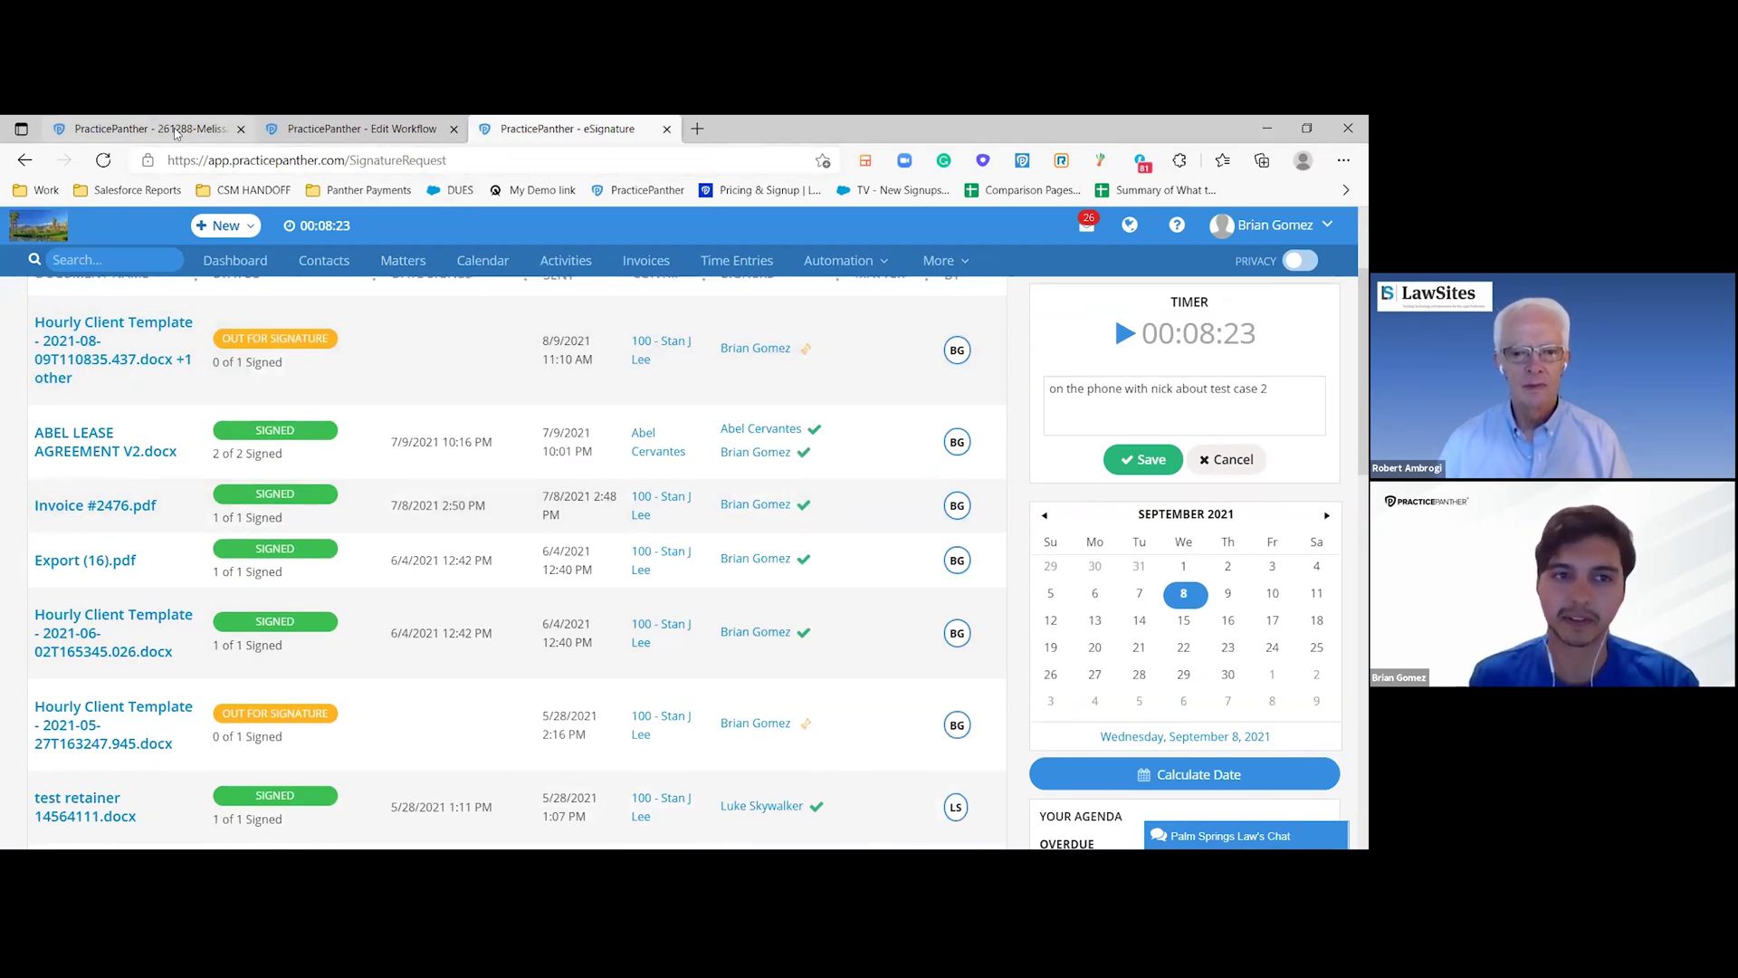
left_click(176, 133)
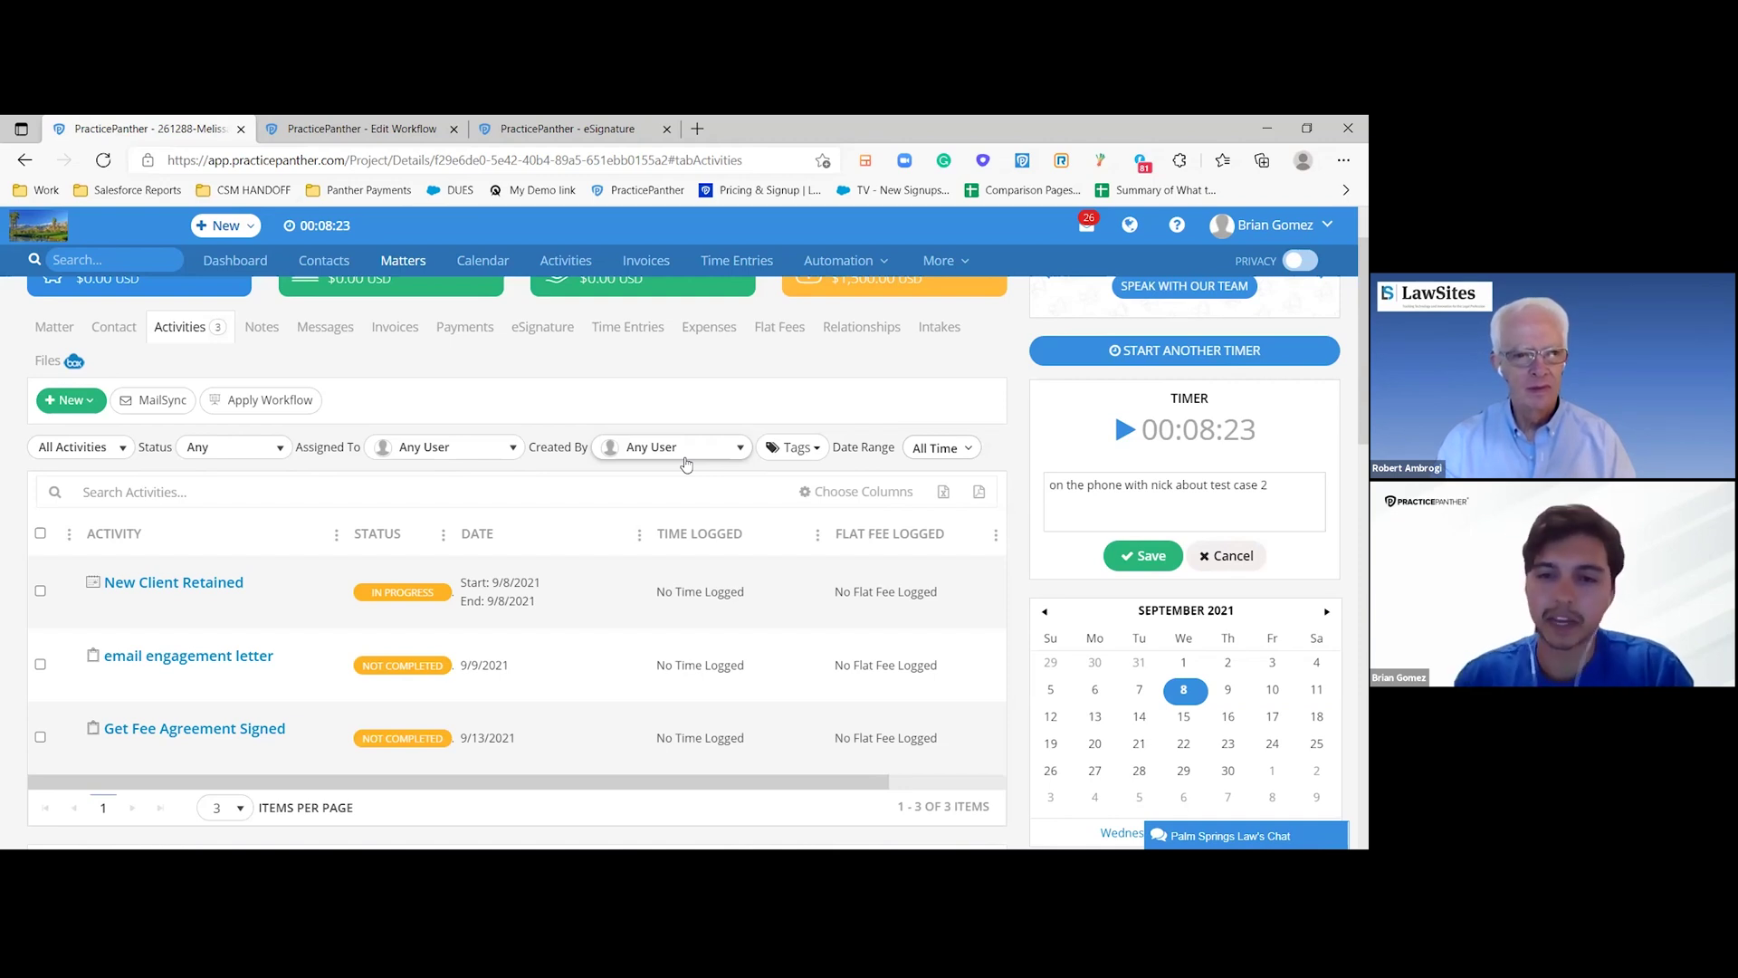
scroll(686, 463, "up", 1)
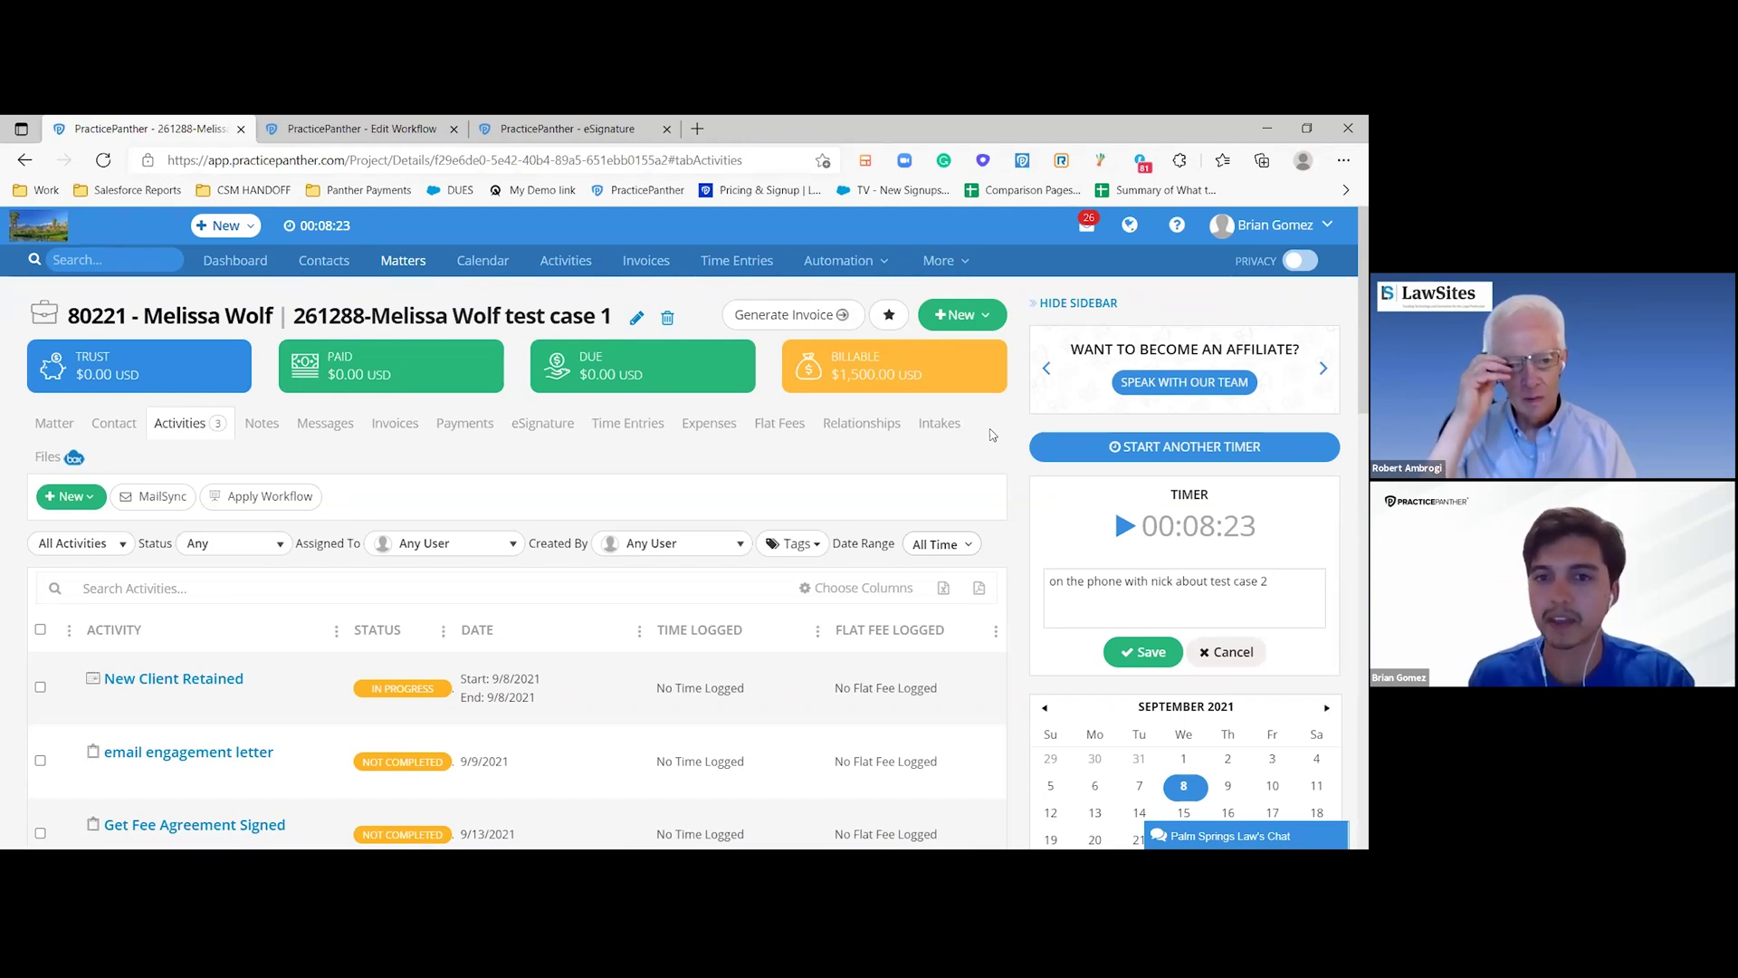
mouse_move(985, 346)
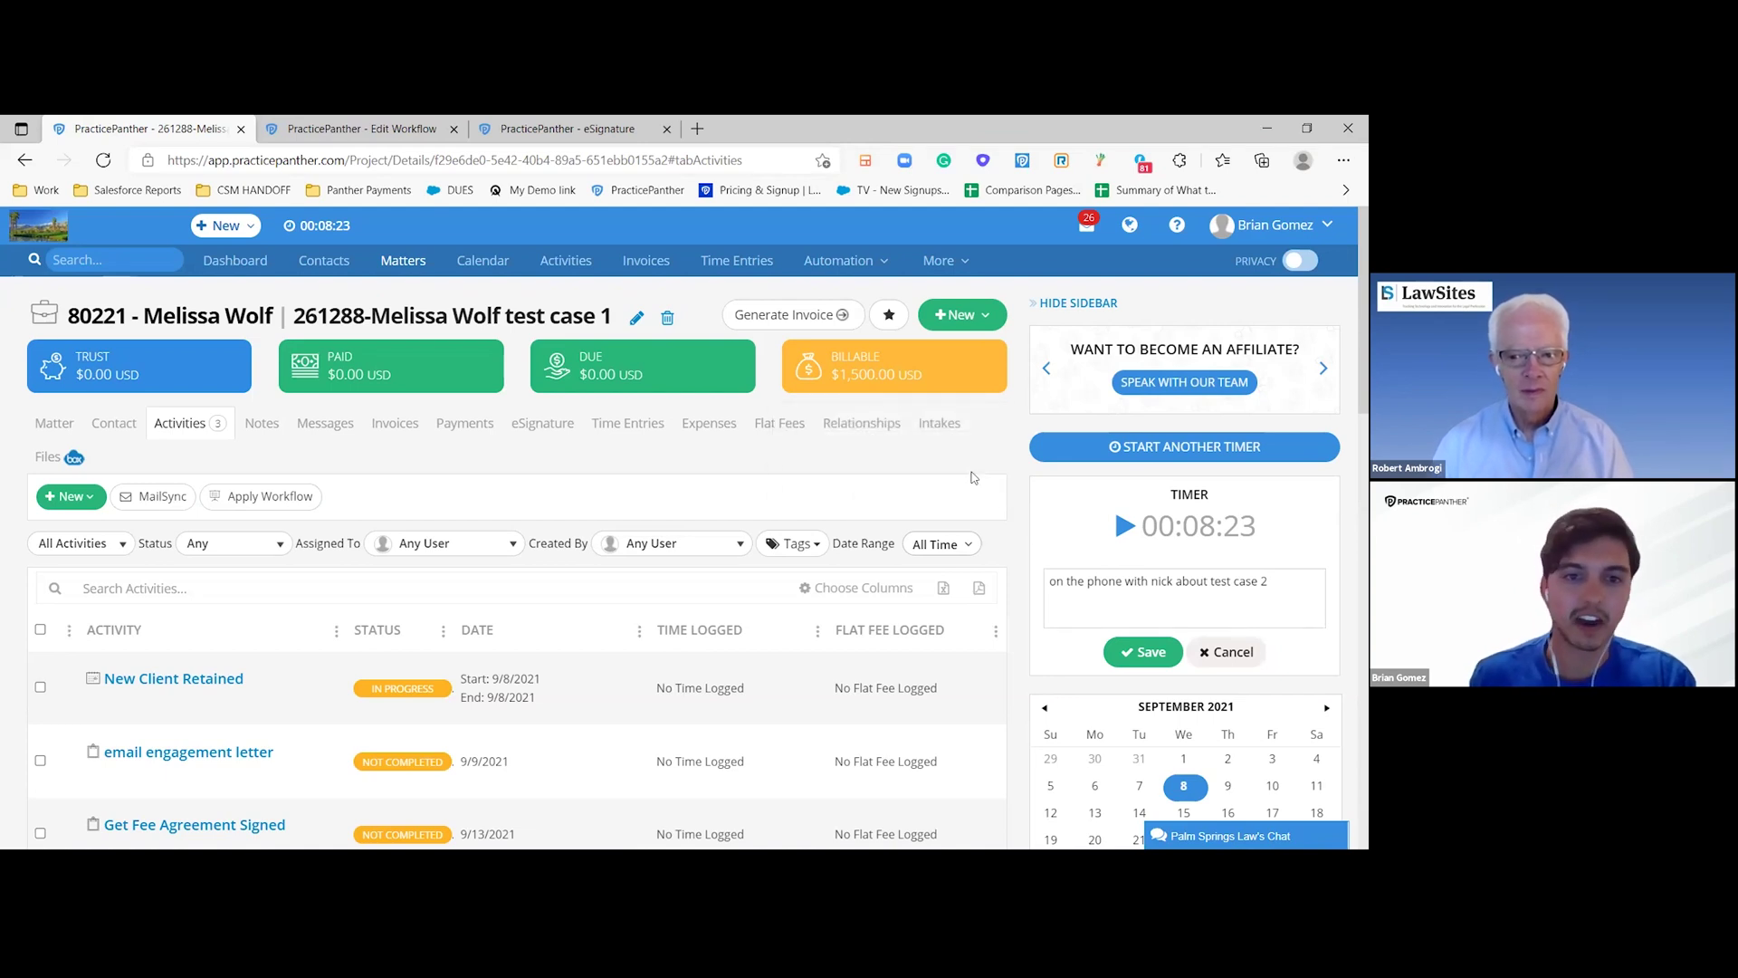